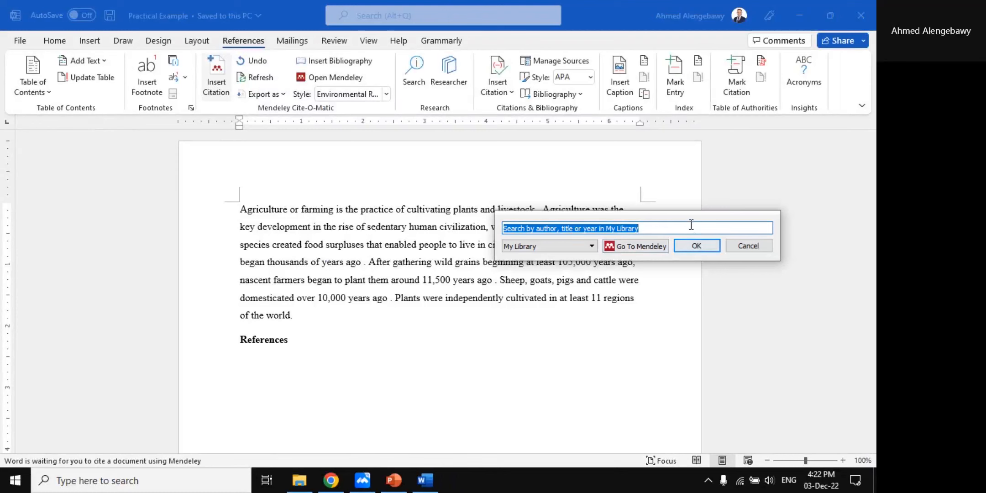
# - Restart the citation insertion, search the Mendeley library by an author's first name, and clear the query
pyautogui.click(749, 245)
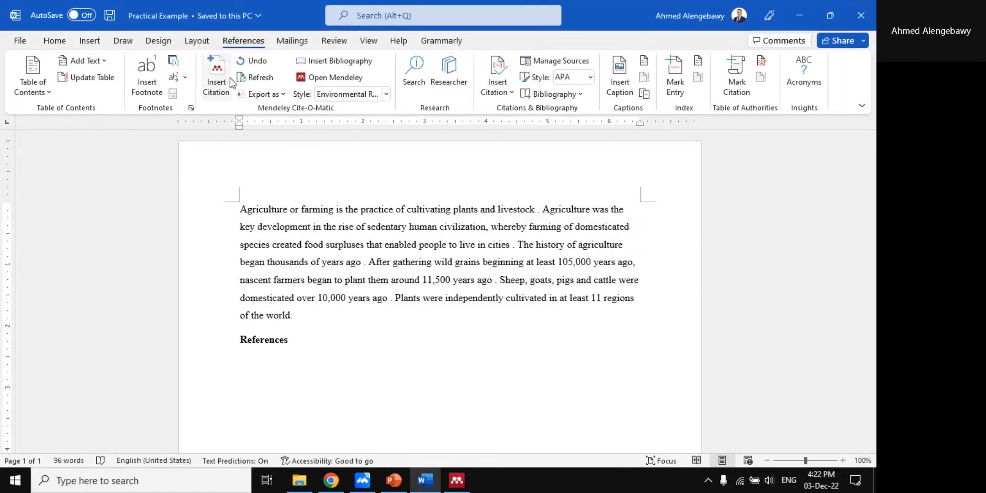
pyautogui.click(217, 75)
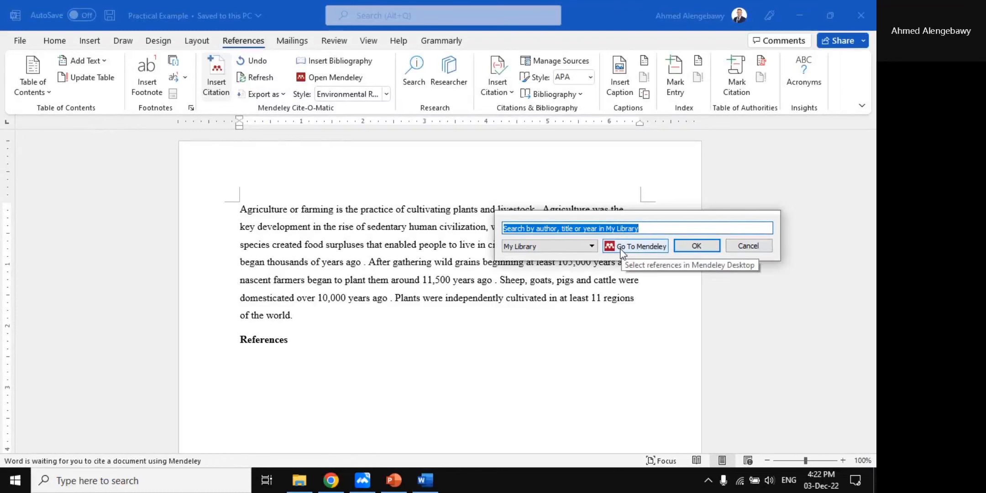
pyautogui.write('ahmed')
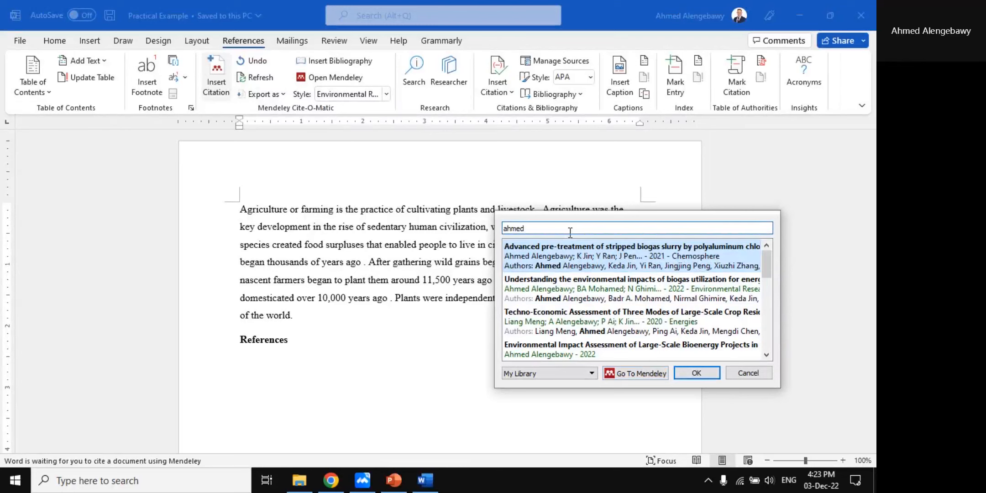
pyautogui.press('BackSpace')
pyautogui.press('BackSpace')
pyautogui.press('BackSpace')
pyautogui.press('BackSpace')
pyautogui.press('BackSpace')
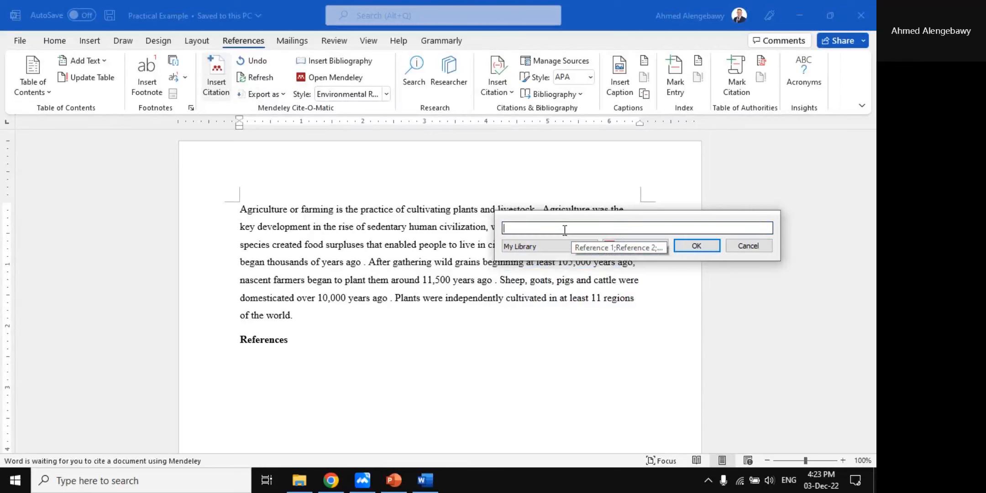
# - Switch to Mendeley Desktop and browse Recently Added, Recently Read, Favorites, Needs Review and My Publications, finishing on All Documents
pyautogui.click(640, 249)
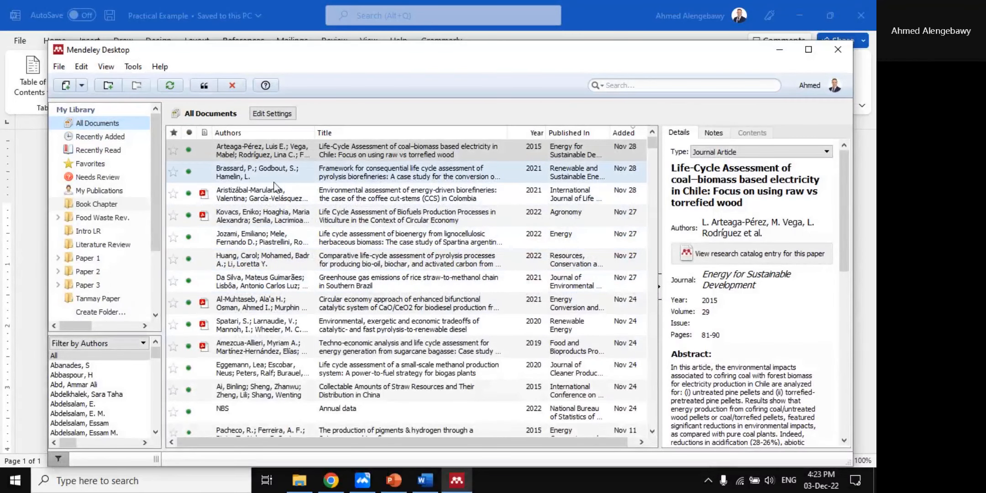
pyautogui.click(101, 137)
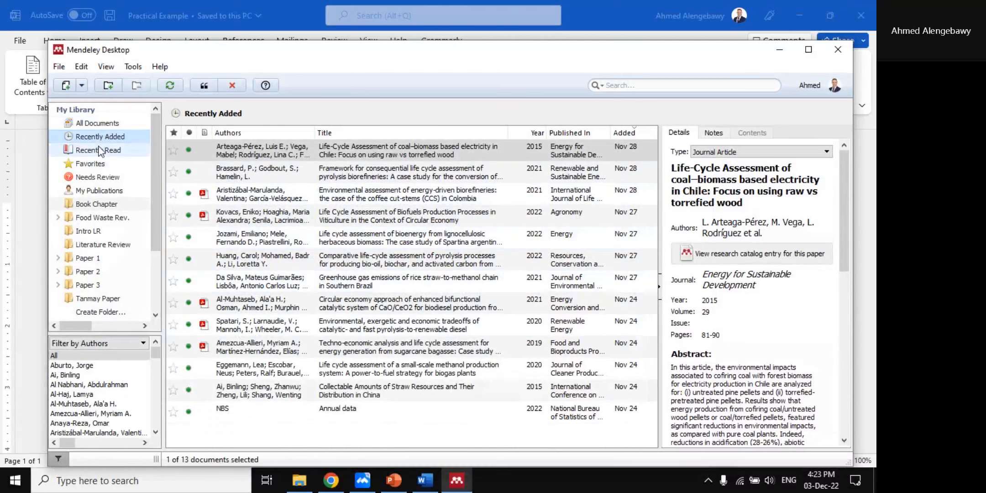
pyautogui.click(97, 150)
pyautogui.click(93, 164)
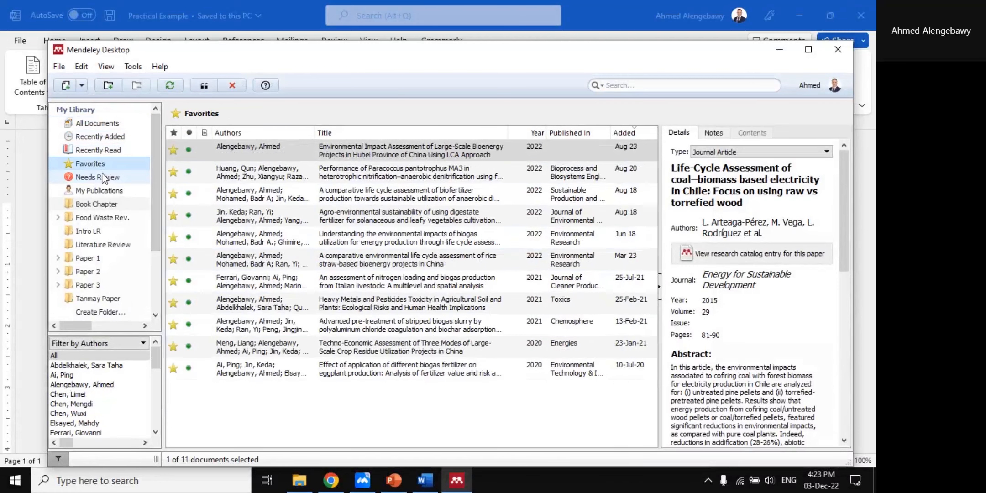
pyautogui.click(103, 178)
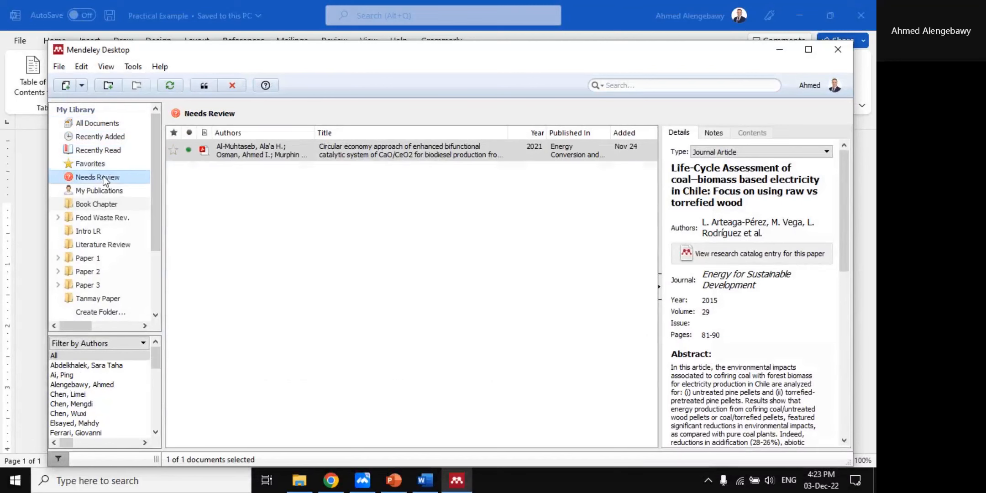
pyautogui.click(98, 189)
pyautogui.click(96, 122)
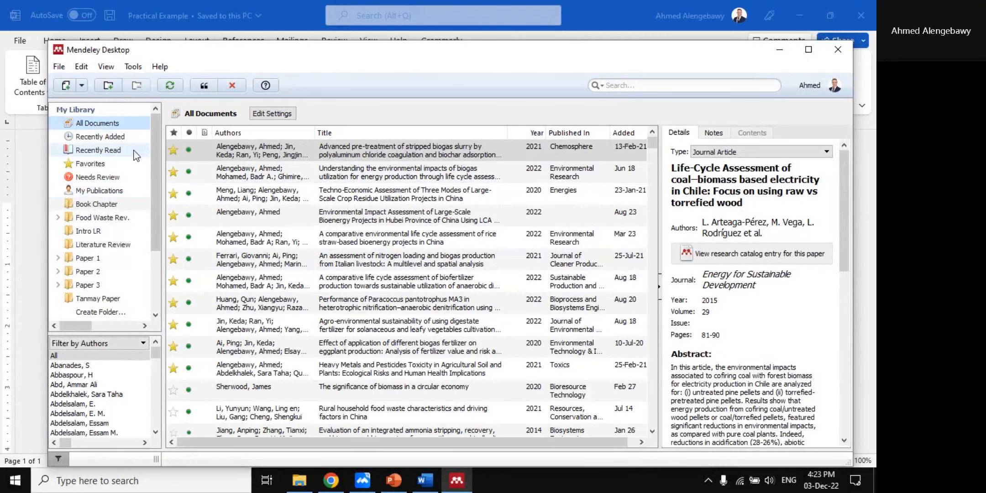
pyautogui.click(100, 137)
pyautogui.click(97, 123)
# - Cite the 2015 article "Life-Cycle Assessment of coal–biomass based electricity in Chile" after "plants and livestock" in the Word document
pyautogui.click(392, 156)
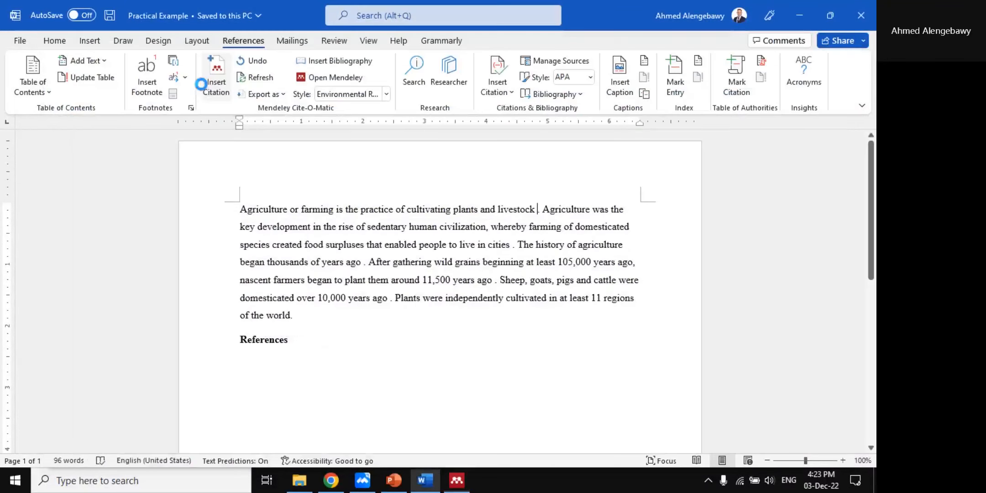
pyautogui.click(203, 86)
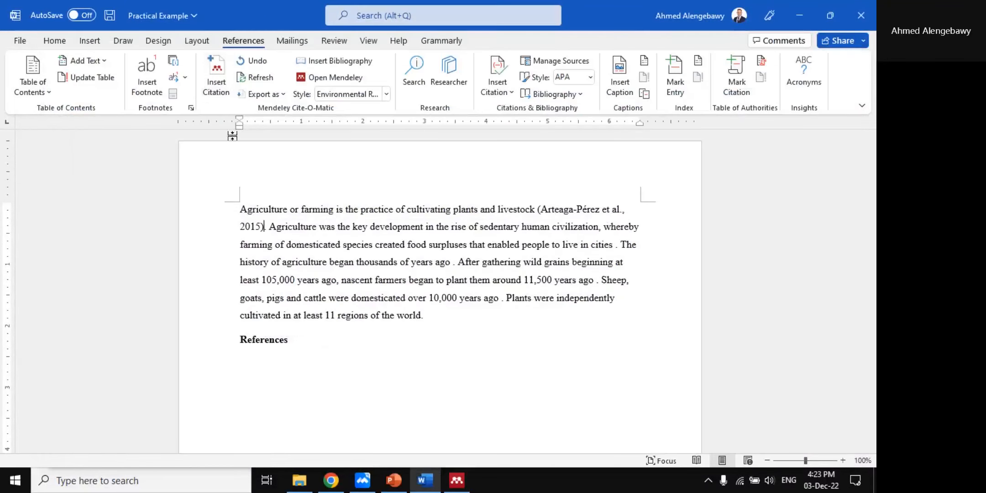
pyautogui.click(587, 209)
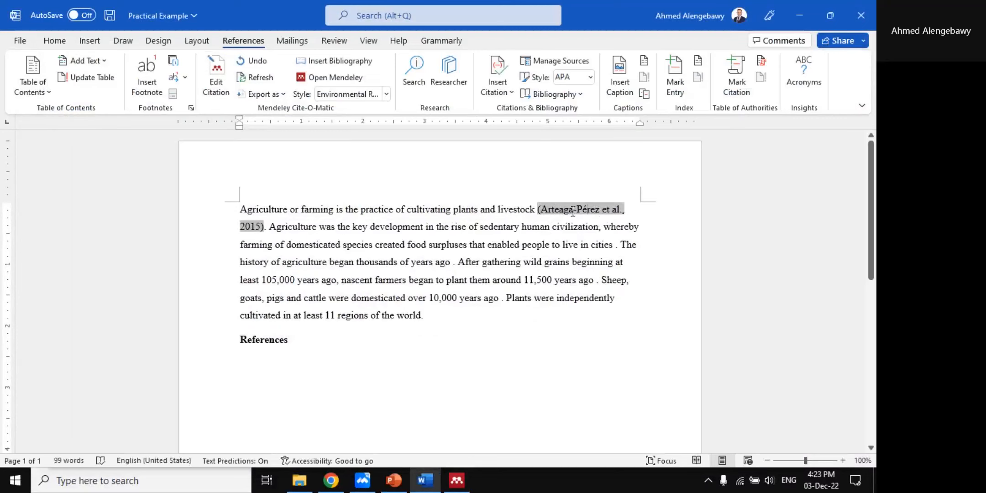
# - Insert the Mendeley bibliography on the empty line below the References heading
pyautogui.click(246, 365)
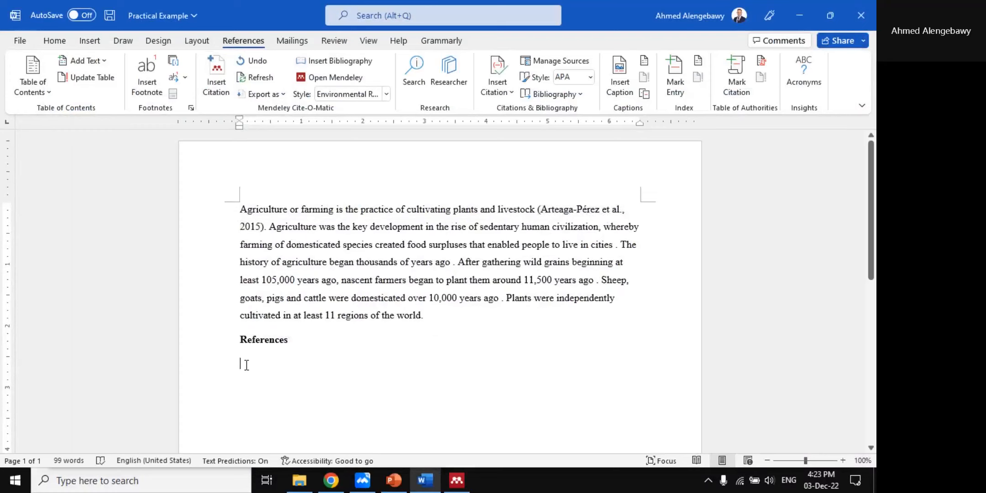
pyautogui.click(319, 60)
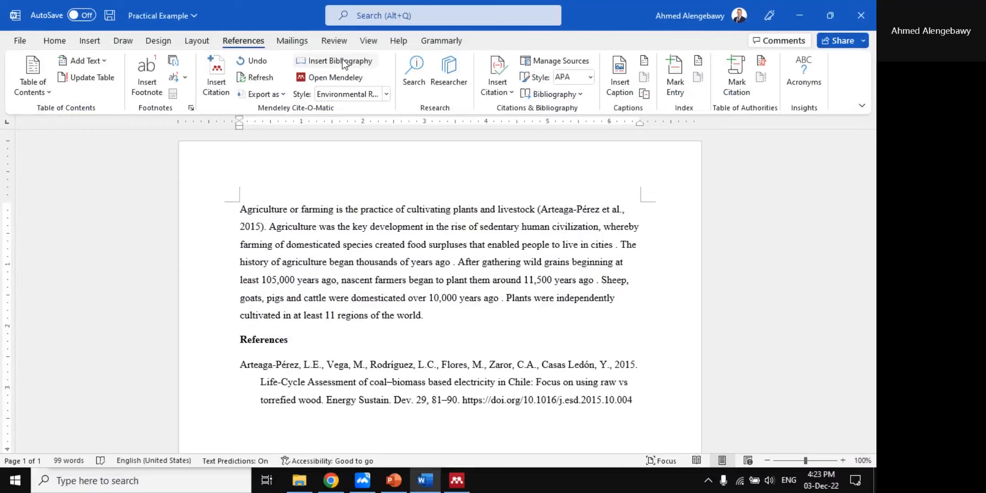
pyautogui.click(339, 374)
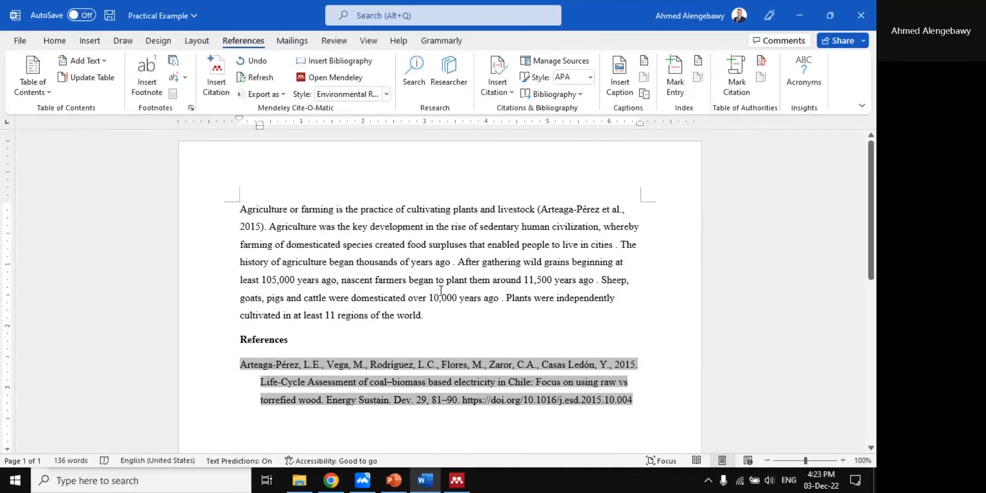
# - Cite together after "live in cities" the five library articles from "Framework for consequential life cycle assessment" through "Environmental, exergetic and economic tradeoffs"
pyautogui.click(617, 244)
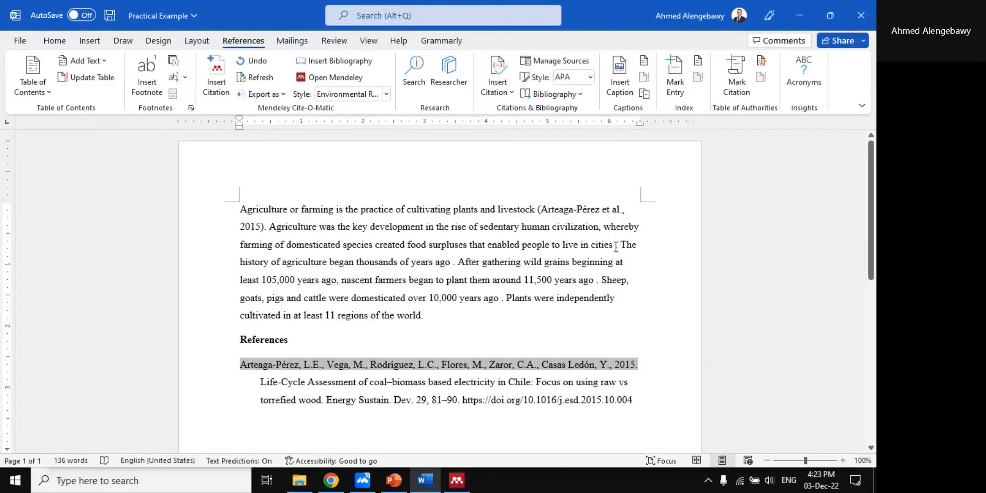
pyautogui.click(216, 76)
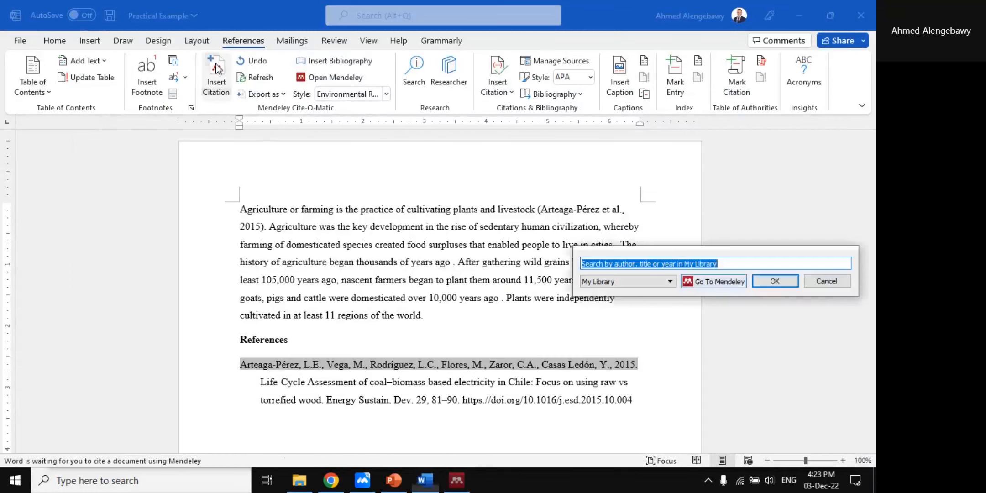
pyautogui.click(724, 281)
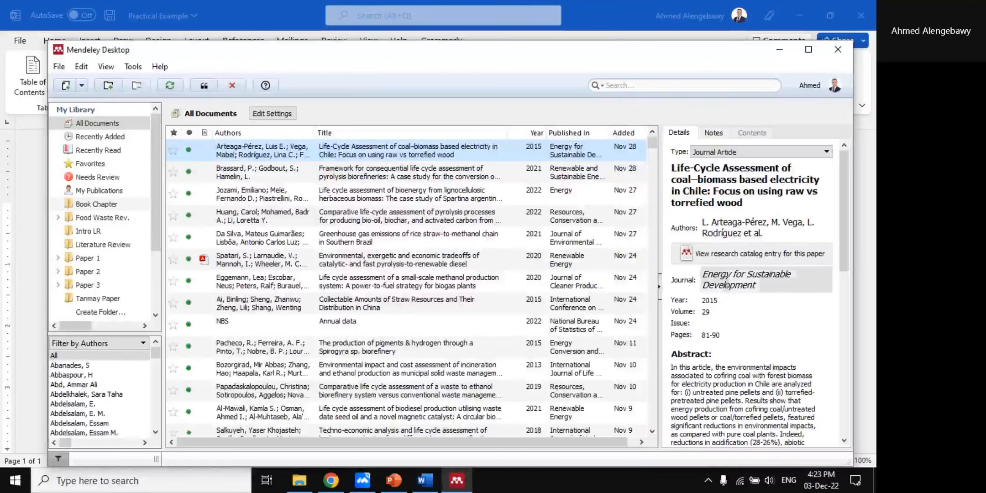
pyautogui.click(287, 176)
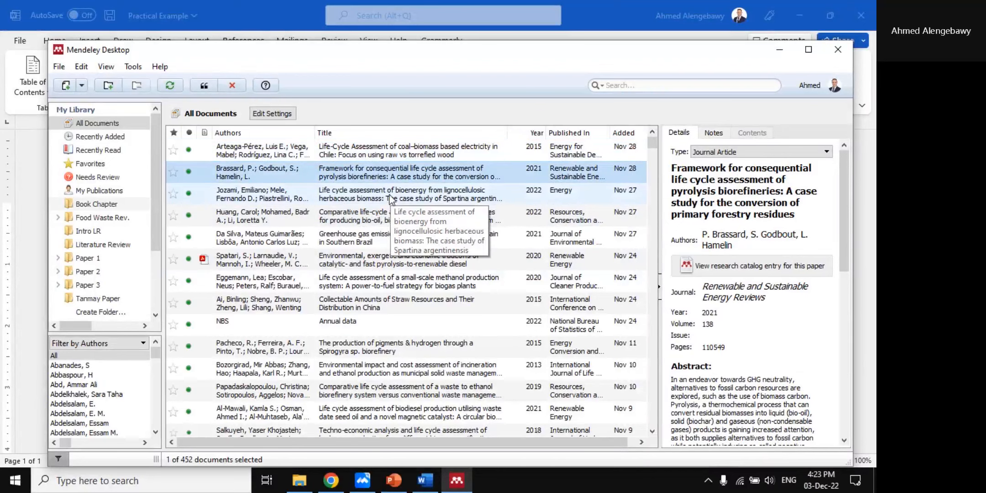
pyautogui.moveTo(379, 166); pyautogui.dragTo(366, 260)
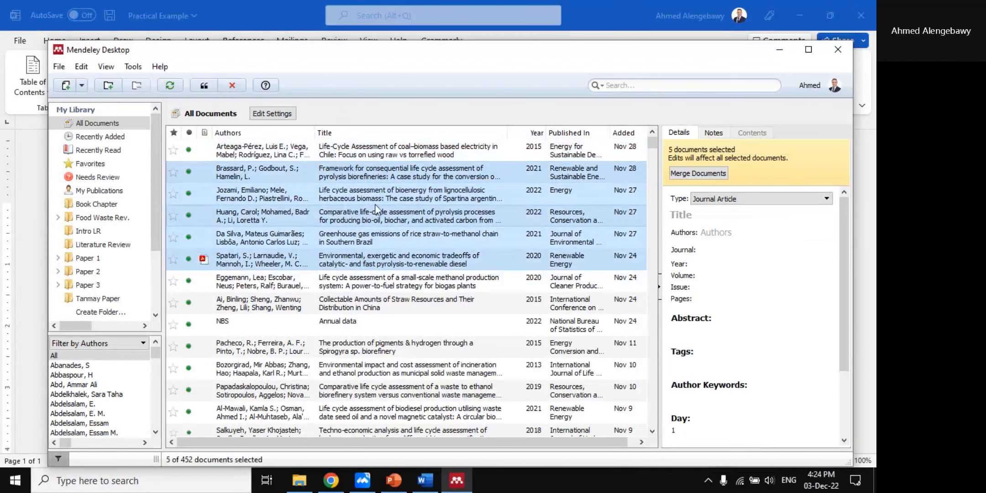
pyautogui.click(204, 85)
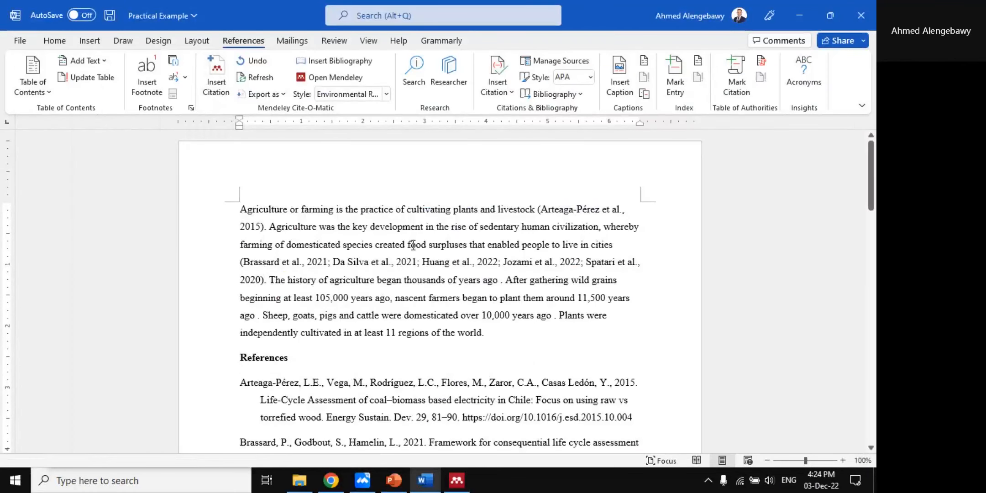
# - Examine the five-source citation after "cities" and its entries in the References list
pyautogui.moveTo(243, 263); pyautogui.dragTo(270, 280)
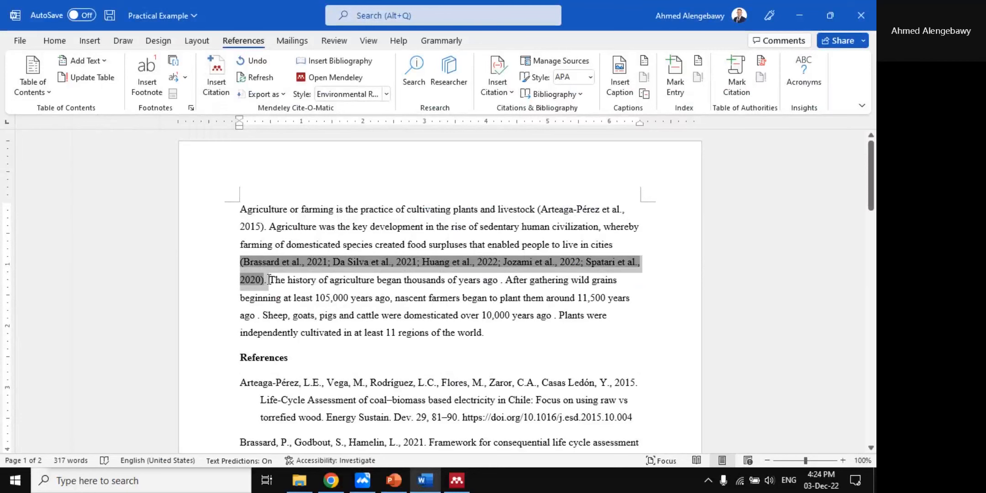
pyautogui.click(267, 280)
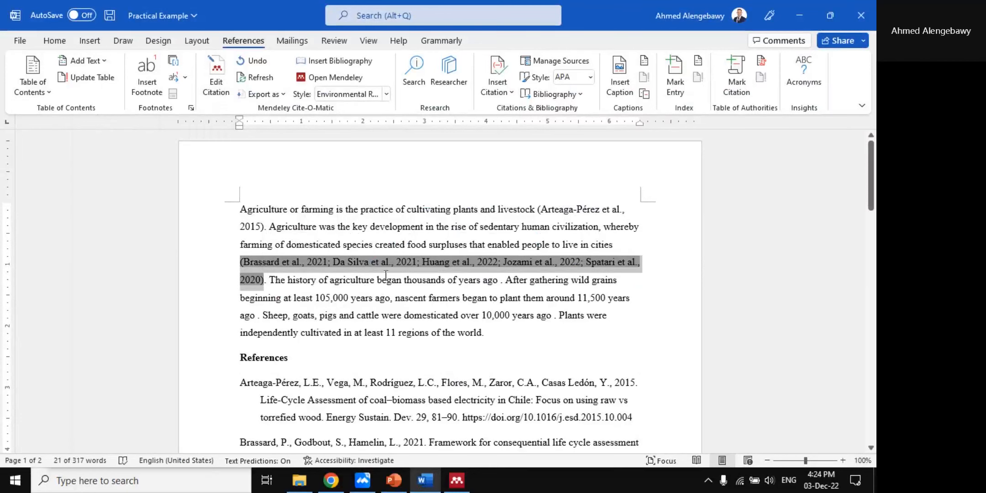
pyautogui.scroll(-4, 378, 276)
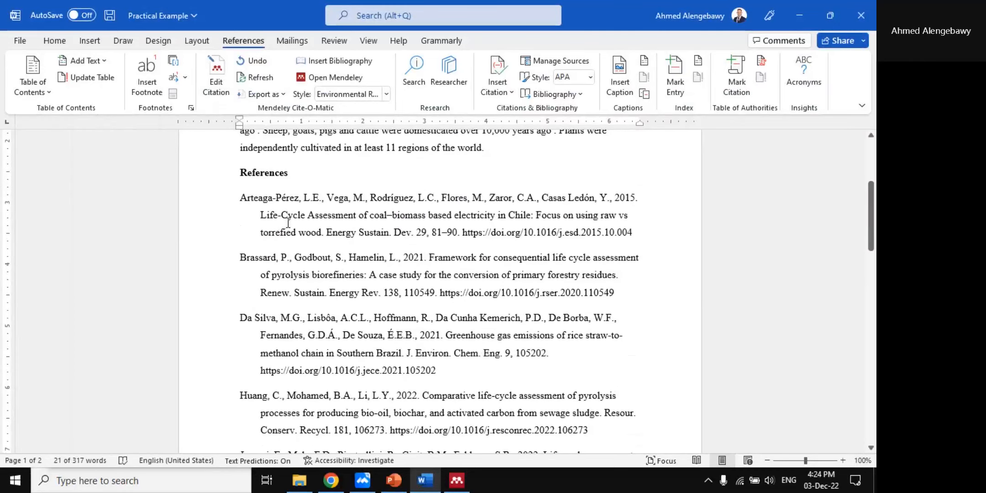
pyautogui.scroll(-6, 293, 229)
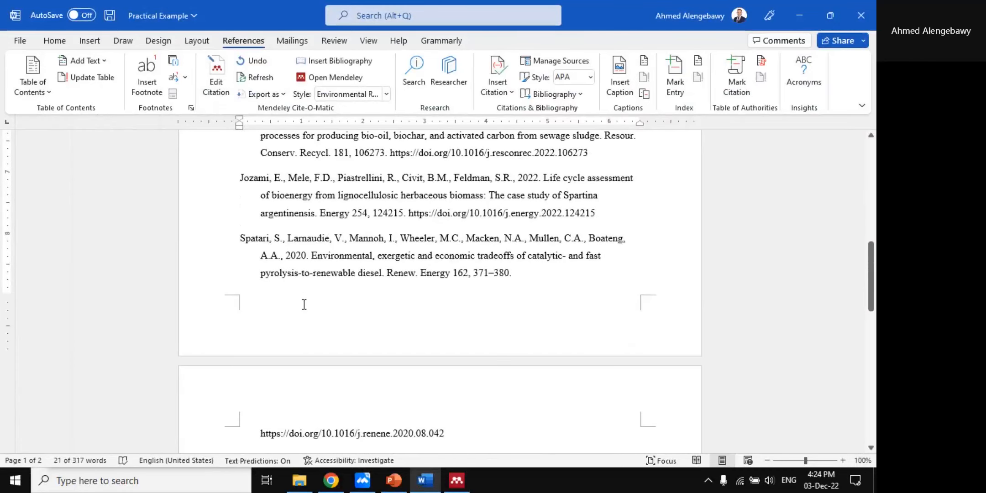
pyautogui.scroll(-1, 304, 303)
pyautogui.scroll(6, 320, 329)
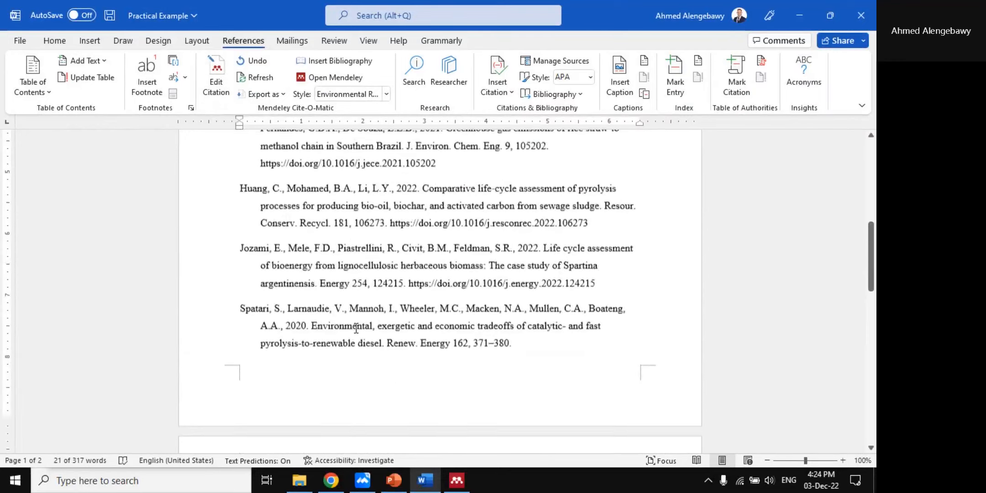
pyautogui.scroll(5, 353, 327)
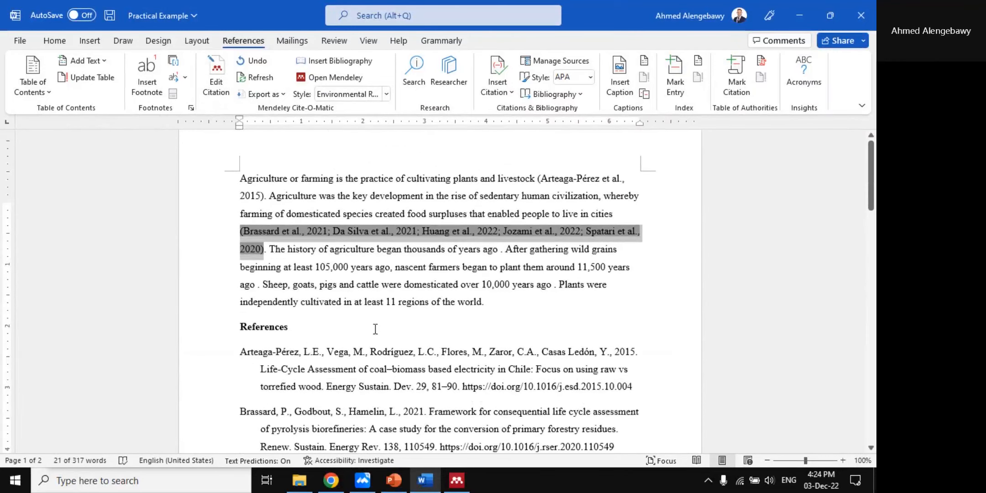
# - Remove the 2021 article "Greenhouse gas emissions of rice straw-to-methanol chain in Southern Brazil" from the grouped citation after "live in cities"
pyautogui.click(420, 262)
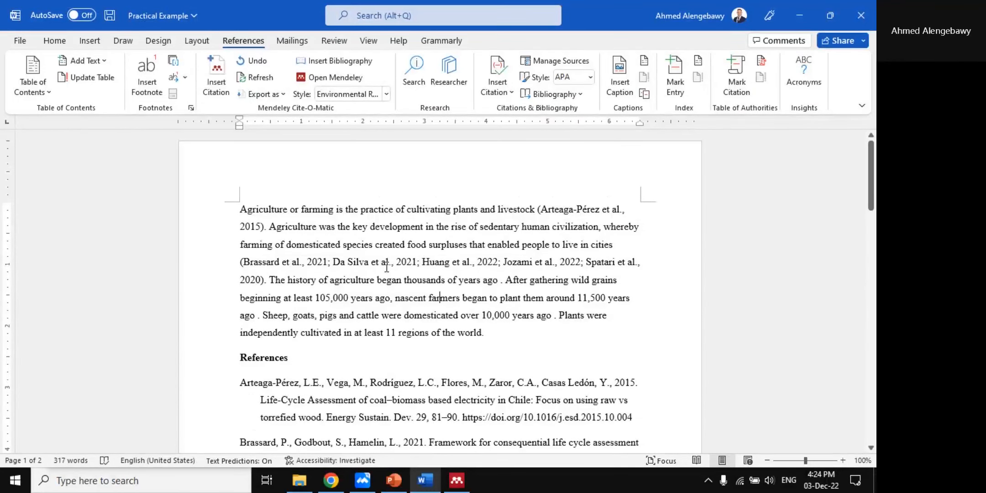
pyautogui.click(380, 264)
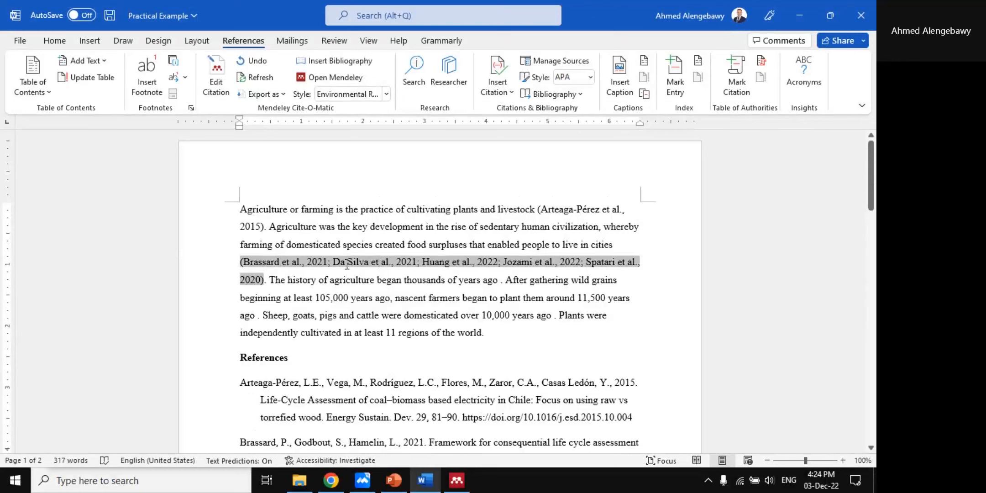
pyautogui.moveTo(334, 262); pyautogui.dragTo(418, 259)
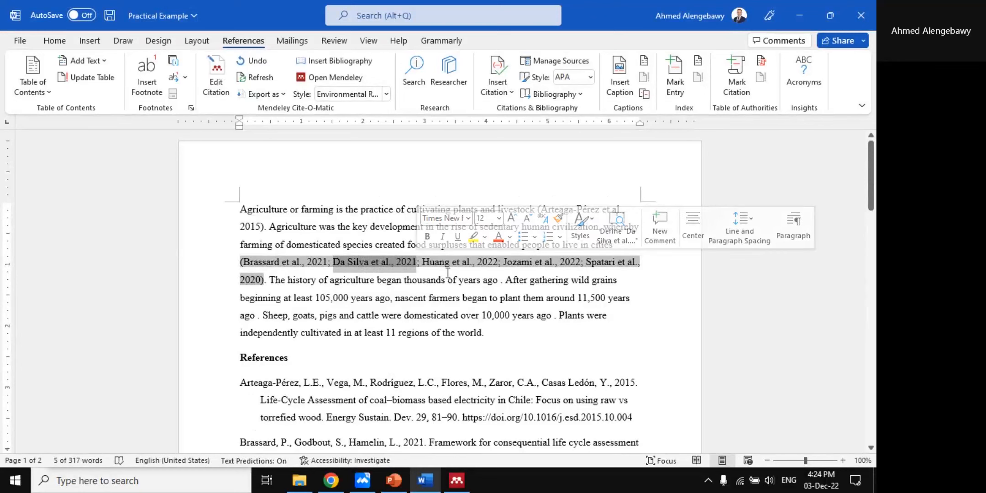
pyautogui.click(435, 263)
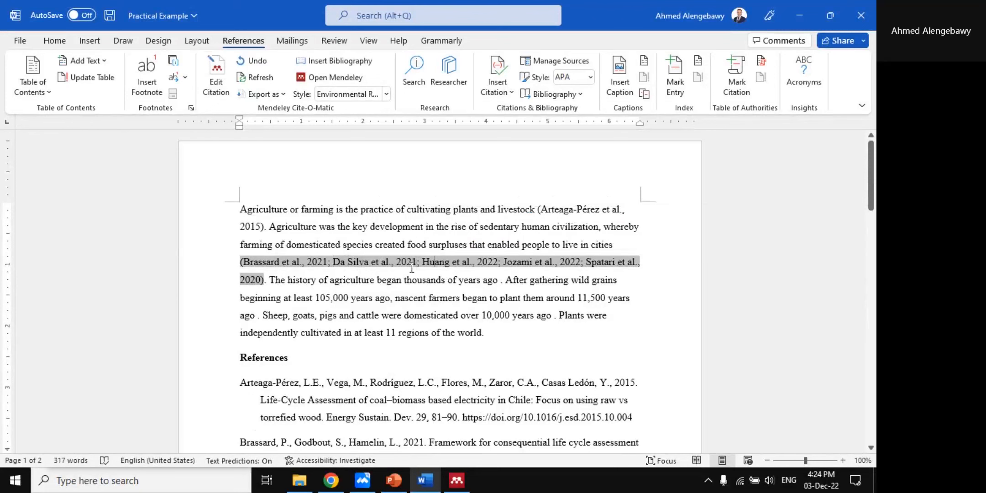
pyautogui.click(217, 85)
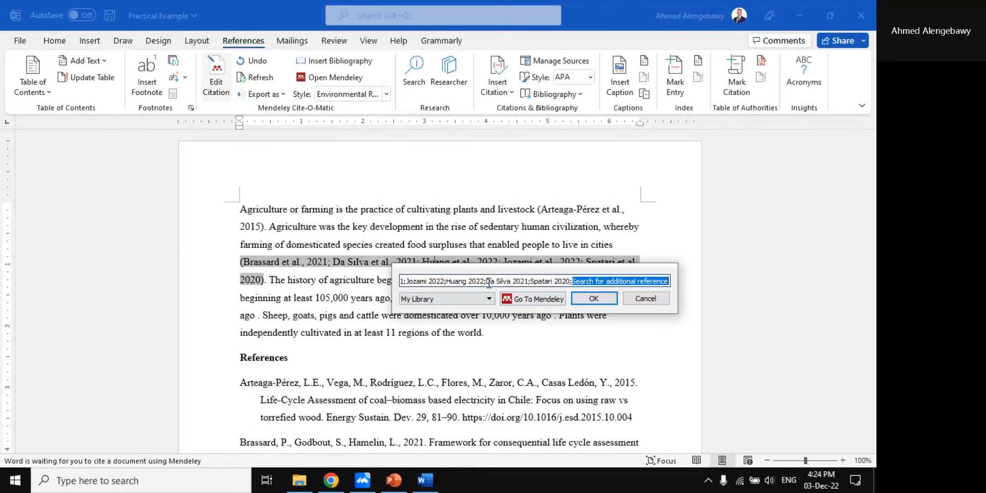
pyautogui.click(509, 279)
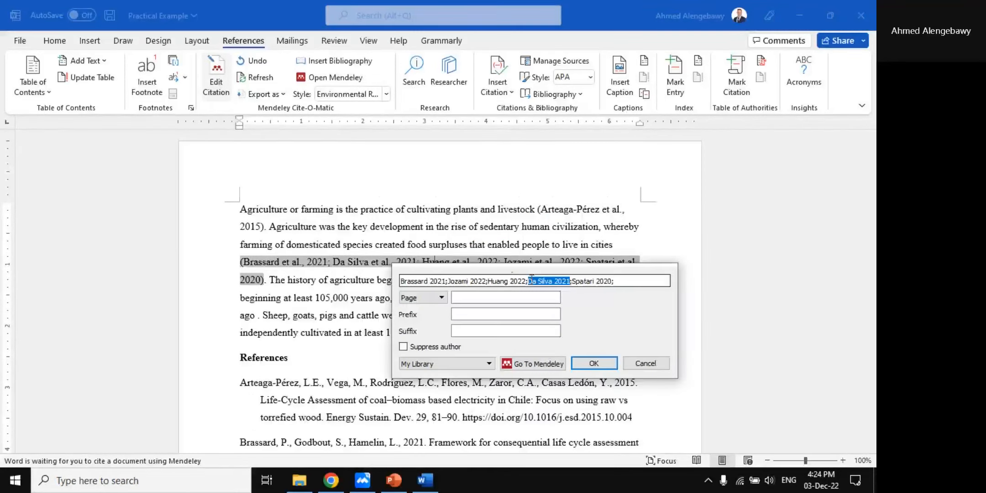
pyautogui.click(505, 280)
pyautogui.click(476, 280)
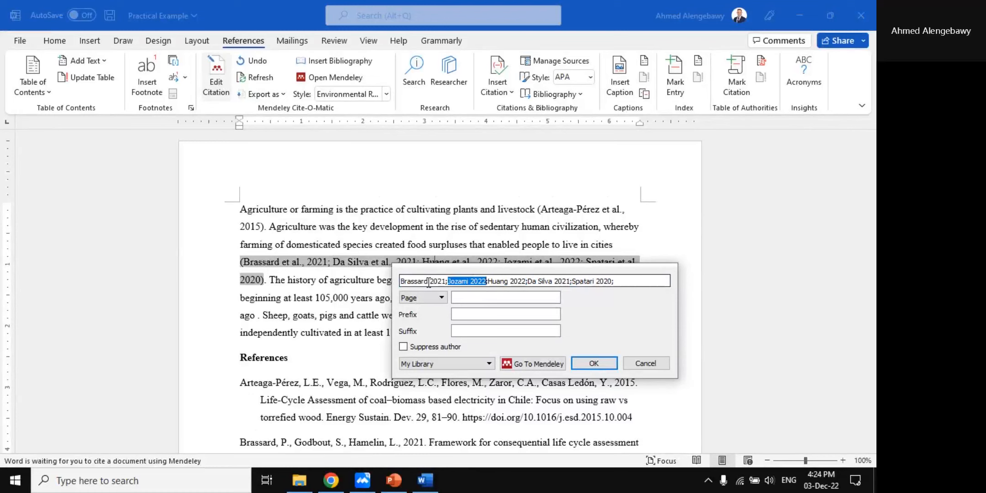
pyautogui.click(516, 280)
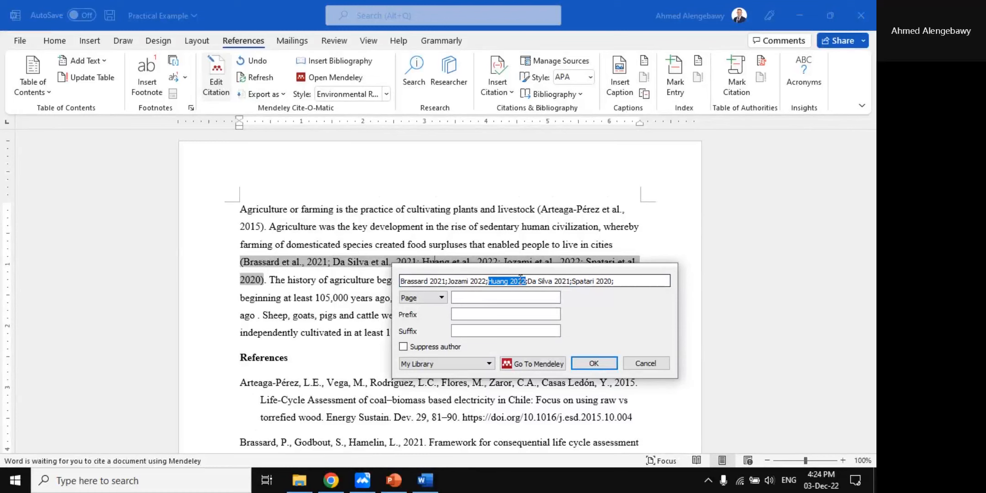
pyautogui.click(550, 280)
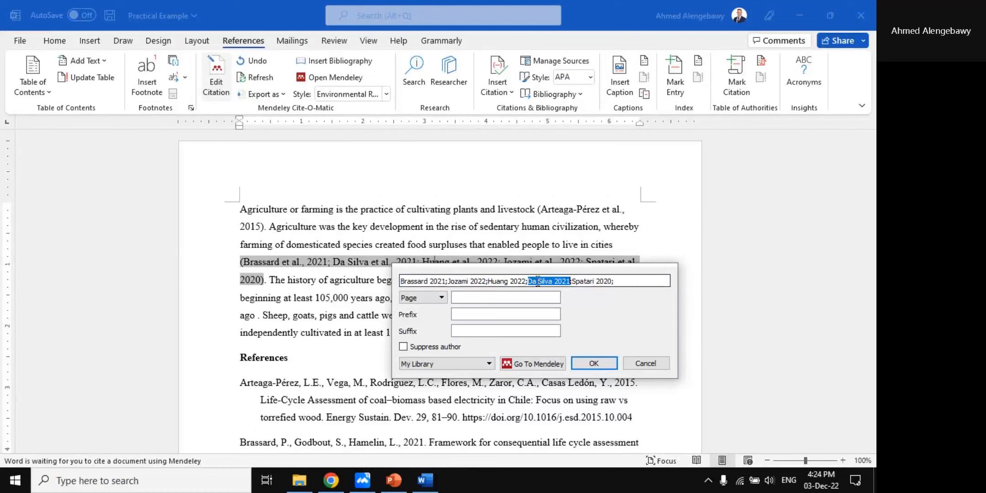
pyautogui.press('Delete')
pyautogui.click(593, 363)
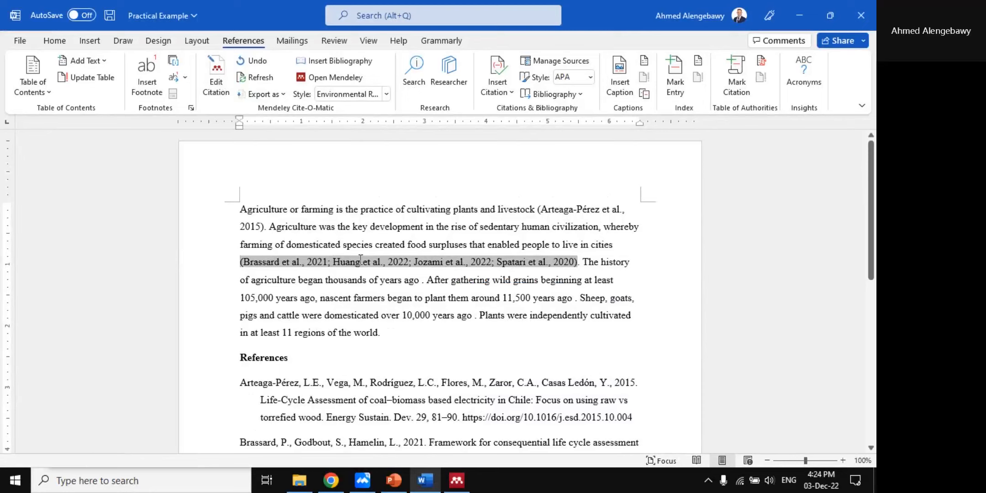
# - Check the remaining entries in the References list and change the document's Mendeley citation style to IEEE
pyautogui.scroll(-8, 450, 269)
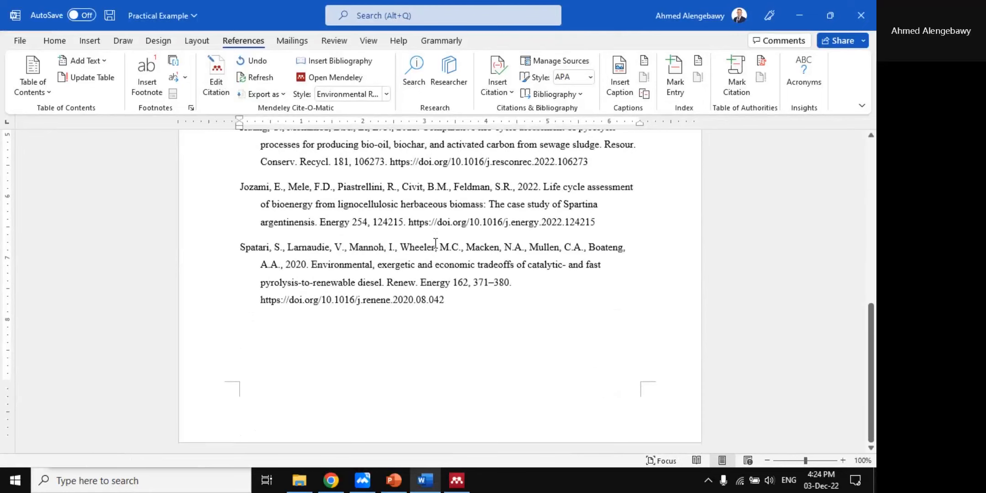
pyautogui.scroll(2, 256, 242)
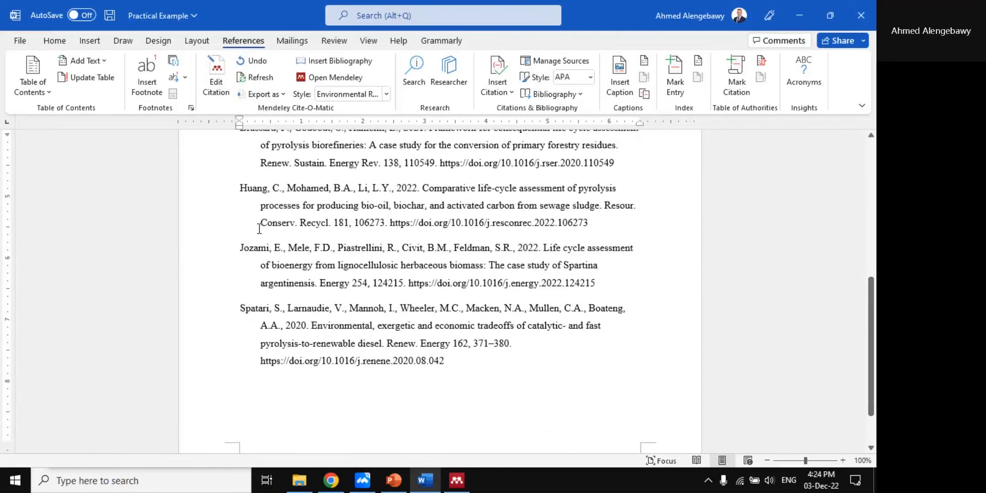
pyautogui.scroll(10, 259, 228)
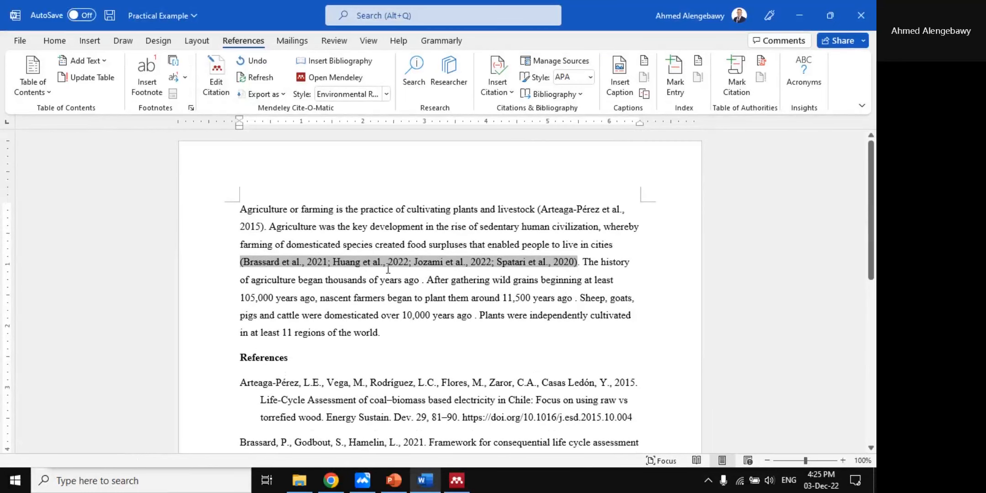
pyautogui.click(387, 94)
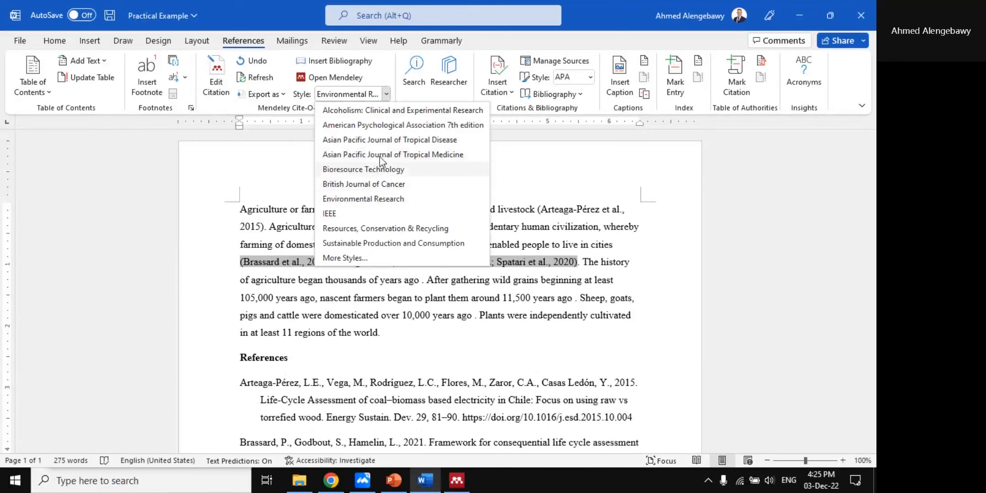
pyautogui.click(331, 214)
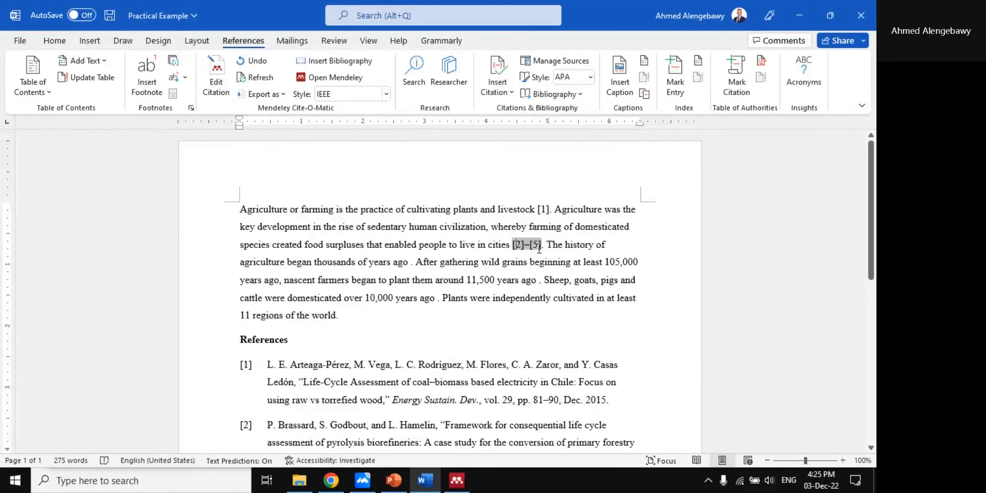
# - Examine the citations after "livestock" and "cities" and the References entries in the IEEE style
pyautogui.click(541, 211)
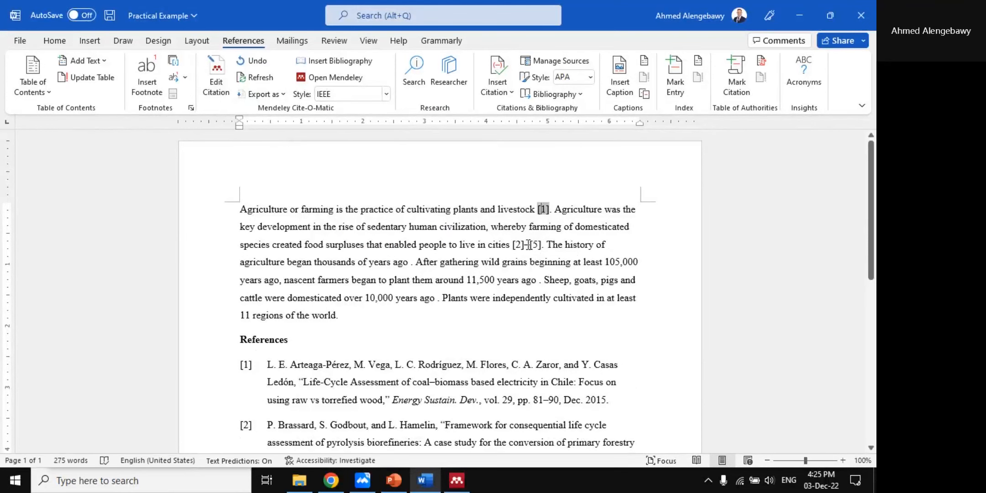
pyautogui.scroll(-3, 418, 315)
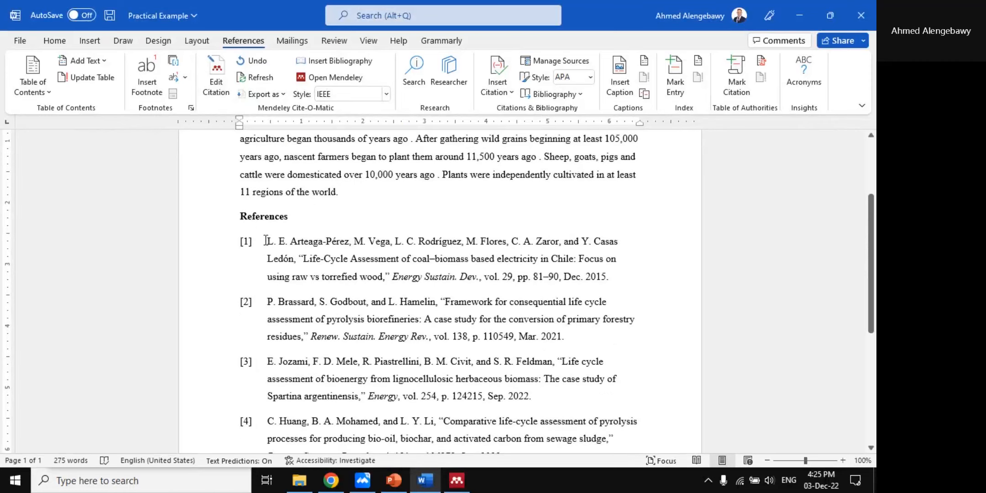
pyautogui.scroll(-7, 246, 350)
pyautogui.scroll(7, 258, 219)
pyautogui.scroll(3, 264, 245)
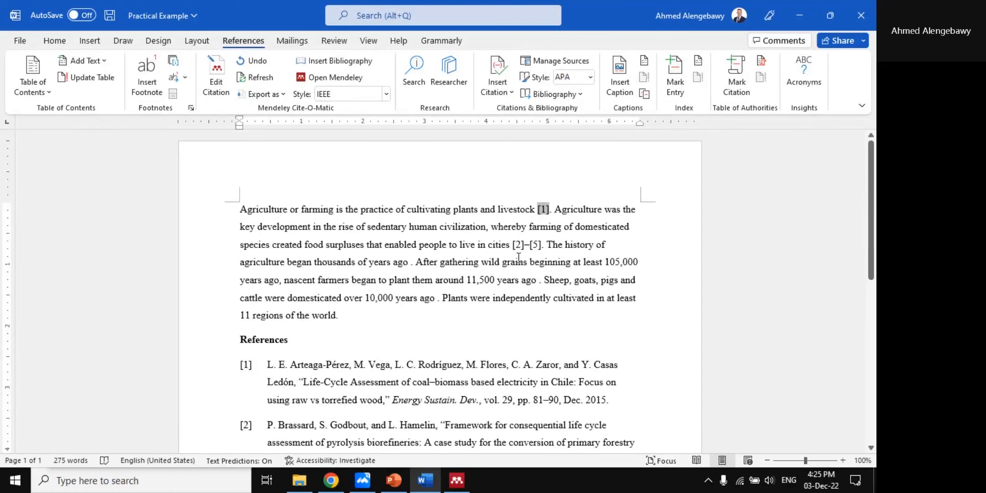
pyautogui.click(531, 243)
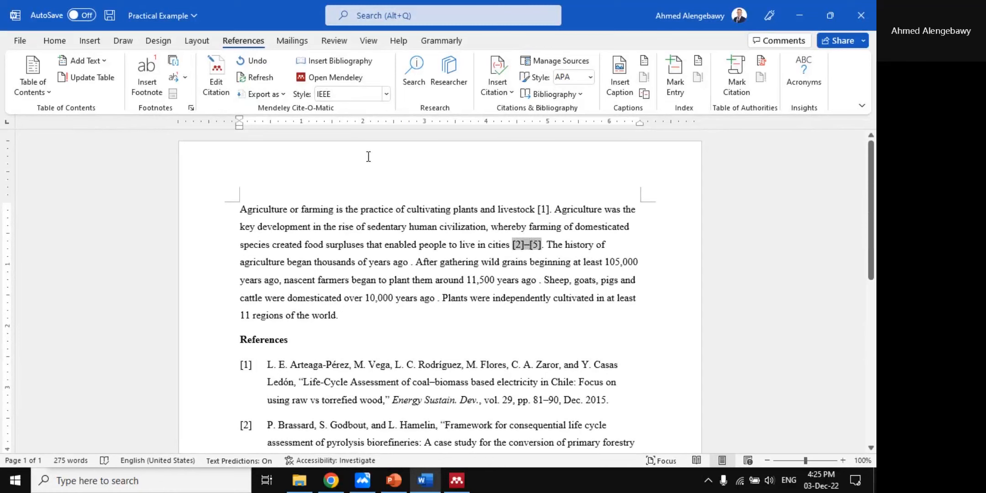
pyautogui.click(387, 95)
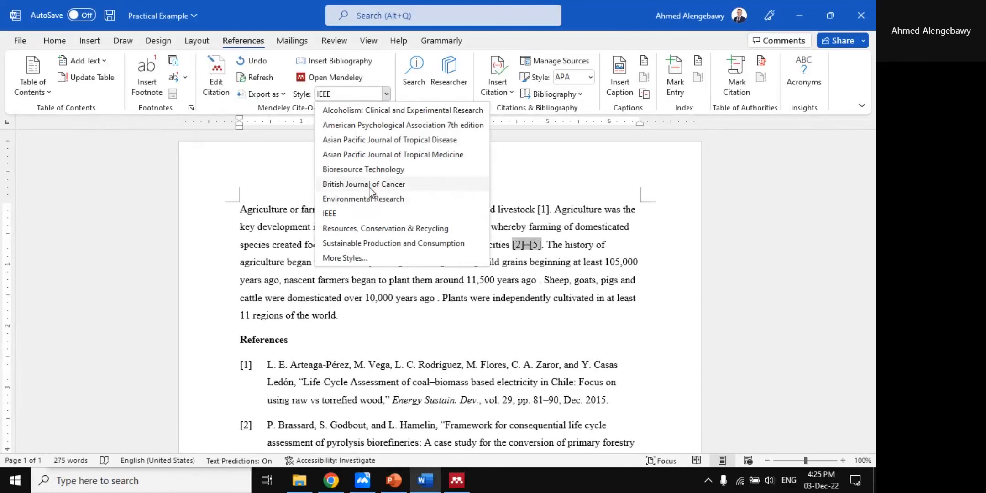
pyautogui.click(356, 258)
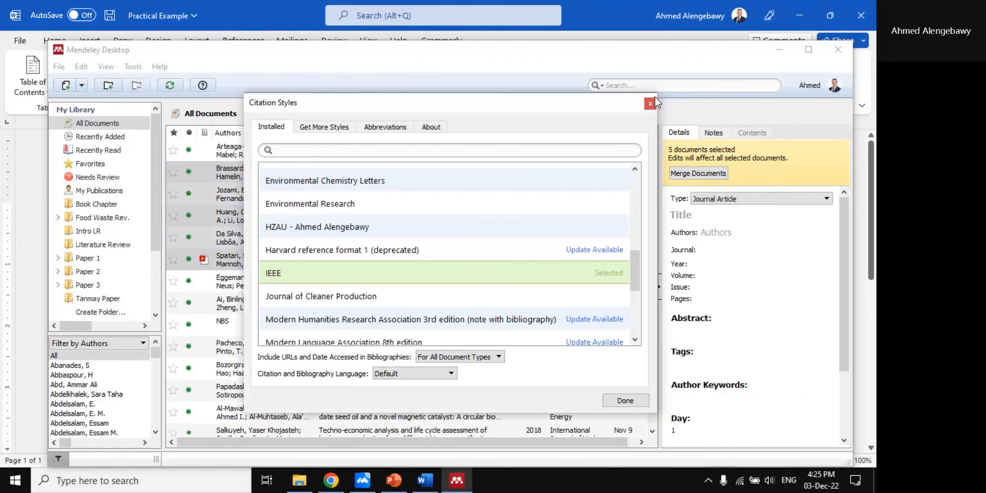
pyautogui.click(653, 100)
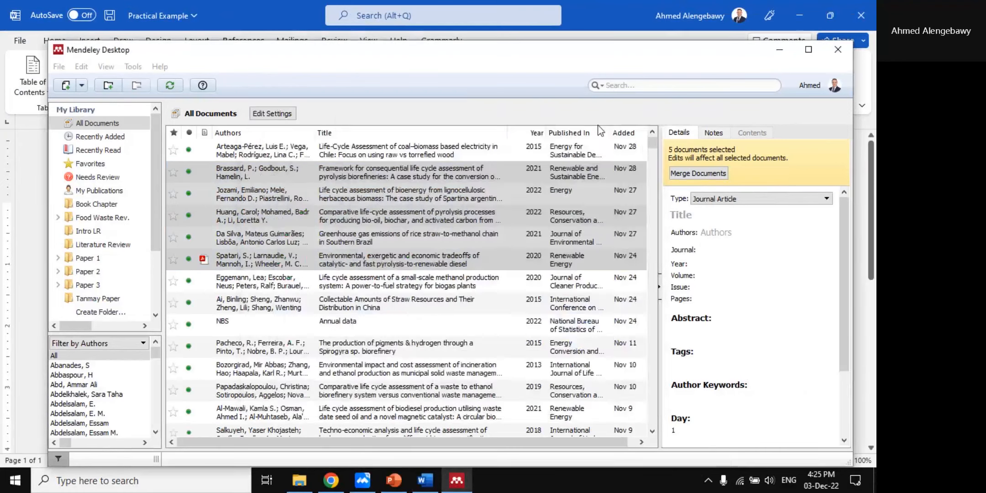
# - Browse the citation styles installed in Mendeley Desktop, including Renewable and Sustainable Energy Reviews and Resources, Conservation & Recycling
pyautogui.click(457, 481)
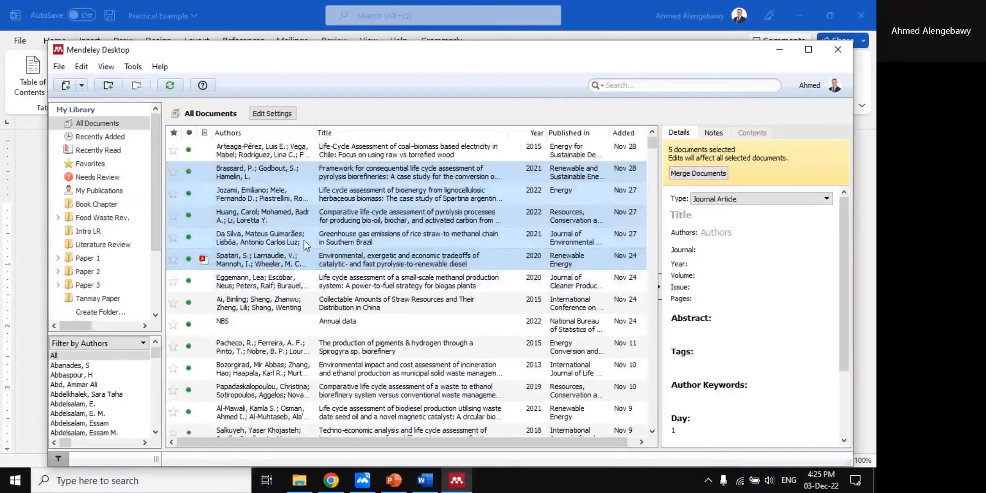
pyautogui.click(296, 280)
pyautogui.click(107, 68)
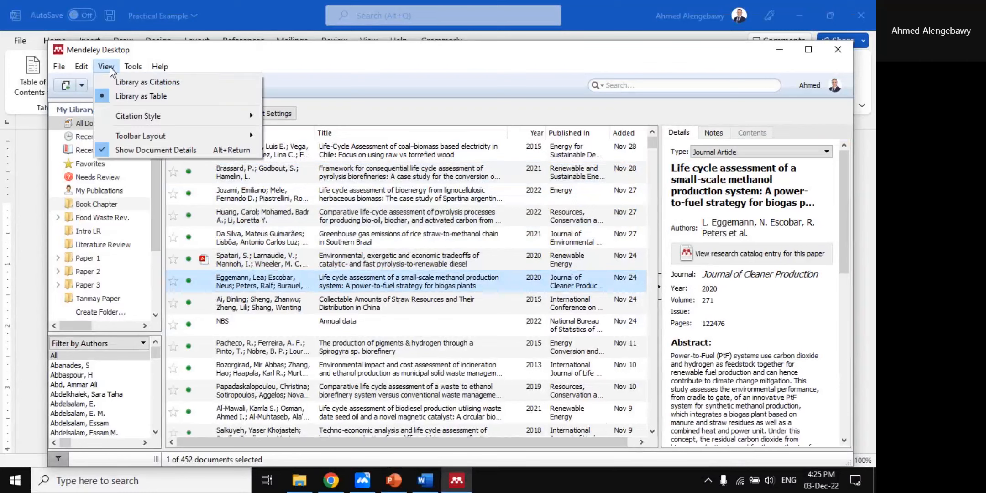
pyautogui.moveTo(188, 119)
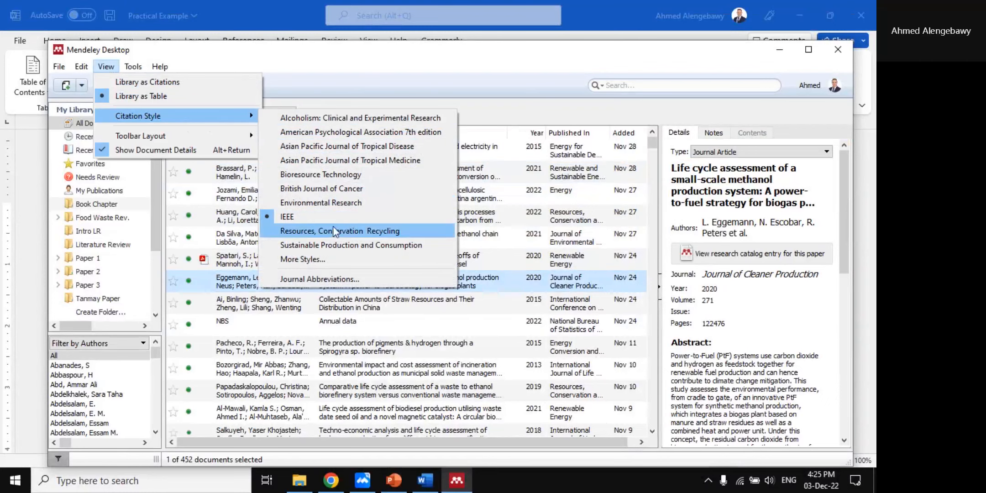
pyautogui.click(312, 259)
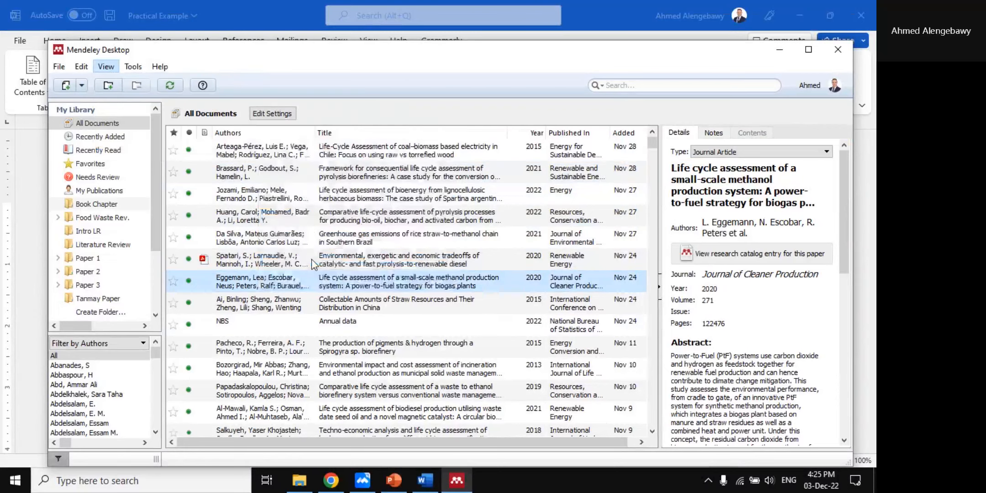
pyautogui.scroll(-3, 386, 263)
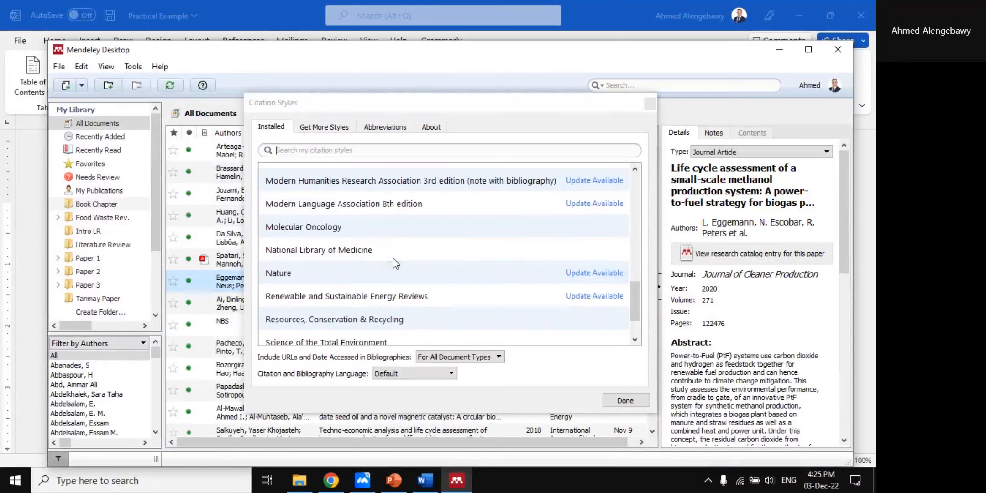
pyautogui.scroll(10, 368, 253)
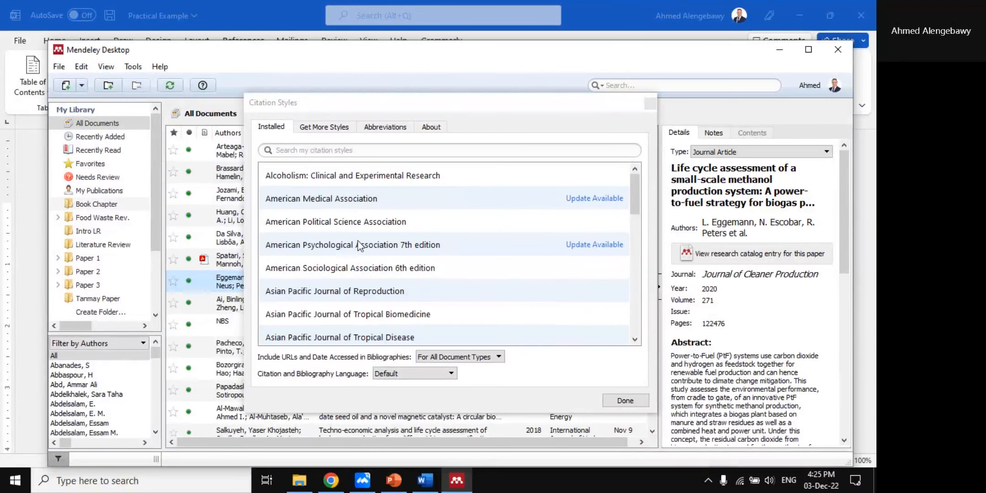
pyautogui.scroll(-5, 363, 243)
pyautogui.click(329, 244)
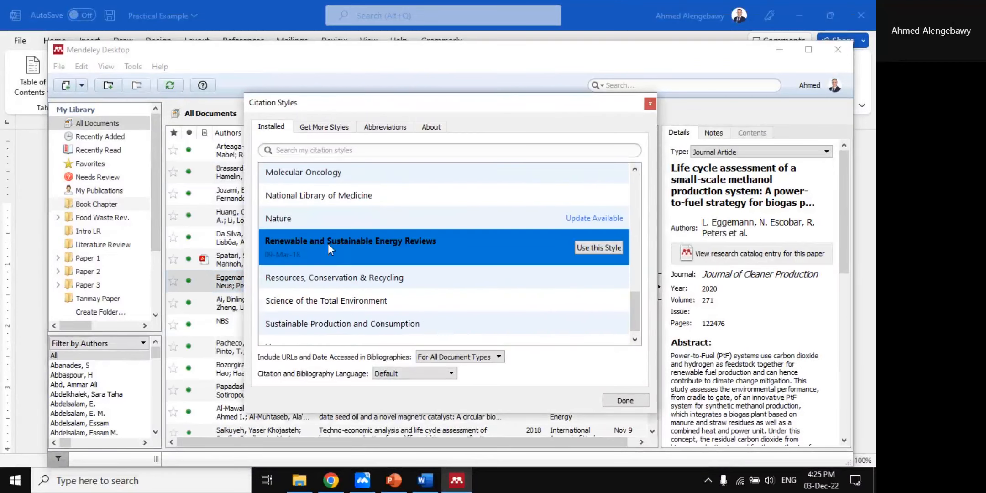
pyautogui.click(334, 281)
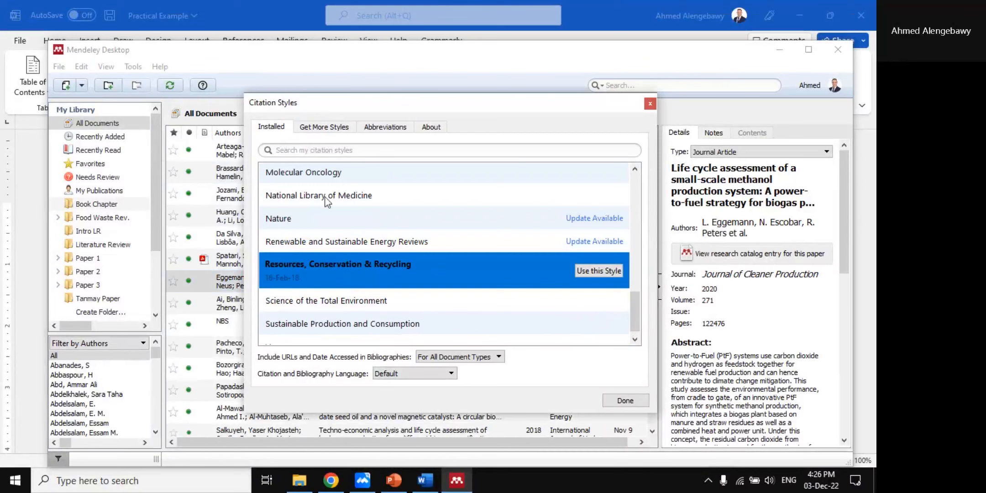
pyautogui.scroll(-1, 367, 258)
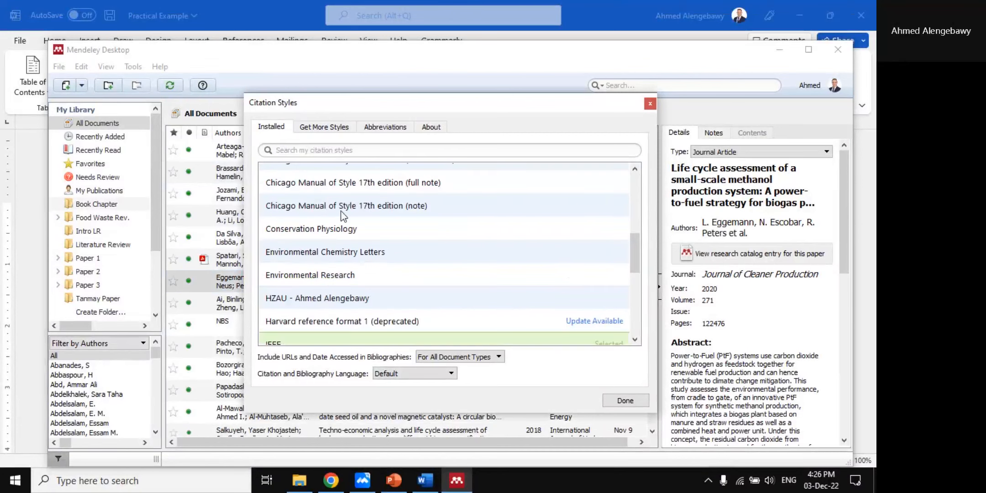
pyautogui.scroll(-5, 347, 229)
# - Search the downloadable citation styles for "journal of" and install Journal of Economics, Finance and Administrative Science
pyautogui.click(324, 128)
pyautogui.click(341, 150)
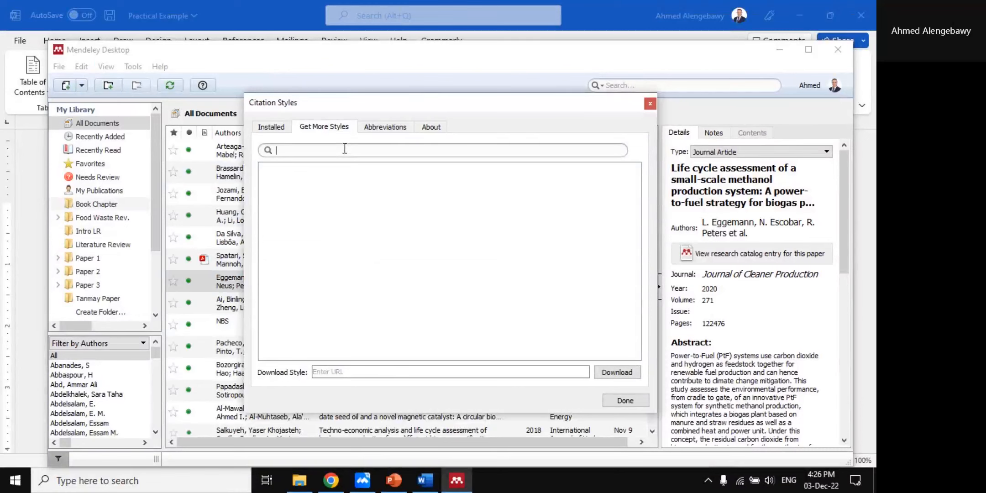
pyautogui.write('journal of')
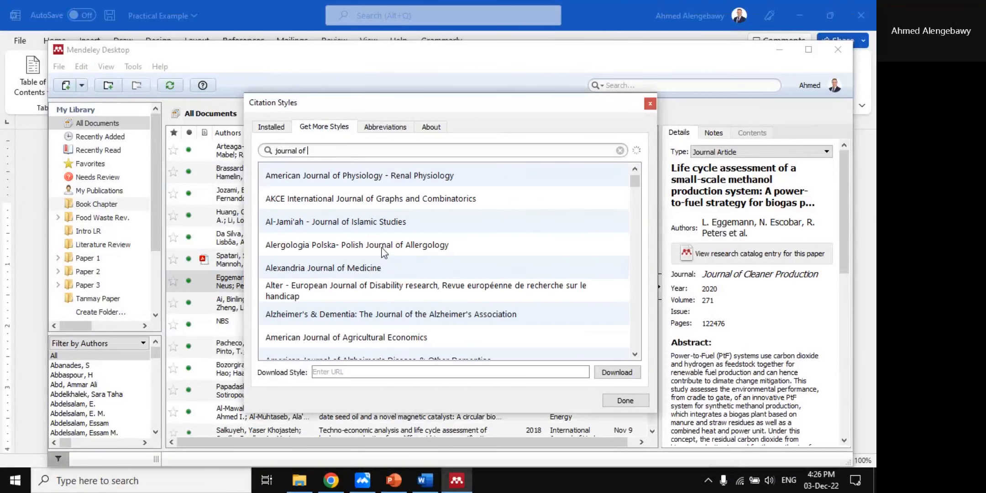
pyautogui.scroll(-3, 371, 237)
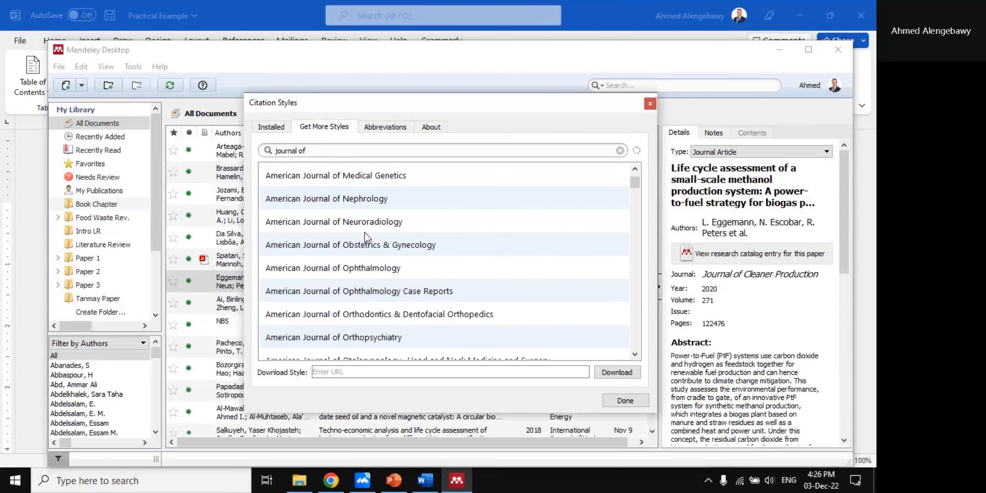
pyautogui.scroll(-5, 370, 247)
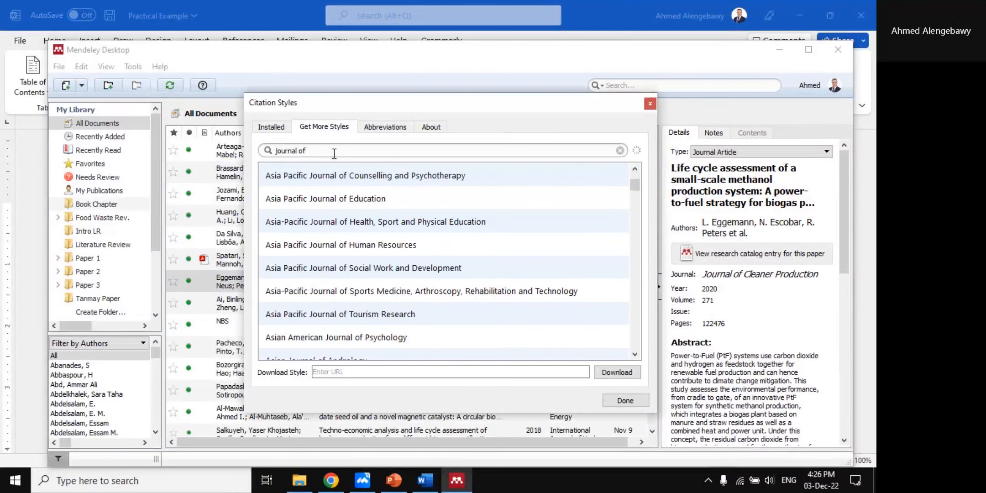
pyautogui.moveTo(635, 185); pyautogui.dragTo(648, 252)
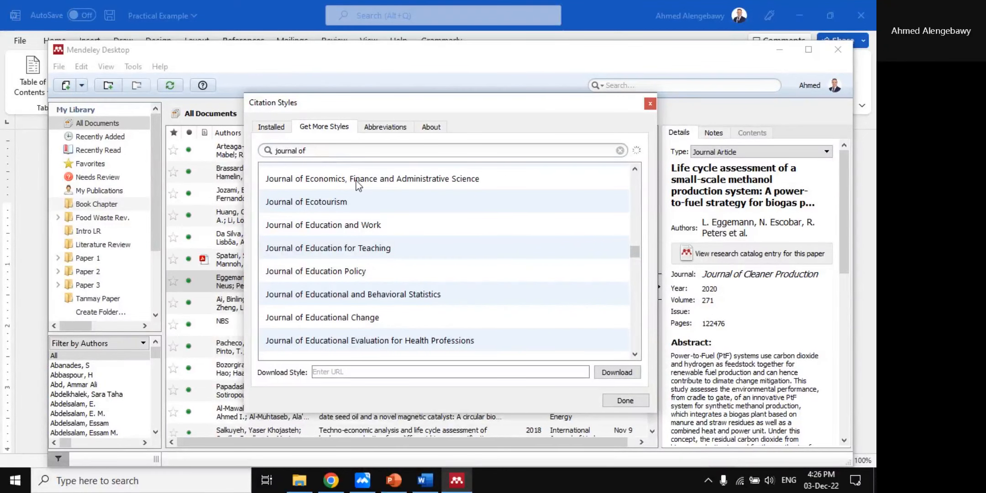
pyautogui.click(352, 182)
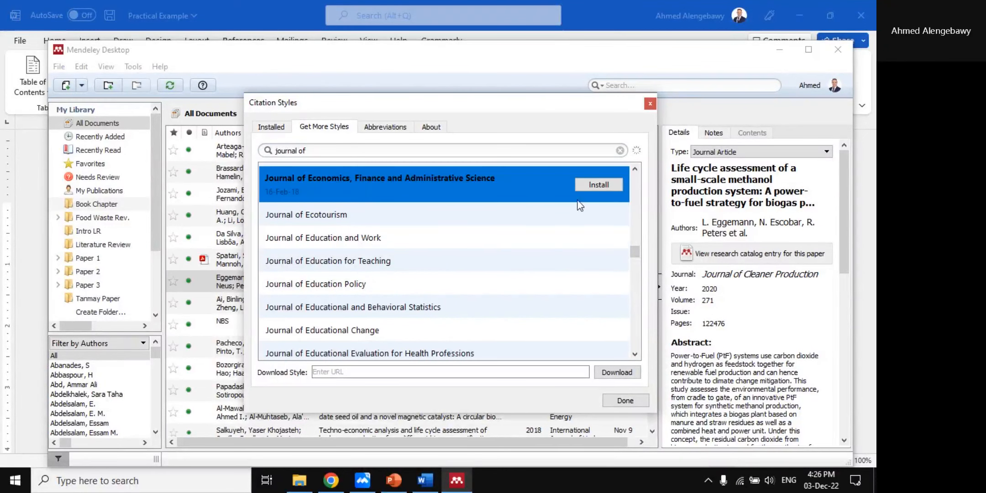
pyautogui.click(599, 185)
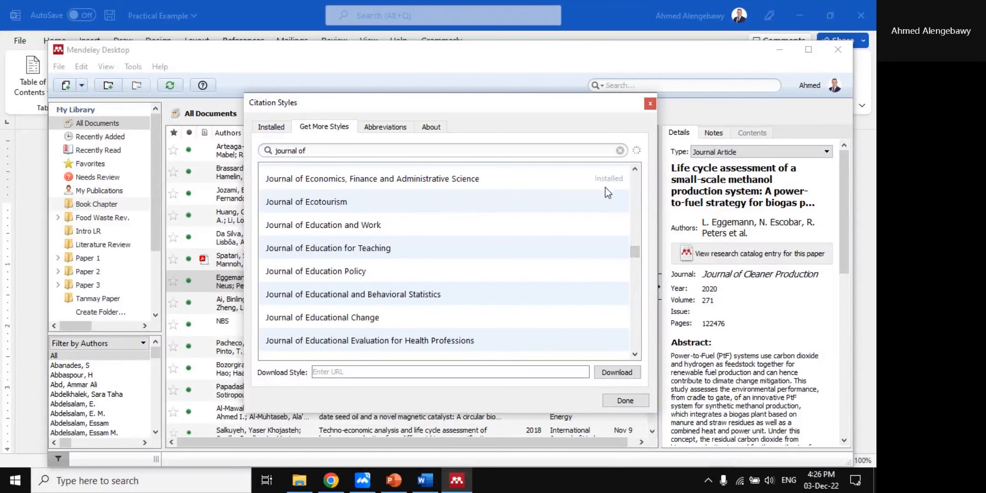
# - Look through the installed citation styles for Journal of Economics, Finance and Administrative Science
pyautogui.click(271, 128)
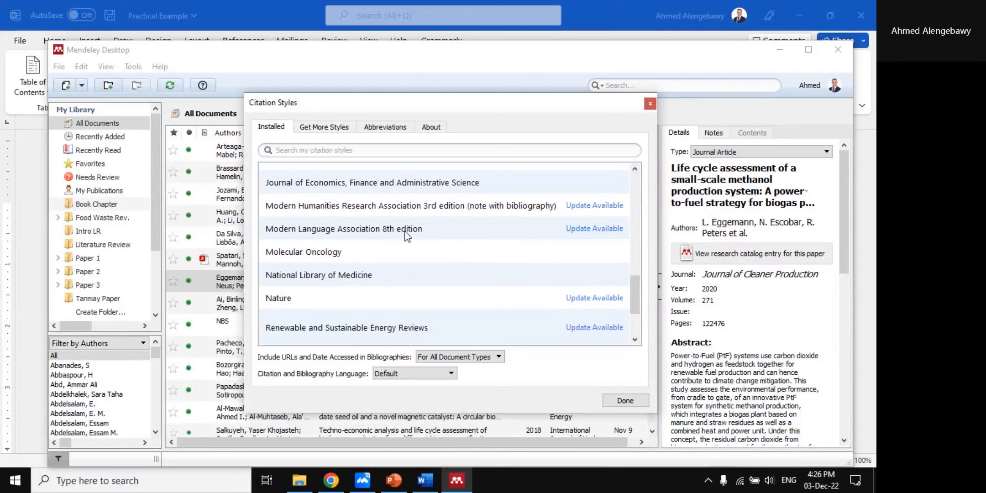
pyautogui.scroll(10, 406, 238)
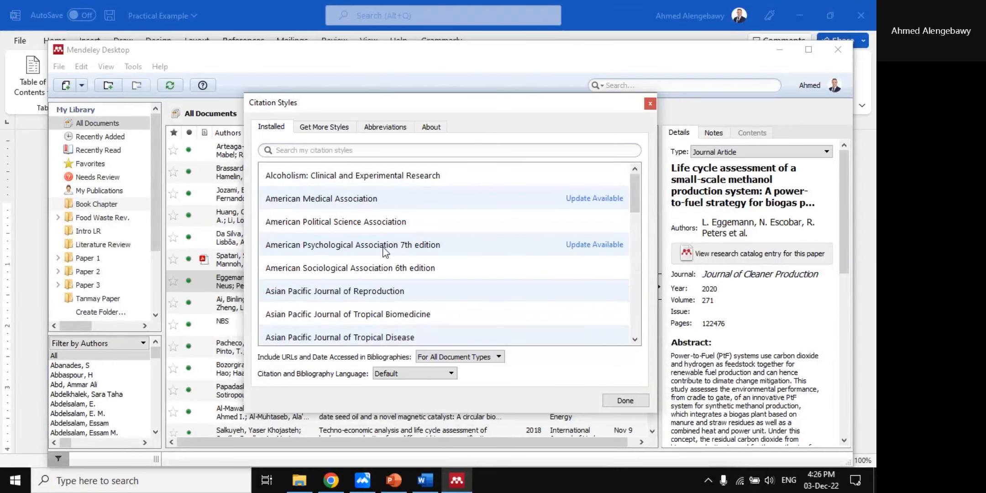
pyautogui.scroll(-2, 385, 251)
pyautogui.scroll(-4, 385, 252)
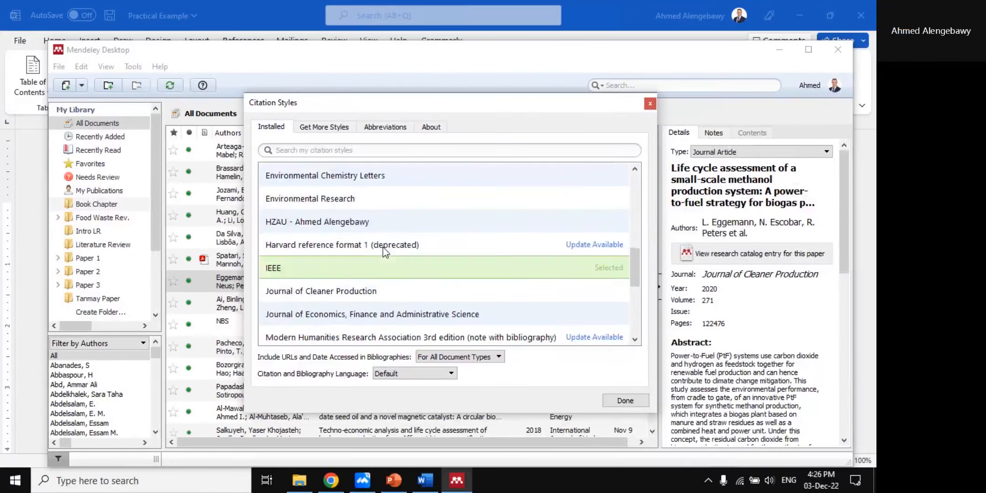
pyautogui.scroll(1, 372, 228)
pyautogui.click(325, 127)
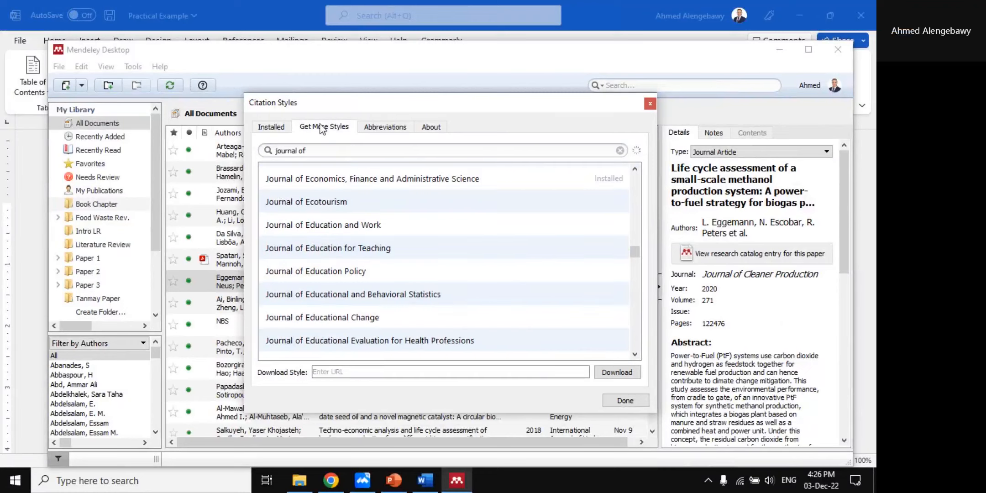
pyautogui.click(274, 128)
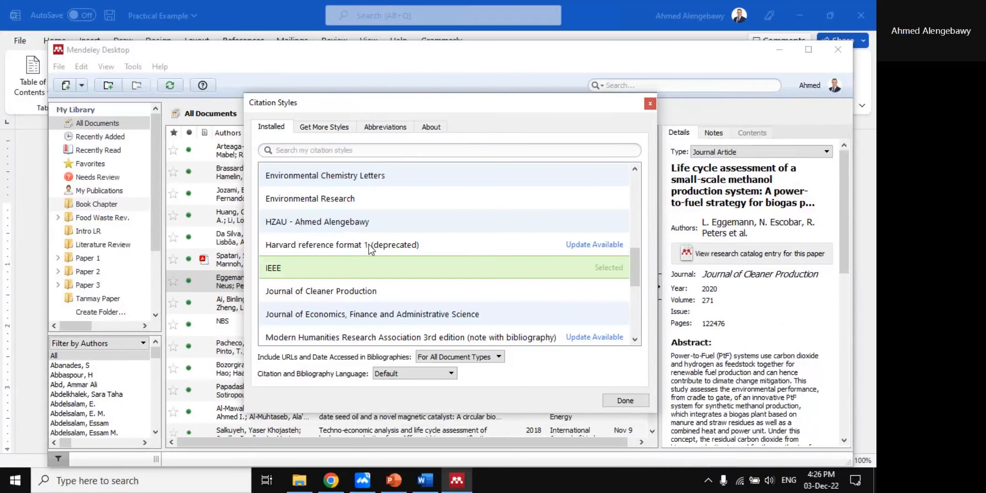
# - Make Journal of Economics, Finance and Administrative Science the citation style in use in Mendeley and close the style settings
pyautogui.scroll(-1, 371, 260)
pyautogui.click(390, 246)
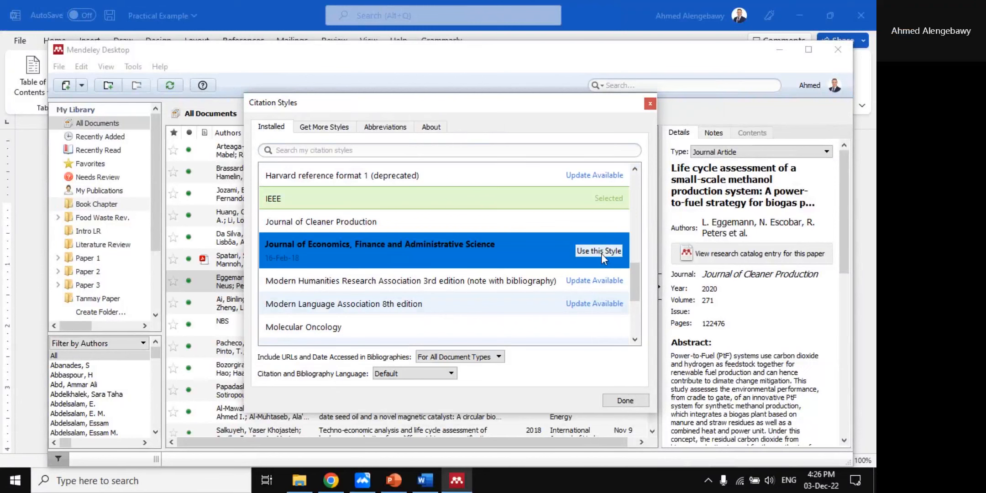
pyautogui.click(610, 202)
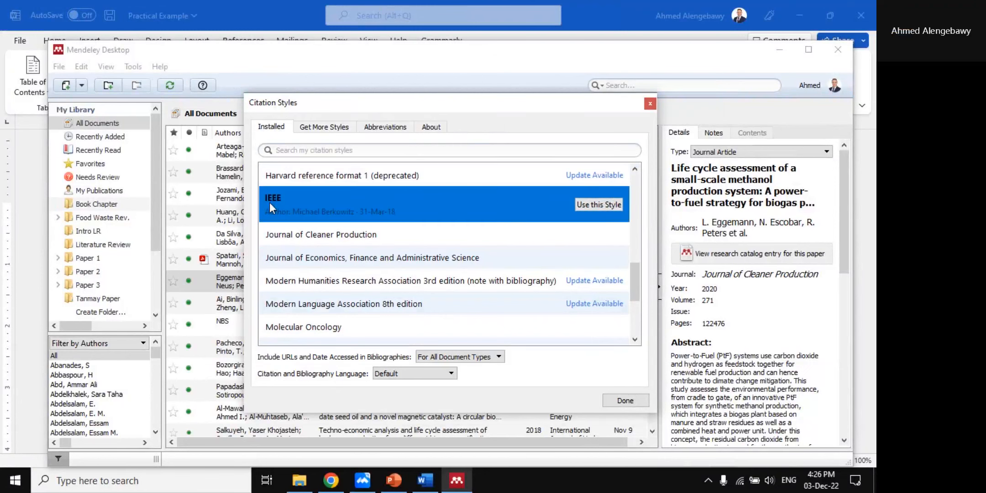
pyautogui.click(417, 238)
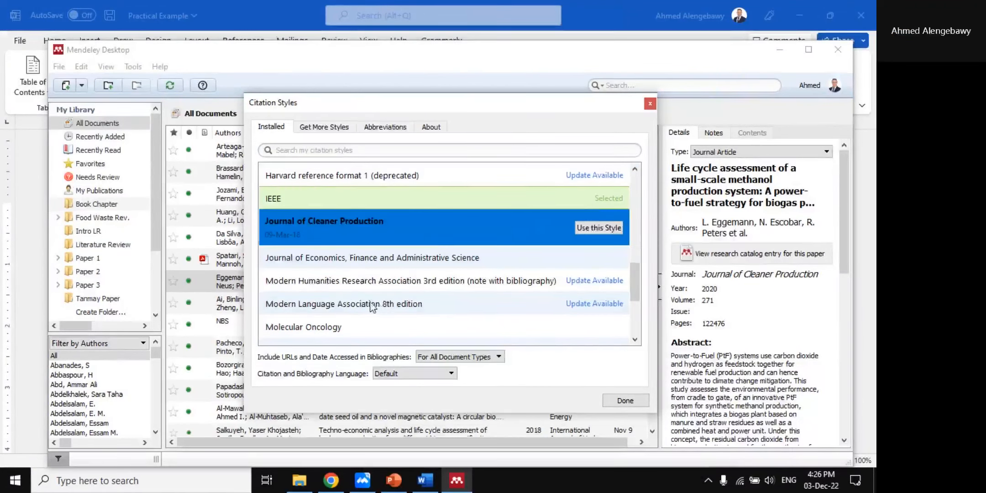
pyautogui.click(366, 262)
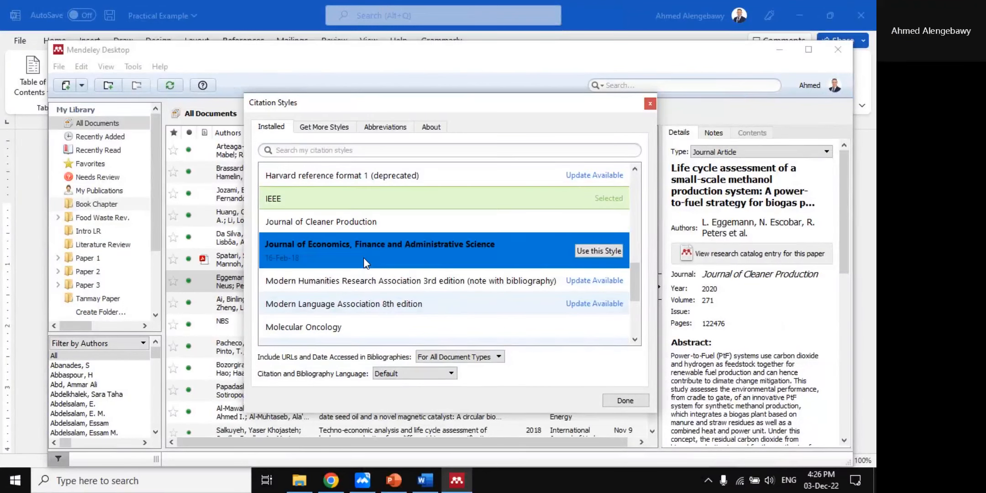
pyautogui.click(607, 250)
pyautogui.click(625, 400)
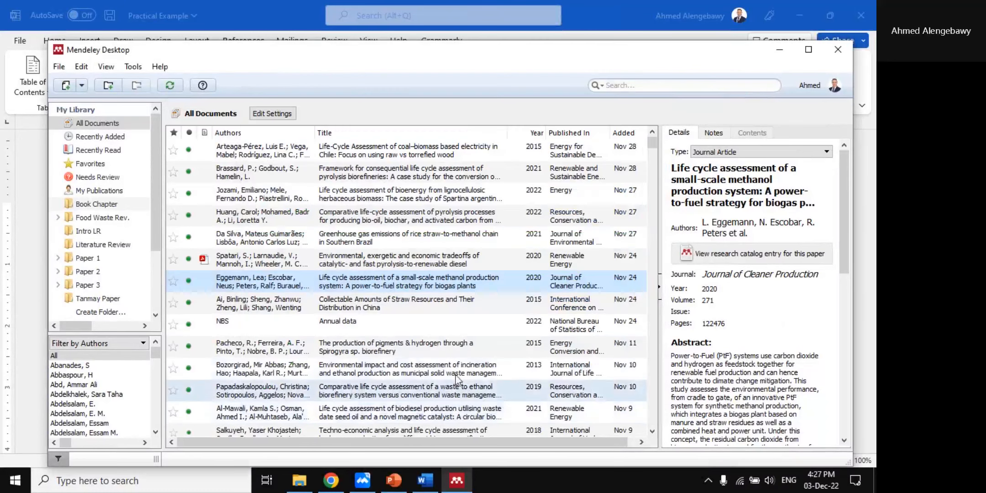
# - Switch to Word, set the Mendeley citation style to Journal of Economics, Finance and Administrative Science, and review the citations and References
pyautogui.click(425, 480)
pyautogui.click(463, 262)
pyautogui.click(387, 94)
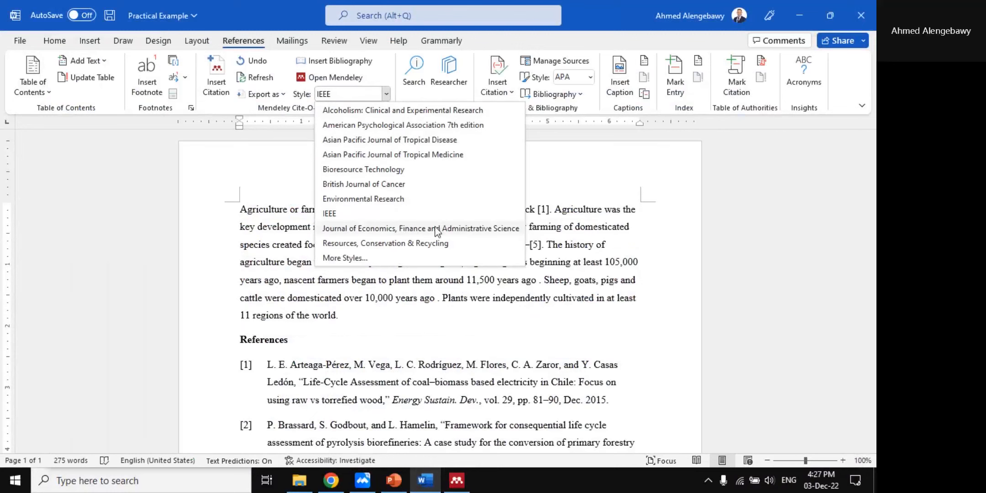
pyautogui.click(407, 228)
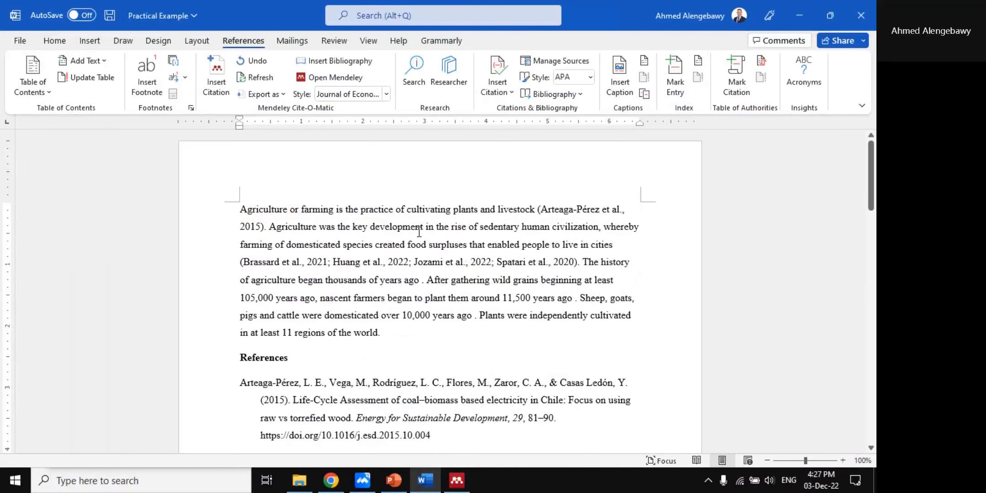
pyautogui.scroll(-3, 466, 312)
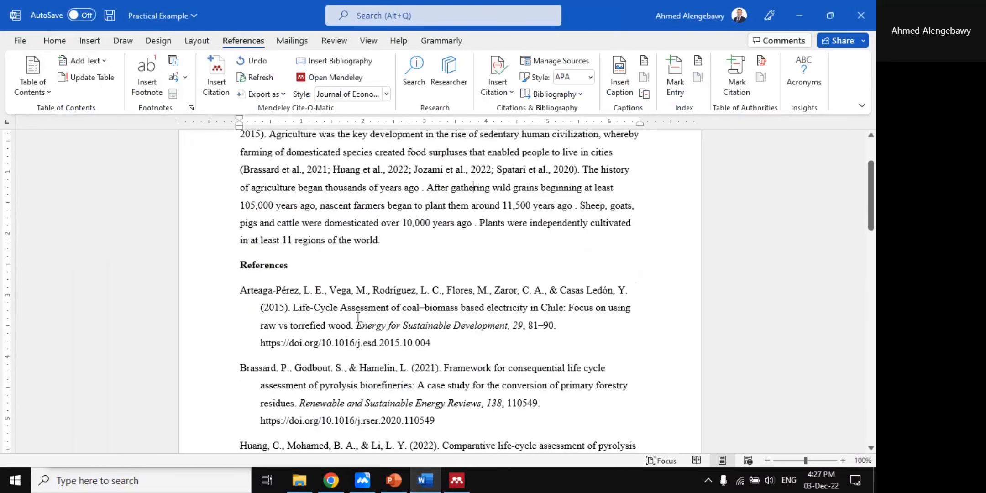
pyautogui.scroll(-3, 394, 269)
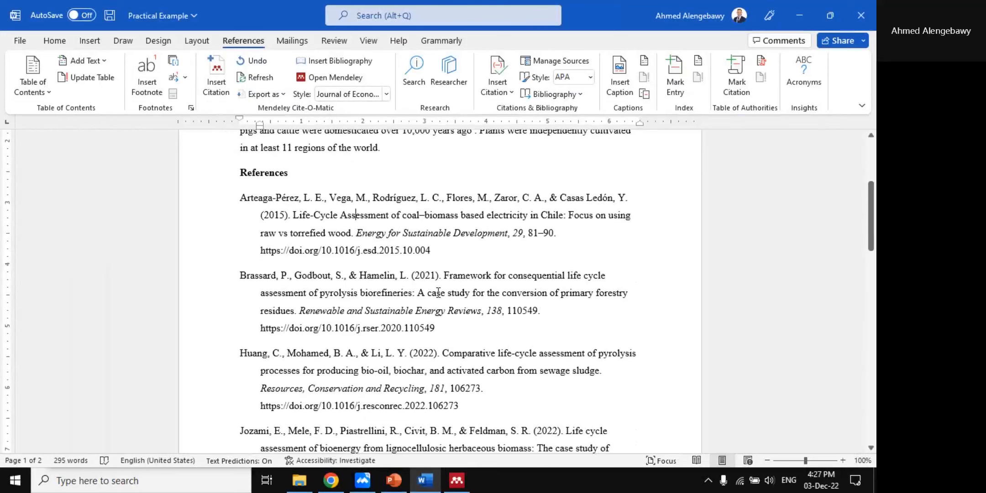
pyautogui.scroll(6, 439, 293)
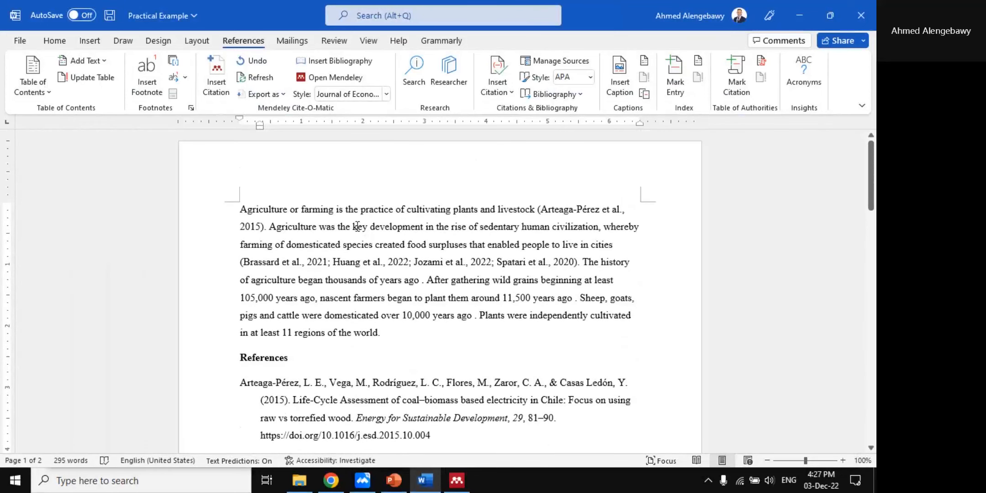
pyautogui.click(339, 242)
# - Switch to Mendeley Desktop, check All Documents for duplicates and review the listed duplicate sets
pyautogui.click(457, 480)
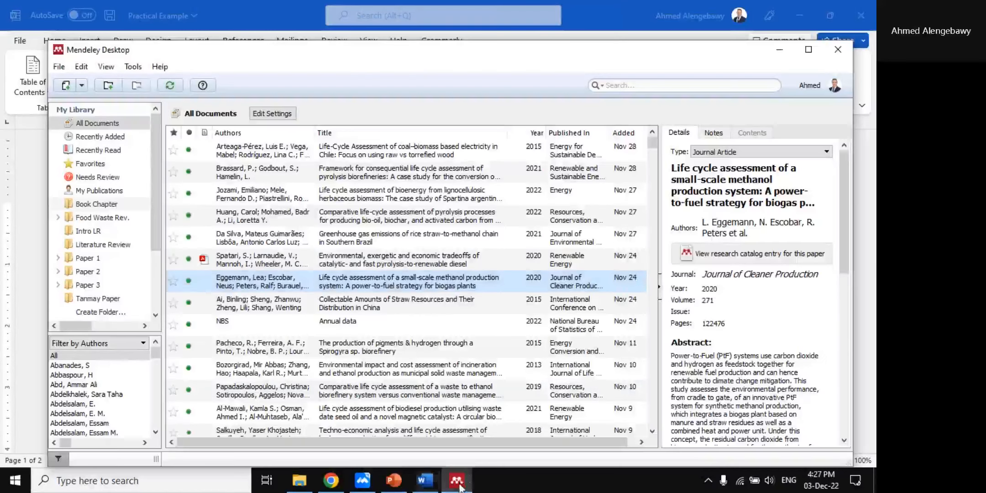
pyautogui.click(55, 70)
pyautogui.moveTo(82, 69)
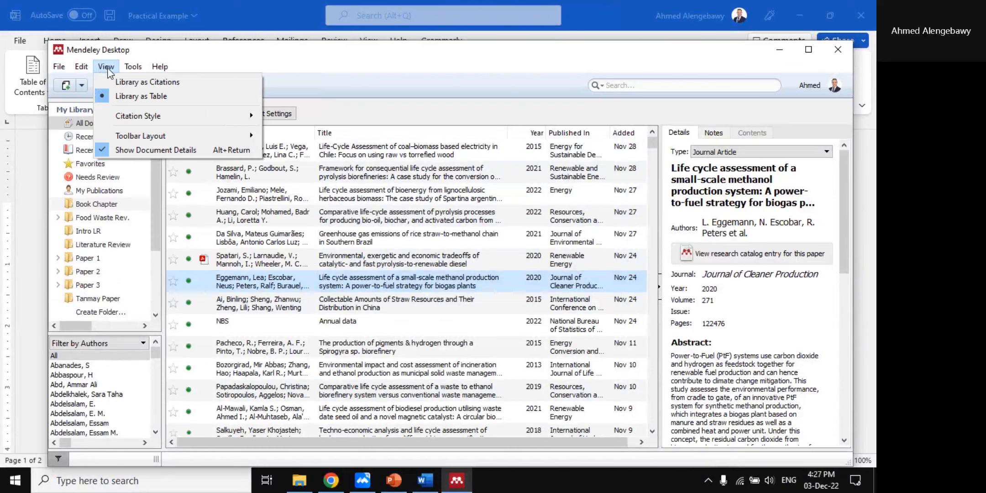
pyautogui.moveTo(128, 72)
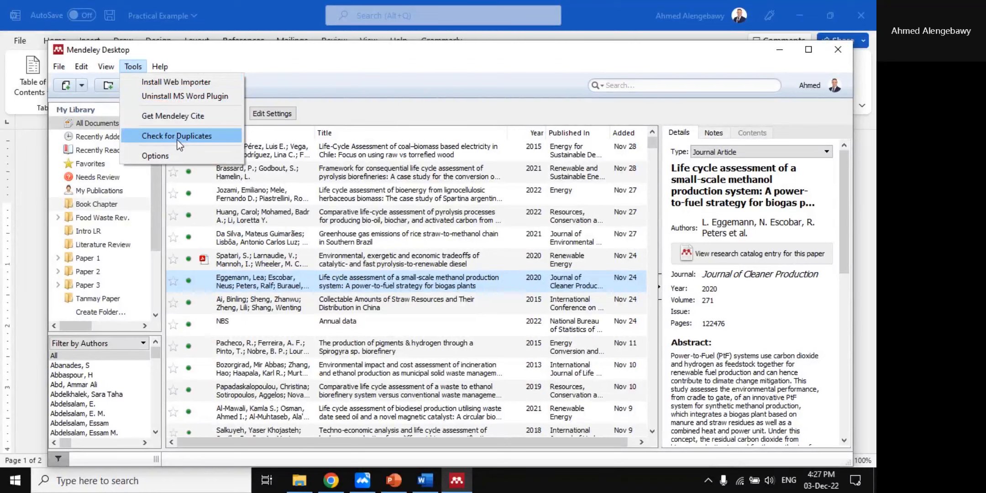
pyautogui.click(419, 234)
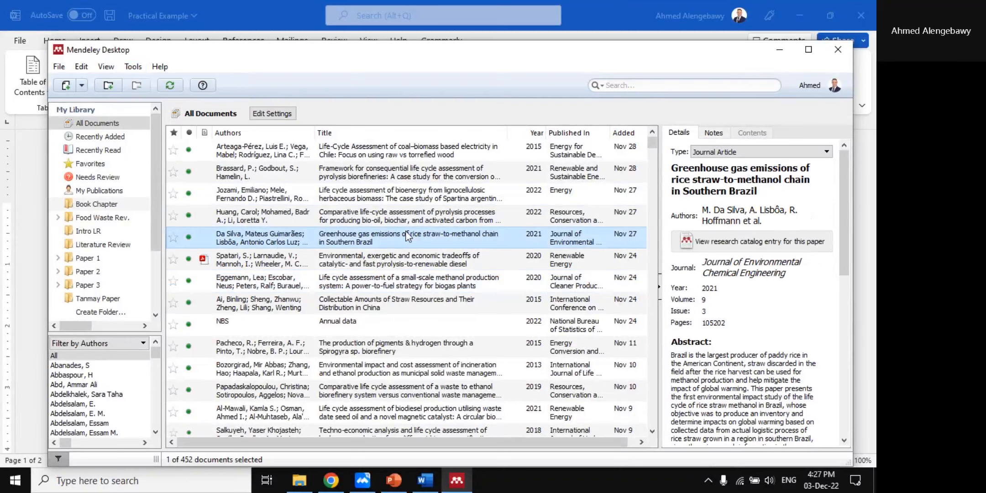
pyautogui.click(134, 67)
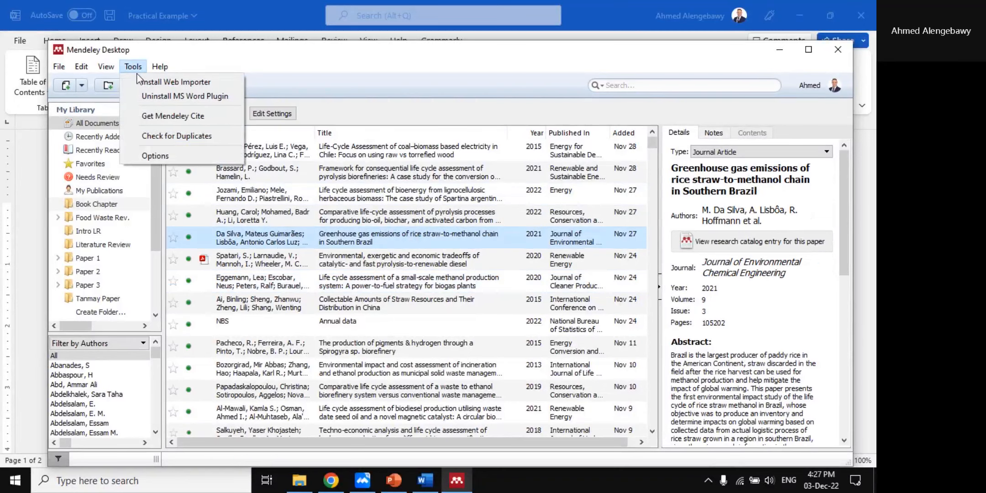
pyautogui.click(185, 136)
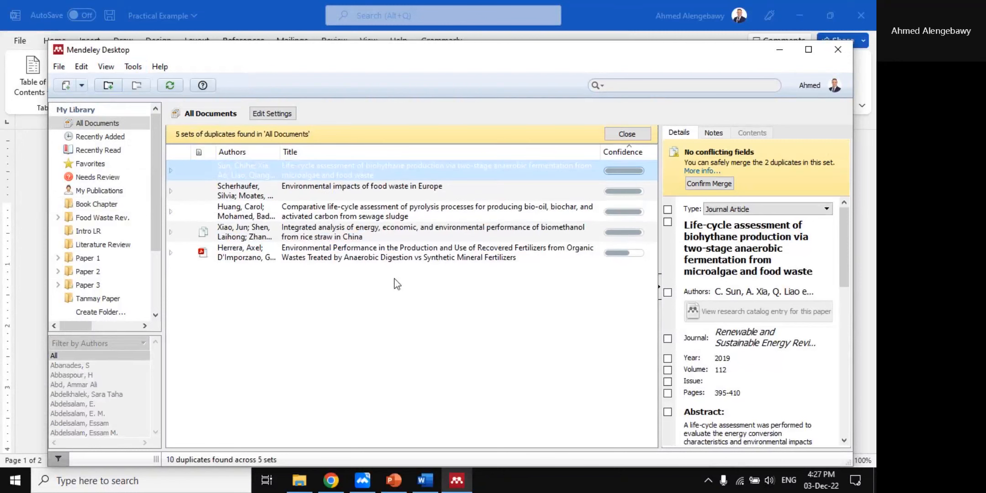
pyautogui.click(329, 246)
pyautogui.click(334, 174)
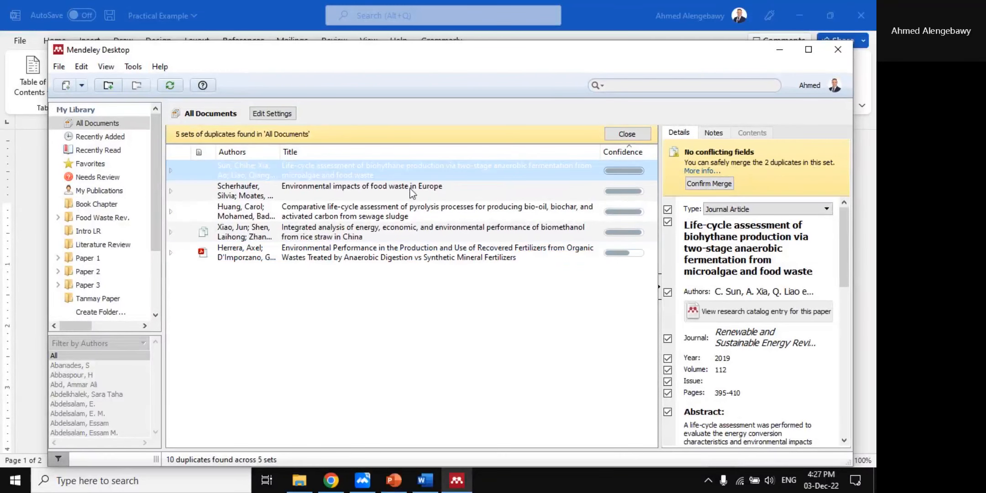
pyautogui.press('Down')
pyautogui.press('Down')
pyautogui.press('Down')
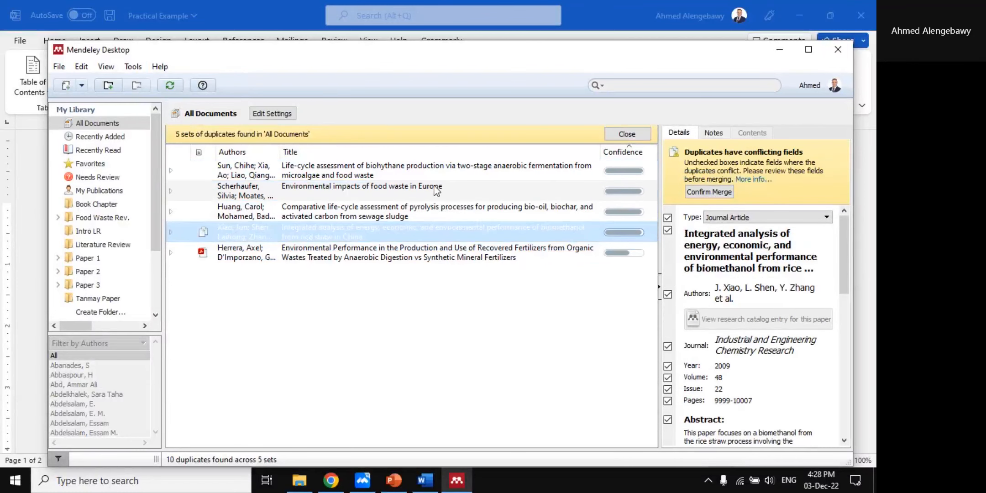
# - Merge every listed duplicate set, starting with the biohythane life-cycle assessment article, and return to the document list
pyautogui.click(423, 174)
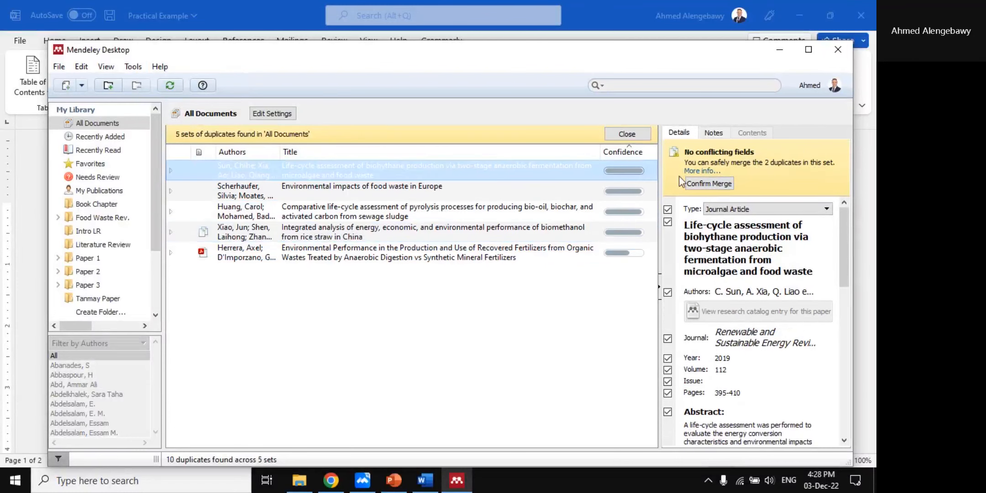
pyautogui.click(719, 183)
pyautogui.click(710, 191)
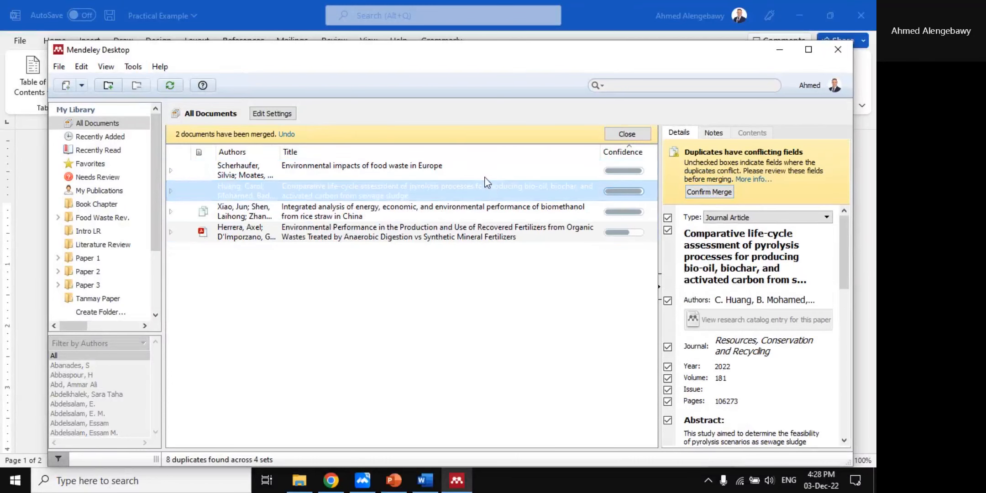
pyautogui.click(711, 192)
pyautogui.click(712, 189)
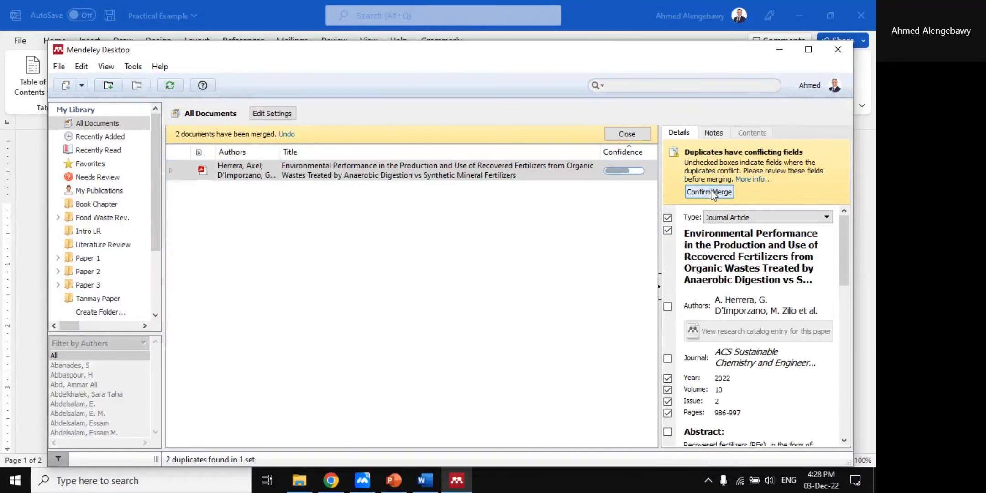
pyautogui.click(712, 188)
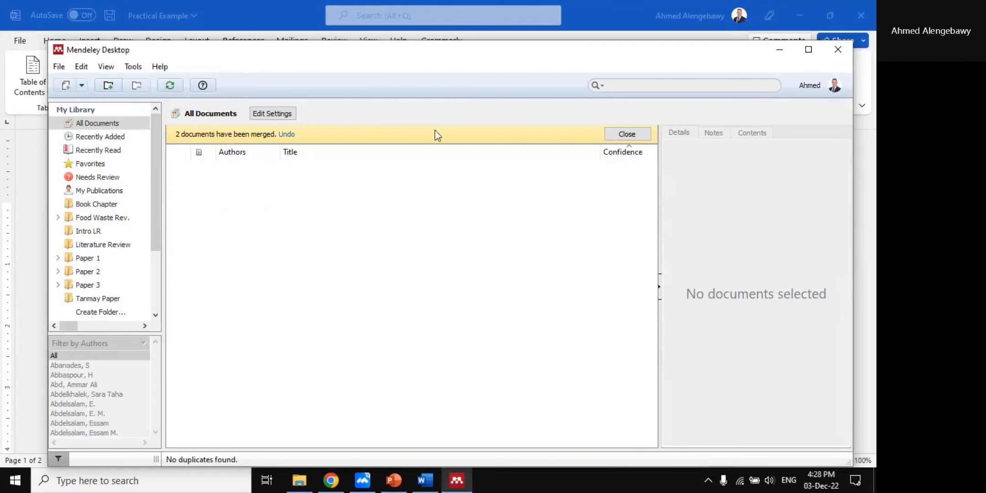
pyautogui.click(627, 134)
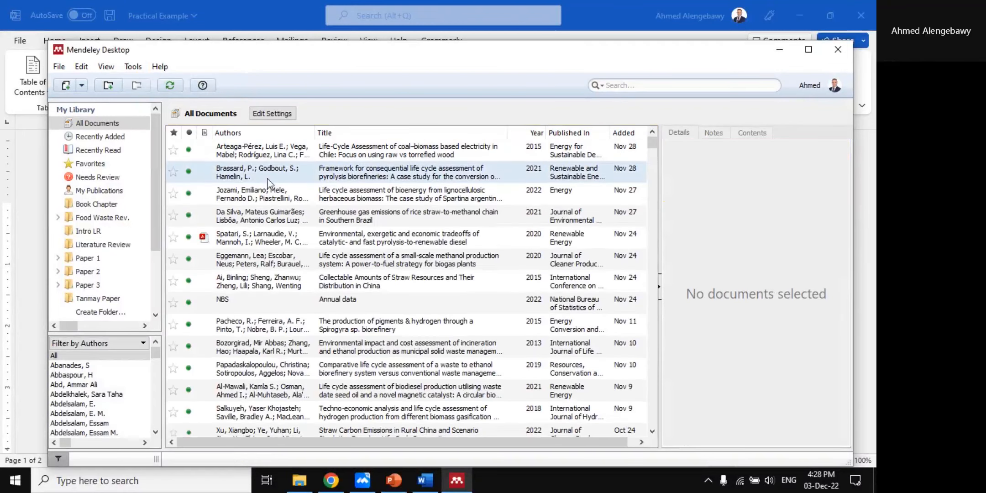
# - Open the Needs Review documents and review the details of the circular economy biodiesel article
pyautogui.click(133, 67)
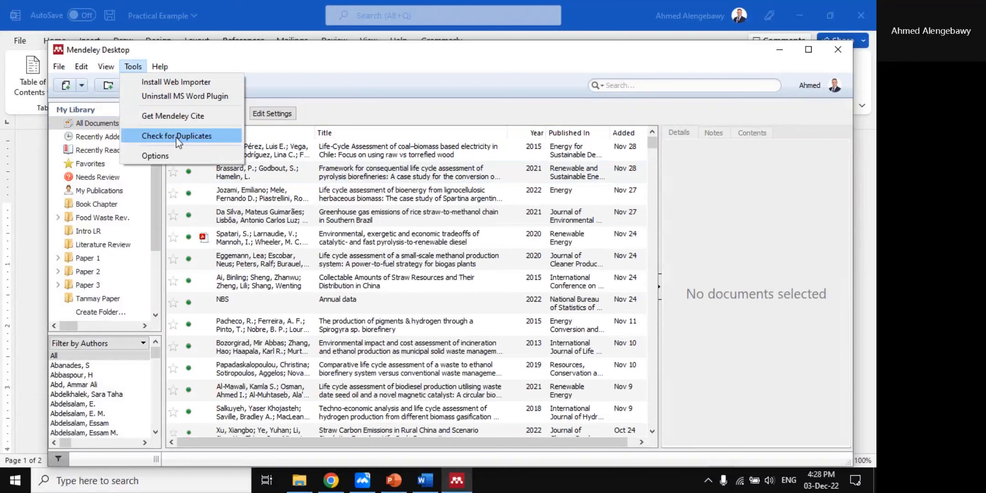
pyautogui.click(273, 65)
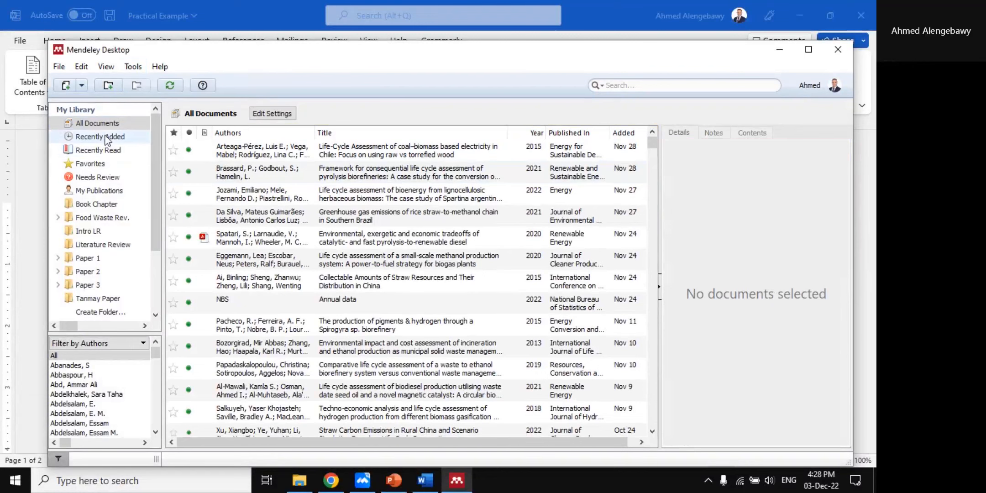
pyautogui.click(95, 176)
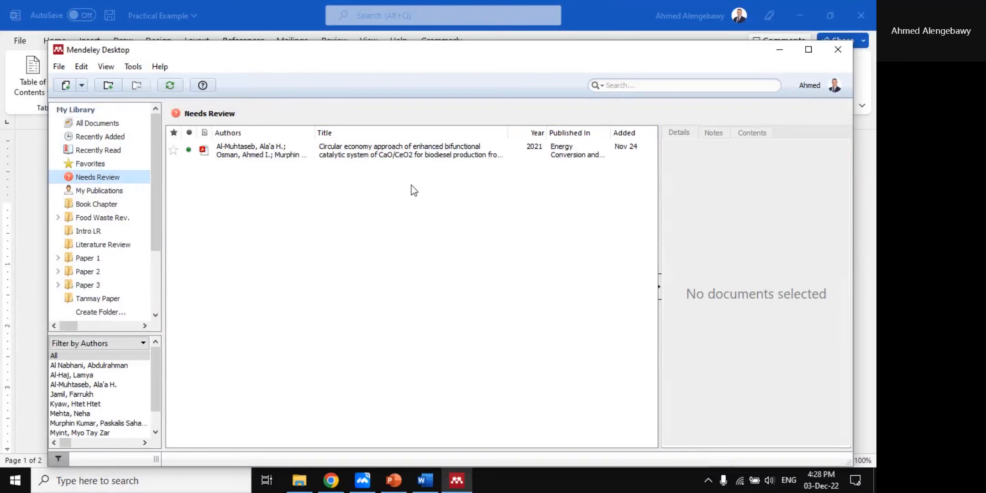
pyautogui.click(399, 151)
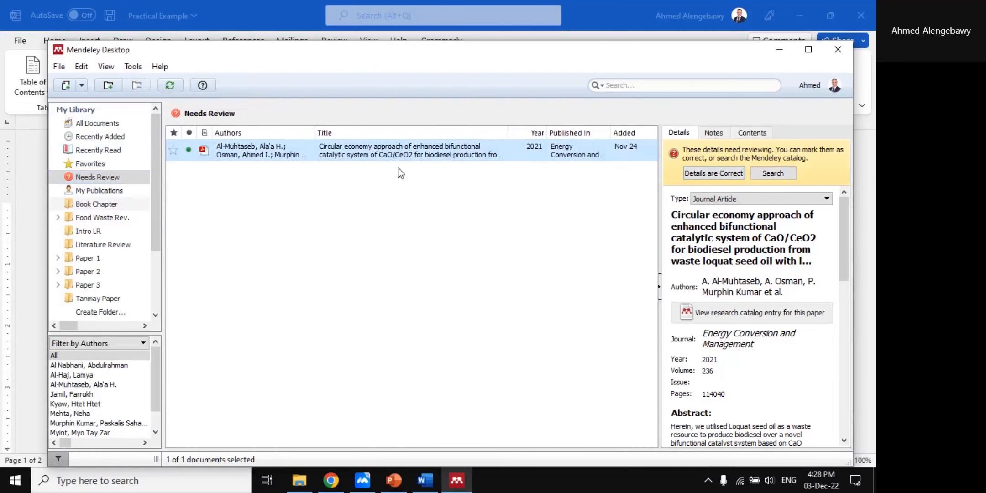
pyautogui.scroll(-1, 760, 256)
pyautogui.scroll(1, 761, 255)
pyautogui.scroll(-10, 762, 255)
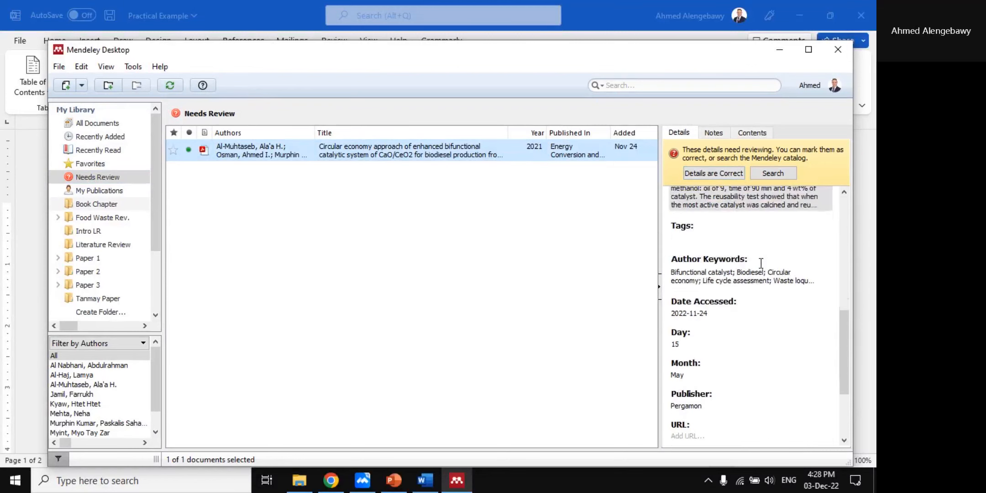
pyautogui.scroll(10, 758, 340)
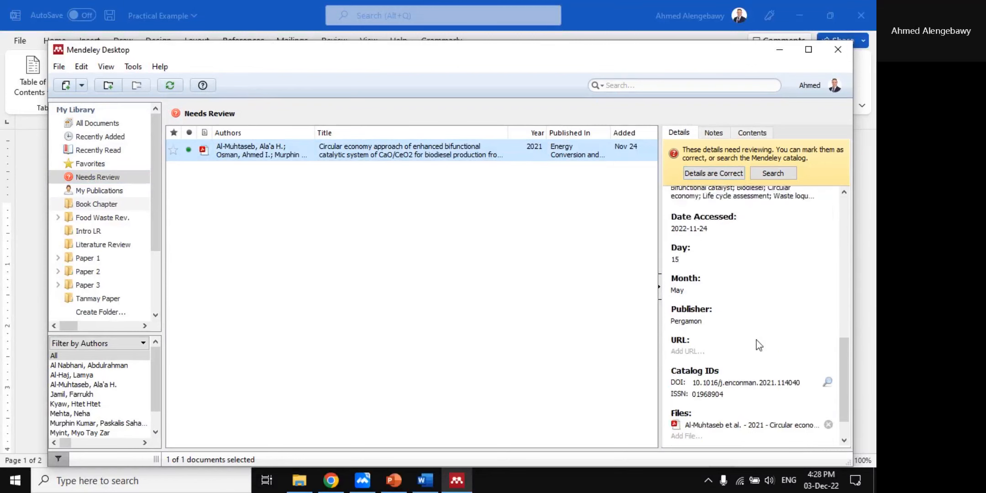
# - Search the Mendeley catalog for the article's details and check its full title
pyautogui.click(775, 173)
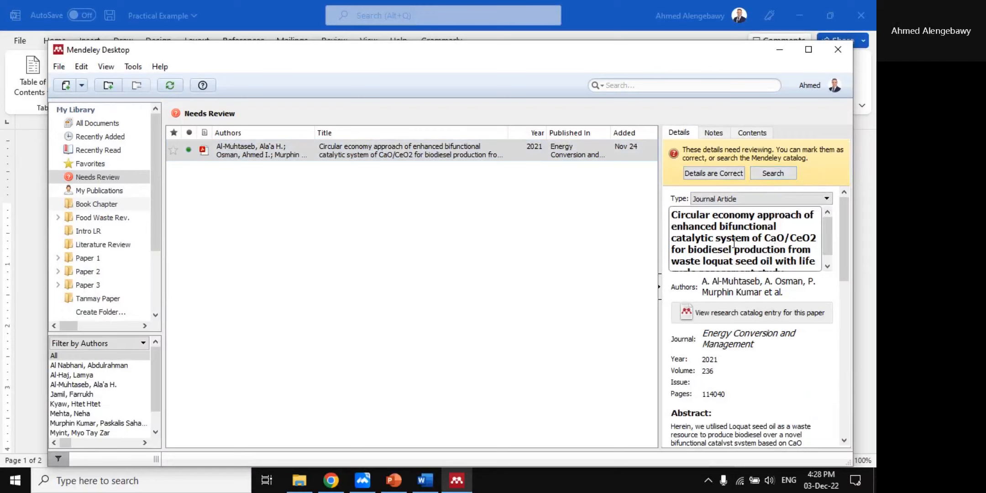
pyautogui.scroll(-1, 732, 242)
pyautogui.scroll(-1, 740, 246)
pyautogui.scroll(1, 779, 255)
pyautogui.scroll(-1, 784, 242)
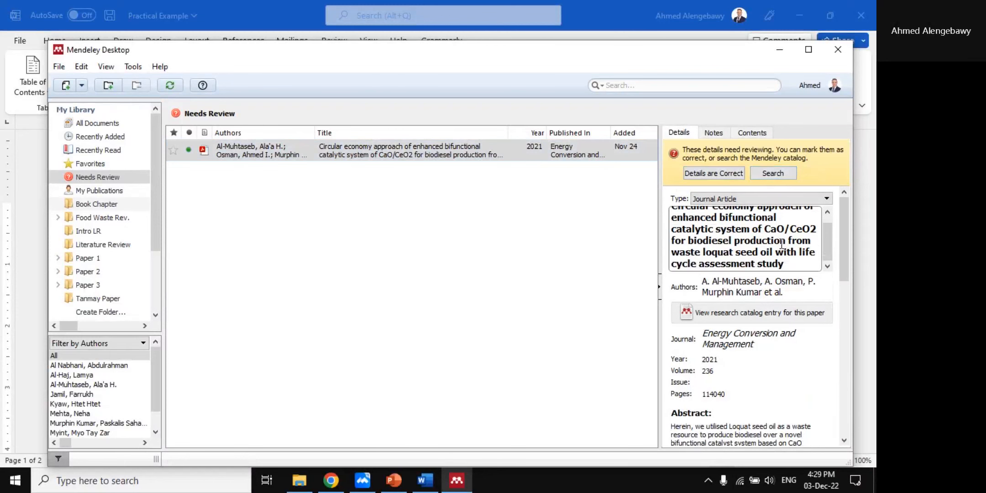
# - Shorten the article's title to "Circular economy approach of" and refill it by searching the Mendeley catalog
pyautogui.moveTo(786, 264); pyautogui.dragTo(669, 220)
pyautogui.click(668, 226)
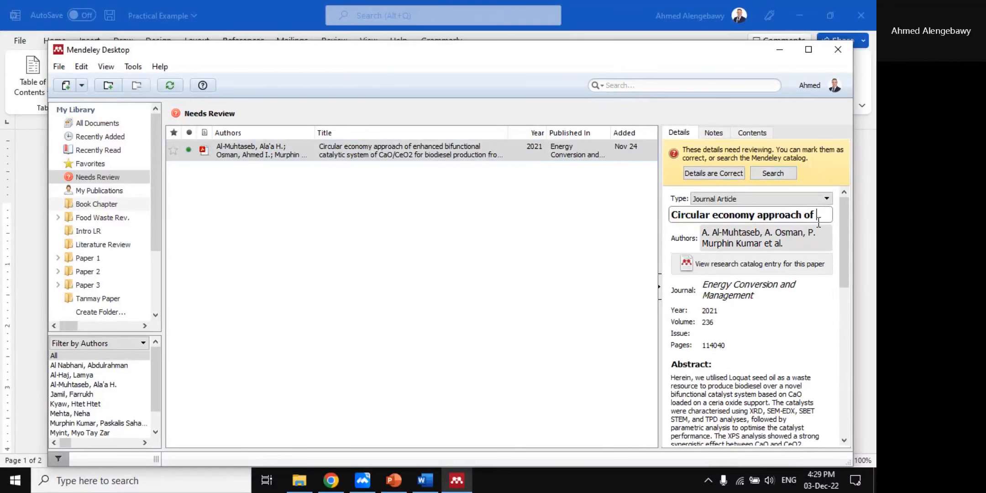
pyautogui.click(484, 246)
pyautogui.click(371, 157)
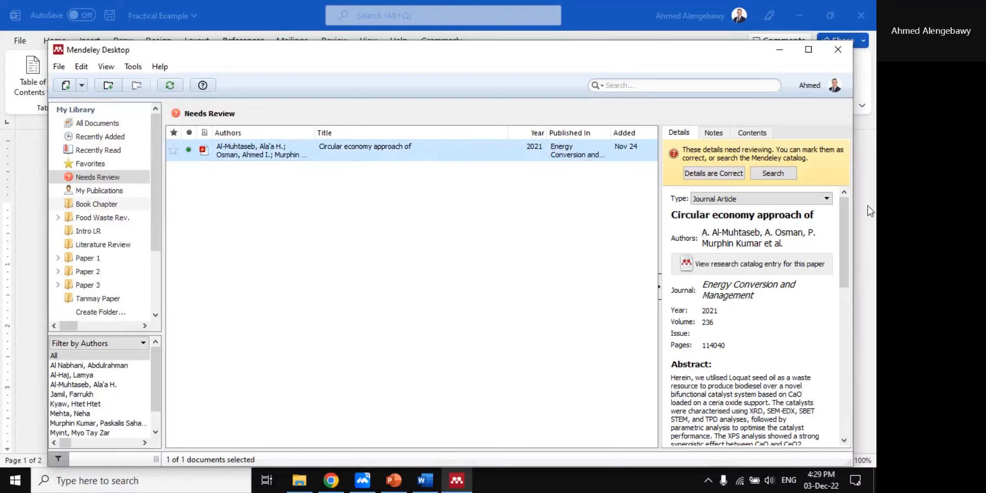
pyautogui.click(777, 177)
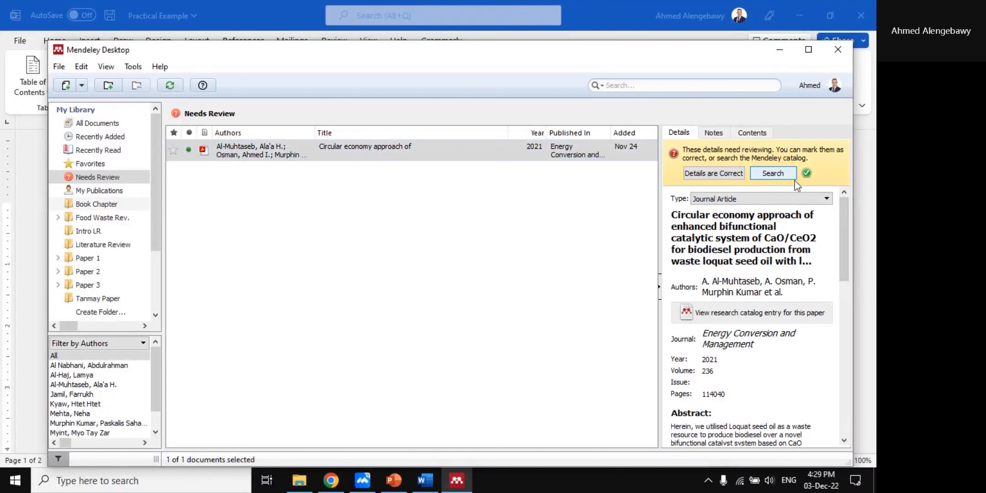
pyautogui.click(760, 232)
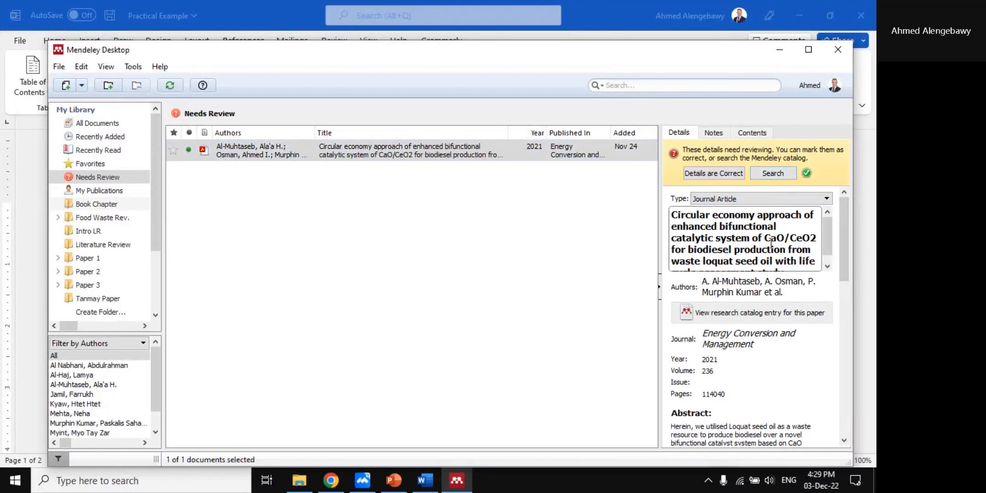
pyautogui.scroll(-1, 772, 244)
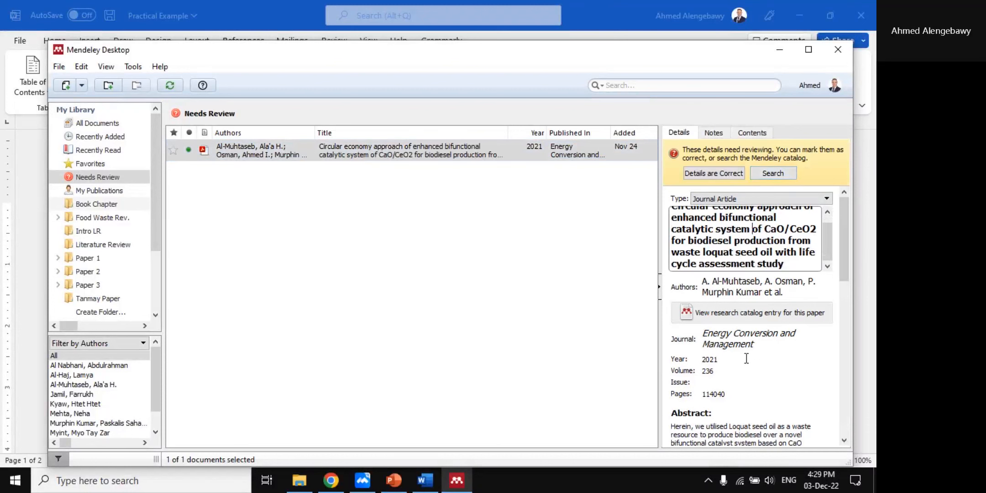
# - Clear the article's journal name and refill it by searching the Mendeley catalog
pyautogui.click(753, 340)
pyautogui.press('BackSpace')
pyautogui.click(758, 364)
pyautogui.click(575, 146)
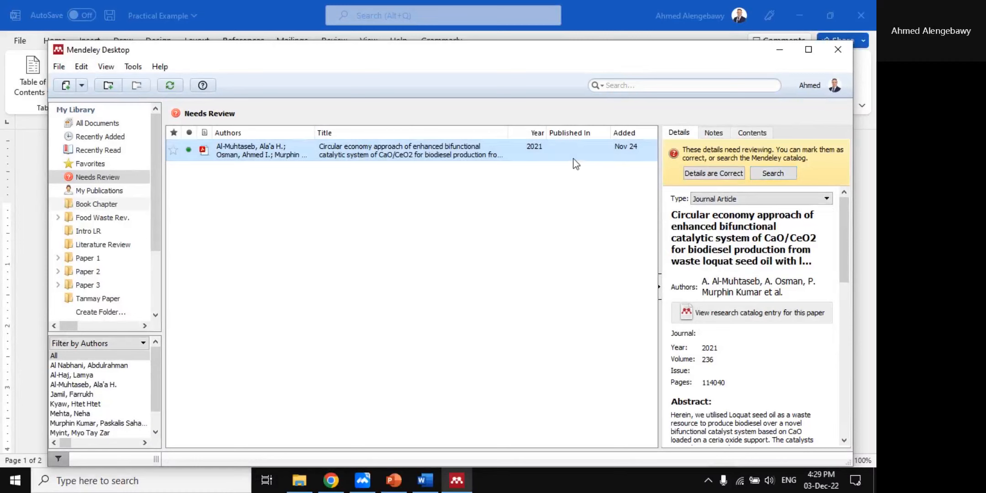
pyautogui.click(780, 175)
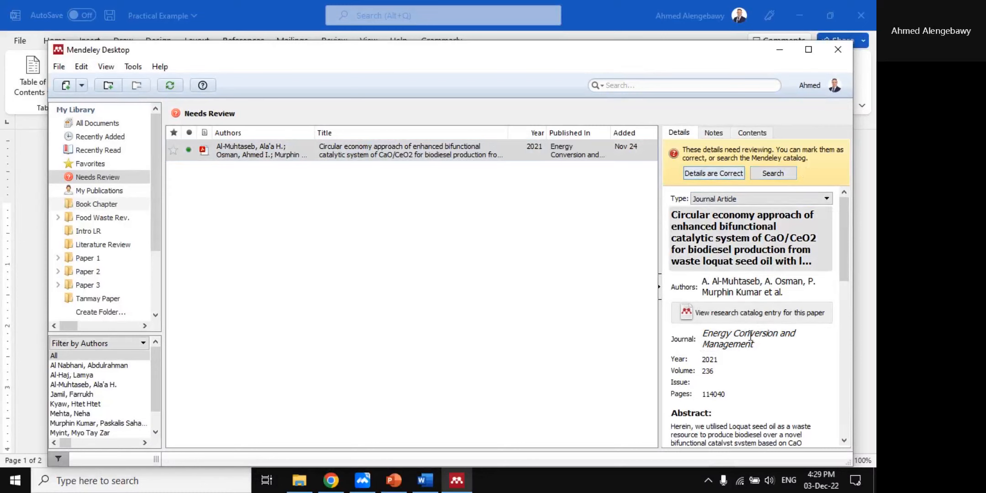
# - Locate the DOI in the article's details and clear the article's title
pyautogui.scroll(-10, 752, 320)
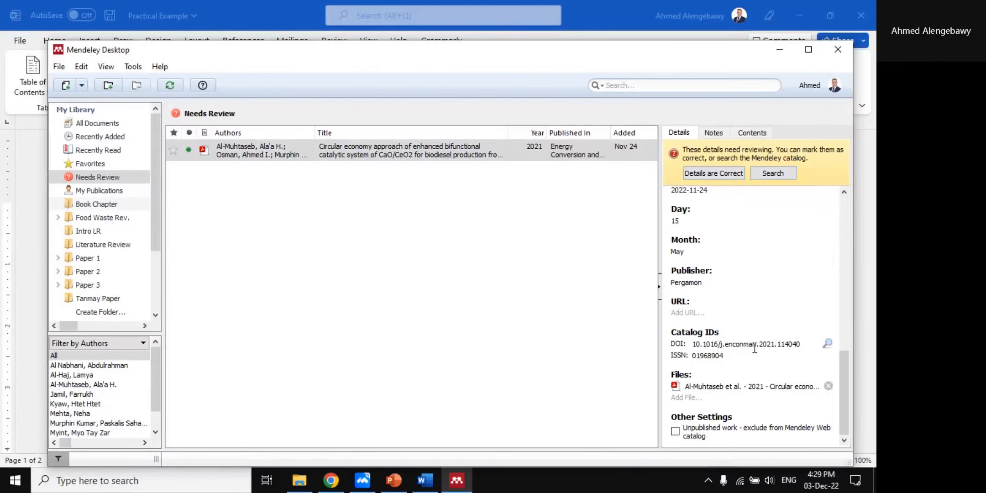
pyautogui.click(755, 345)
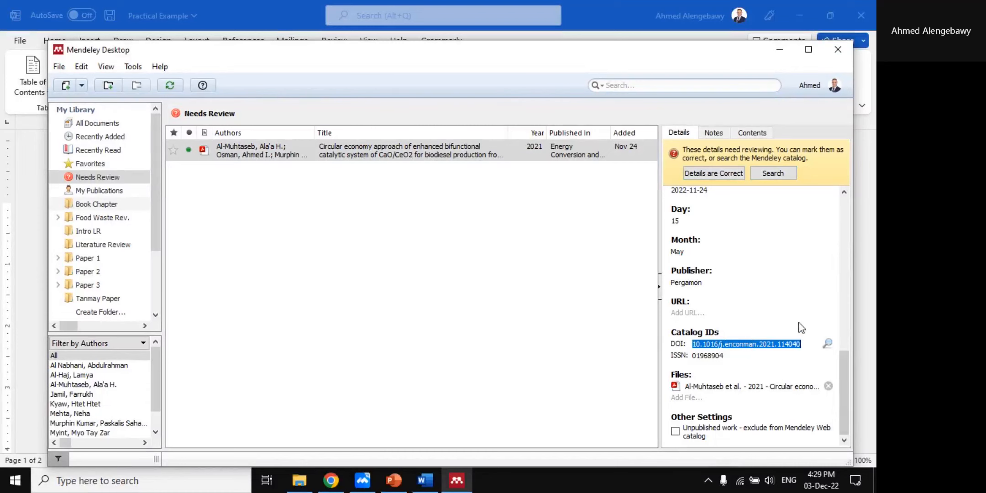
pyautogui.scroll(3, 795, 331)
pyautogui.scroll(6, 788, 330)
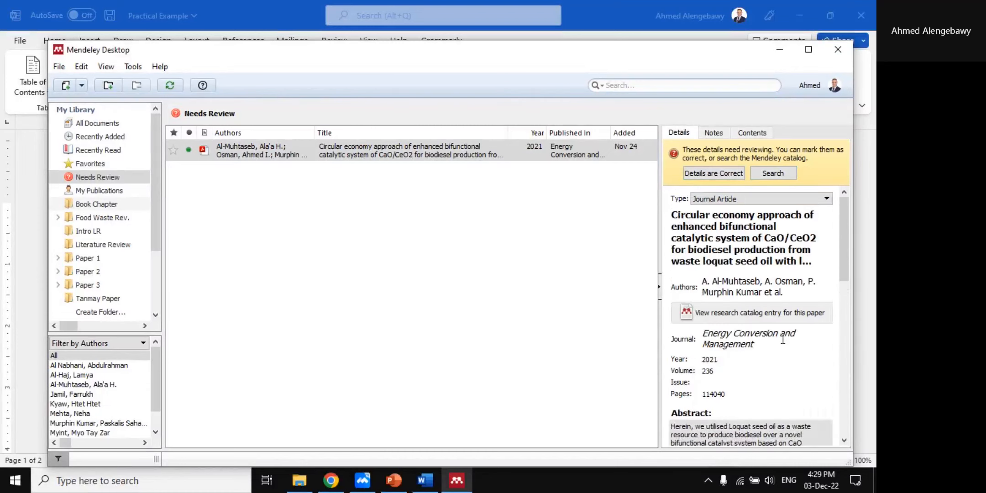
pyautogui.click(743, 243)
pyautogui.press('BackSpace')
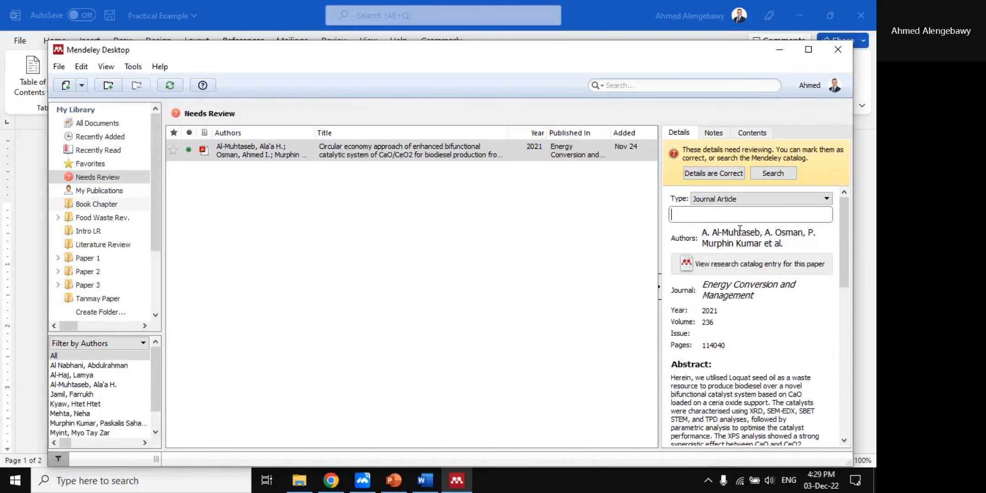
# - Look up the article's missing details by its DOI and mark the details as correct
pyautogui.scroll(-10, 764, 333)
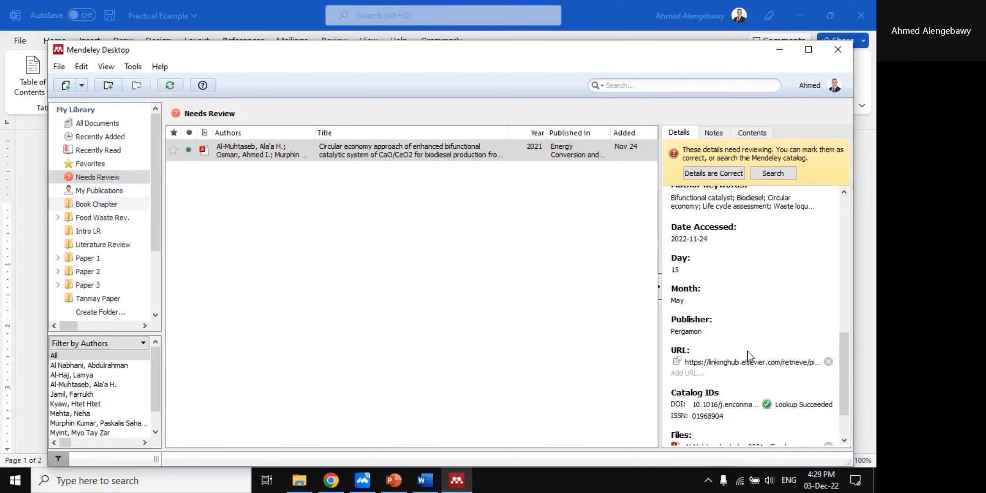
pyautogui.scroll(10, 716, 349)
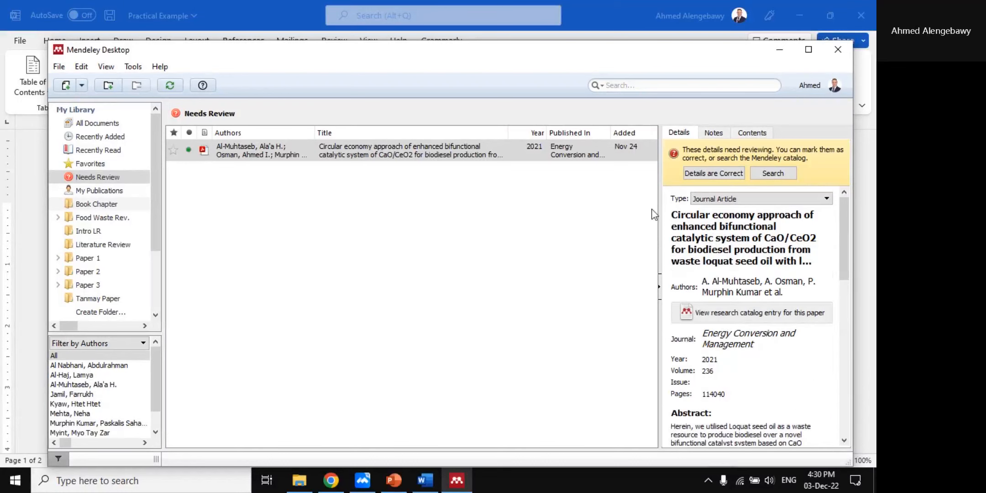
pyautogui.click(715, 173)
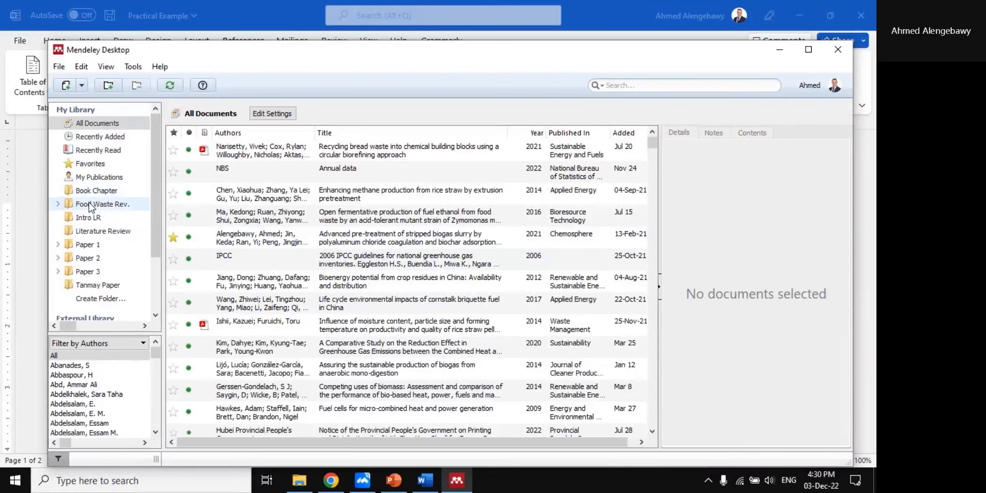
# - Expand the Paper 1 folder to view its subfolders, show its documents and collapse it again
pyautogui.scroll(-1, 98, 220)
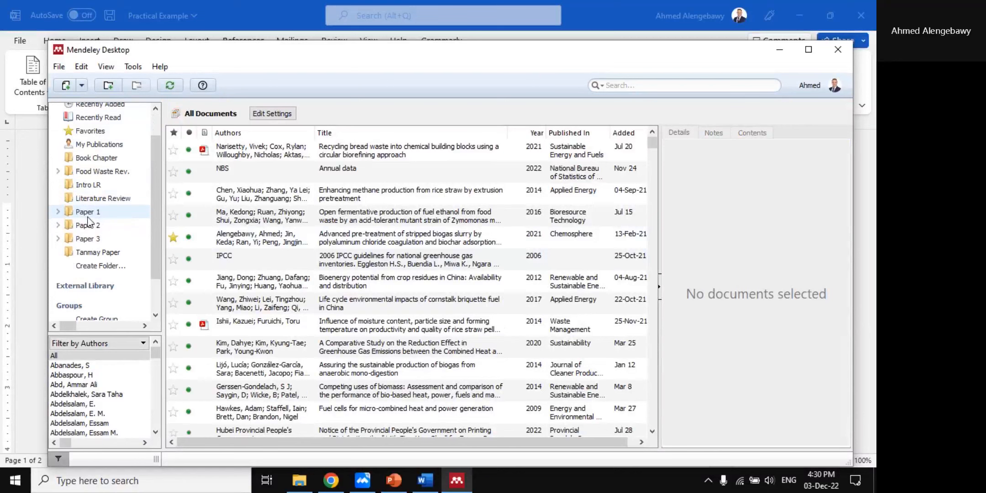
pyautogui.click(57, 213)
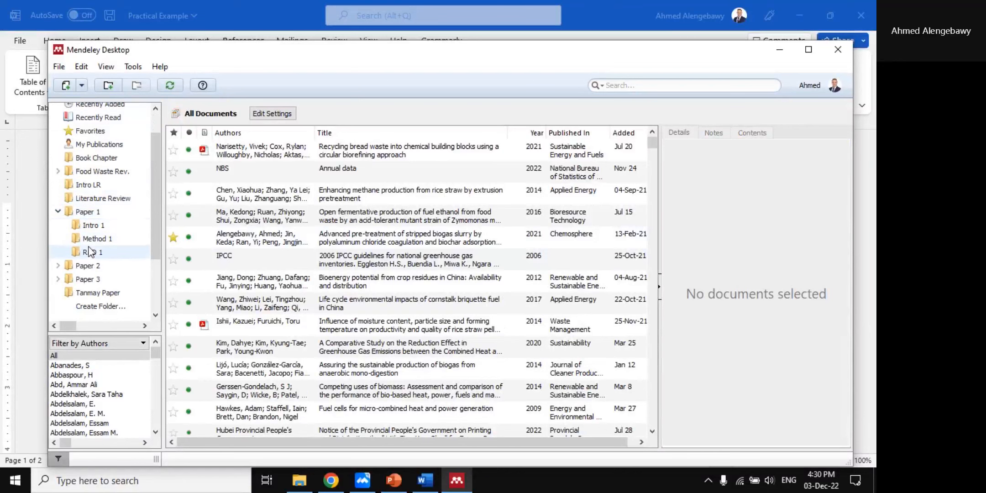
pyautogui.click(81, 212)
pyautogui.click(58, 212)
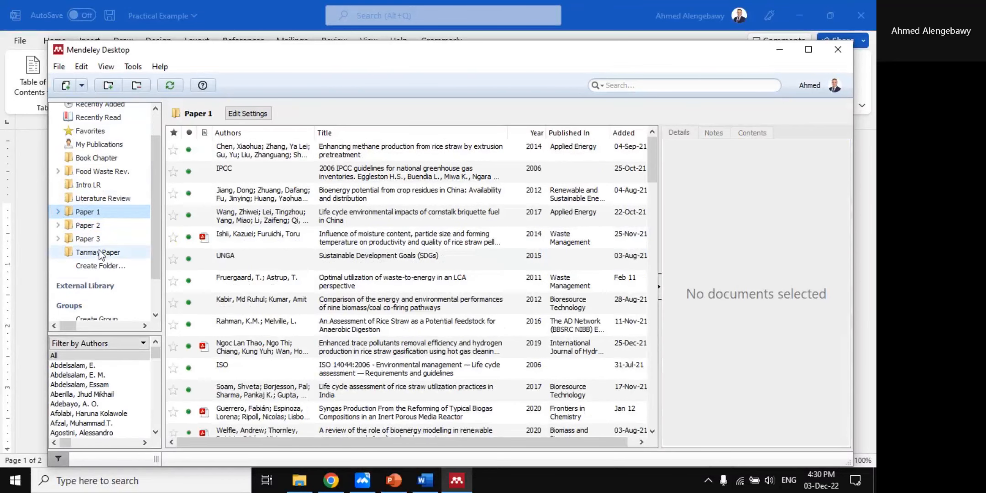
# - Create a library folder named "Webimar" and open it
pyautogui.click(101, 266)
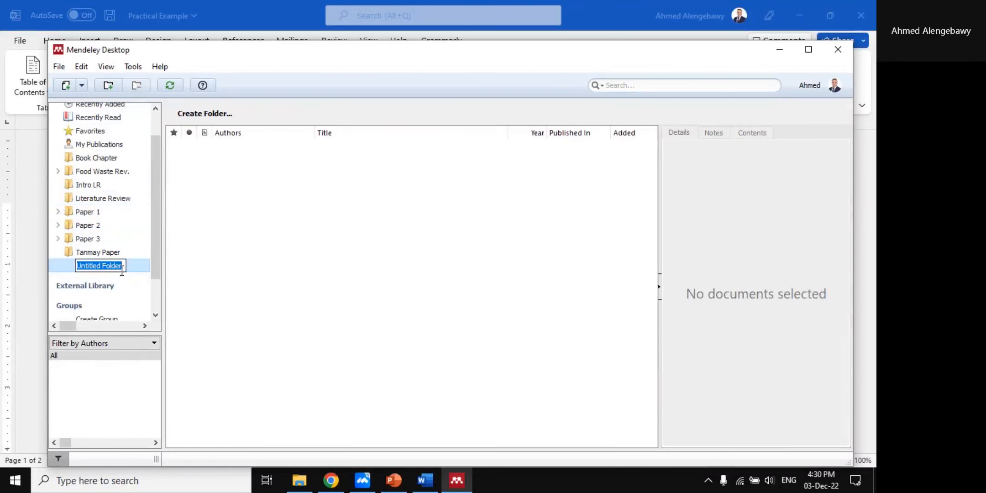
pyautogui.write('Webimar')
pyautogui.press('Return')
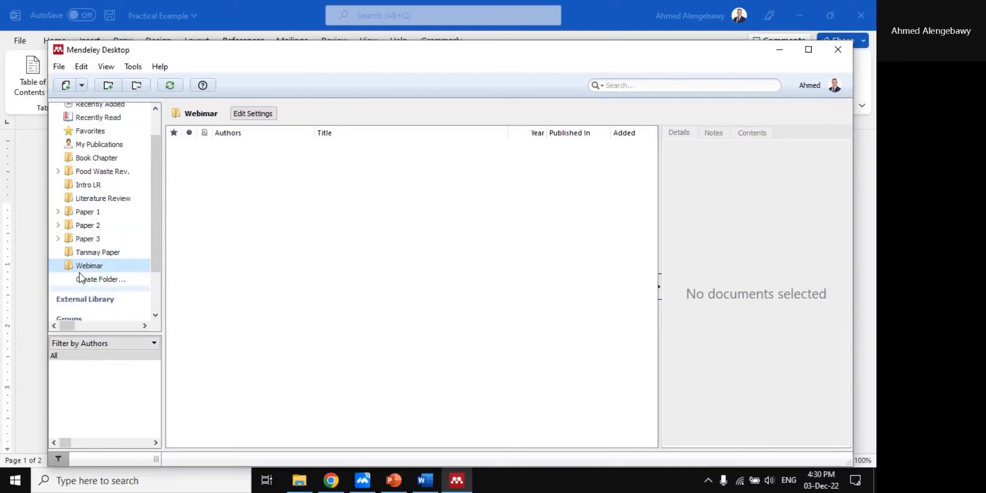
pyautogui.click(88, 265)
pyautogui.click(358, 227)
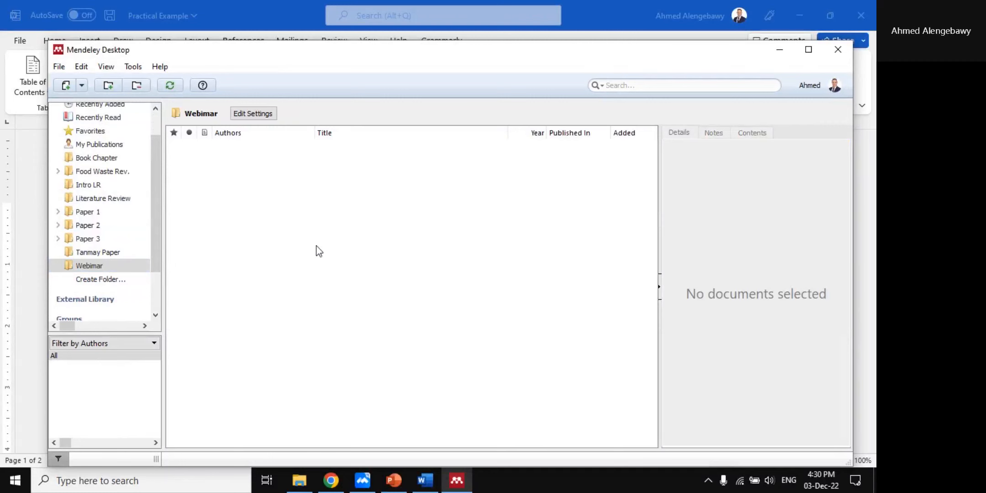
# - Switch to Chrome and search the Mendeley website's articles for "wastewater"
pyautogui.click(331, 480)
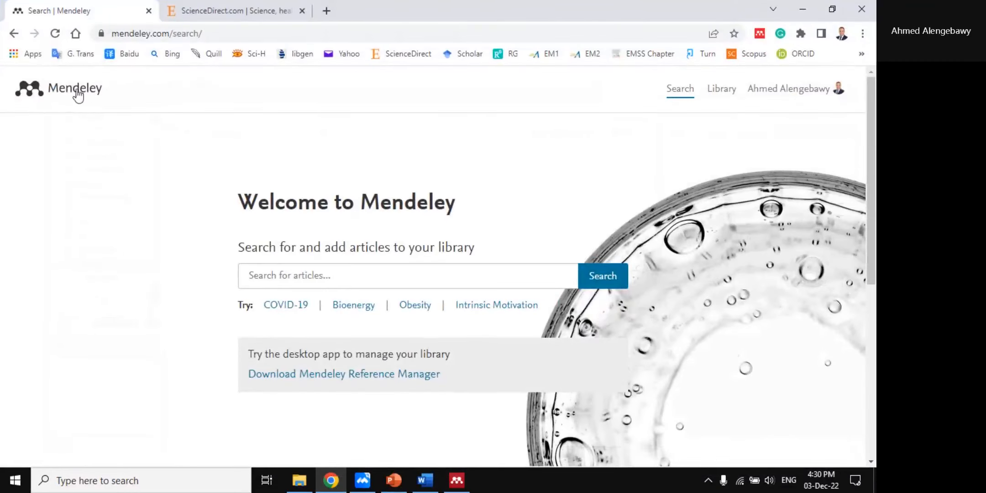
pyautogui.click(63, 87)
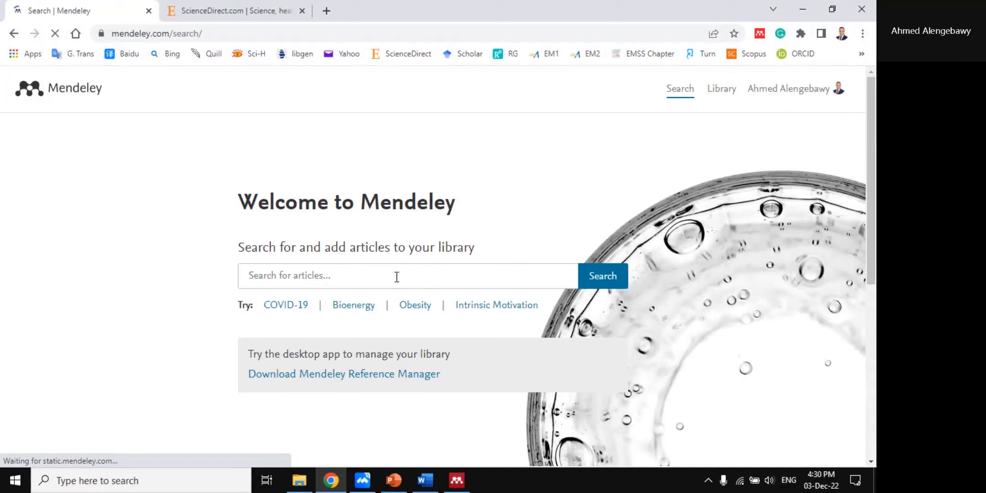
pyautogui.write('Wa')
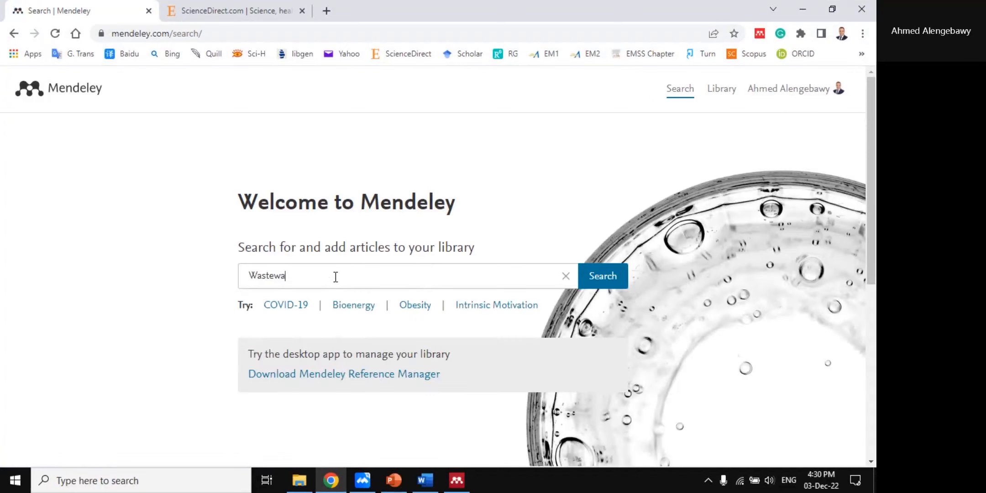
pyautogui.write('stewa')
pyautogui.click(299, 305)
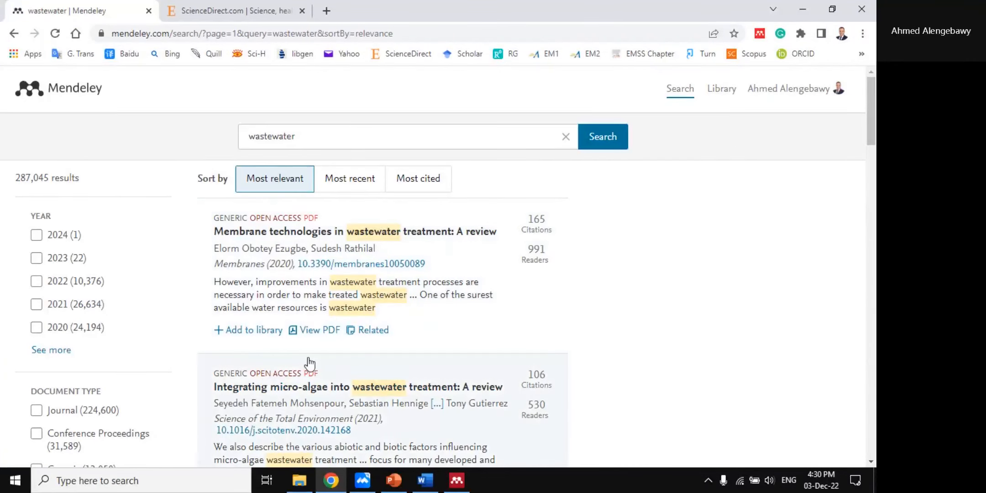
# - Review the wastewater articles and their year and document type filters, and open the online Mendeley library
pyautogui.scroll(-3, 86, 318)
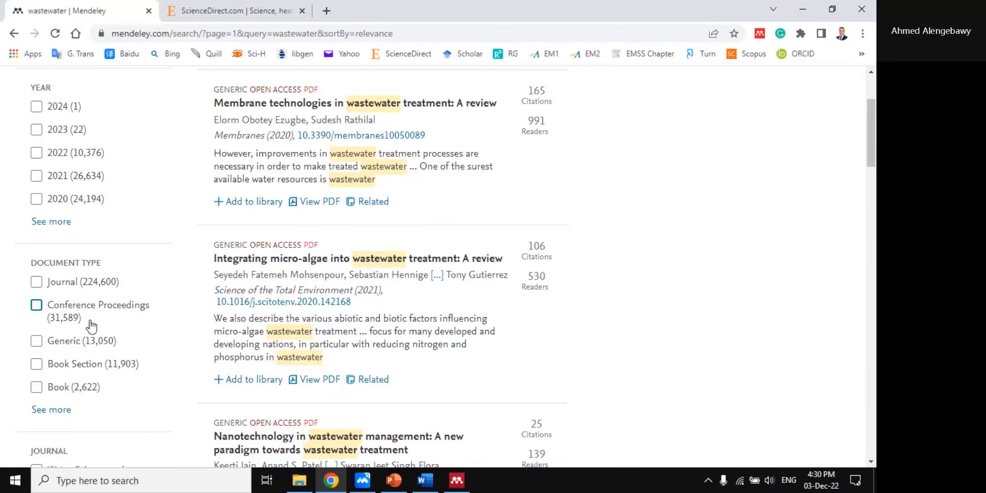
pyautogui.scroll(-2, 109, 343)
pyautogui.scroll(3, 326, 328)
pyautogui.scroll(2, 326, 329)
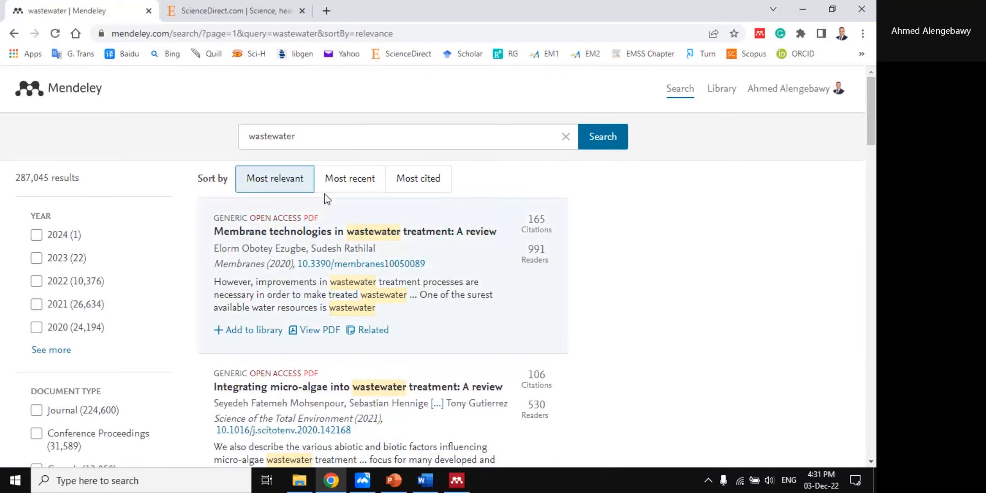
pyautogui.click(725, 92)
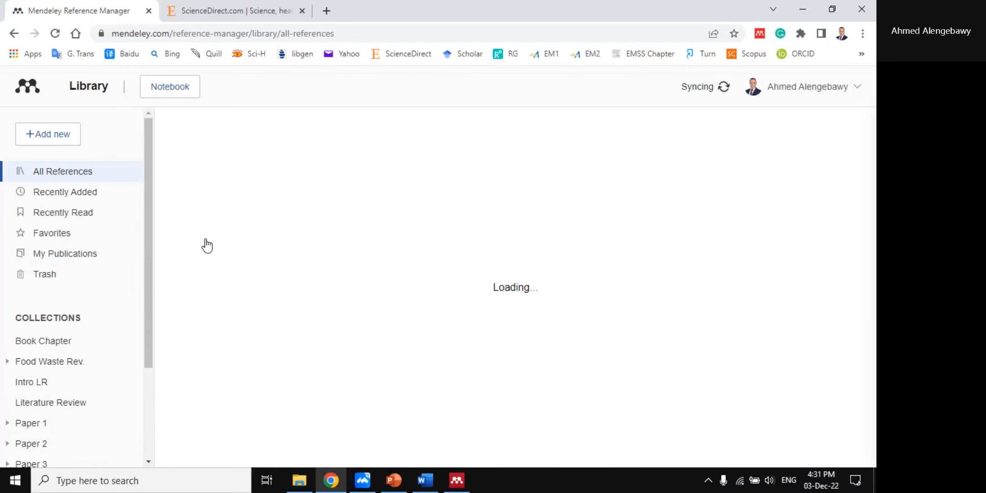
# - Synchronize the online Mendeley library and look through its collections list
pyautogui.scroll(-3, 82, 301)
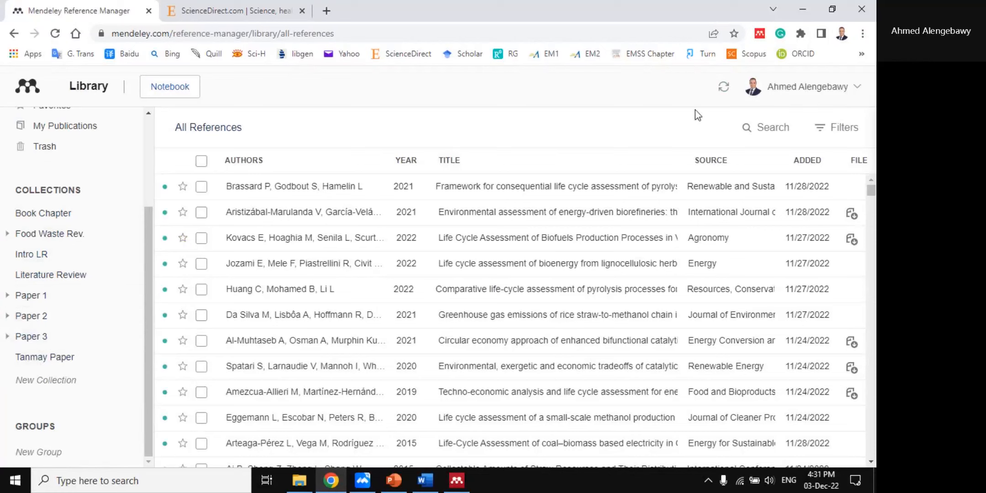
pyautogui.click(725, 88)
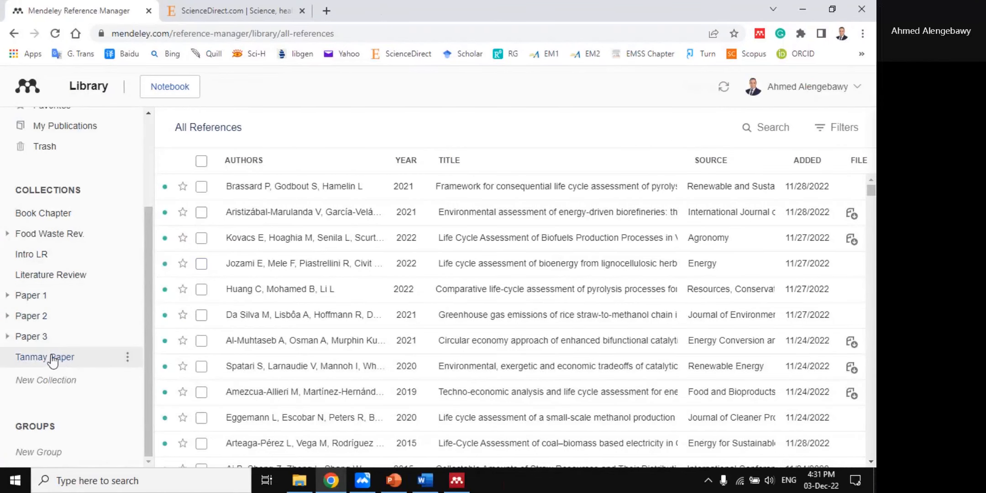
pyautogui.scroll(3, 57, 345)
pyautogui.scroll(-3, 61, 340)
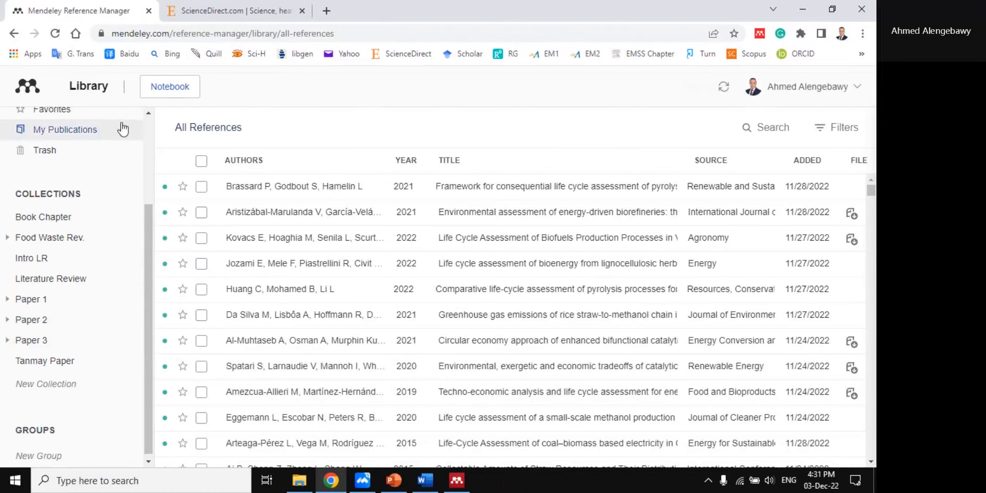
pyautogui.scroll(3, 69, 121)
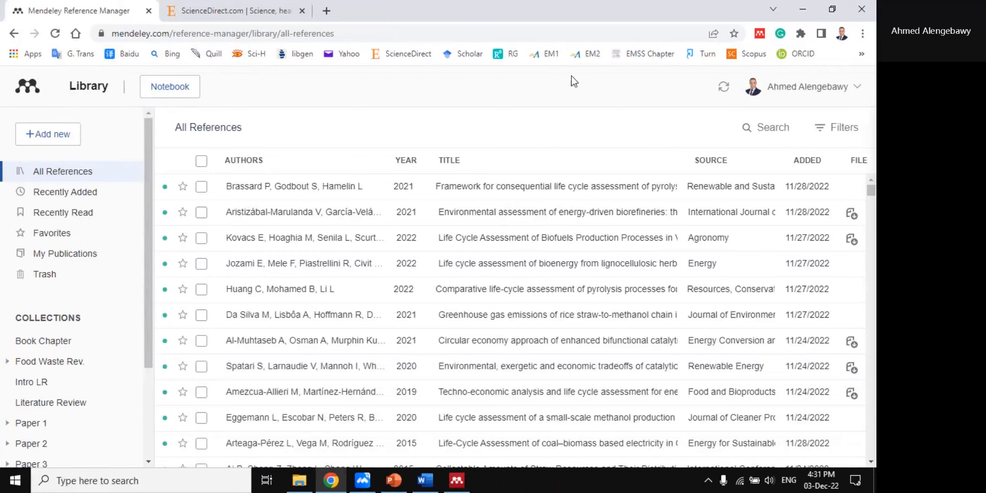
# - Search ScienceDirect for articles with the keywords "Life Cycle Assessment"
pyautogui.click(241, 10)
pyautogui.click(169, 176)
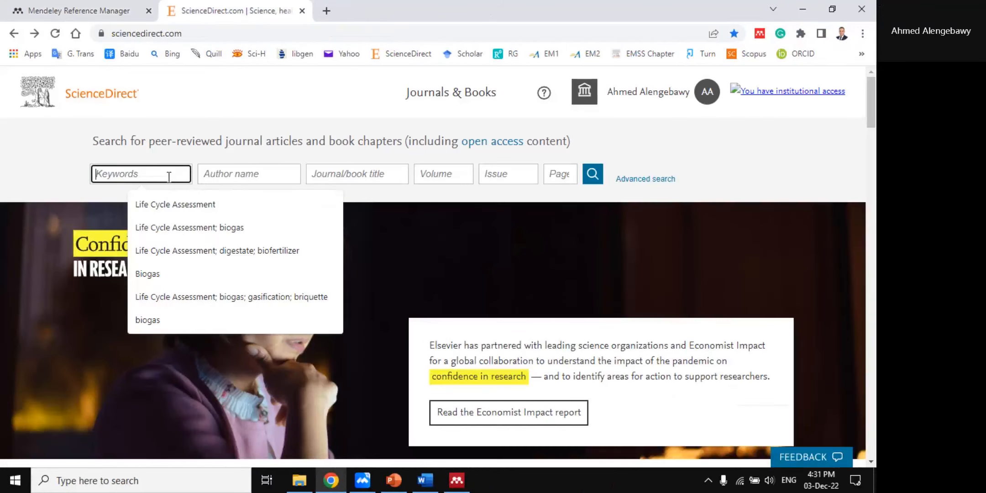
pyautogui.click(175, 203)
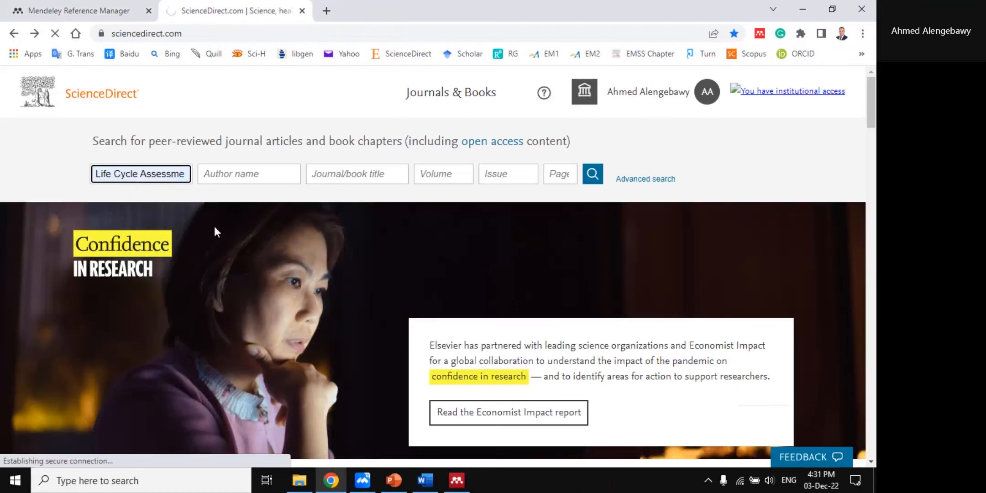
pyautogui.click(457, 481)
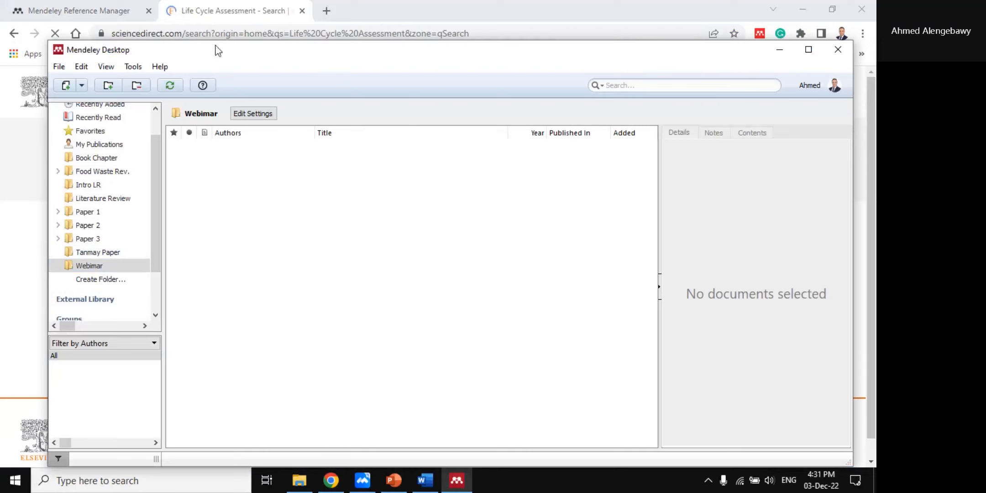
pyautogui.click(241, 14)
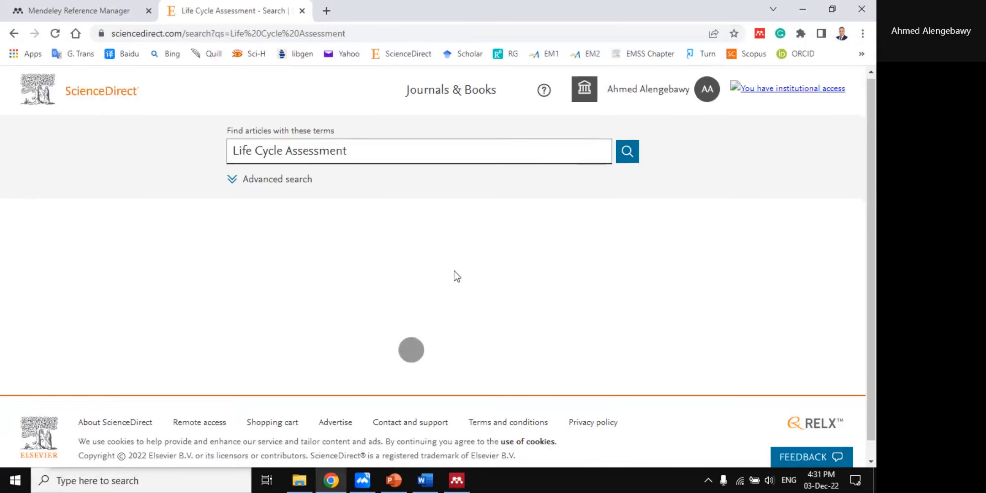
# - Open the review article "Approaches to implement safe by design in early product design" from the search results in a new tab
pyautogui.scroll(-1, 455, 271)
pyautogui.scroll(-5, 509, 271)
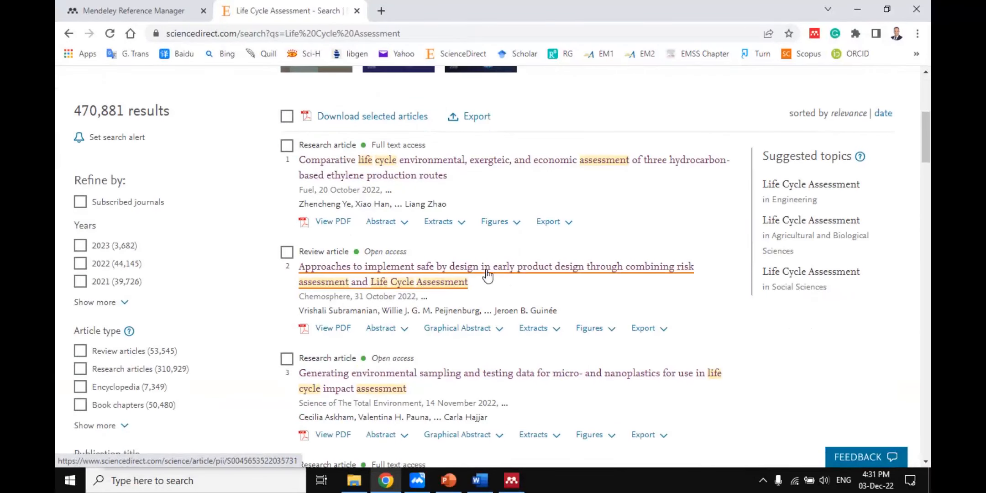
pyautogui.scroll(-2, 380, 276)
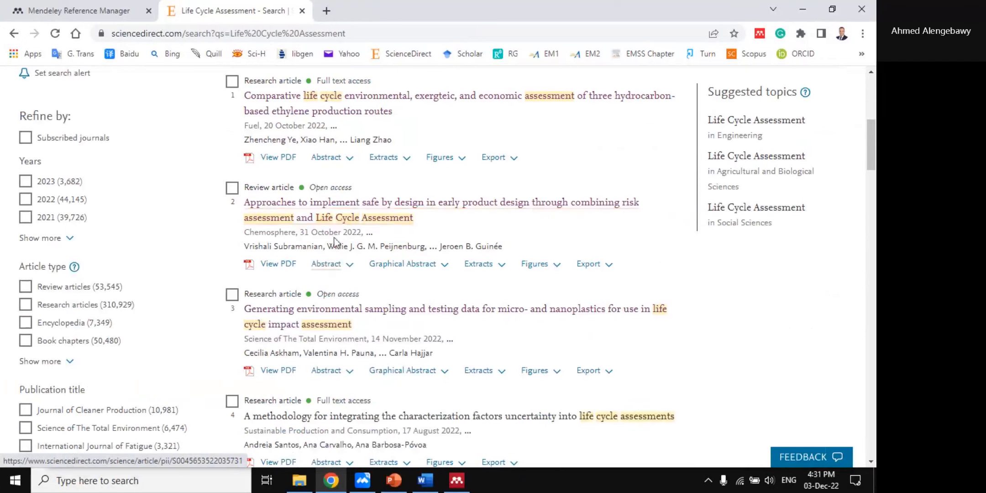
pyautogui.rightClick(292, 207)
pyautogui.click(308, 208)
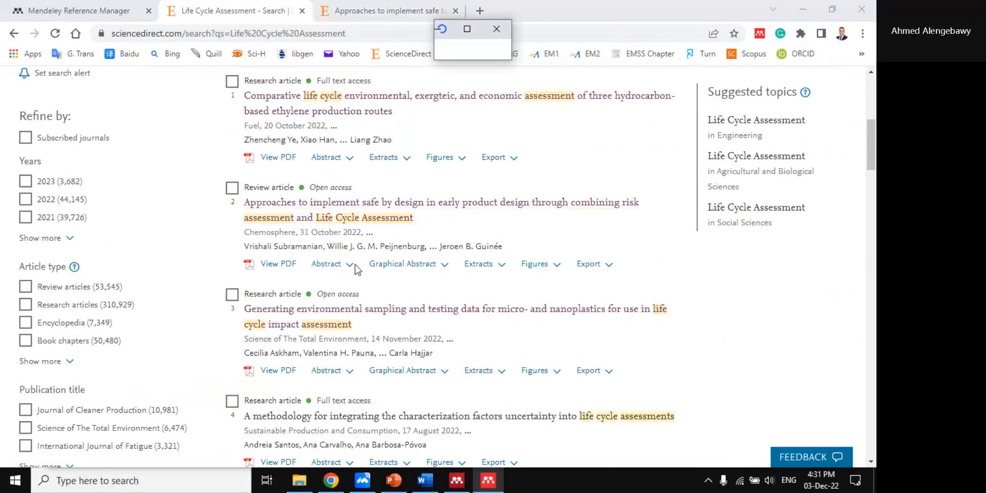
# - Open the research article "Generating environmental sampling and testing data for micro- and nanoplastics" in a new tab
pyautogui.scroll(-2, 348, 261)
pyautogui.moveTo(249, 124); pyautogui.dragTo(276, 122)
pyautogui.moveTo(246, 230); pyautogui.dragTo(277, 230)
pyautogui.rightClick(305, 246)
pyautogui.click(334, 254)
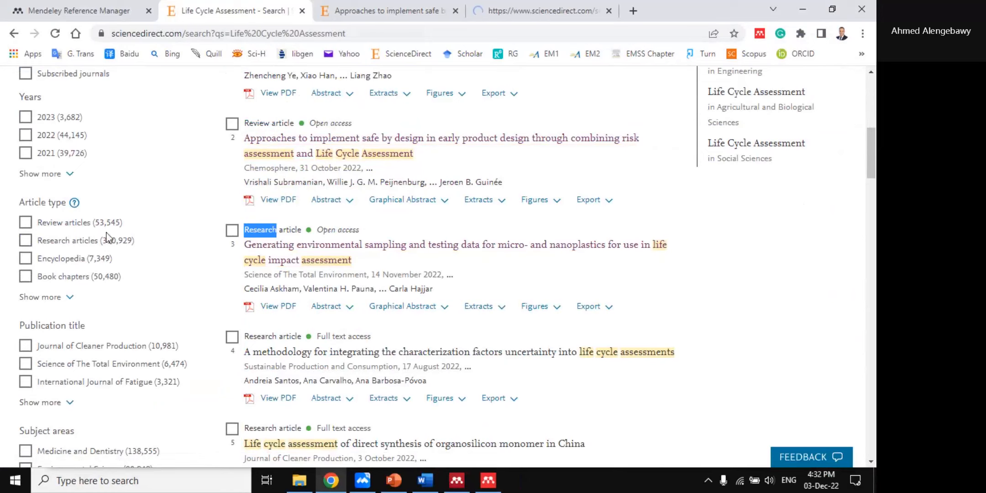
# - Filter the search results to book chapters and open the chapter on waste-to-biohydrogen systems in a new tab
pyautogui.scroll(-1, 110, 249)
pyautogui.scroll(-2, 119, 258)
pyautogui.scroll(4, 122, 248)
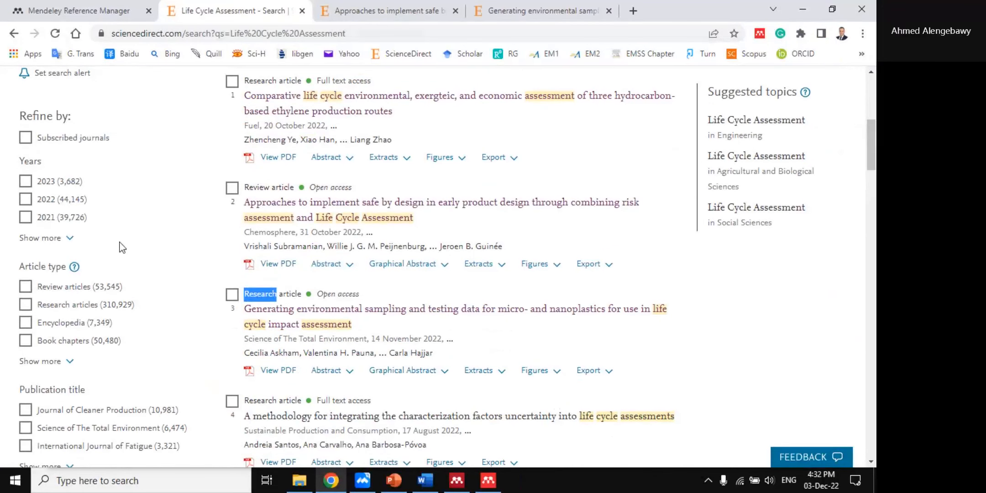
pyautogui.click(26, 341)
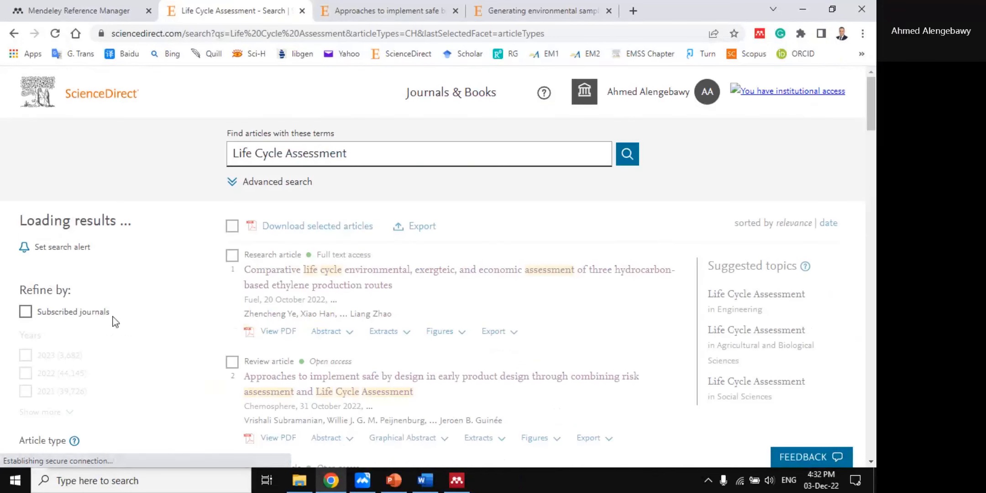
pyautogui.scroll(-2, 336, 297)
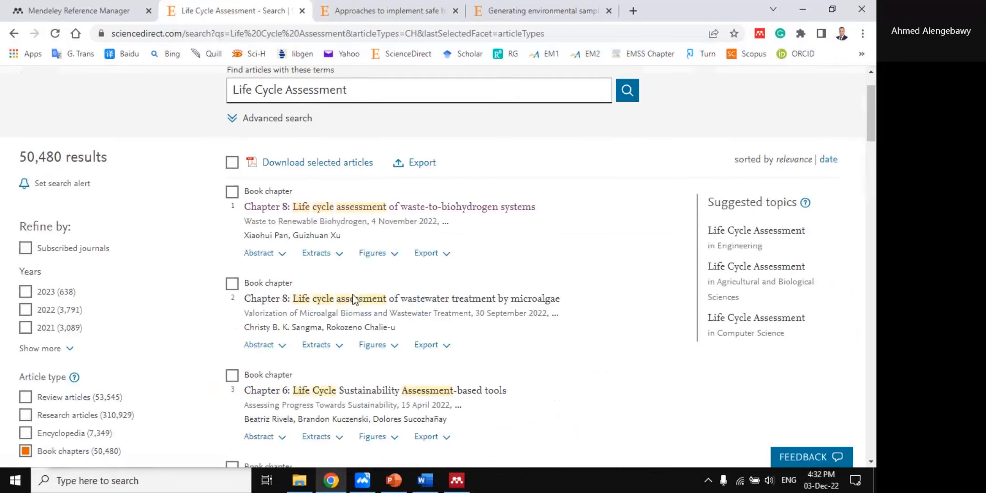
pyautogui.rightClick(405, 214)
pyautogui.click(429, 219)
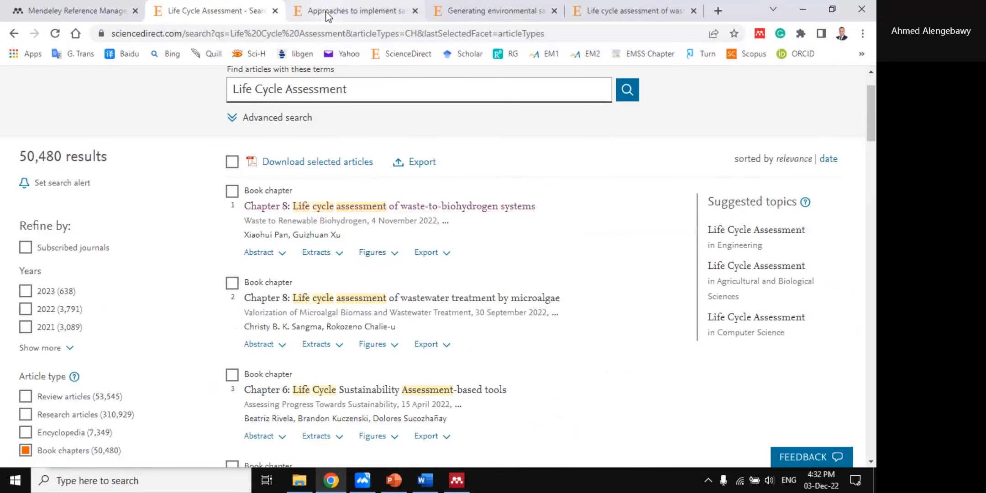
# - Open the Mendeley importer on the "Approaches to implement safe by design" article and look through the available target collections
pyautogui.click(327, 13)
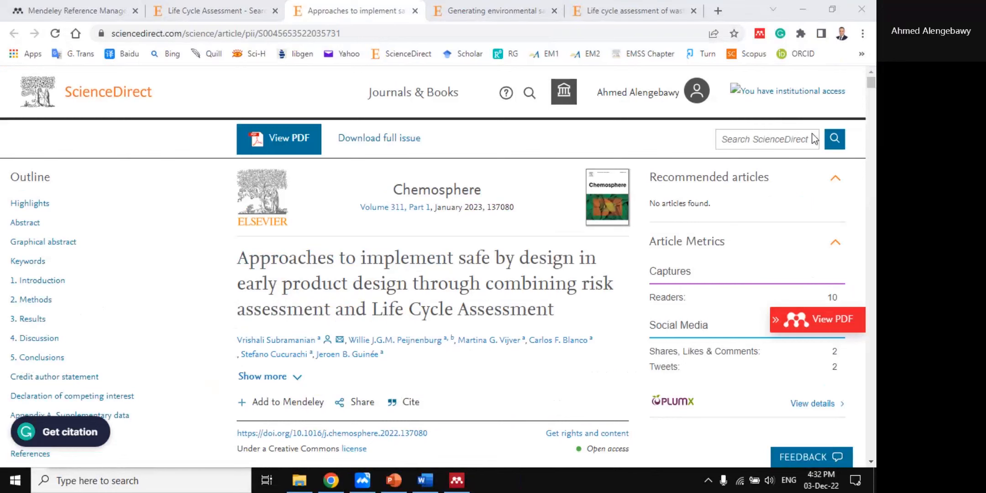
pyautogui.click(760, 34)
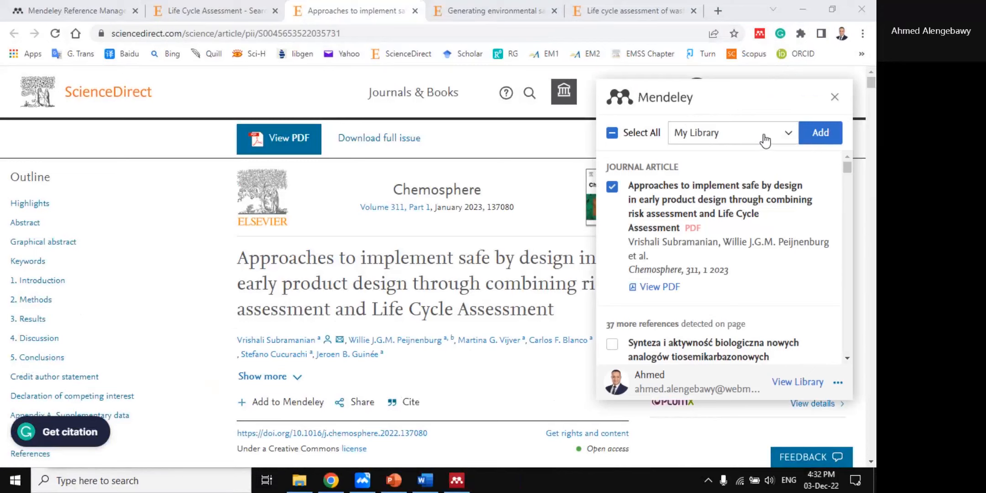
pyautogui.click(779, 137)
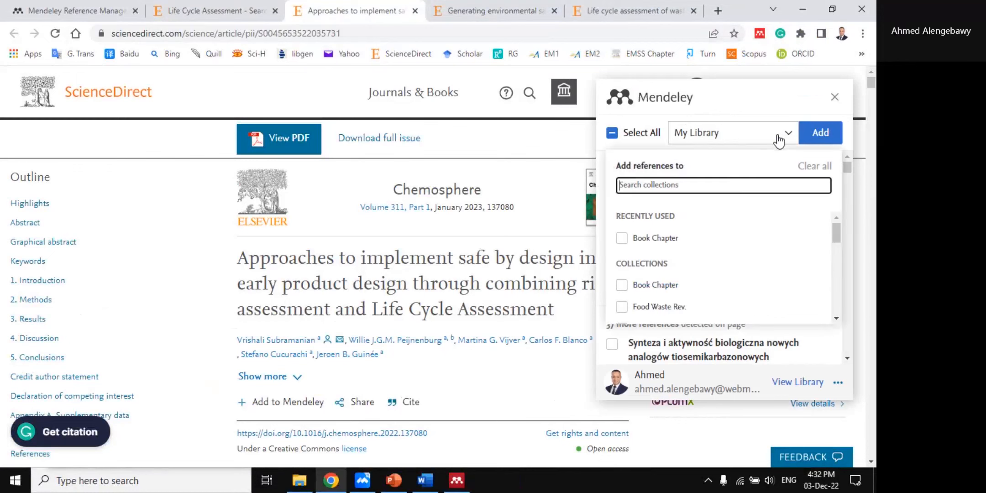
pyautogui.scroll(-3, 687, 242)
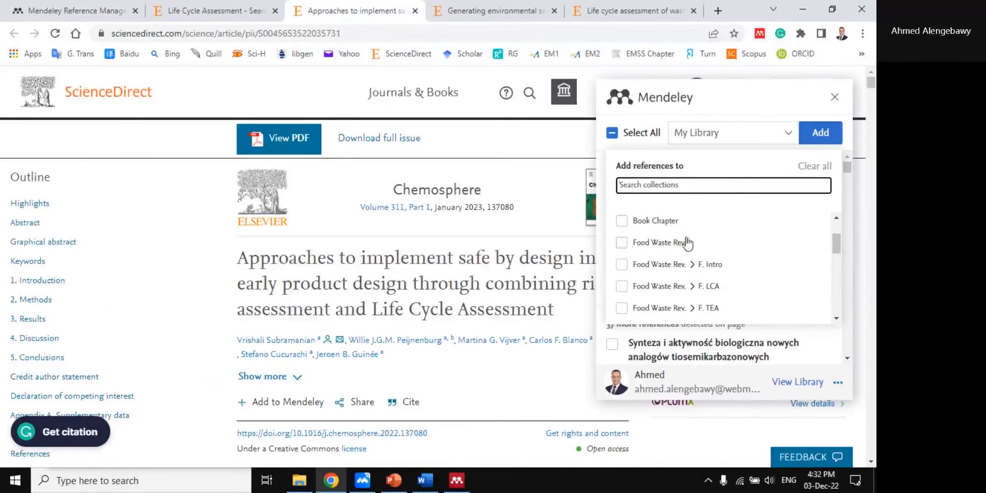
pyautogui.scroll(-5, 721, 258)
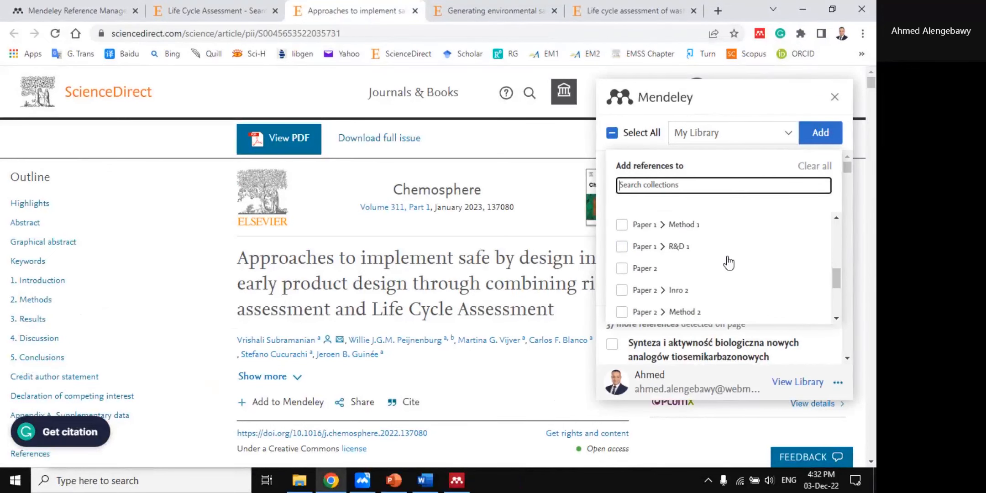
pyautogui.scroll(4, 728, 264)
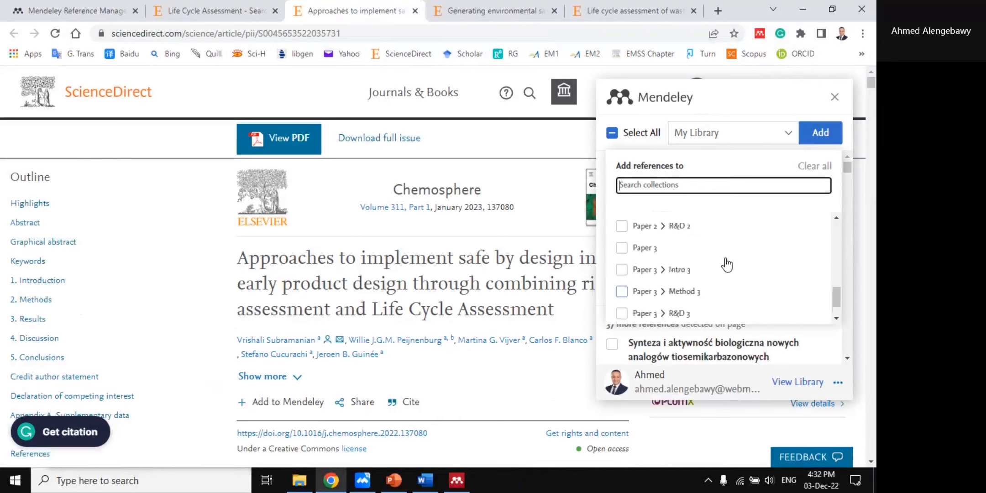
pyautogui.scroll(5, 728, 263)
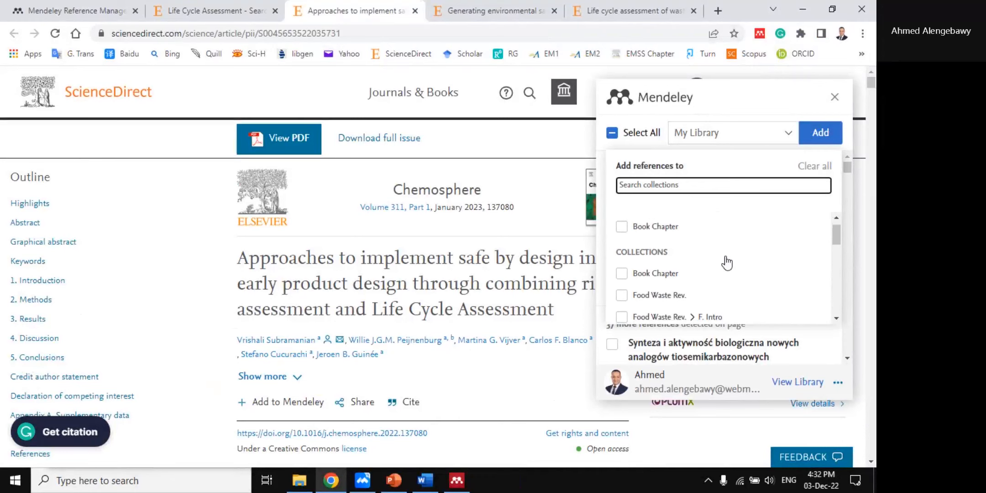
# - Switch to Mendeley Desktop and synchronize the library, then return to the article in Chrome and close the importer
pyautogui.click(393, 481)
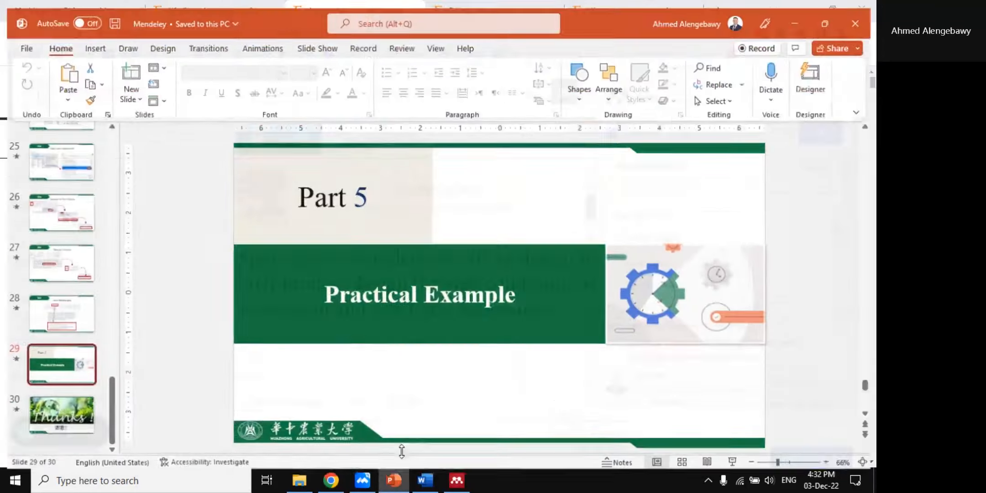
pyautogui.click(393, 481)
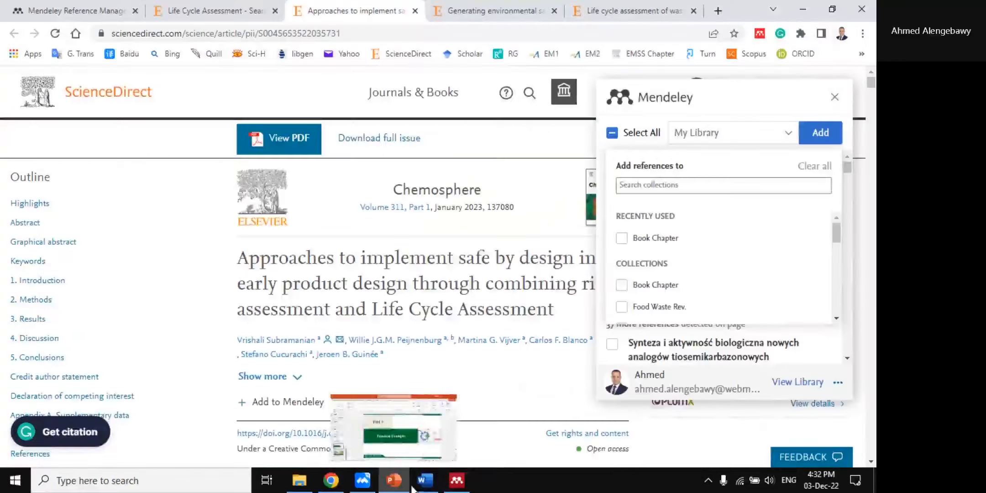
pyautogui.click(457, 481)
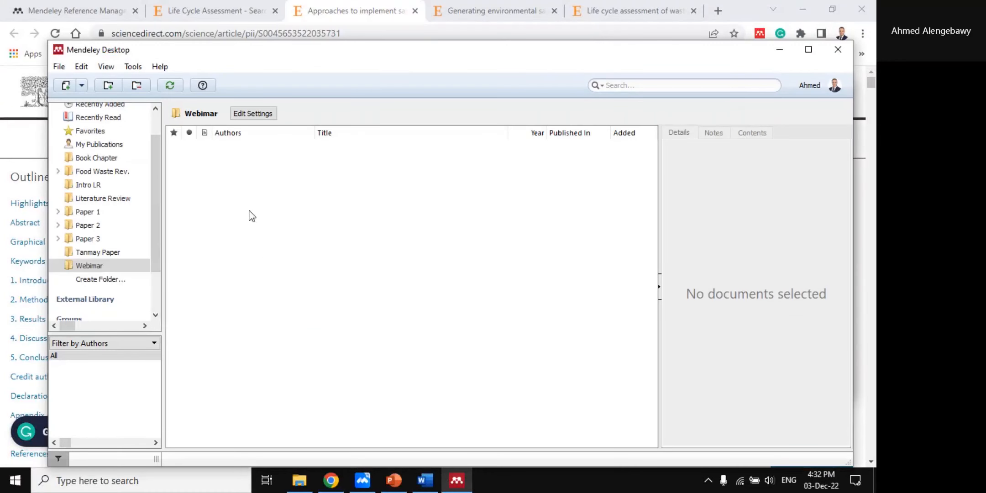
pyautogui.click(170, 83)
pyautogui.click(322, 4)
pyautogui.click(833, 98)
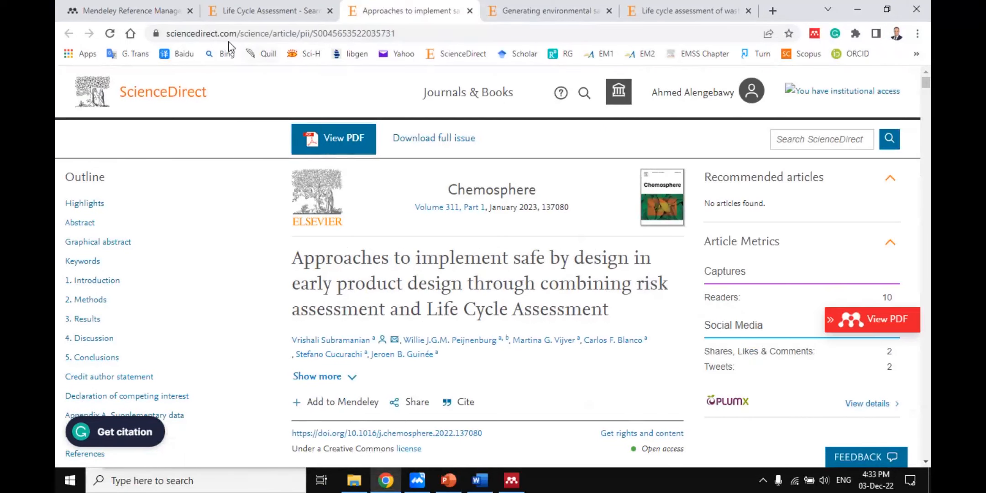
# - Reload the article page, reopen the Mendeley importer and choose Webimar as the target collection
pyautogui.click(110, 34)
pyautogui.click(815, 36)
pyautogui.click(760, 130)
pyautogui.click(784, 136)
pyautogui.scroll(-5, 736, 267)
pyautogui.scroll(-1, 736, 267)
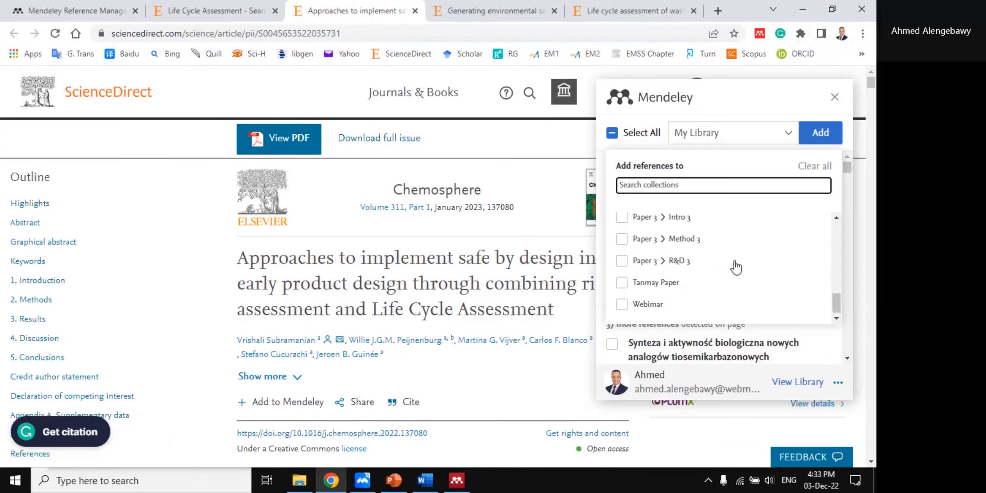
pyautogui.click(623, 304)
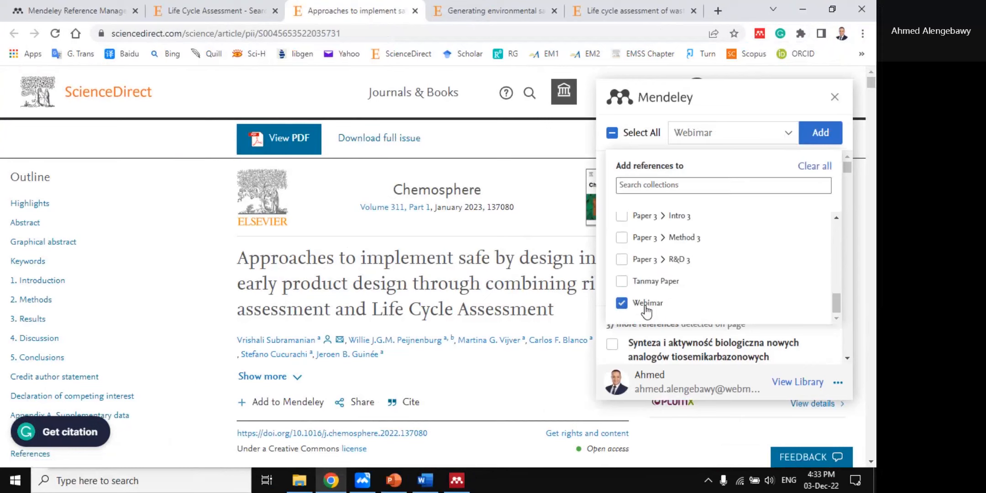
pyautogui.click(765, 107)
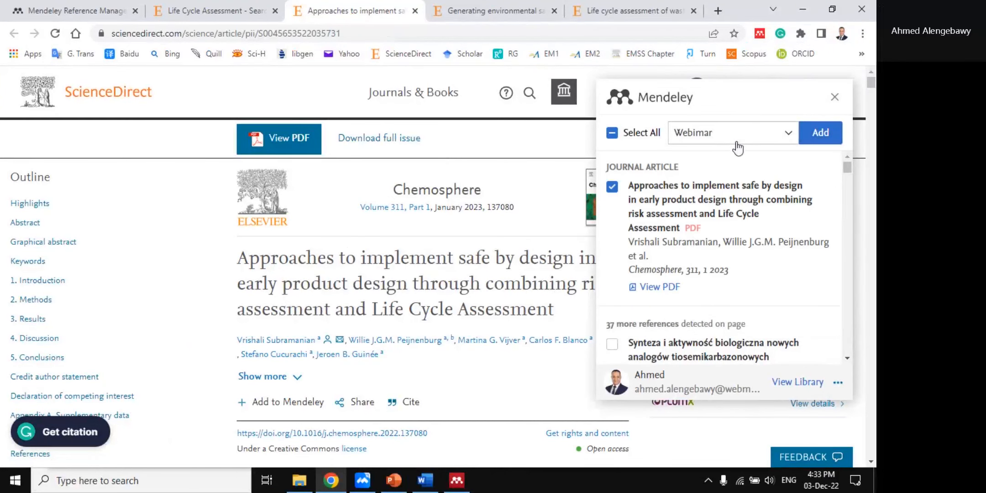
# - Add only the selected "Approaches to implement safe by design" article to the Webimar collection and close the importer
pyautogui.click(612, 187)
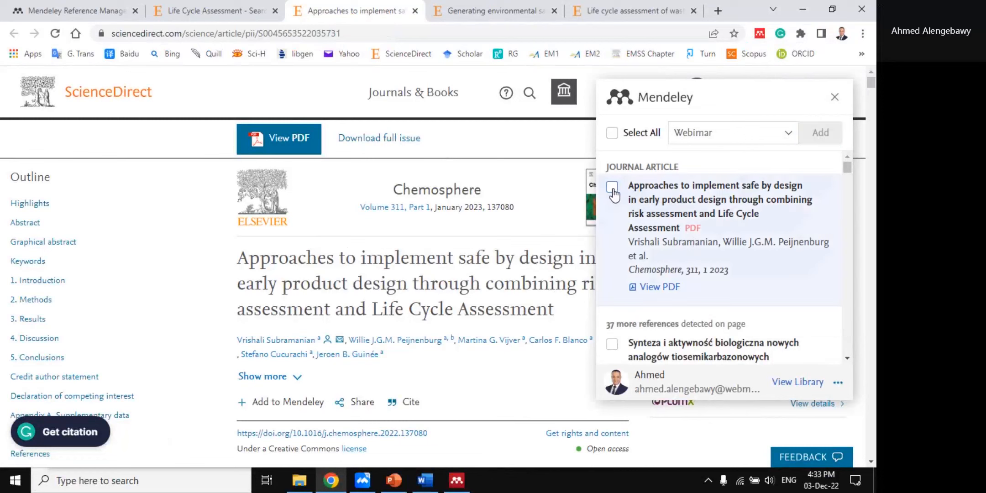
pyautogui.click(612, 188)
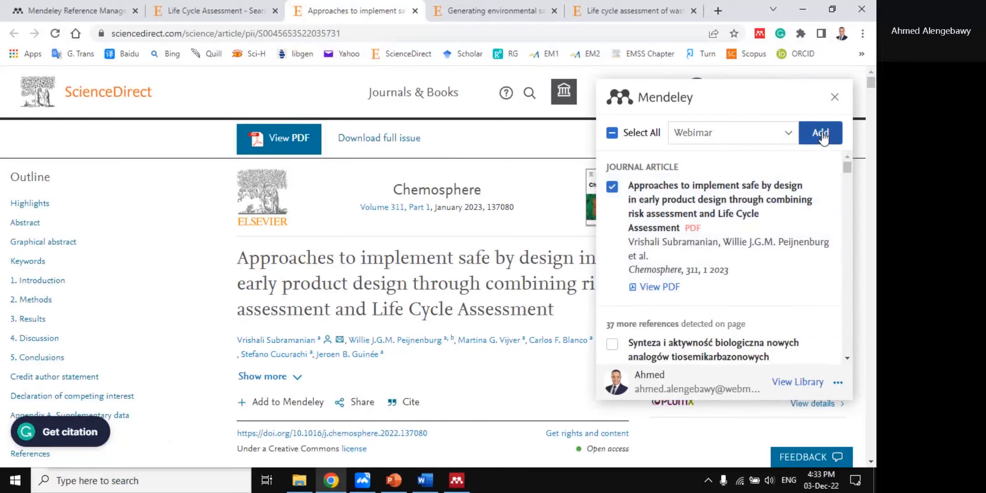
pyautogui.click(823, 137)
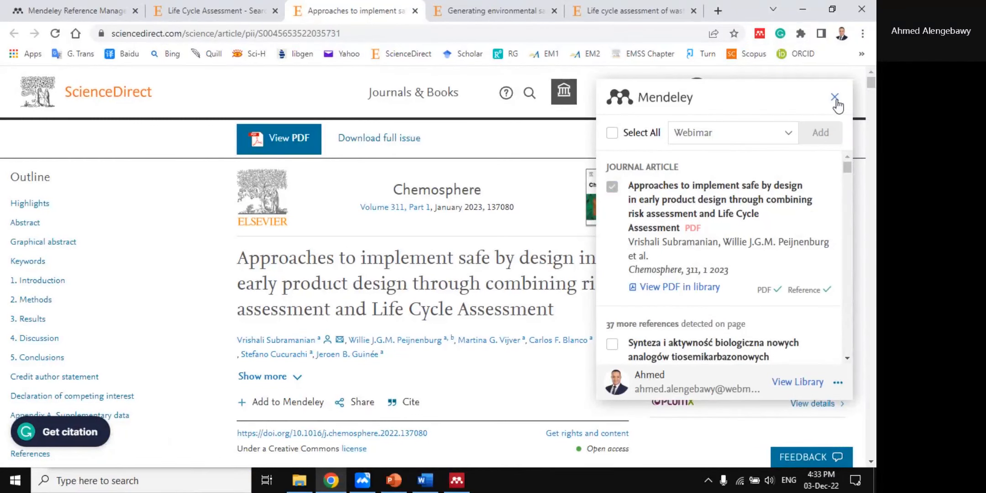
pyautogui.click(836, 98)
# - Switch to Mendeley Desktop and synchronize the library to bring the imported article into the Webimar folder
pyautogui.click(461, 488)
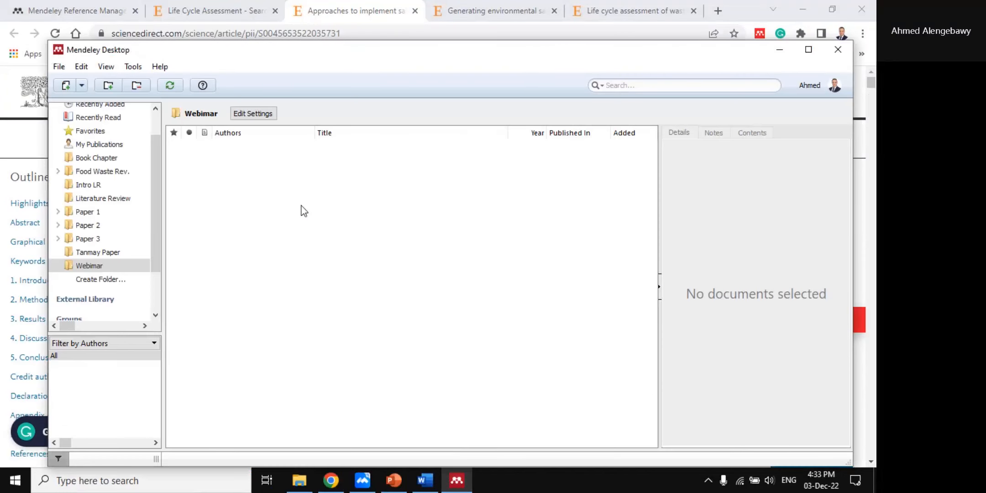
pyautogui.click(170, 87)
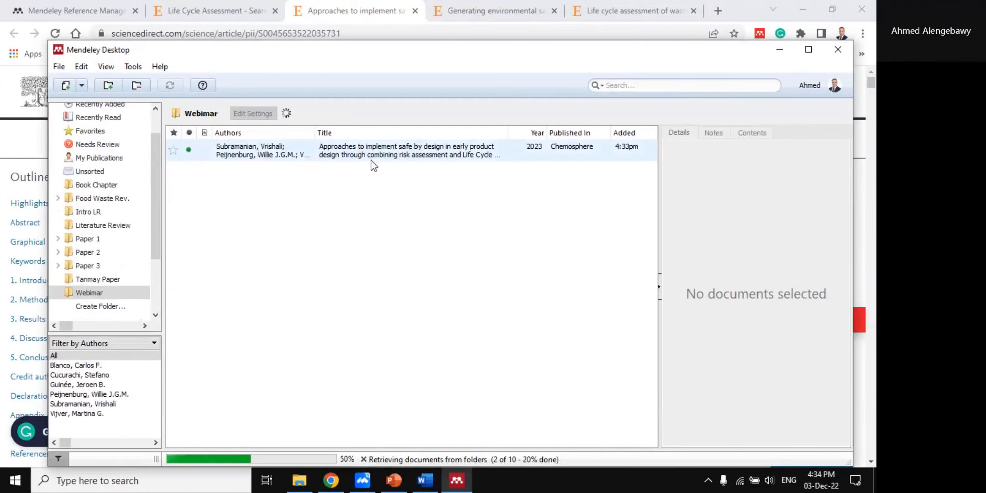
# - Select the "Approaches to implement safe by design" article in the Webimar folder and search the Mendeley catalog for its details
pyautogui.click(484, 157)
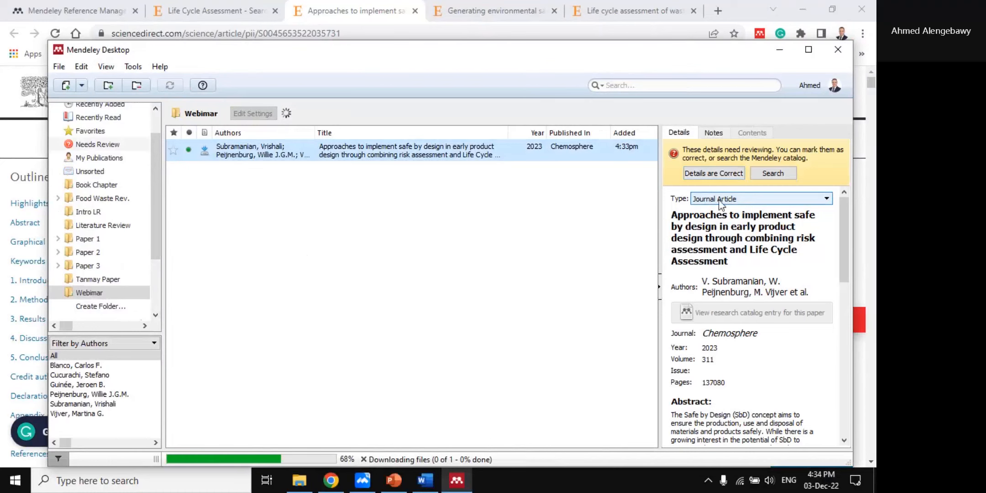
pyautogui.click(320, 16)
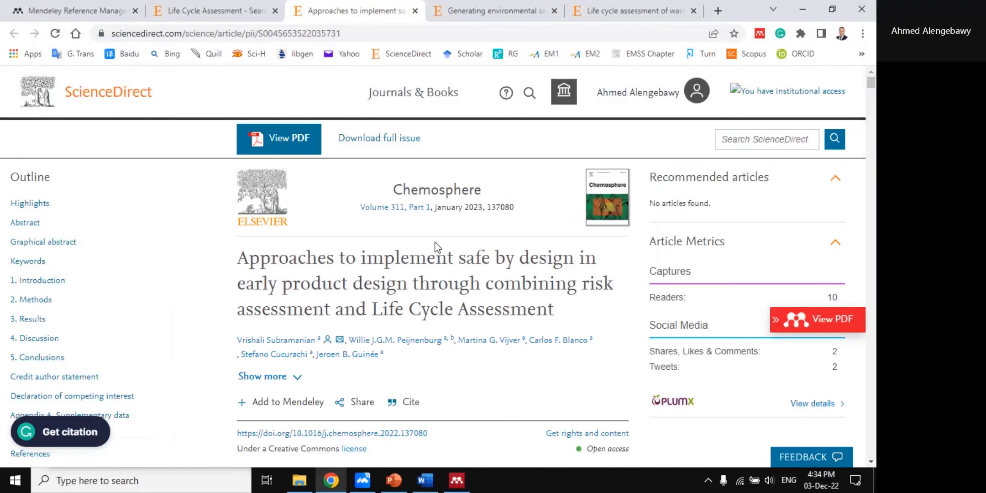
pyautogui.click(457, 480)
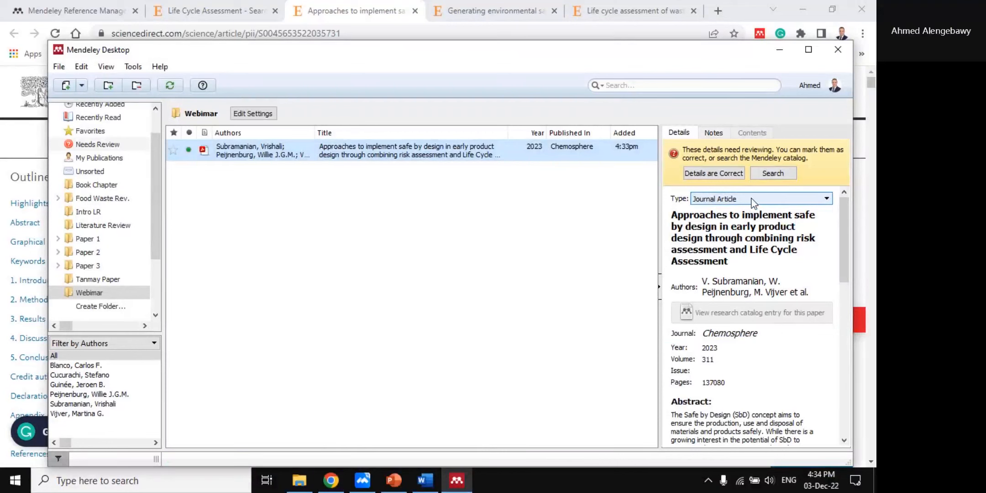
pyautogui.click(781, 173)
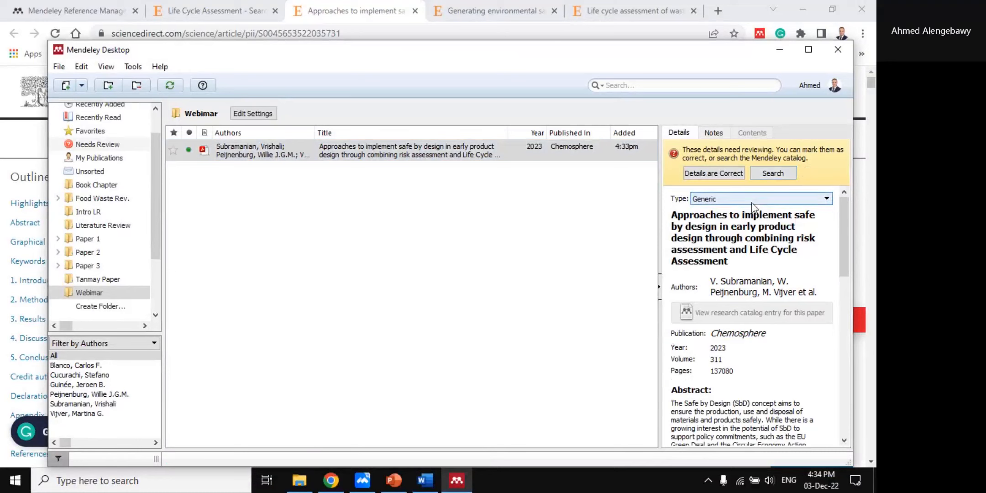
# - Try Book Section as the article's document type, then search the Mendeley catalog for its details again
pyautogui.click(767, 198)
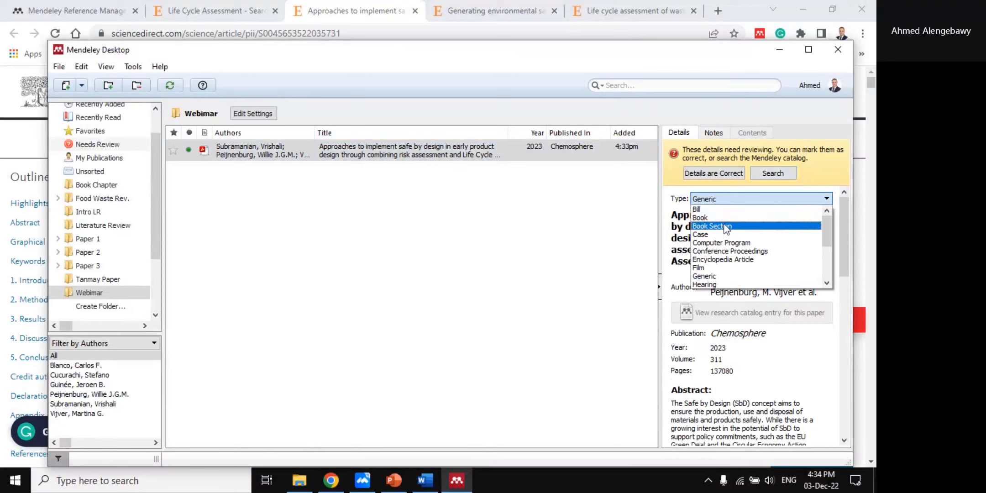
pyautogui.click(726, 226)
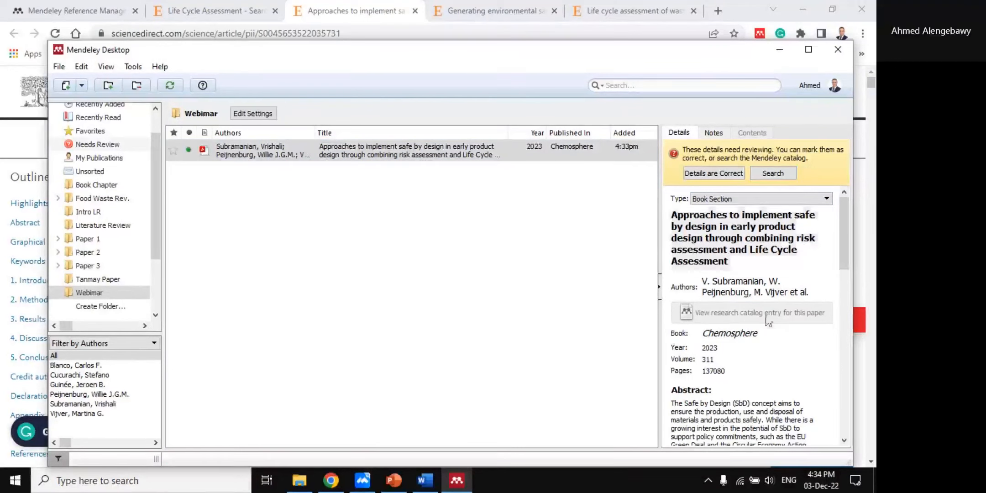
pyautogui.click(775, 174)
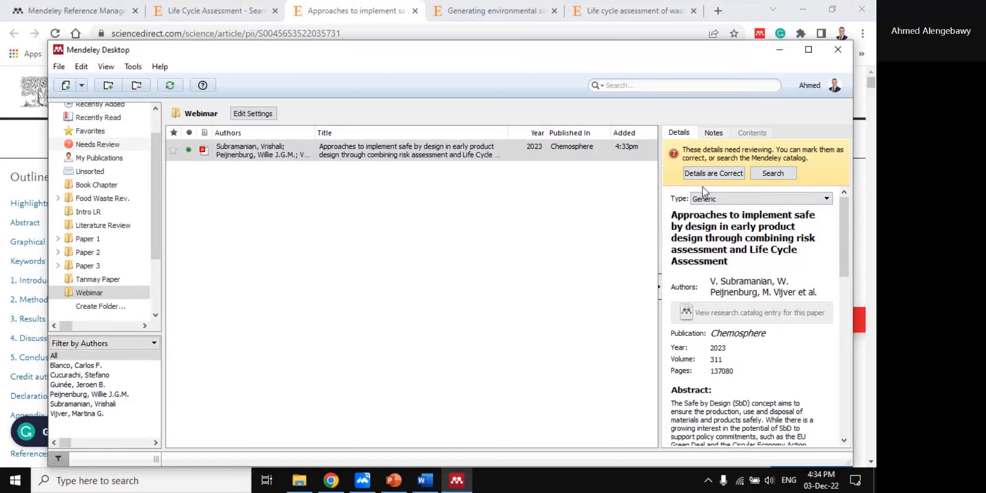
# - Mark the "Approaches to implement safe by design" article's details as correct and deselect it
pyautogui.click(711, 174)
pyautogui.click(364, 239)
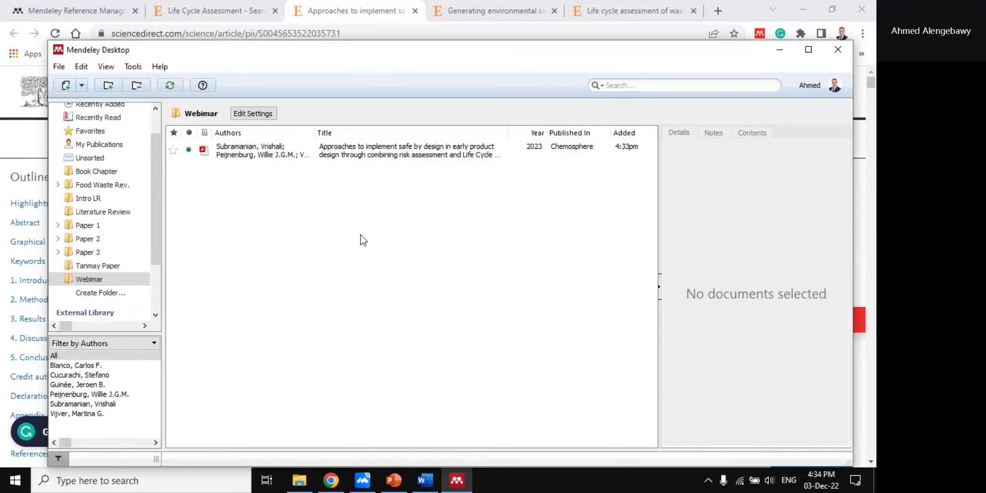
# - Switch to the "Generating environmental sampling" article in Chrome and add it to the Webimar collection with the Mendeley importer
pyautogui.click(321, 5)
pyautogui.click(528, 13)
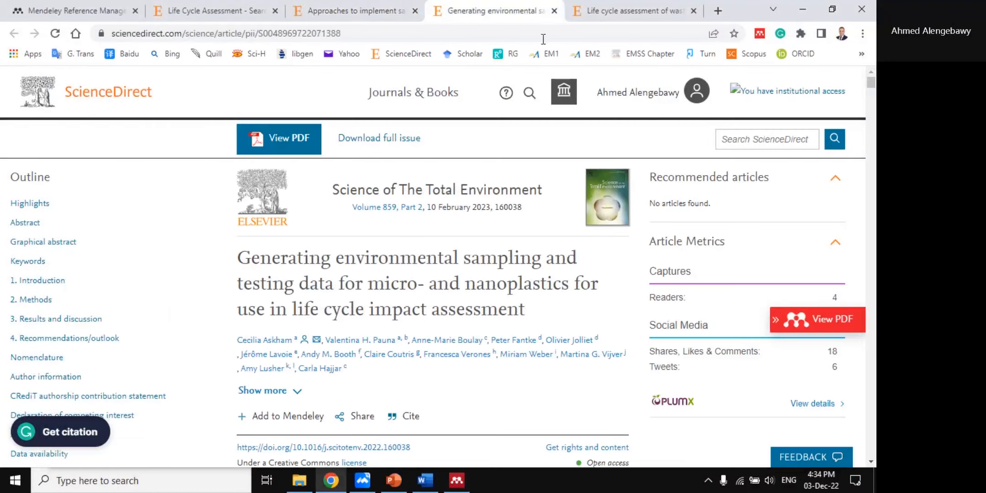
pyautogui.click(760, 36)
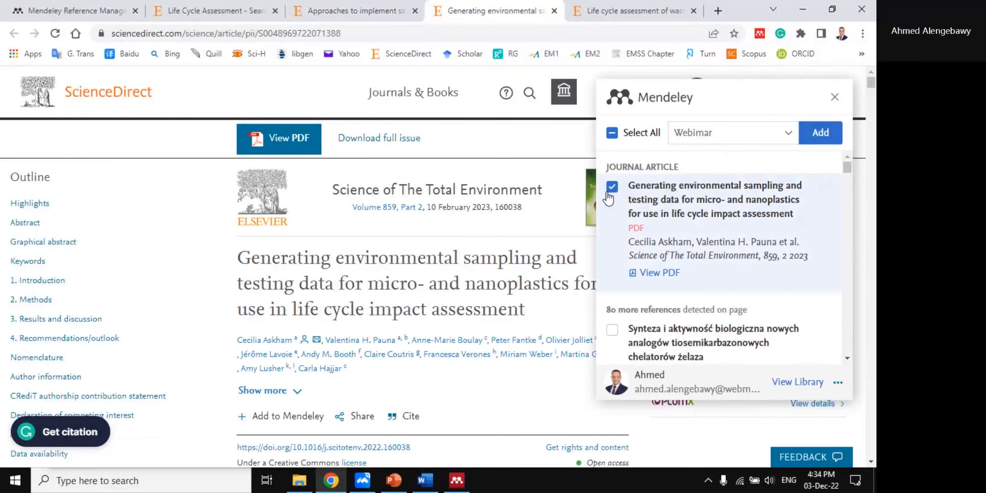
pyautogui.click(820, 132)
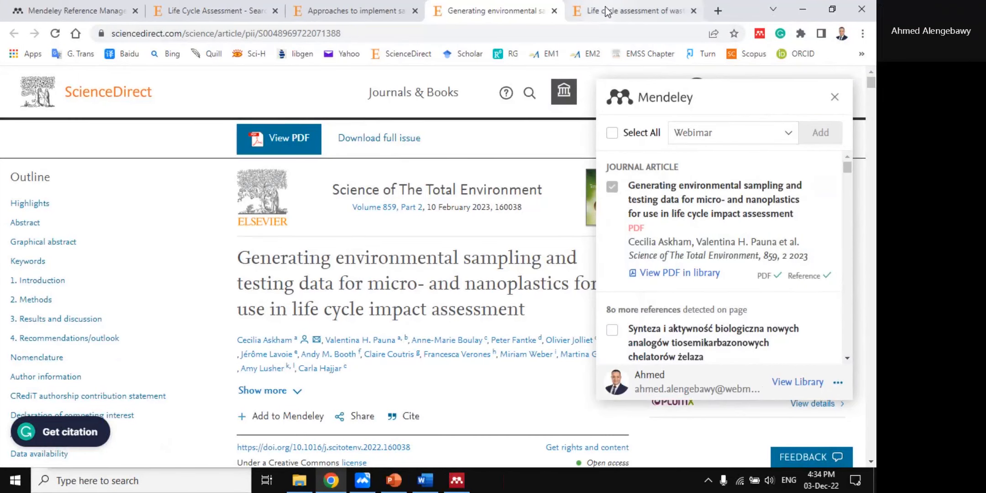
# - Open the "Life cycle assessment of waste-to-biohydrogen systems" chapter page and add only that chapter to the Webimar collection with the importer
pyautogui.click(607, 11)
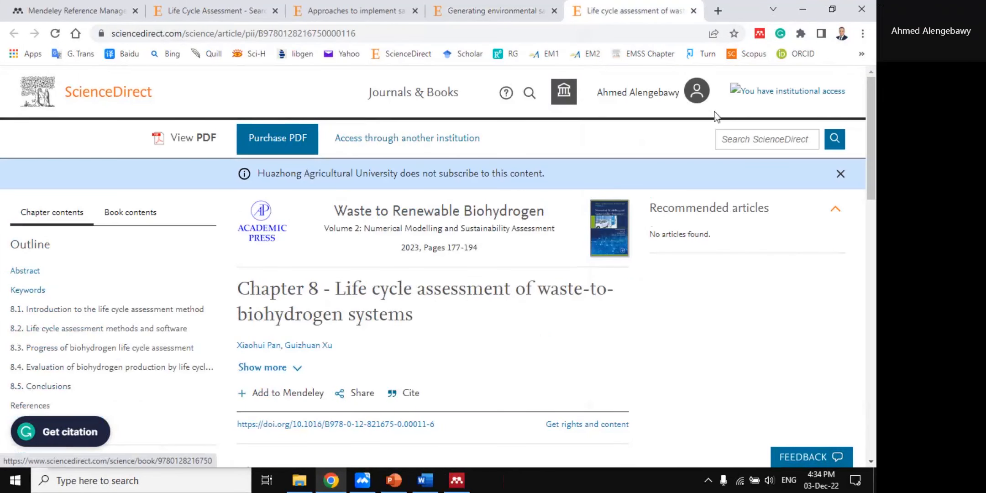
pyautogui.click(760, 34)
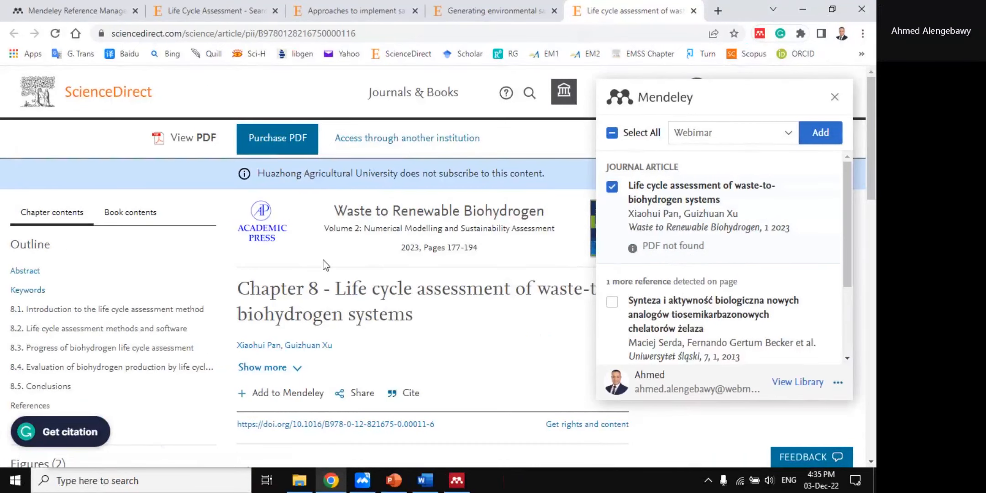
pyautogui.scroll(-15, 326, 243)
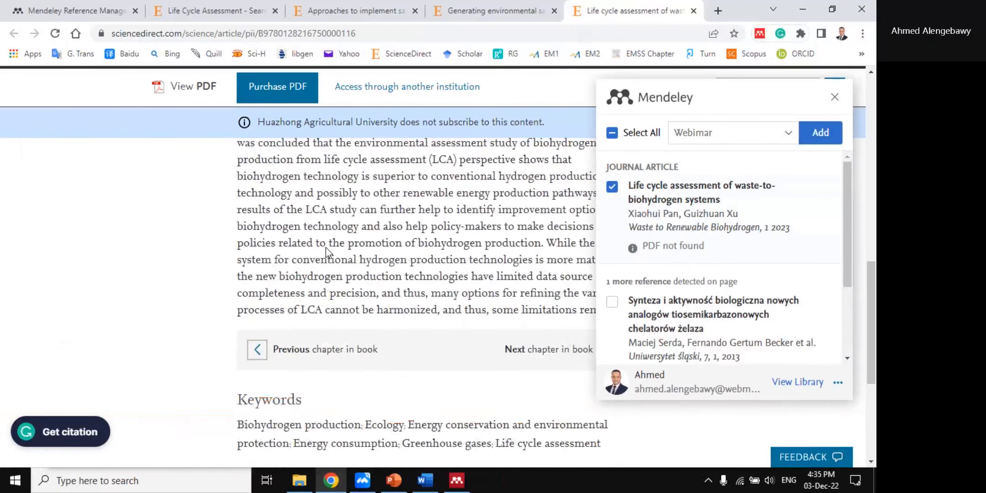
pyautogui.scroll(15, 326, 252)
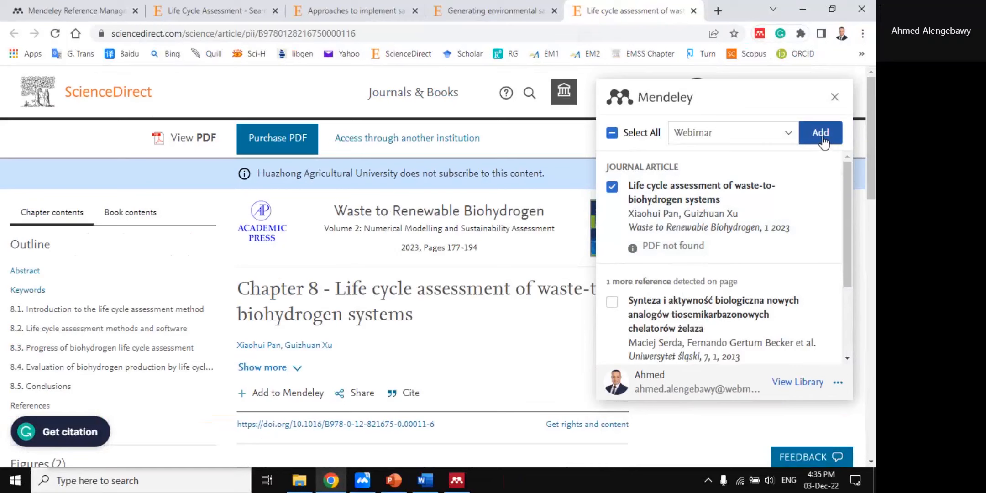
pyautogui.click(821, 133)
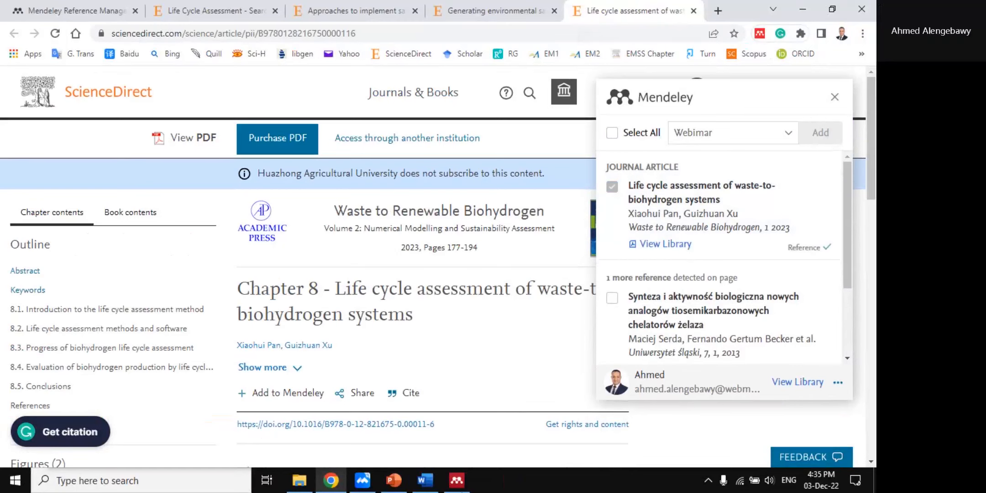
# - Switch to Mendeley Desktop, synchronize the library, and select the "Approaches to implement safe by design" article in Webimar
pyautogui.click(457, 480)
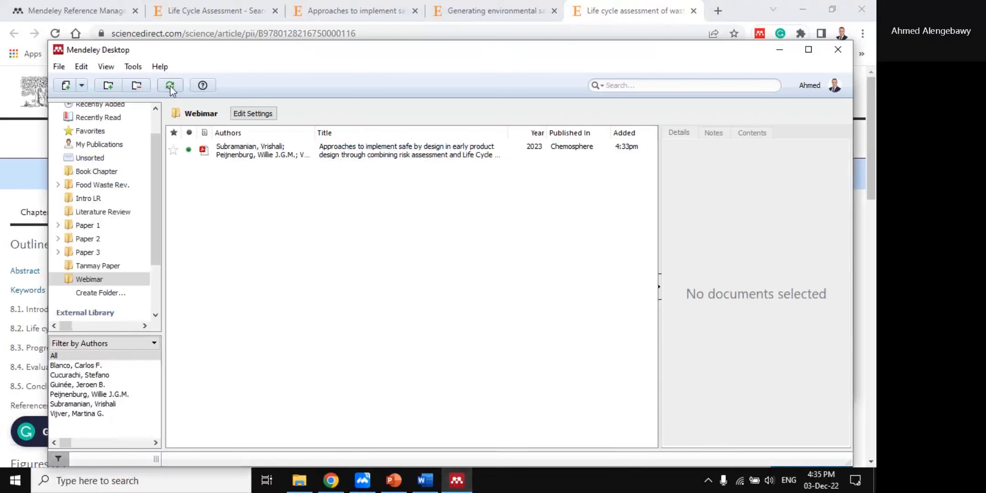
pyautogui.click(170, 86)
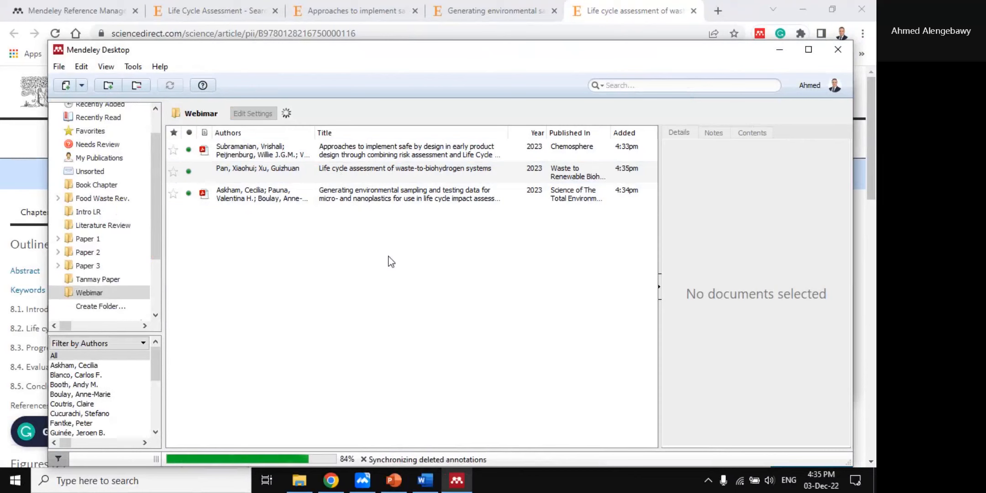
pyautogui.click(218, 156)
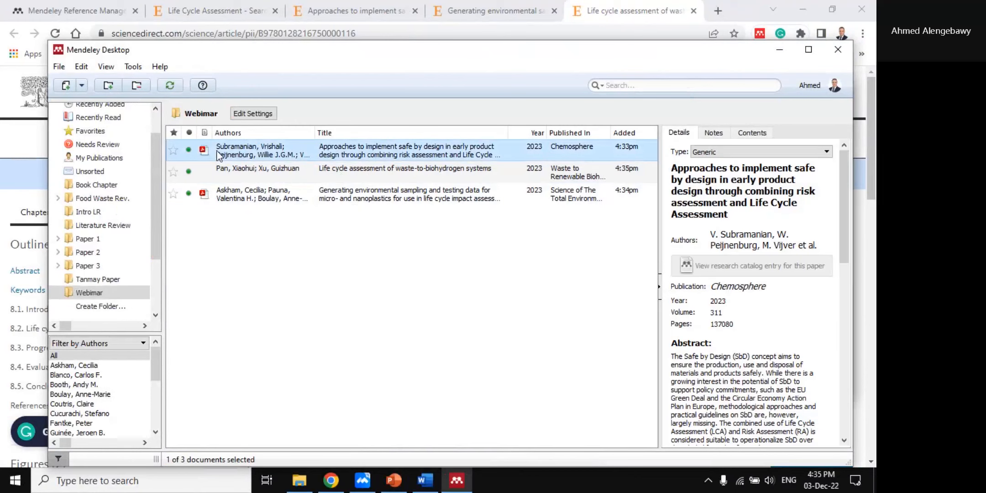
# - Open the PDF of "Generating environmental sampling and testing data", skim its pages and close it
pyautogui.click(203, 197)
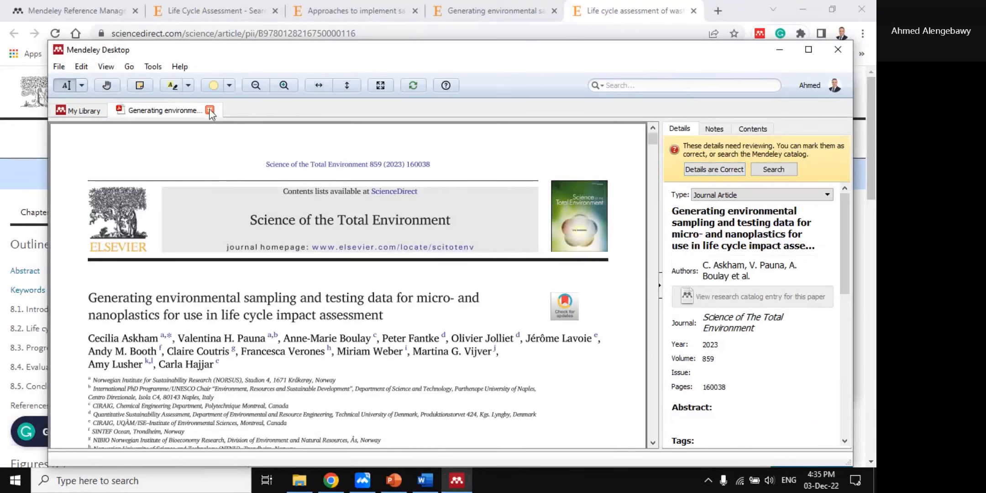
pyautogui.scroll(-15, 253, 279)
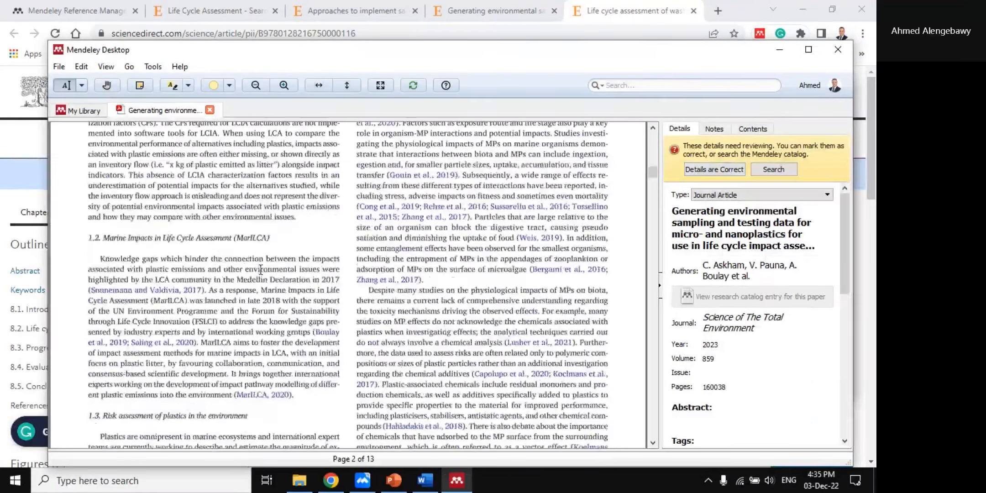
pyautogui.click(209, 109)
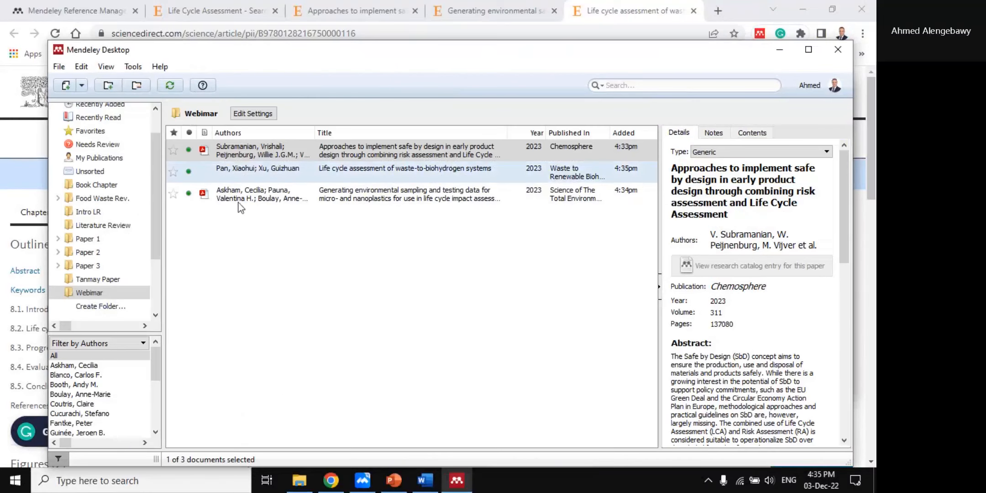
# - Search the catalog for the waste-to-biohydrogen entry's details, then try Journal Article as its document type
pyautogui.click(239, 173)
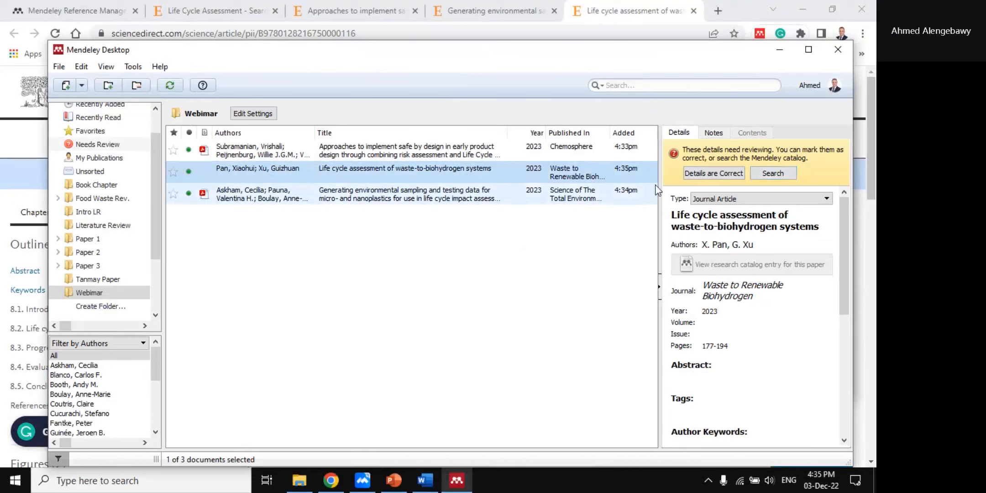
pyautogui.click(772, 174)
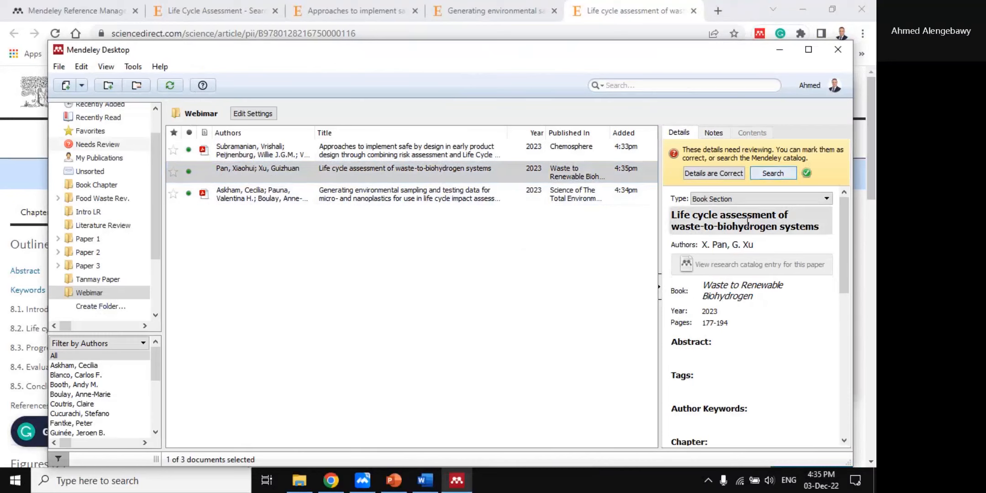
pyautogui.click(740, 199)
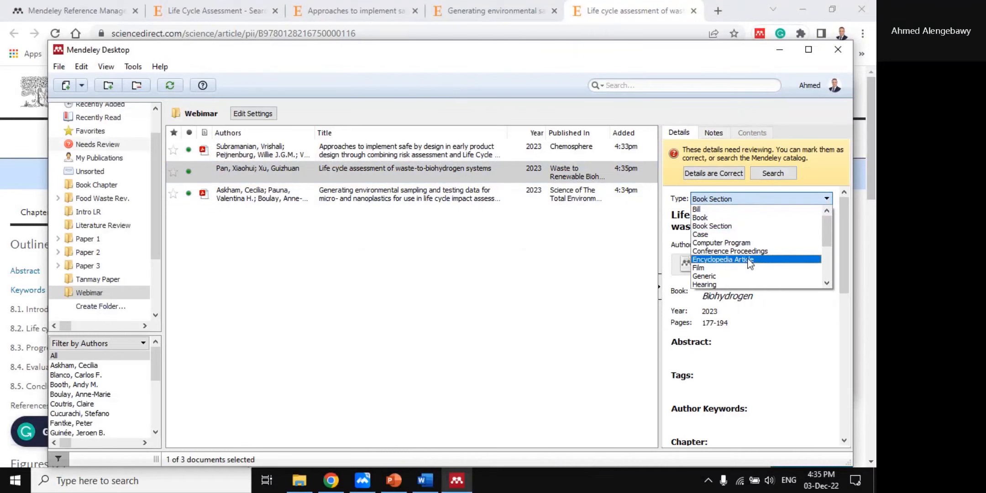
pyautogui.scroll(-2, 749, 263)
pyautogui.click(736, 270)
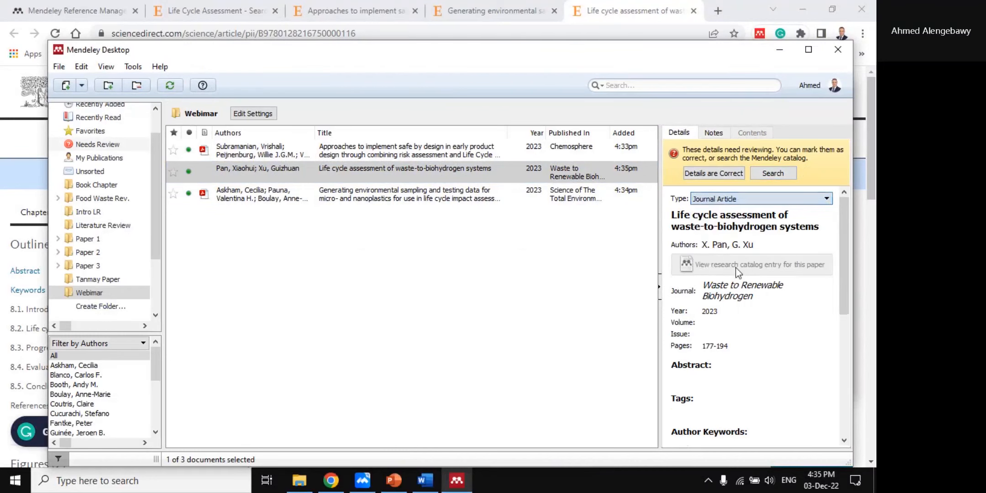
# - Reselect the waste-to-biohydrogen entry, search the Mendeley catalog for its details and mark them as correct
pyautogui.click(594, 250)
pyautogui.click(596, 175)
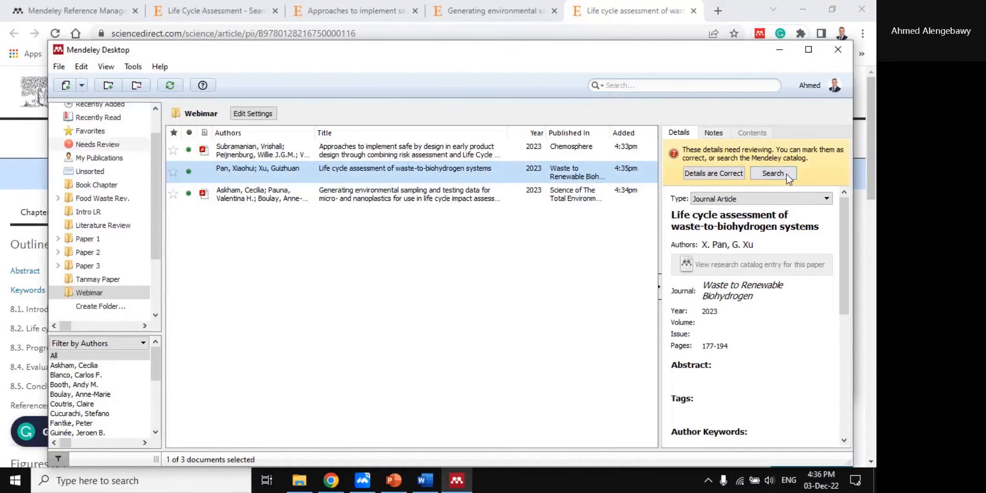
pyautogui.click(782, 173)
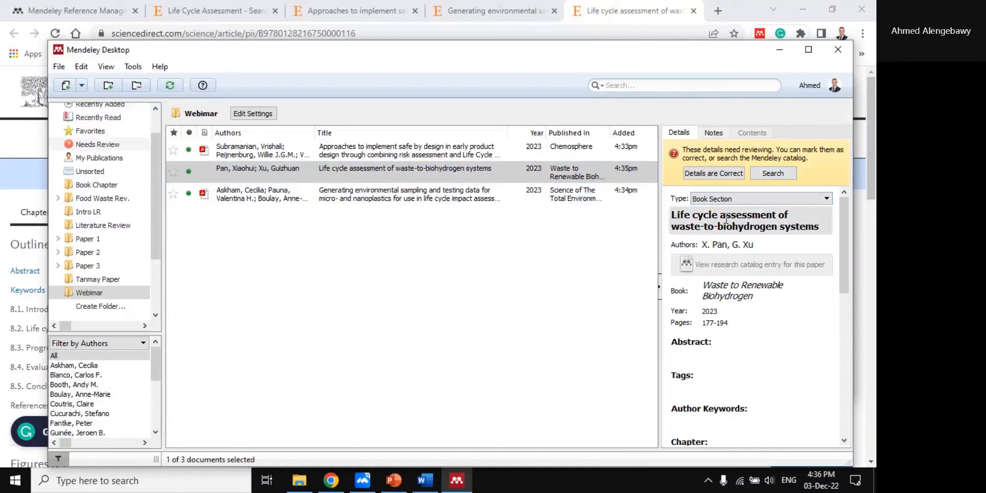
pyautogui.click(730, 173)
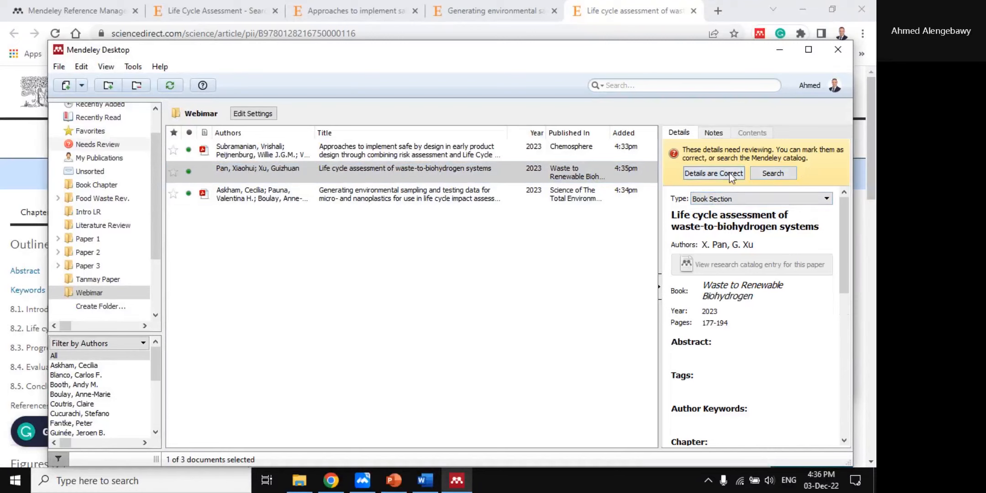
# - Search the Mendeley catalog for the "Generating environmental sampling" article's details and mark them as correct
pyautogui.click(374, 201)
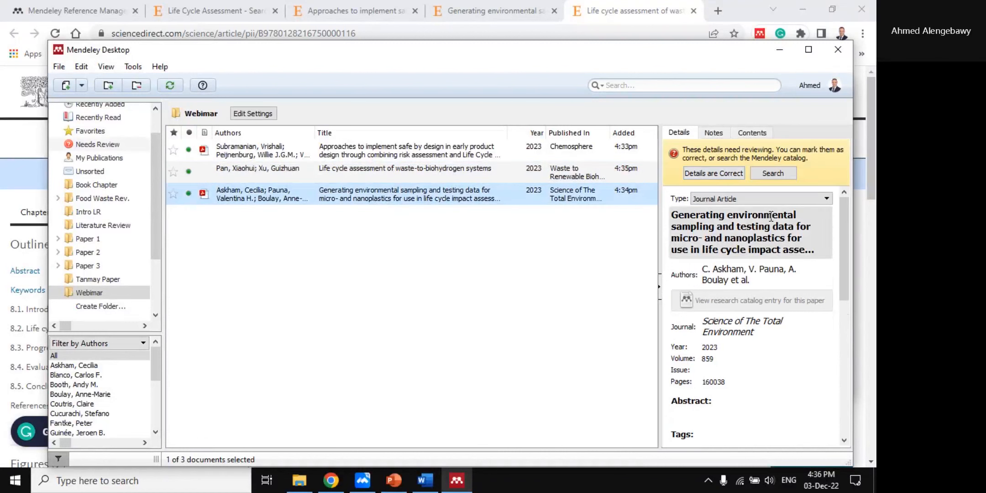
pyautogui.click(780, 173)
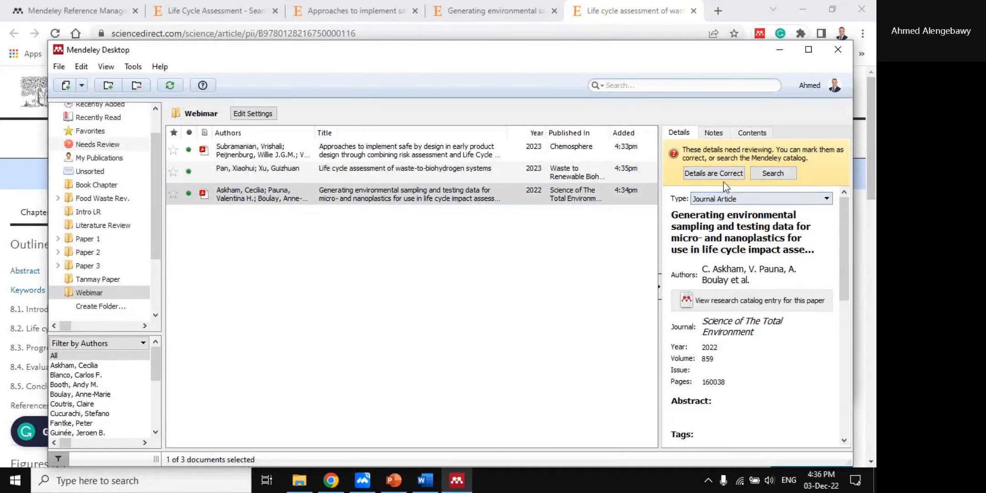
pyautogui.click(714, 174)
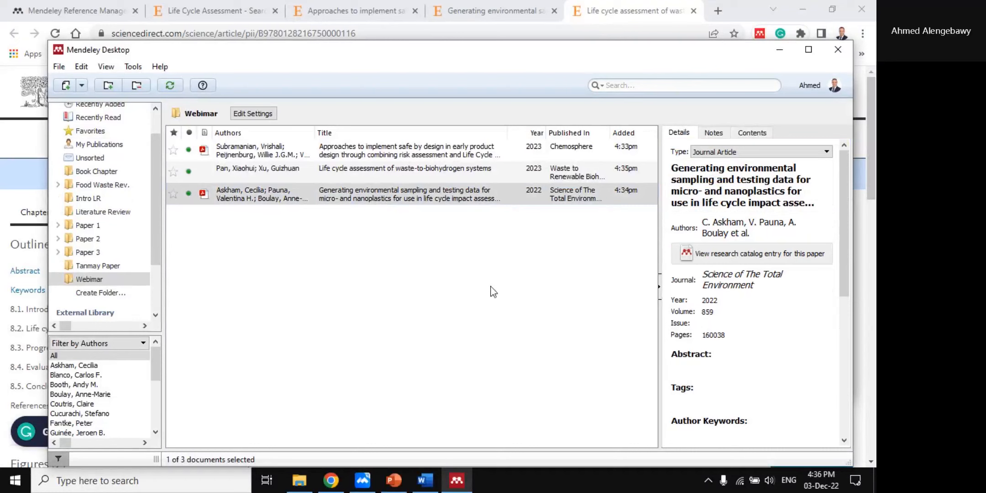
# - Open the PDF of "Generating environmental sampling and testing data" at its first page and set the highlight colour to Red
pyautogui.click(299, 211)
pyautogui.doubleClick(299, 199)
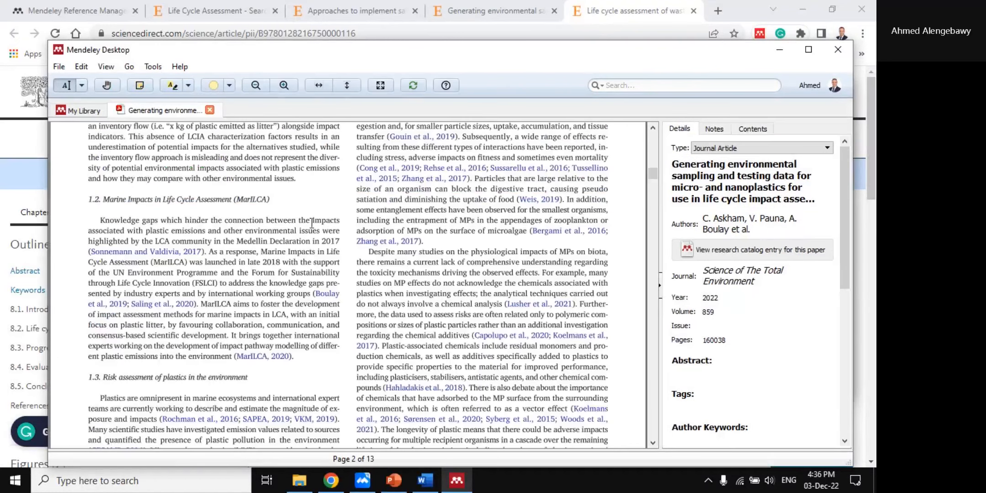
pyautogui.scroll(15, 320, 256)
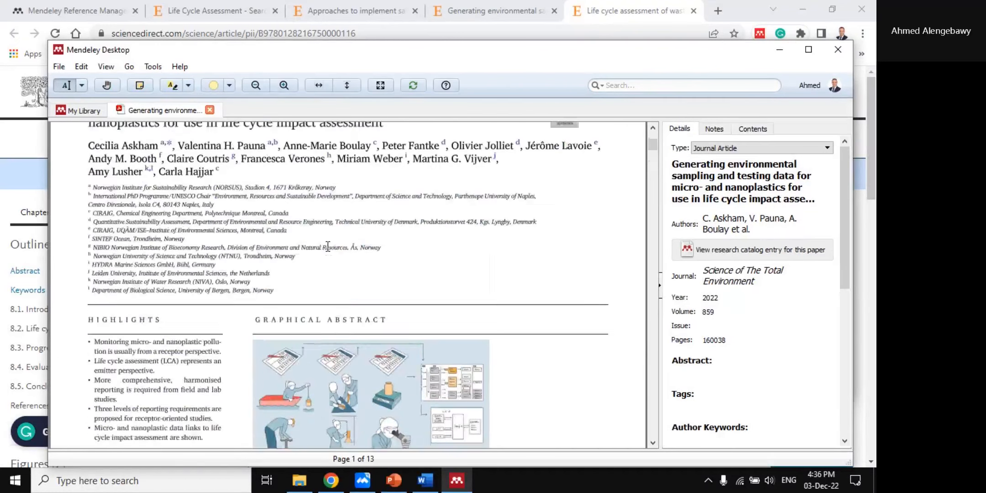
pyautogui.scroll(-3, 328, 259)
pyautogui.click(227, 85)
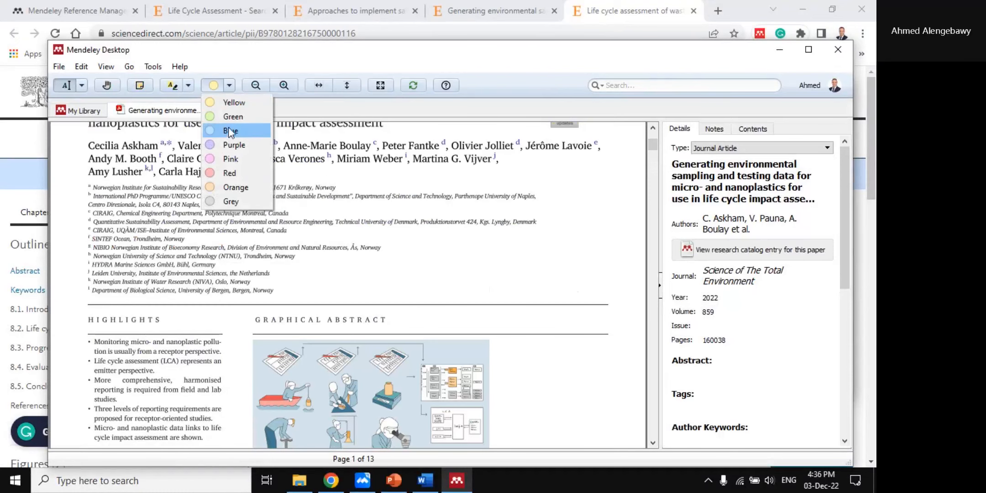
pyautogui.click(227, 173)
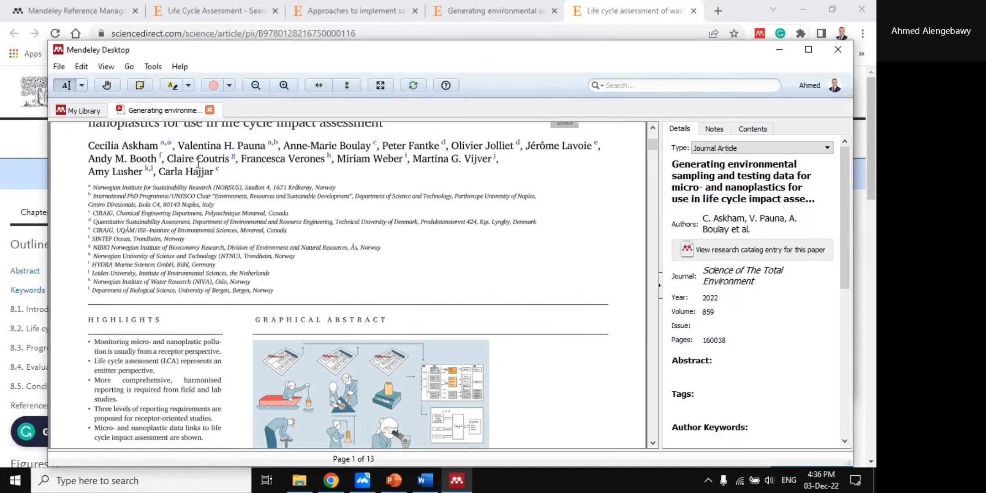
# - Highlight the abstract's heading and opening text through "However, Life Cycle Assessment (LCA)"
pyautogui.scroll(-3, 204, 206)
pyautogui.moveTo(253, 286); pyautogui.dragTo(385, 302)
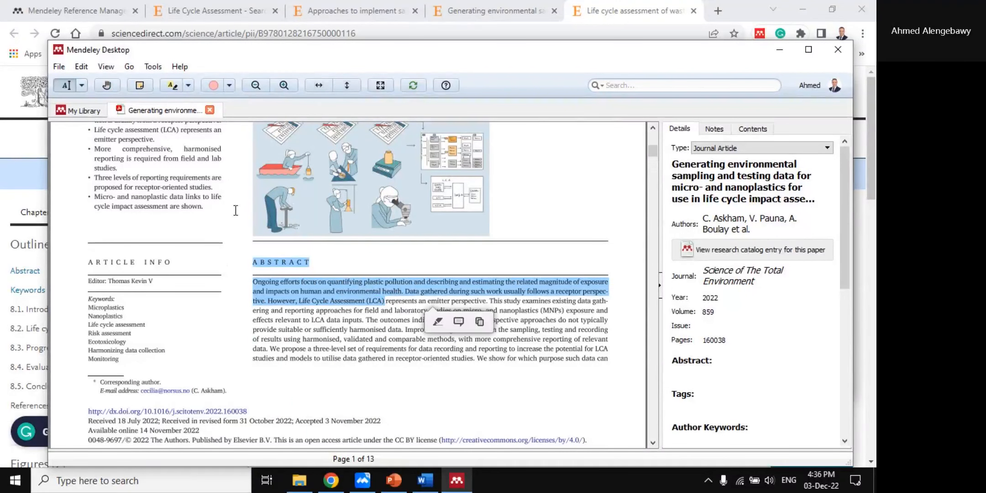
pyautogui.click(178, 85)
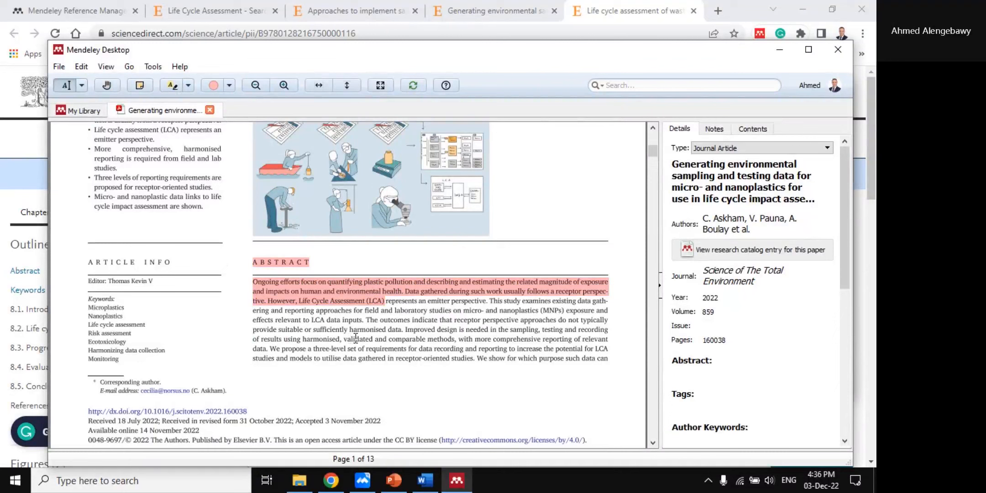
# - Try highlighting the words around "harmonised, validated" in the abstract, delete that highlight and close the PDF
pyautogui.moveTo(328, 338); pyautogui.dragTo(371, 339)
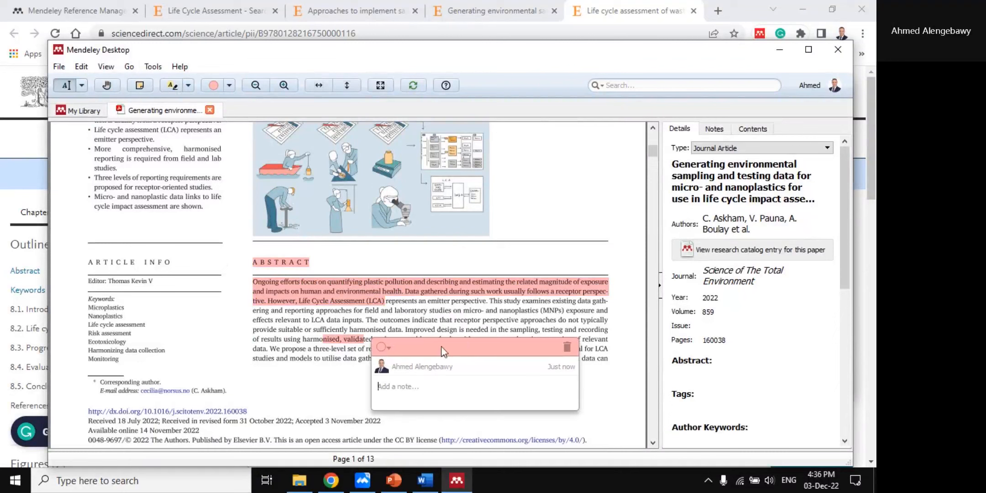
pyautogui.click(568, 348)
pyautogui.click(209, 110)
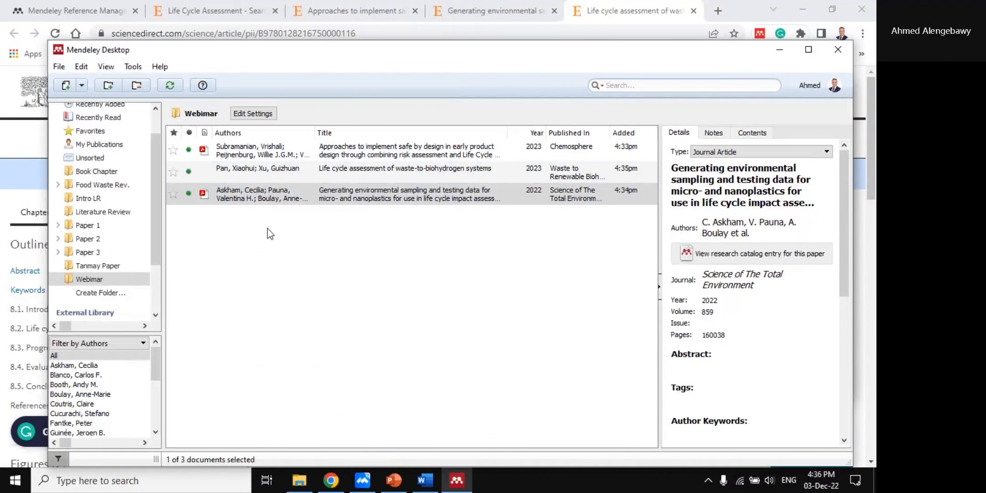
# - Look through the documents in the Unsorted collection
pyautogui.click(91, 159)
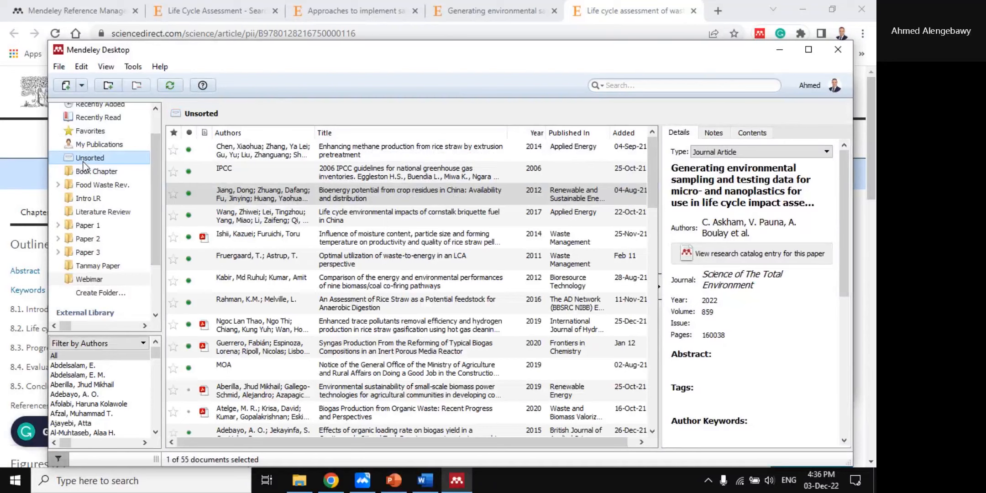
pyautogui.scroll(-10, 304, 219)
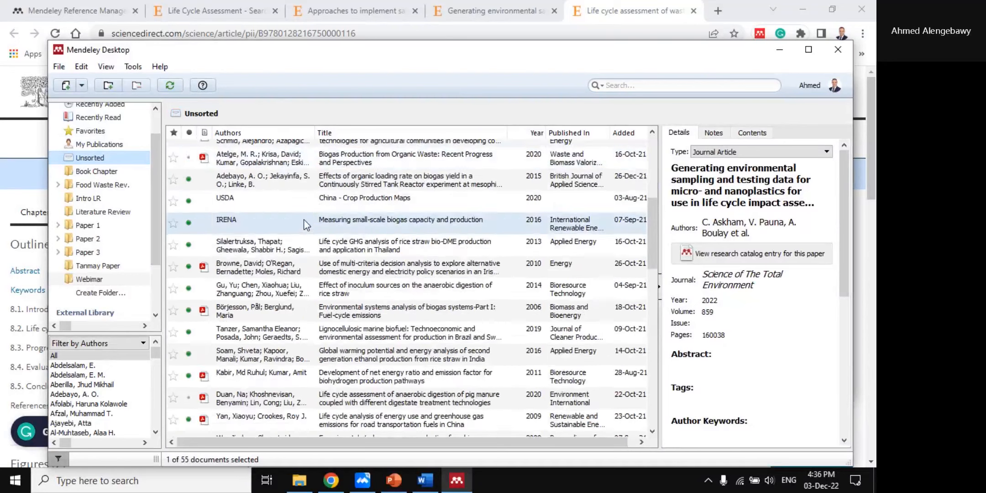
pyautogui.scroll(-3, 306, 216)
pyautogui.scroll(13, 307, 217)
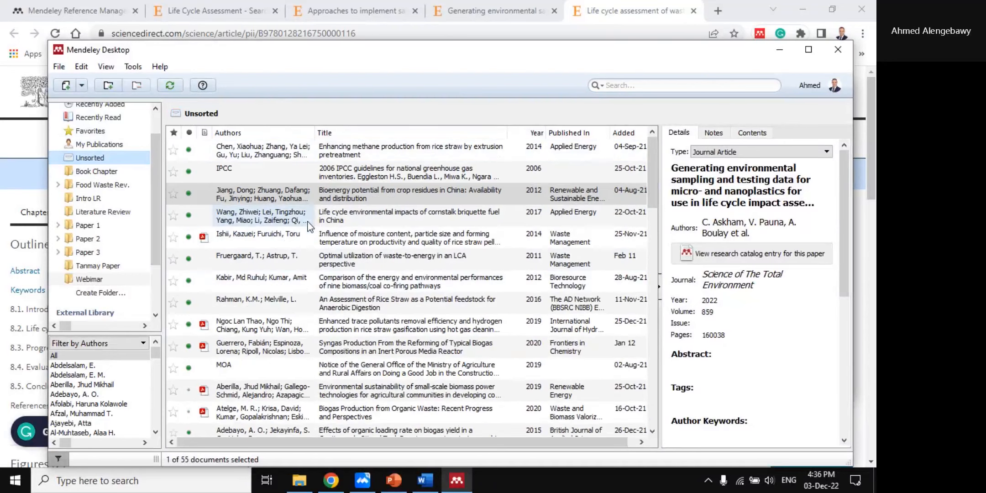
# - Switch to Chrome and open "A methodology based on social life cycle assessment for social hotspots identification" from the ScienceDirect results in a new tab
pyautogui.click(613, 4)
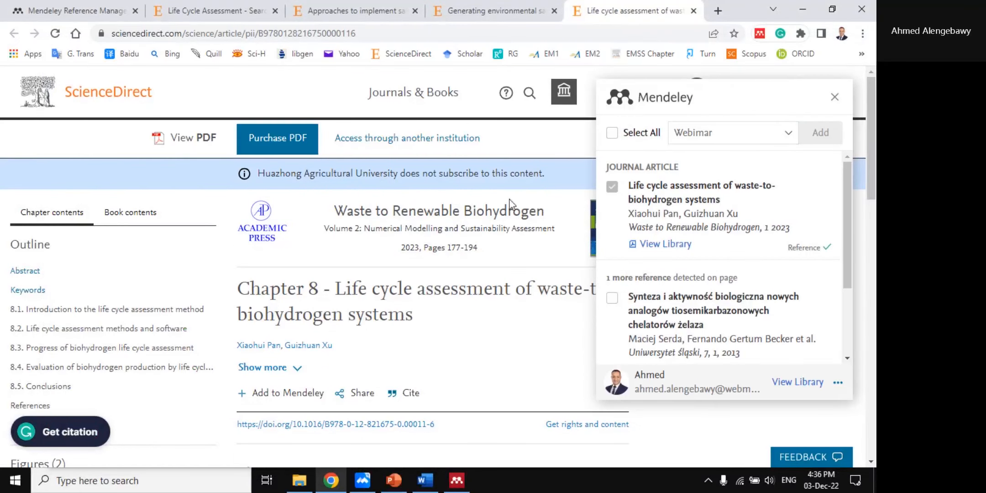
pyautogui.click(202, 11)
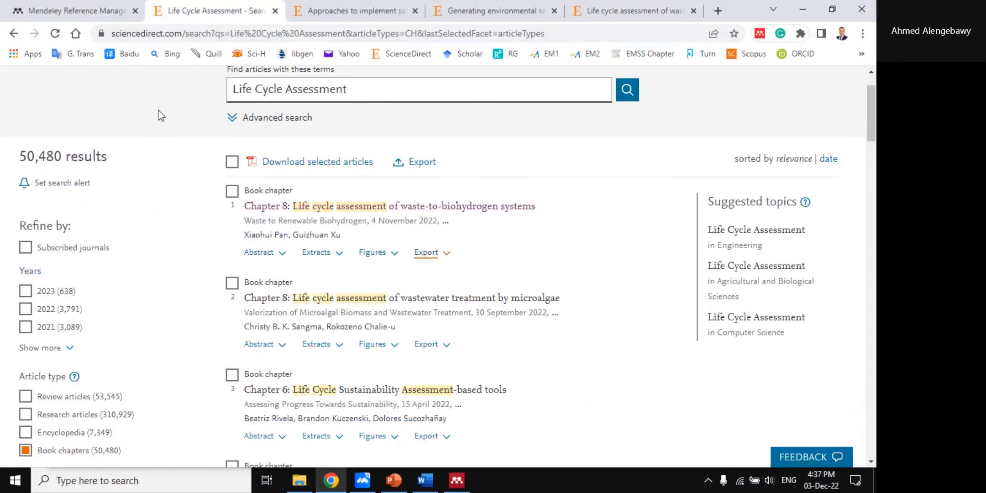
pyautogui.scroll(-4, 274, 210)
pyautogui.scroll(-2, 390, 255)
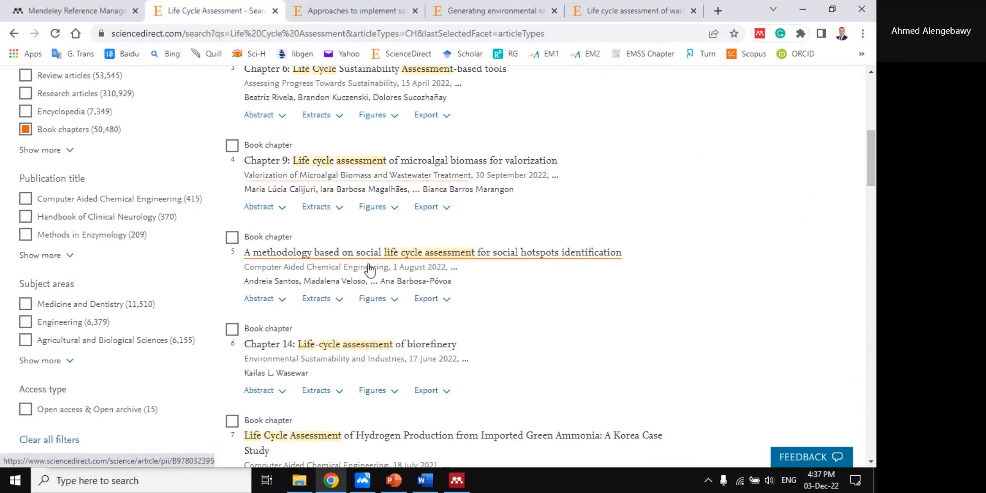
pyautogui.rightClick(336, 253)
pyautogui.click(368, 262)
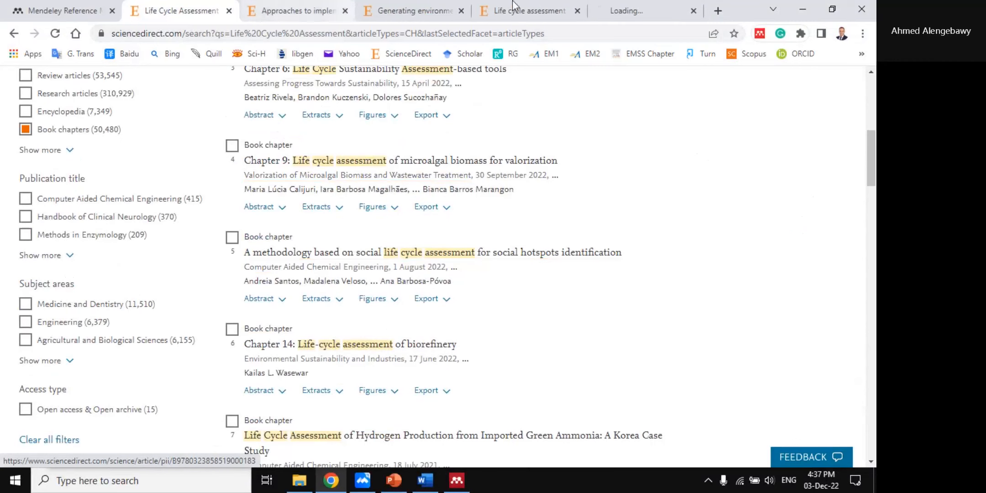
pyautogui.click(644, 11)
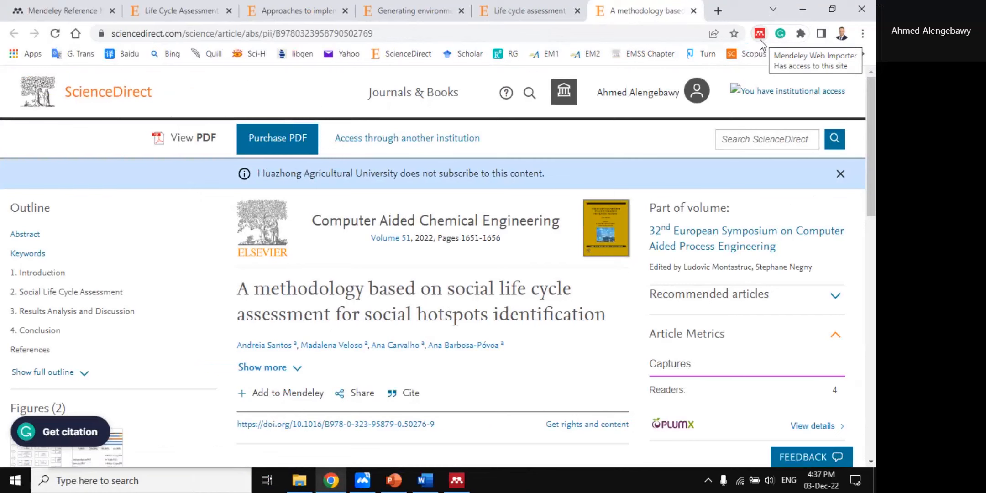
# - Import the social hotspots chapter with Mendeley Web Importer into My Library, with the Webimar collection deselected
pyautogui.click(760, 34)
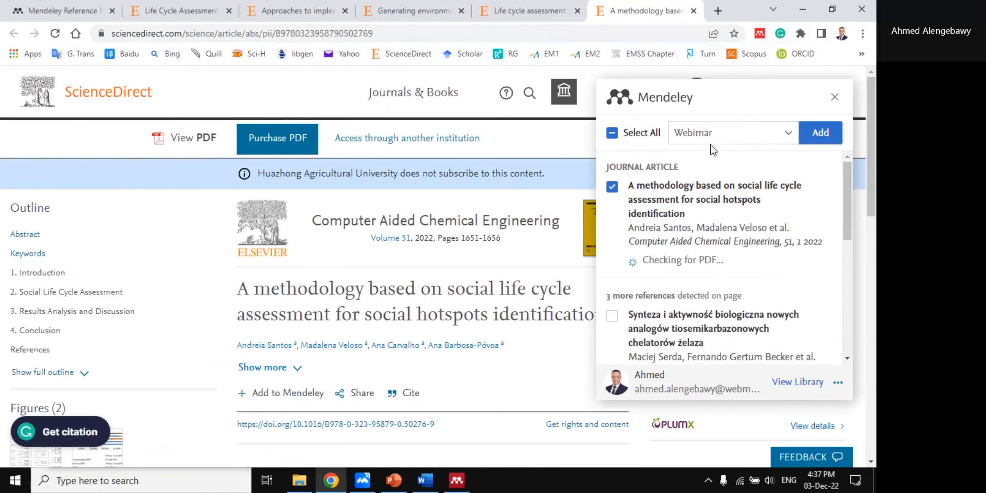
pyautogui.click(749, 137)
pyautogui.click(639, 242)
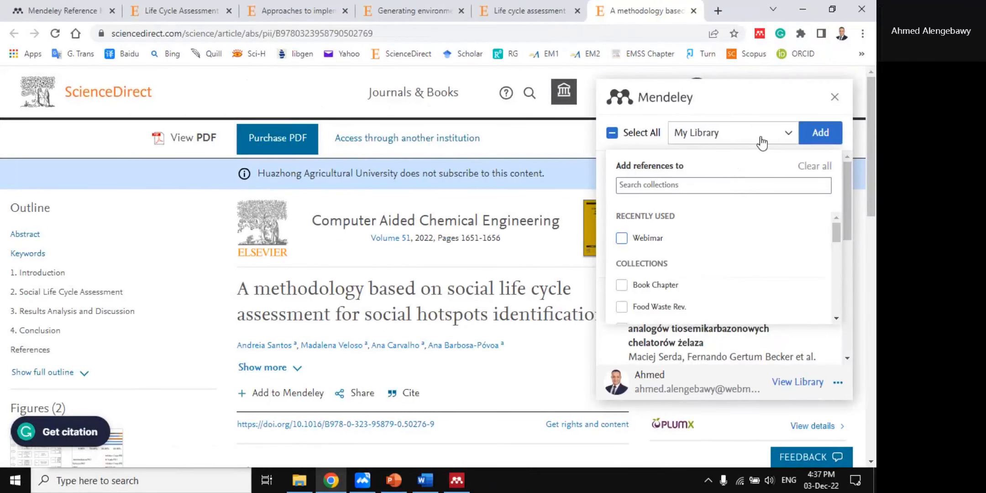
pyautogui.click(770, 106)
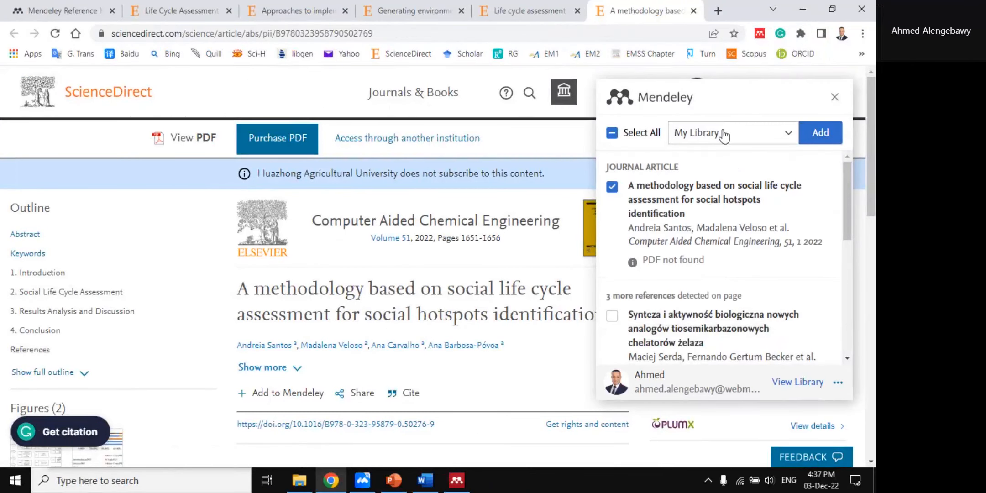
pyautogui.click(820, 133)
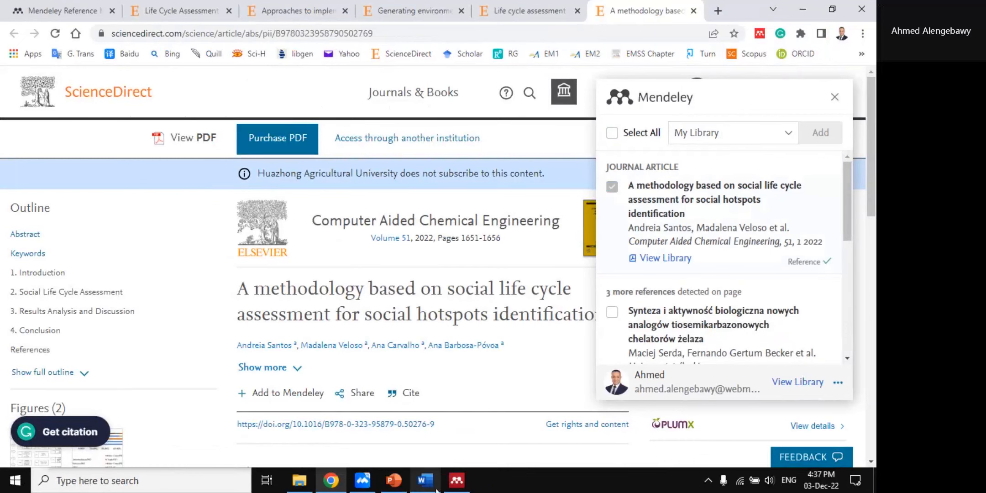
# - Switch to Mendeley Desktop, sync the library and sort the Unsorted documents by date added, newest first
pyautogui.click(456, 480)
pyautogui.click(176, 83)
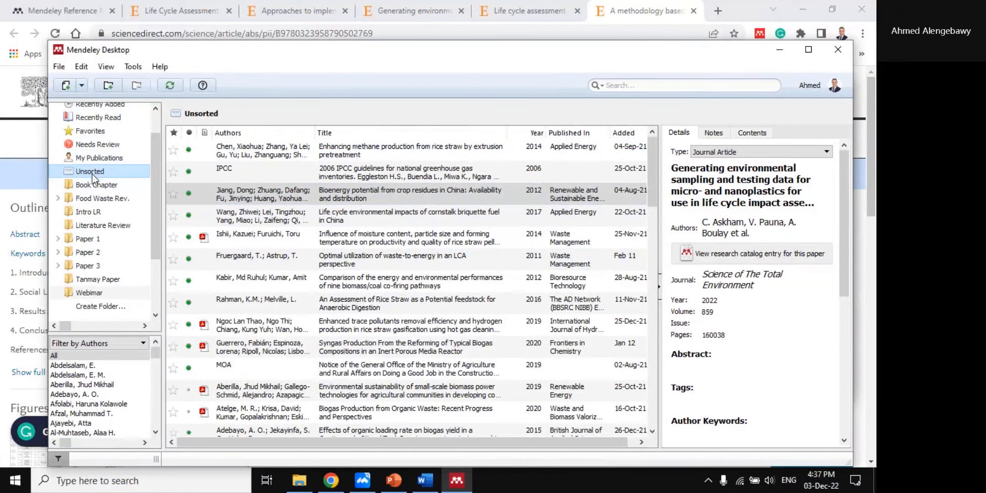
pyautogui.click(151, 184)
pyautogui.click(144, 176)
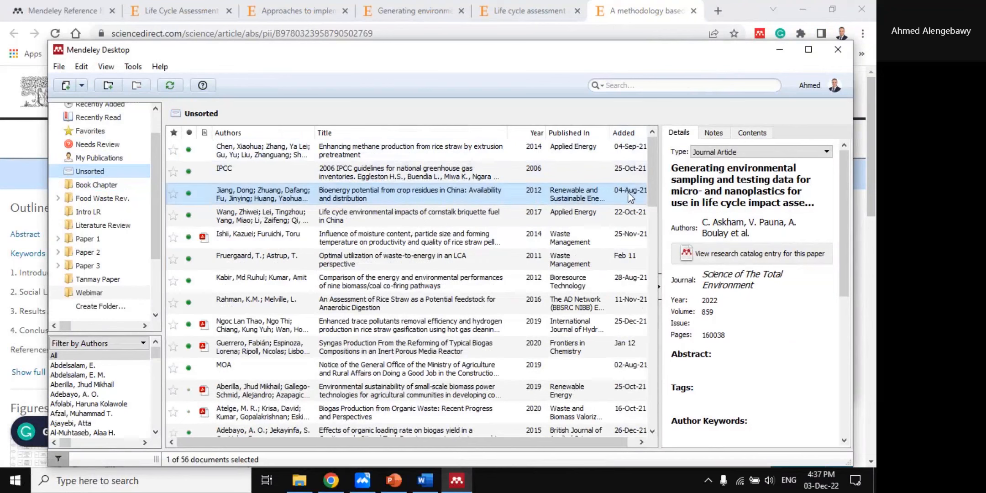
pyautogui.click(628, 133)
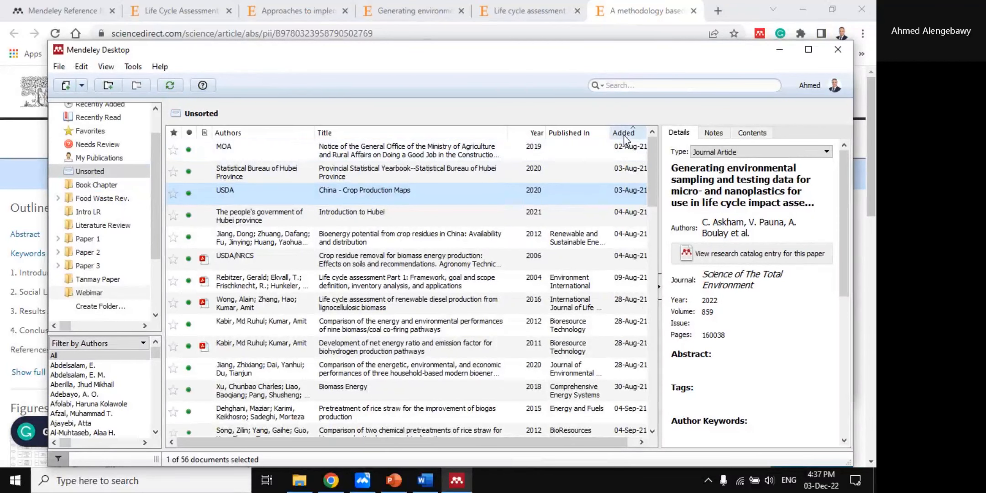
pyautogui.click(627, 133)
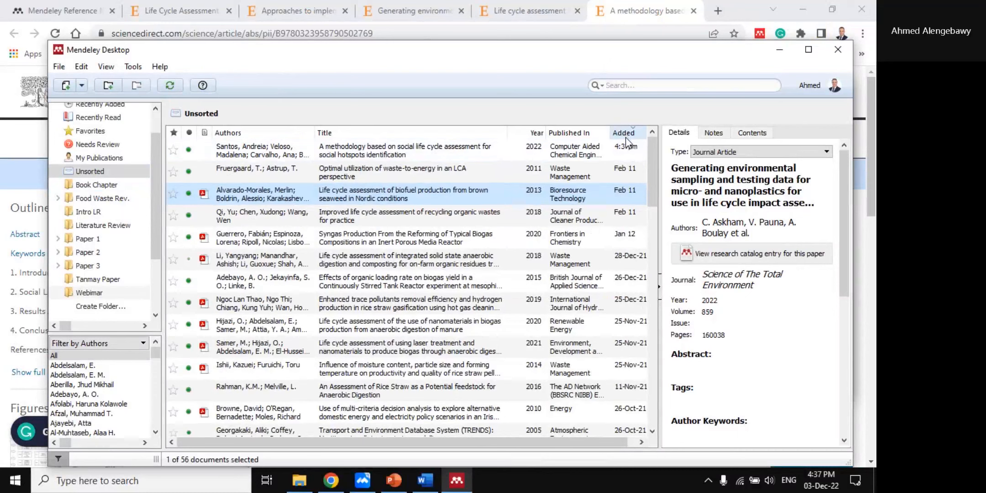
# - Search the Mendeley catalog for the social hotspots entry's details and mark them as correct
pyautogui.click(593, 157)
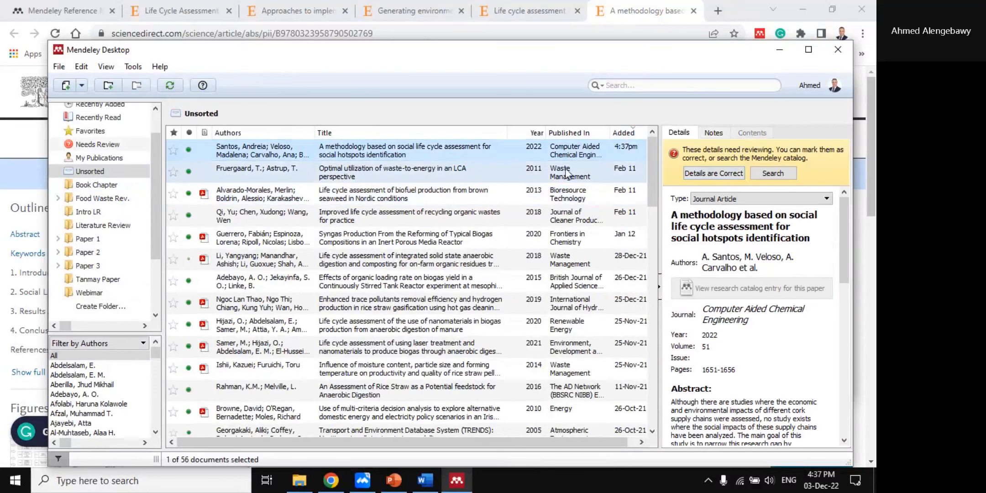
pyautogui.click(733, 174)
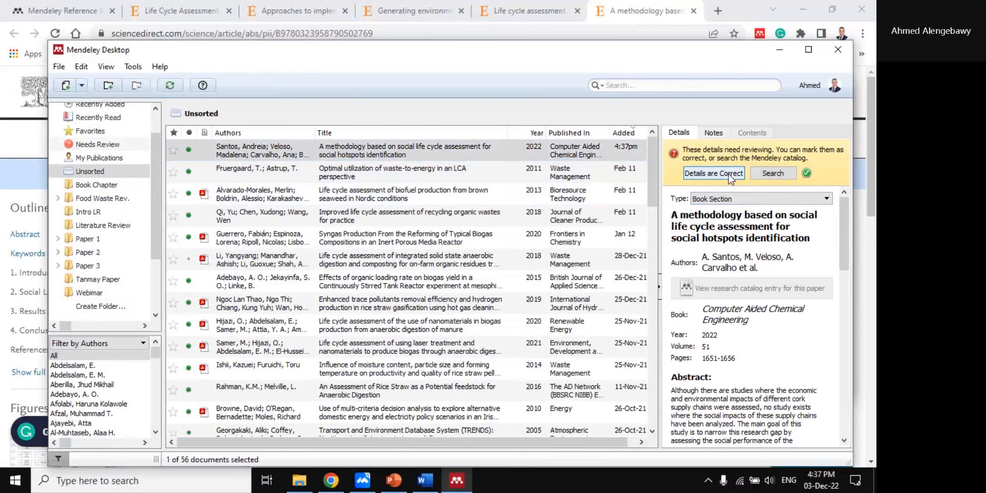
pyautogui.click(338, 170)
# - Add the social hotspots entry from Unsorted to the Webimar folder and select it there
pyautogui.click(338, 152)
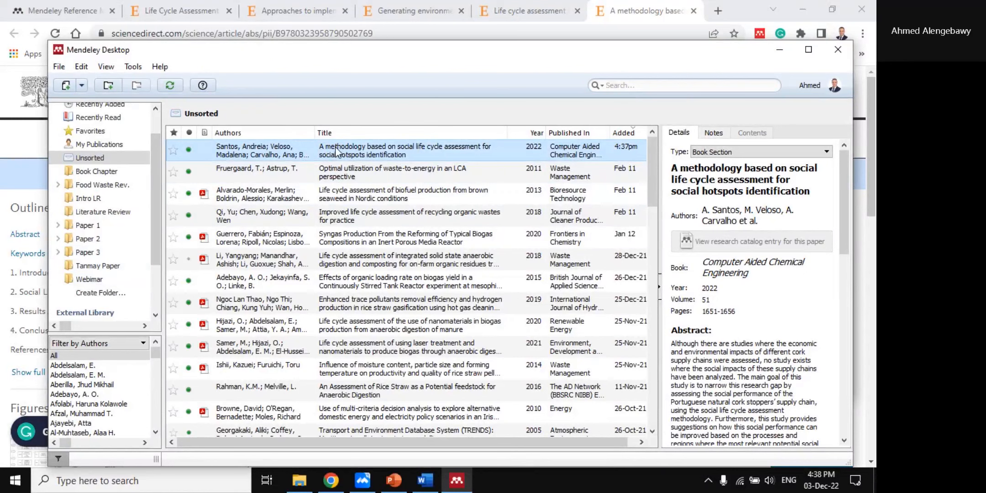
pyautogui.moveTo(334, 172); pyautogui.dragTo(84, 276)
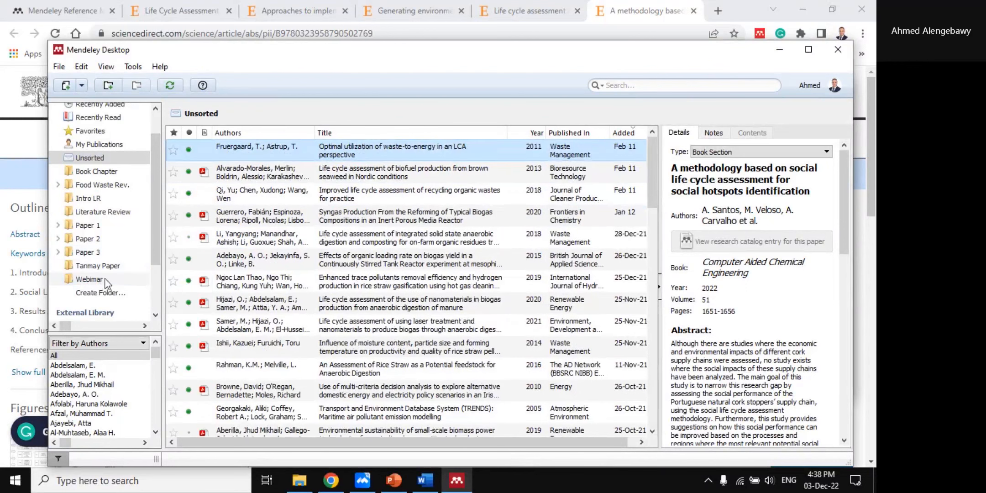
pyautogui.click(89, 279)
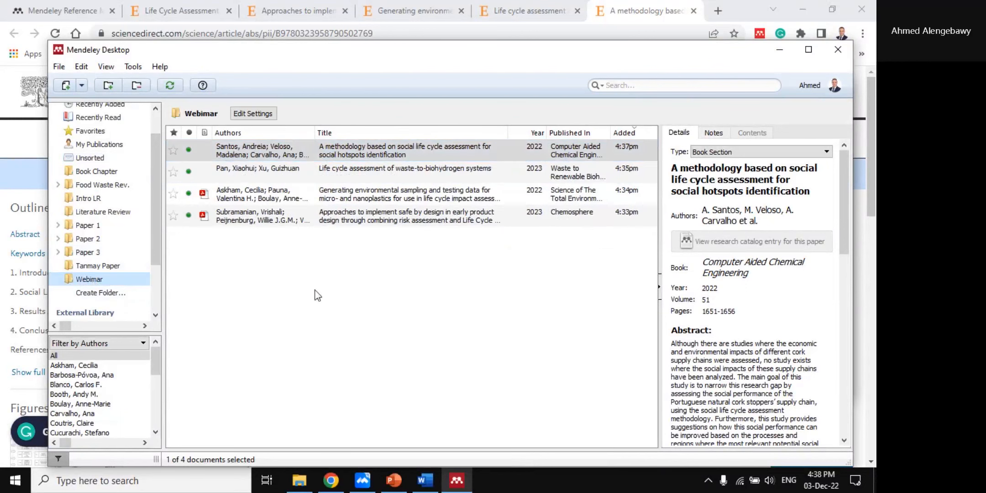
pyautogui.click(300, 154)
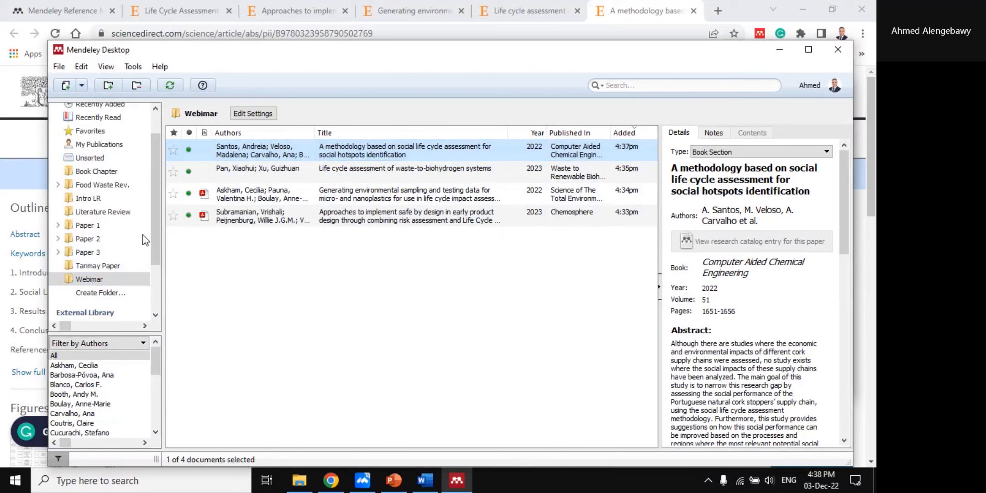
# - Add "Improved life cycle assessment of recycling organic wastes for practice" from Unsorted to the Webimar folder and select it there
pyautogui.click(90, 157)
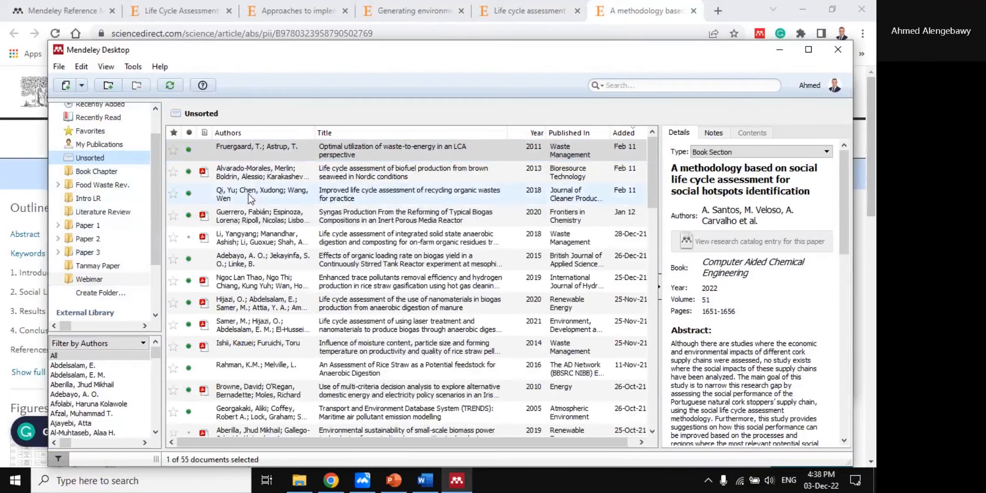
pyautogui.click(354, 202)
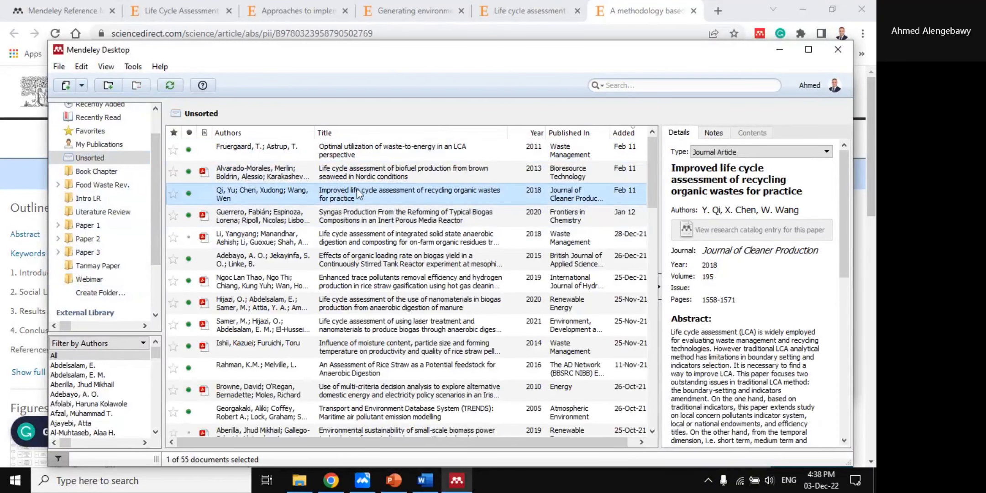
pyautogui.moveTo(335, 196); pyautogui.dragTo(87, 280)
pyautogui.moveTo(329, 197); pyautogui.dragTo(98, 282)
pyautogui.click(97, 280)
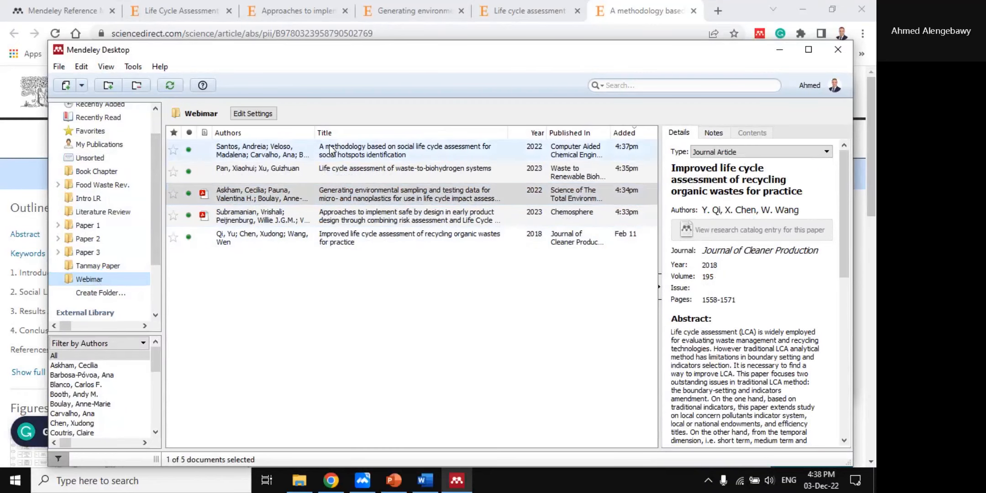
pyautogui.click(358, 244)
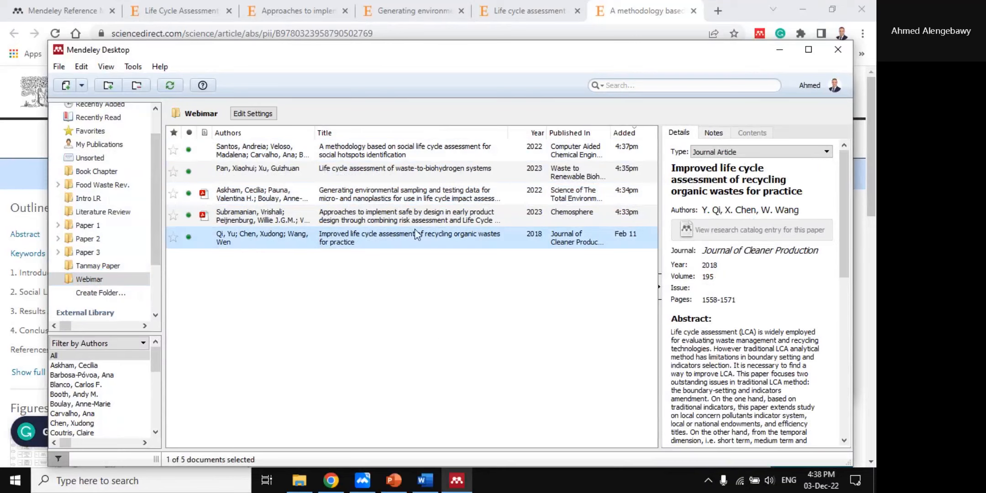
# - Switch to the Practical Example document in Word and go to its References section
pyautogui.click(416, 481)
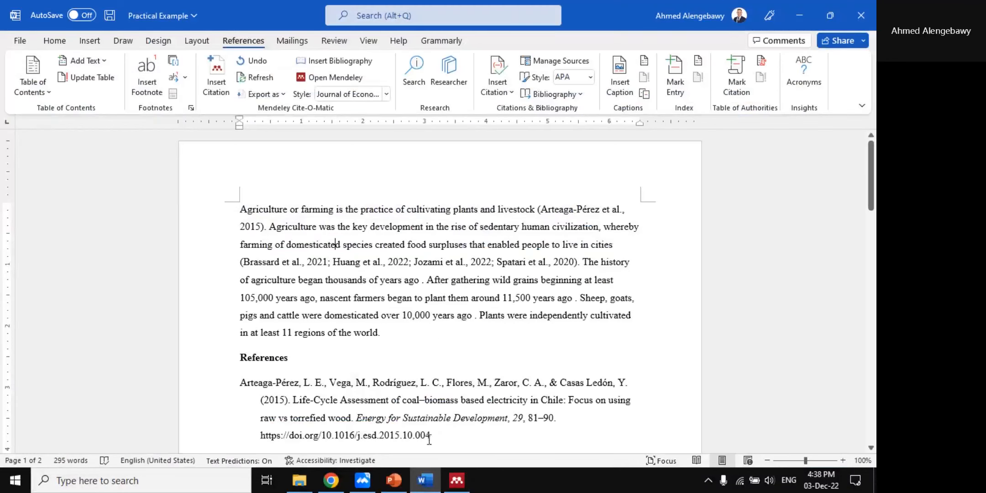
pyautogui.scroll(-3, 454, 312)
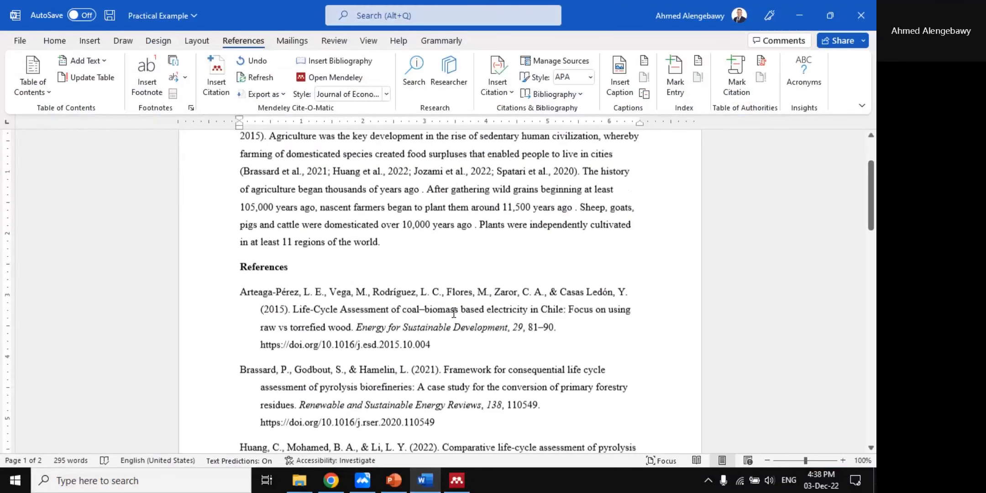
pyautogui.scroll(2, 450, 334)
pyautogui.scroll(-2, 447, 341)
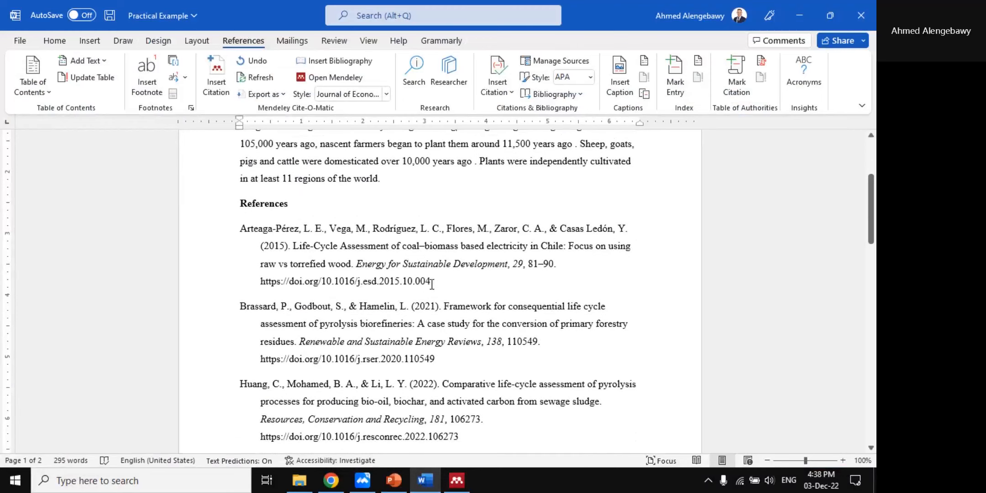
# - Delete "Life-Cycle Assessment of coal–biomass based electricity in Chile" from the first reference and most of the second reference's DOI link
pyautogui.click(328, 278)
pyautogui.tripleClick(375, 266)
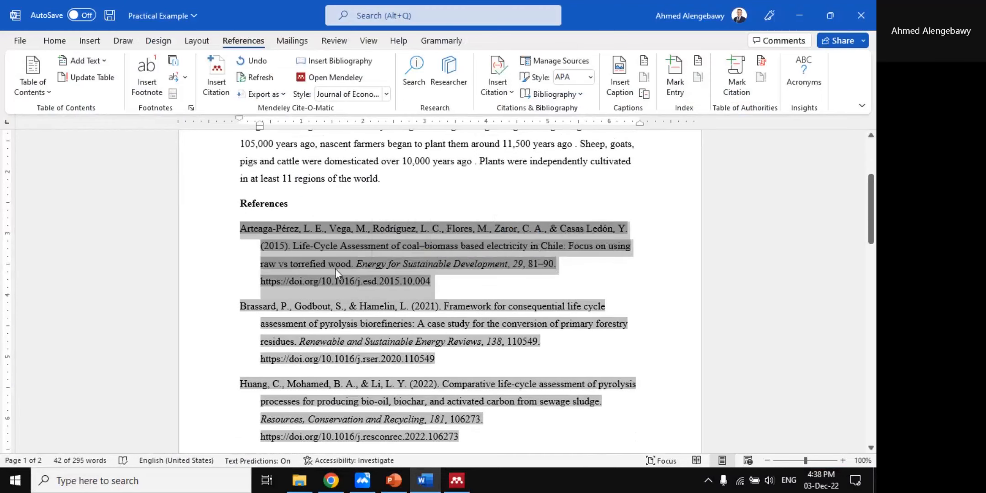
pyautogui.click(363, 246)
pyautogui.moveTo(293, 245); pyautogui.dragTo(561, 247)
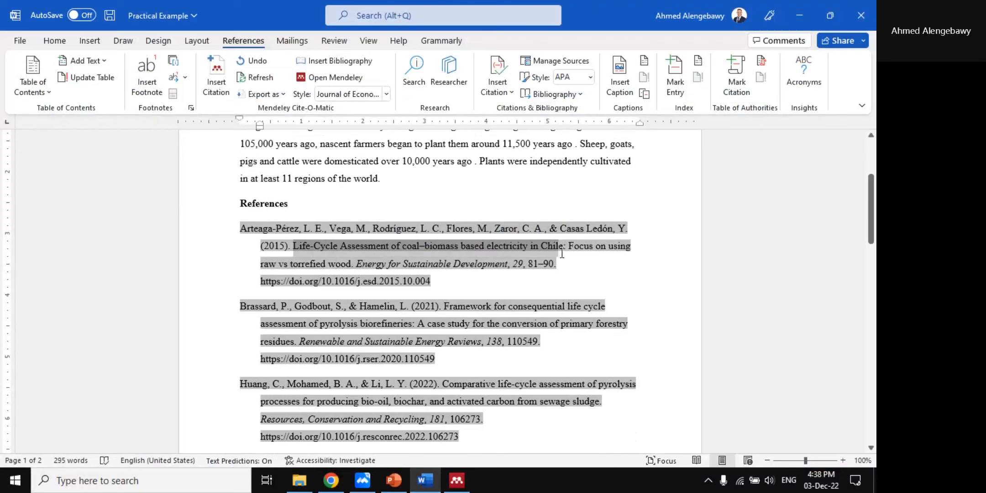
pyautogui.press('Delete')
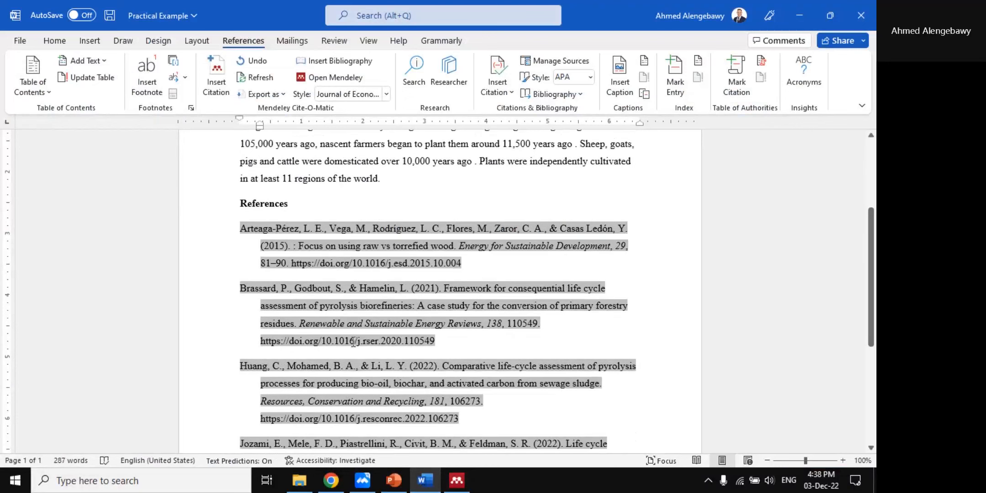
pyautogui.moveTo(294, 342); pyautogui.dragTo(439, 345)
pyautogui.press('Delete')
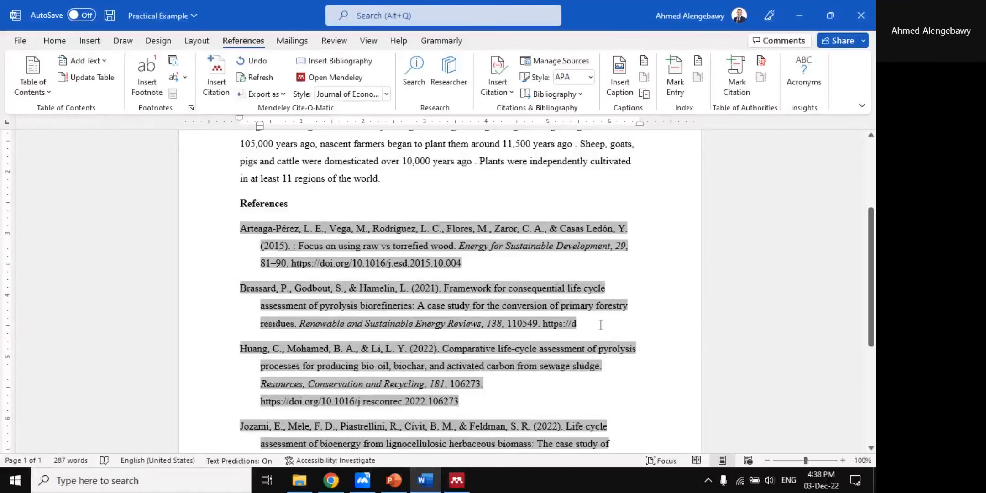
pyautogui.scroll(-2, 380, 284)
pyautogui.scroll(2, 380, 284)
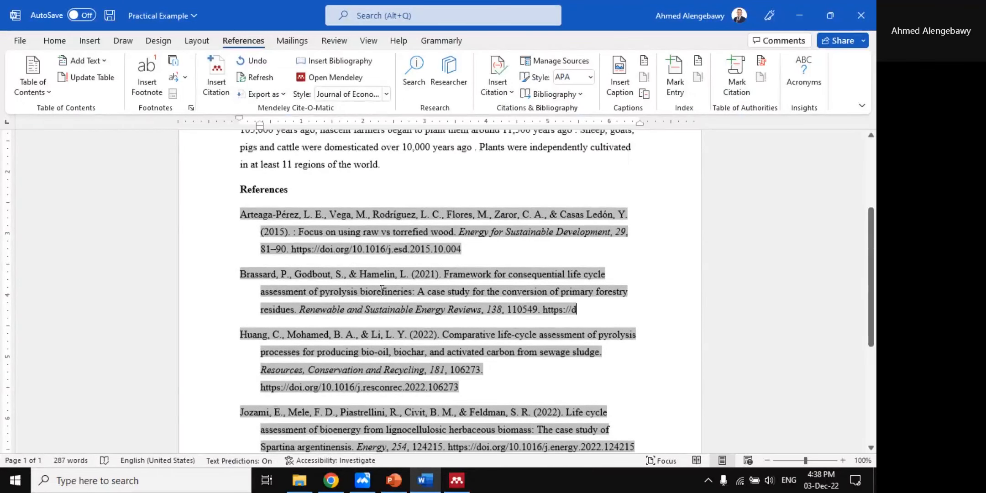
# - Refresh the Mendeley citations and bibliography, using the existing sewage sludge pyrolysis document instead of the trashed copy
pyautogui.click(258, 80)
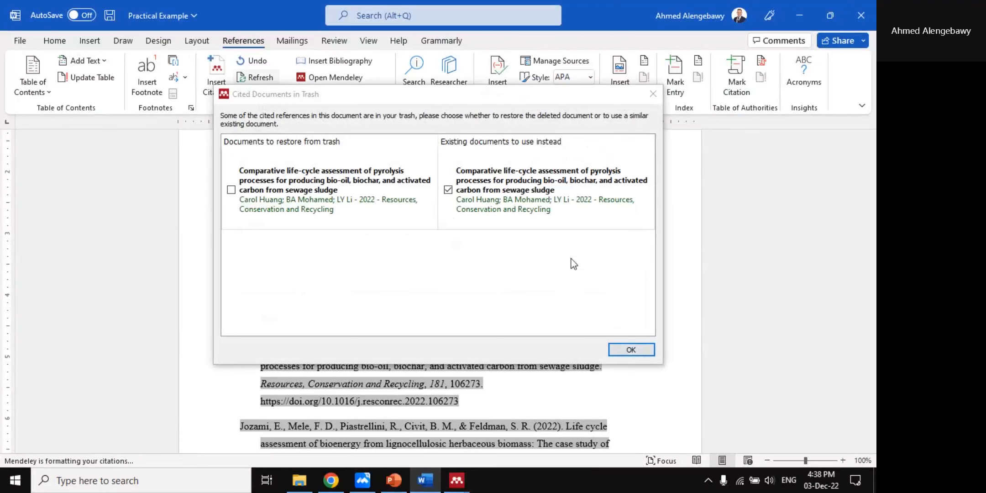
pyautogui.click(630, 349)
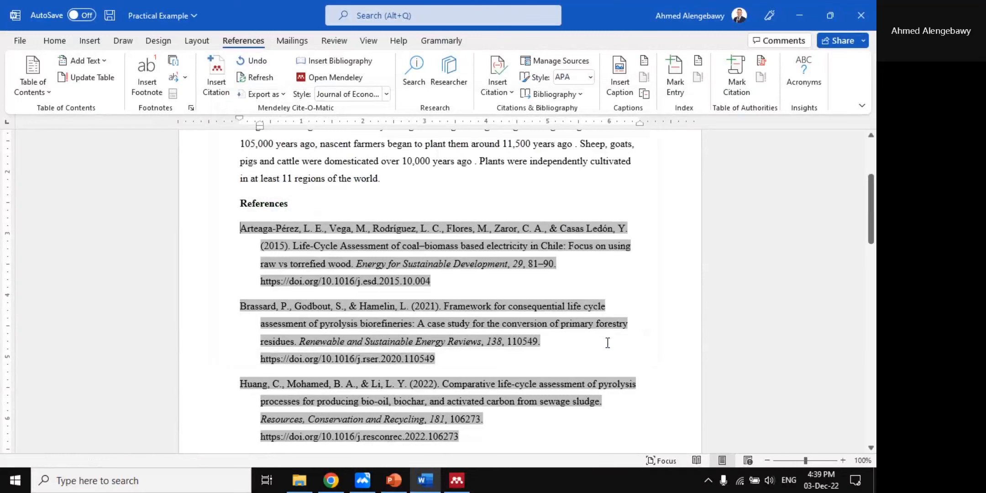
pyautogui.scroll(-1, 378, 316)
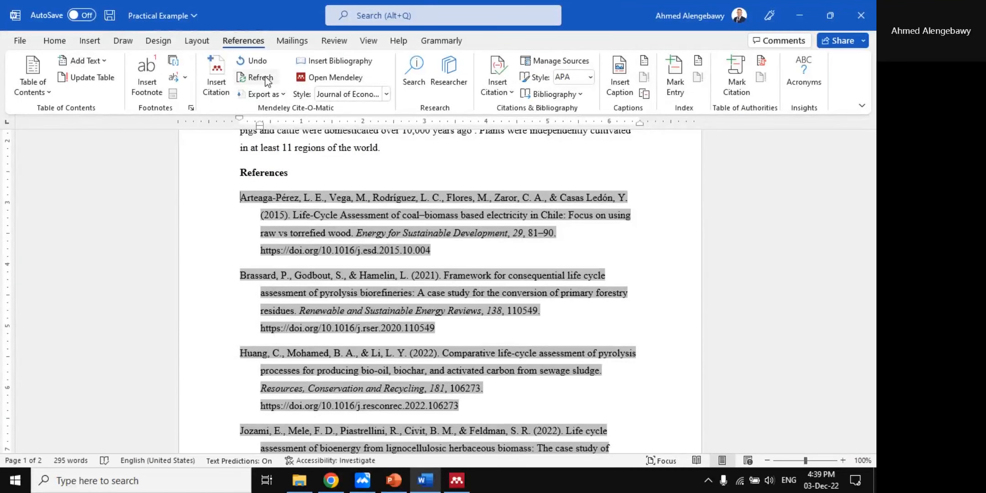
pyautogui.scroll(6, 388, 261)
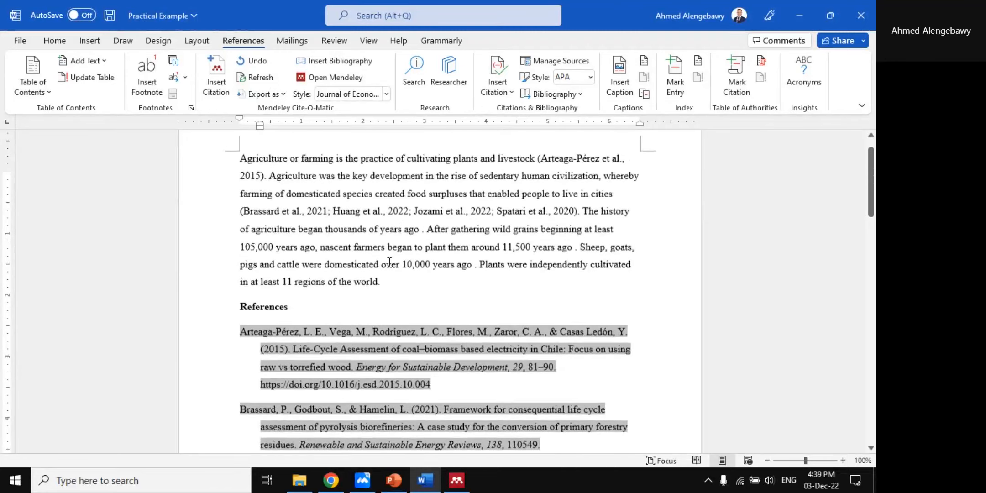
# - Edit the four-source citation in the paragraph and add the 2022 article "Understanding the environmental impacts of biogas utilization" by searching for its author
pyautogui.click(493, 267)
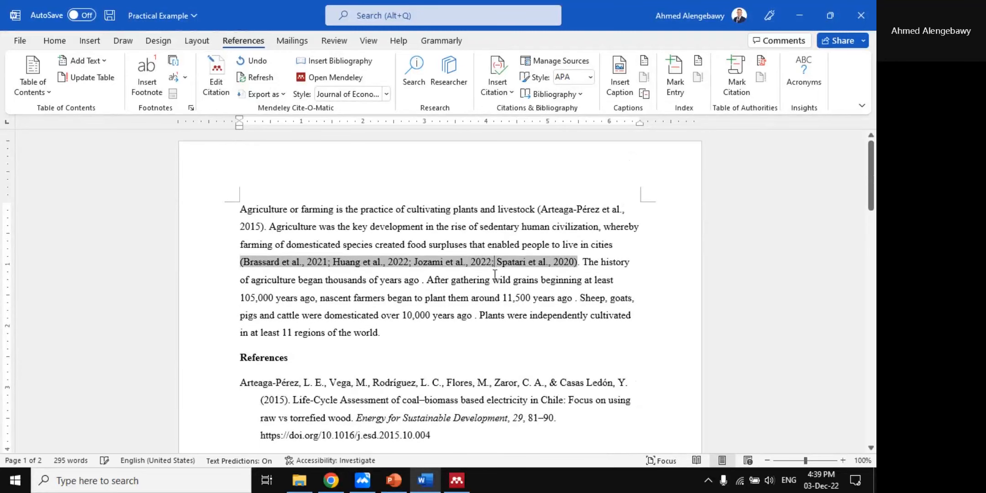
pyautogui.scroll(-1, 491, 274)
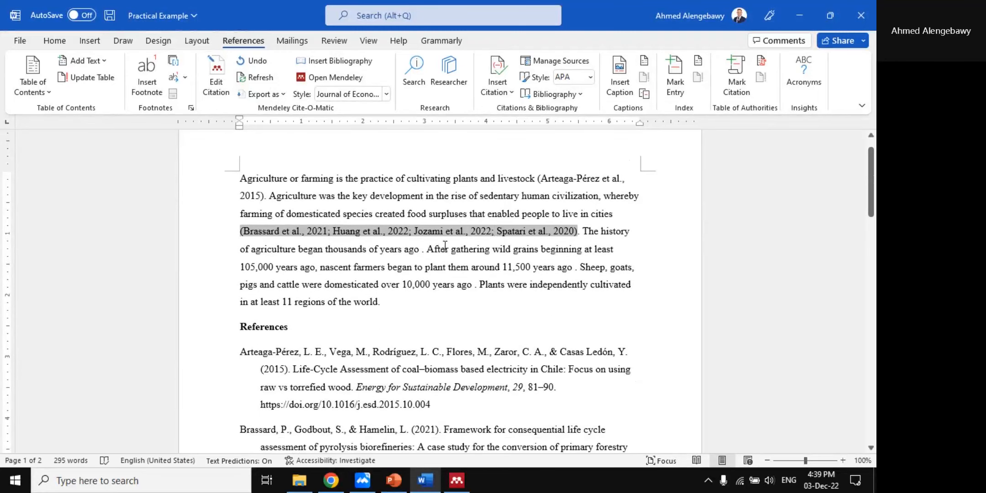
pyautogui.click(464, 268)
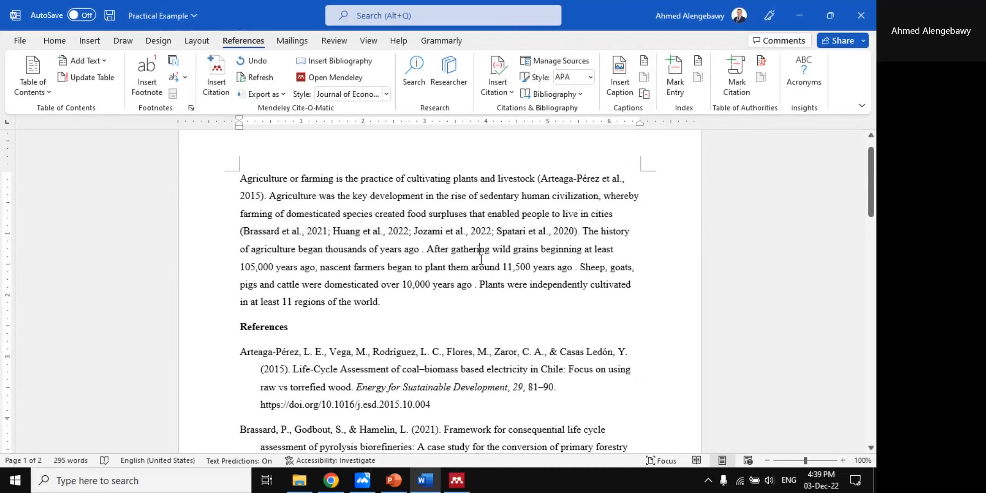
pyautogui.click(439, 231)
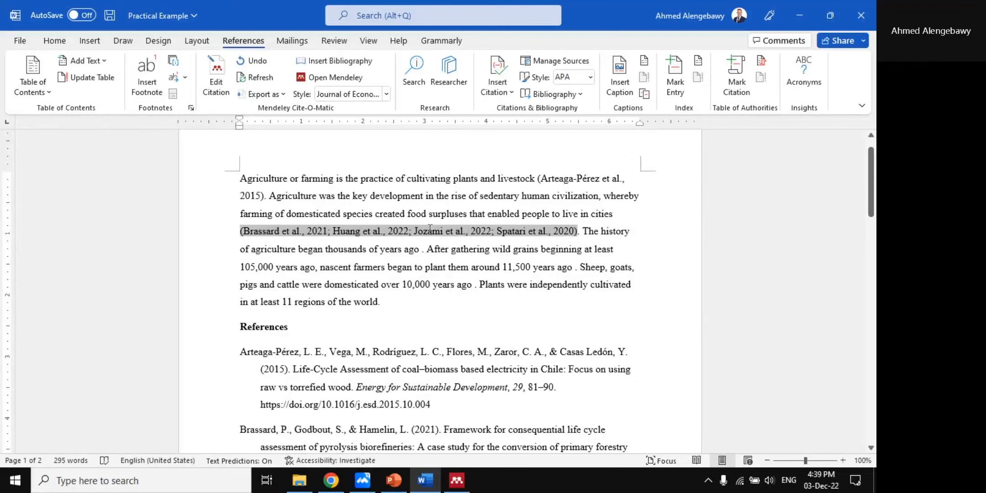
pyautogui.click(217, 73)
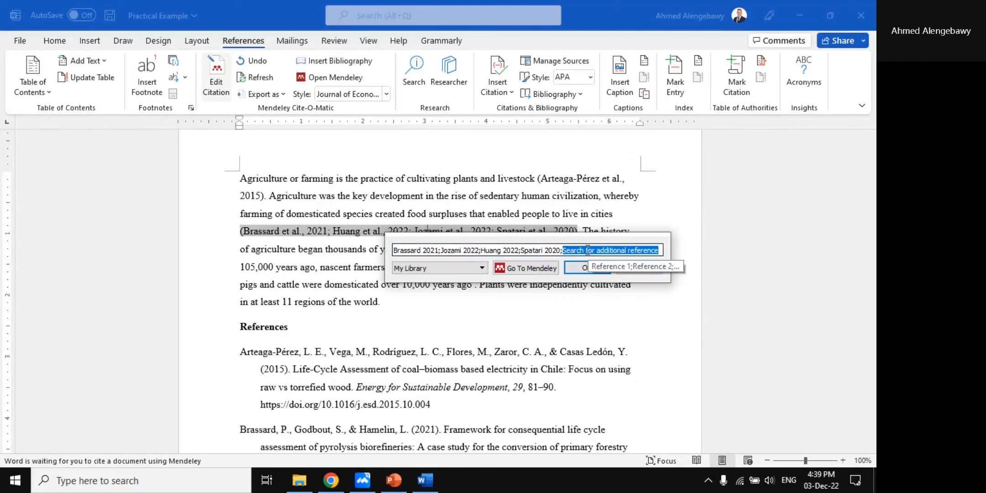
pyautogui.write('ahmed')
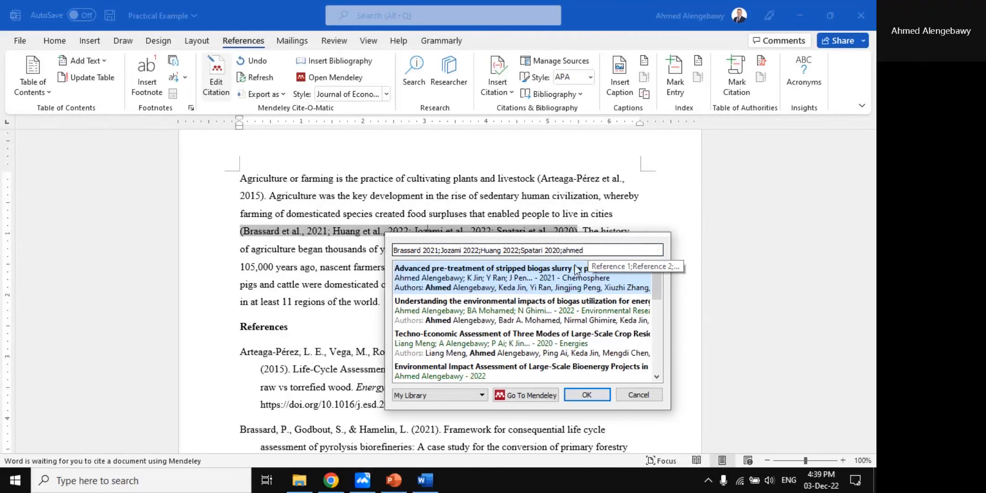
pyautogui.click(482, 312)
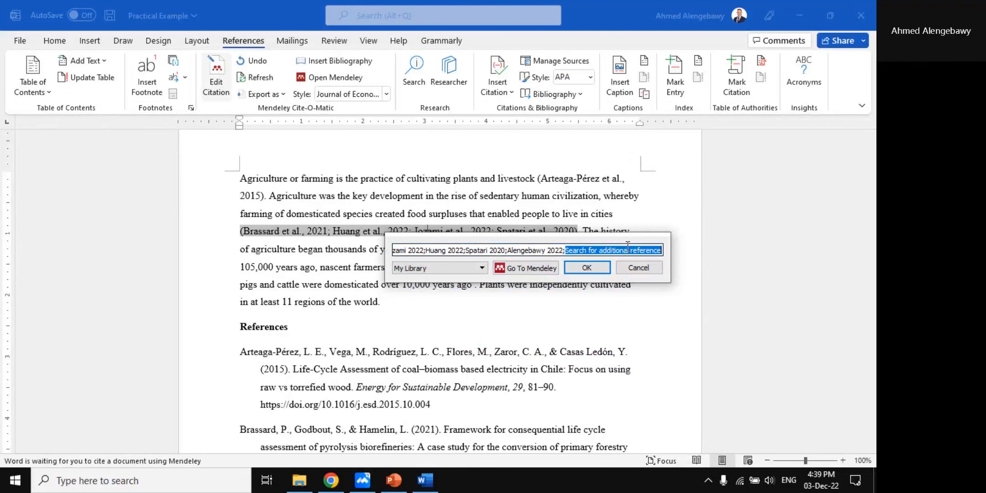
# - Try to cite "A methodology based on social life cycle assessment for social hotspots identification" from Mendeley's complete document list
pyautogui.click(525, 269)
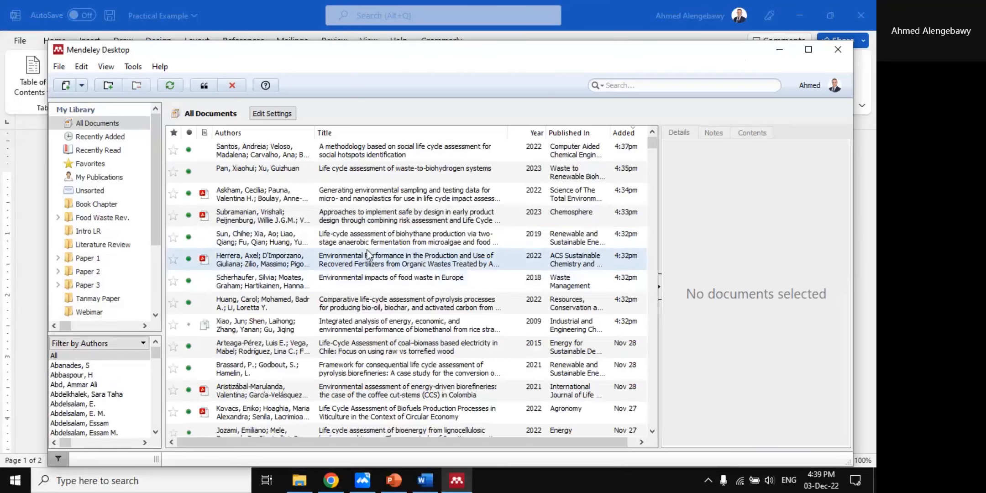
pyautogui.click(244, 153)
pyautogui.click(204, 86)
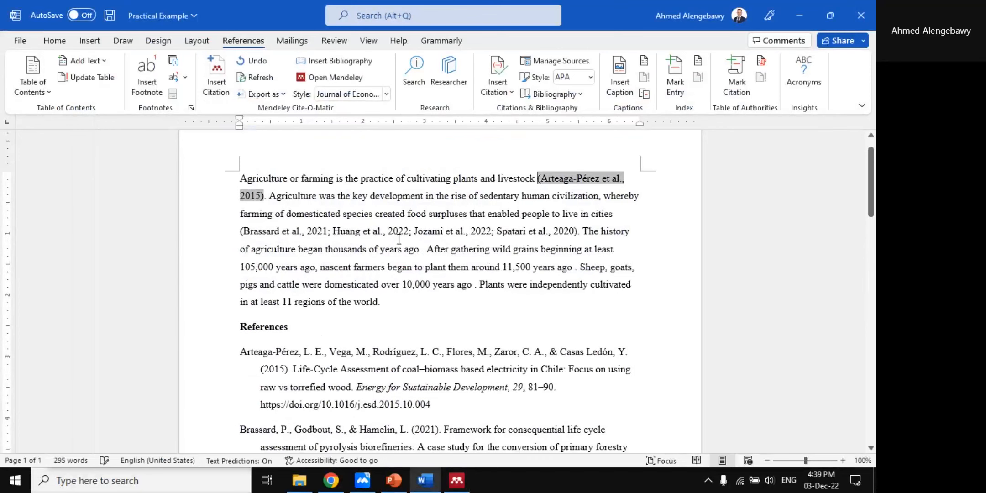
# - Try to add the social hotspots document to the four-source citation by picking it from Mendeley's Webimar folder
pyautogui.click(216, 73)
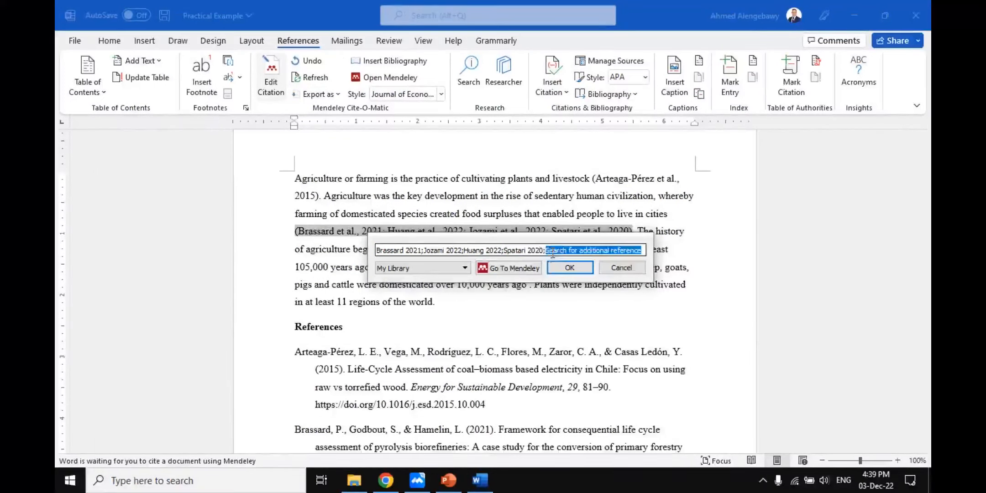
pyautogui.click(553, 252)
pyautogui.click(558, 249)
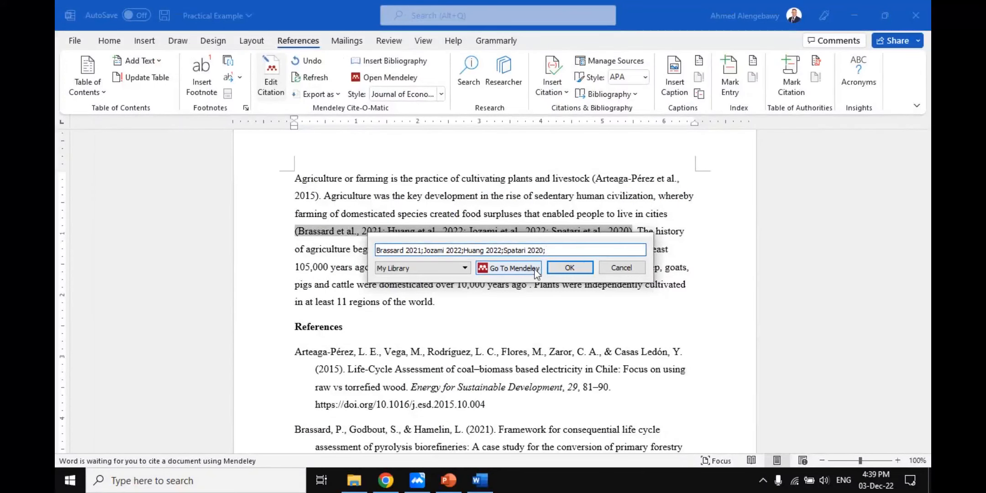
pyautogui.click(515, 269)
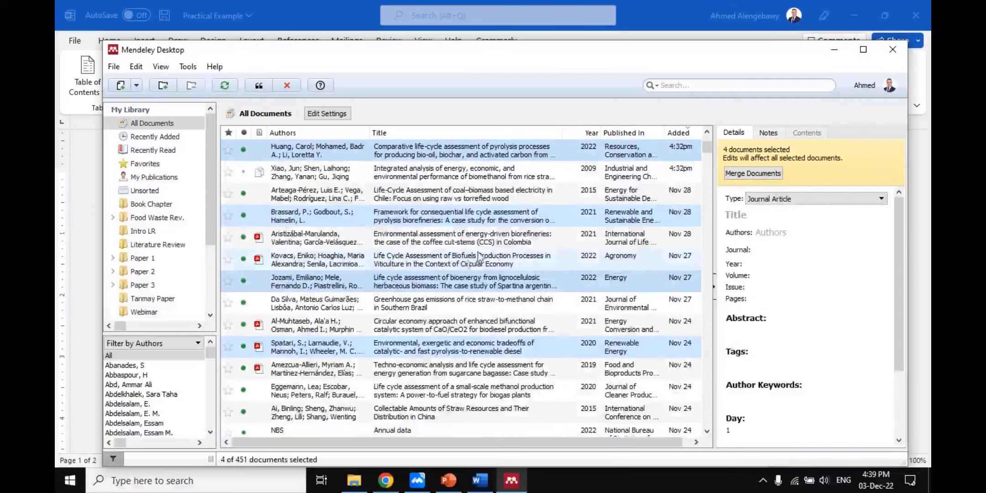
pyautogui.click(440, 181)
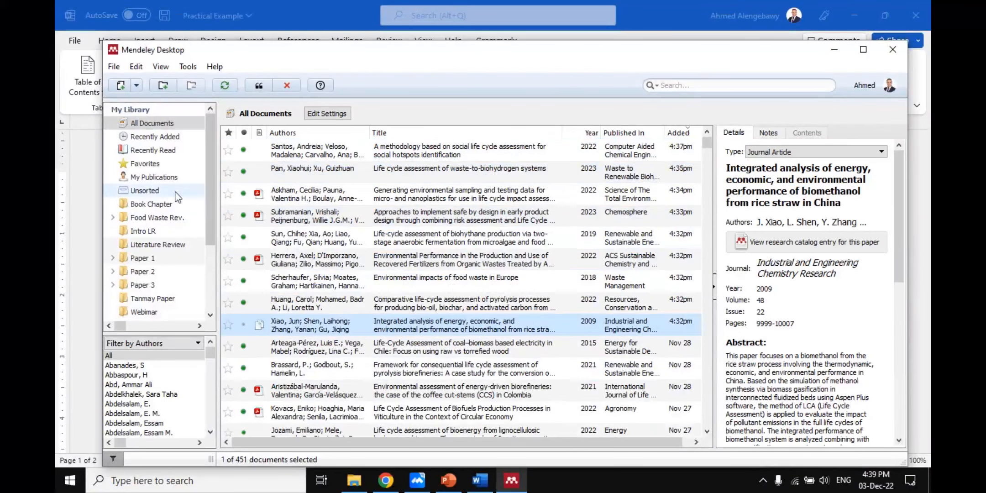
pyautogui.click(155, 313)
pyautogui.click(410, 153)
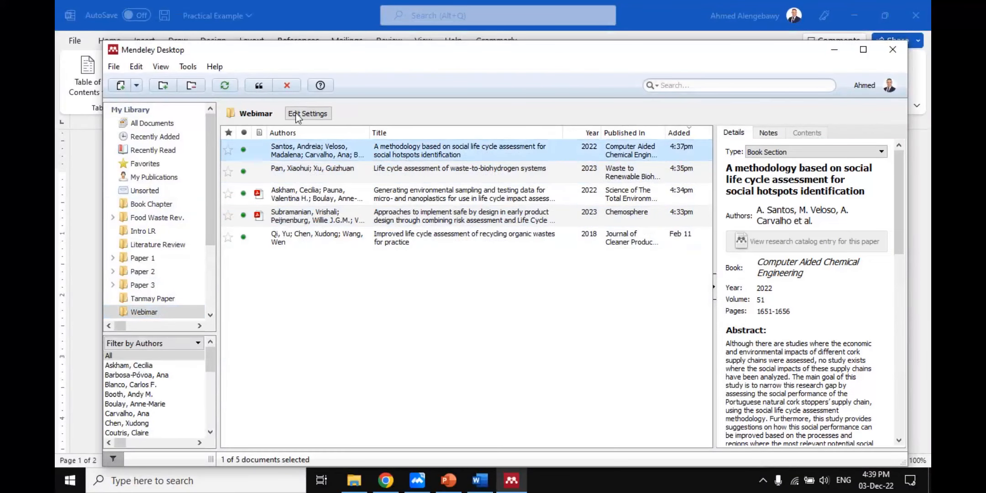
pyautogui.click(259, 85)
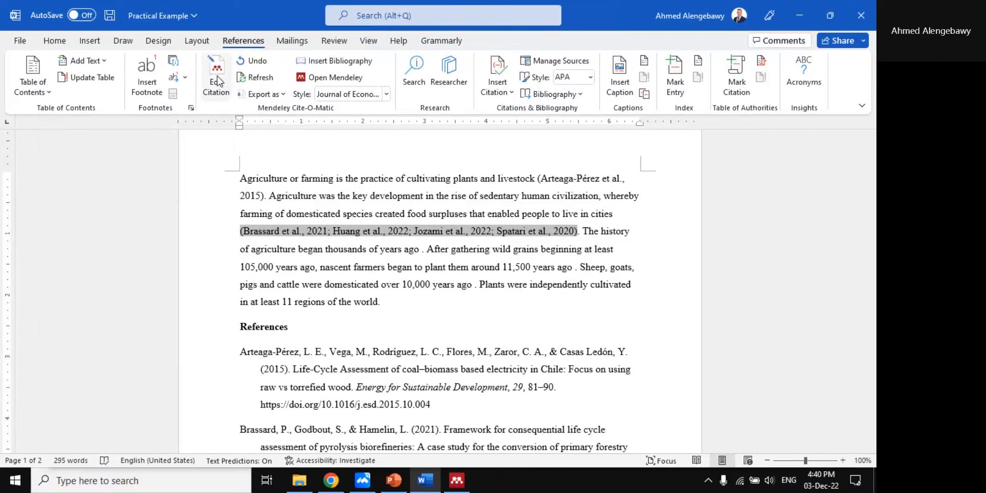
# - Edit the four-source citation and add the 2022 social hotspots methodology document by searching for its first author
pyautogui.click(216, 76)
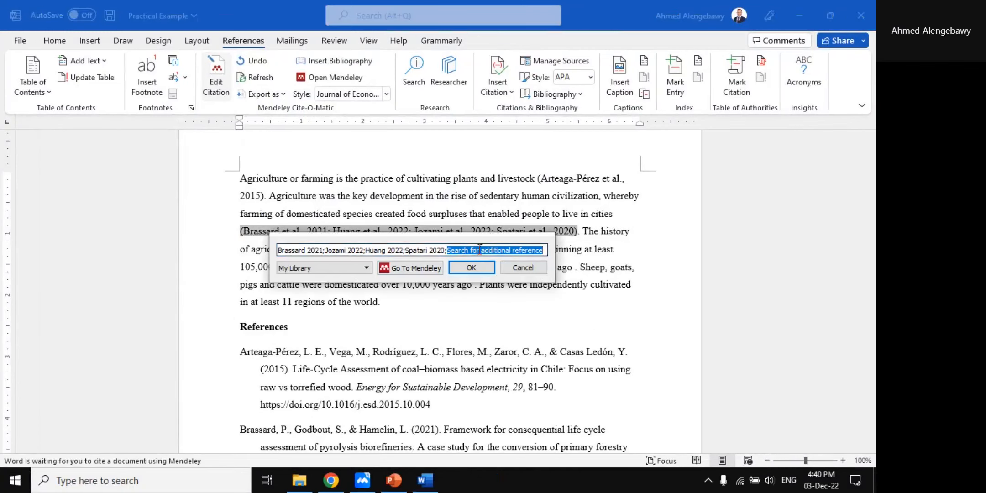
pyautogui.write('santo')
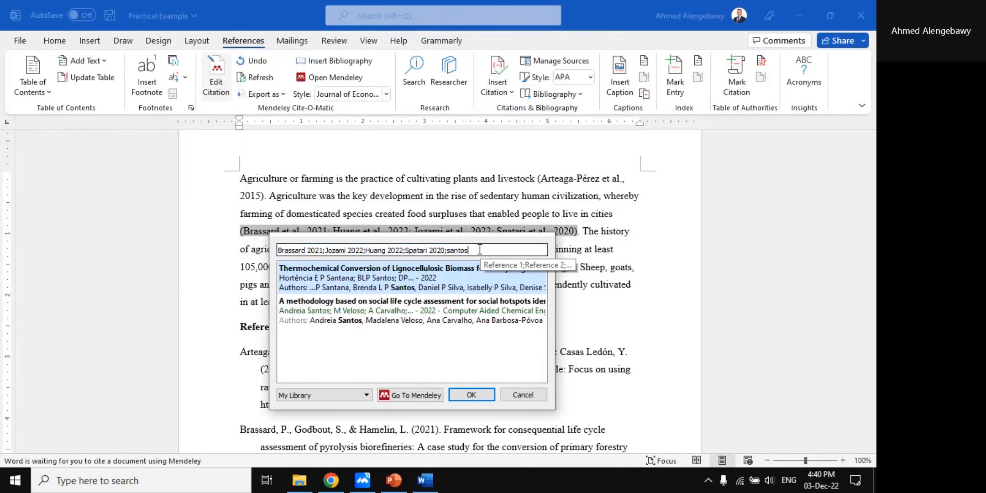
pyautogui.write('s')
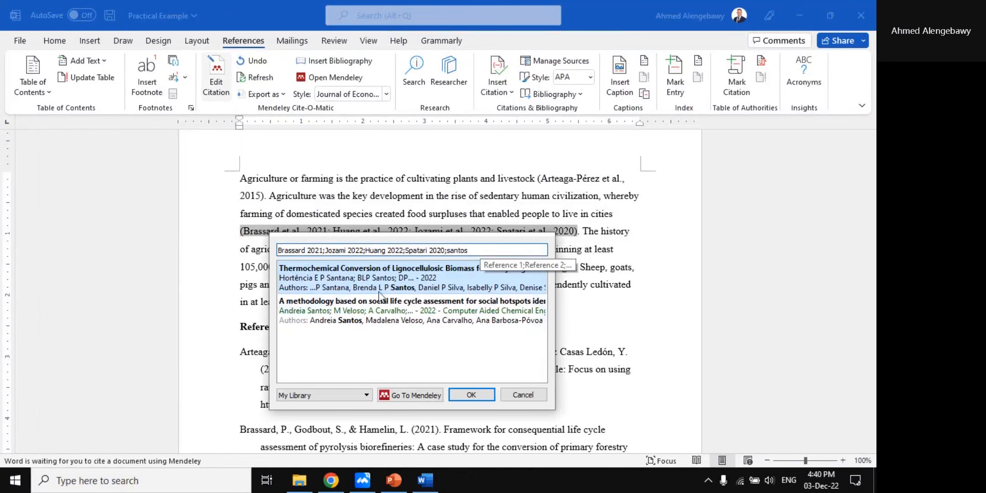
pyautogui.click(344, 315)
pyautogui.click(473, 268)
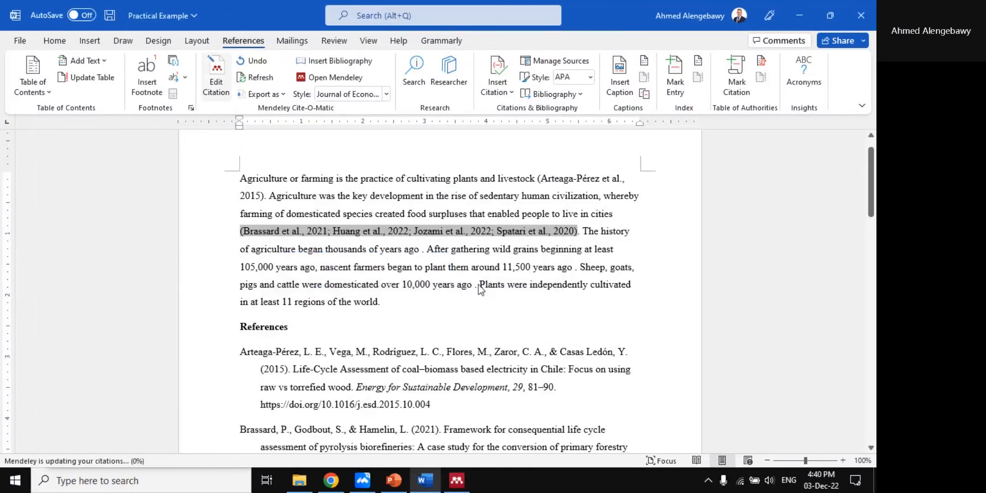
# - Highlight the social hotspots entry in the reference list and review the edited in-text citation in the paragraph
pyautogui.scroll(-10, 516, 231)
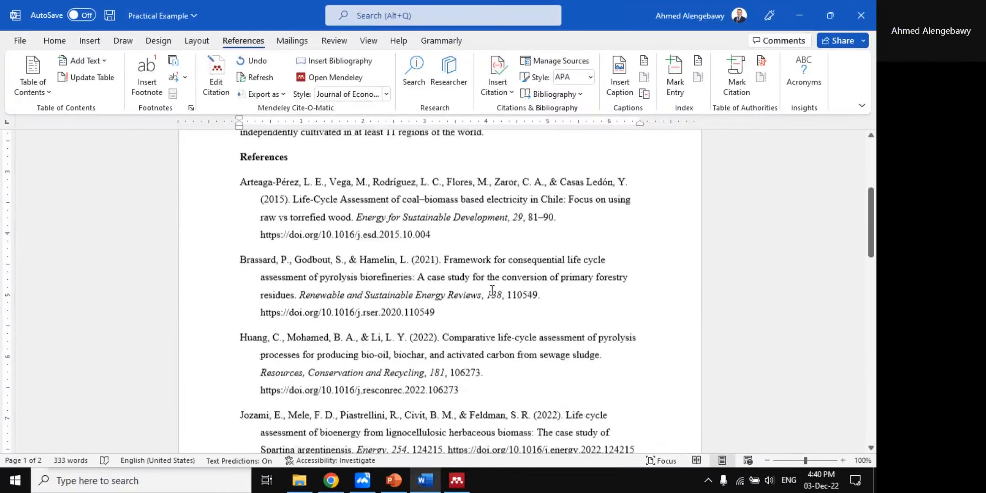
pyautogui.scroll(-1, 316, 263)
pyautogui.scroll(3, 301, 198)
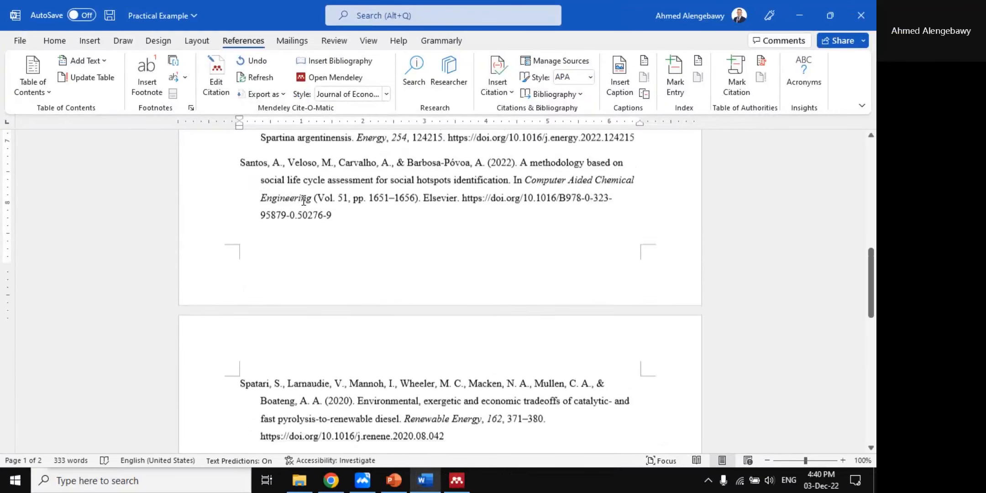
pyautogui.moveTo(240, 183); pyautogui.dragTo(332, 235)
pyautogui.scroll(10, 414, 275)
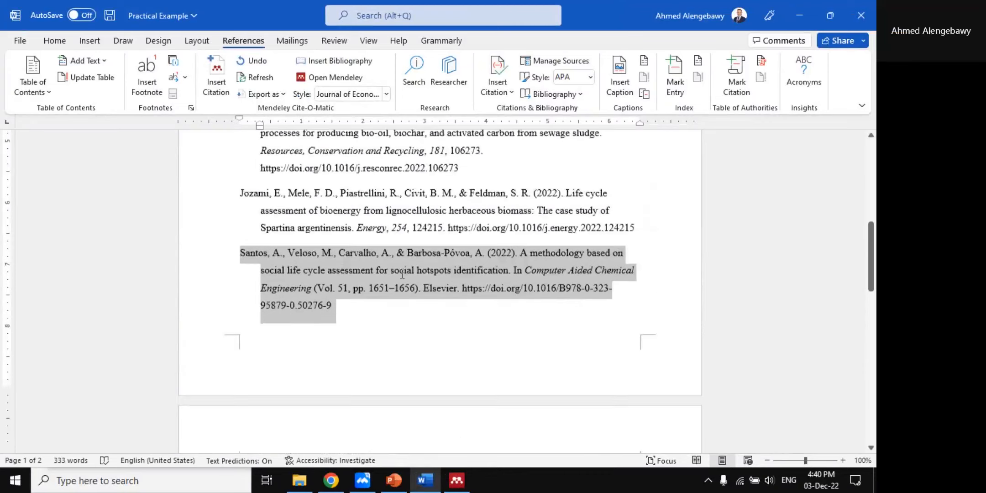
pyautogui.scroll(1, 414, 275)
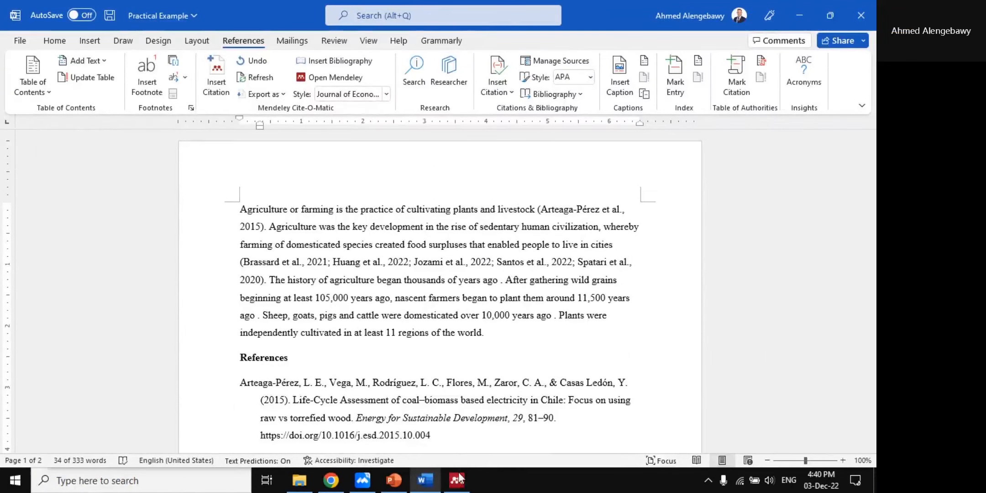
# - Switch to Mendeley, look up the social hotspots document's details by its DOI, and open its article link
pyautogui.click(457, 481)
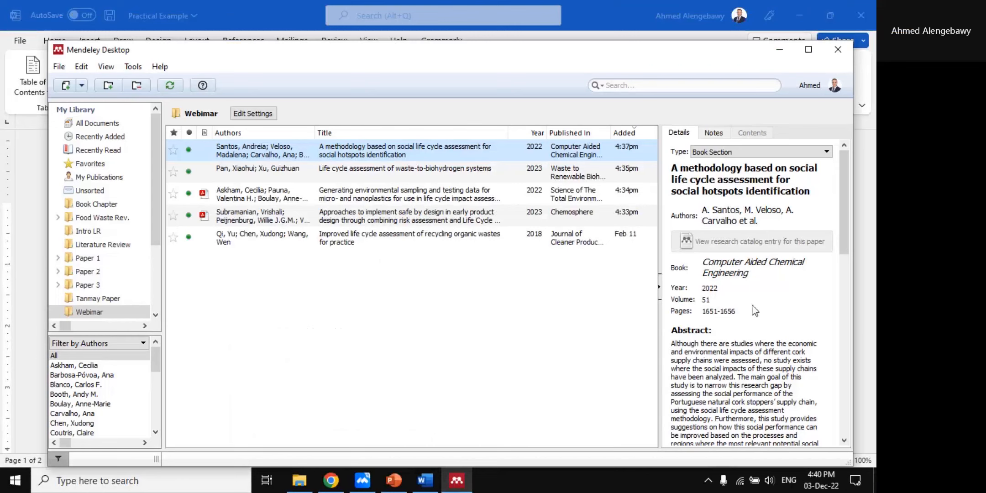
pyautogui.scroll(-10, 775, 311)
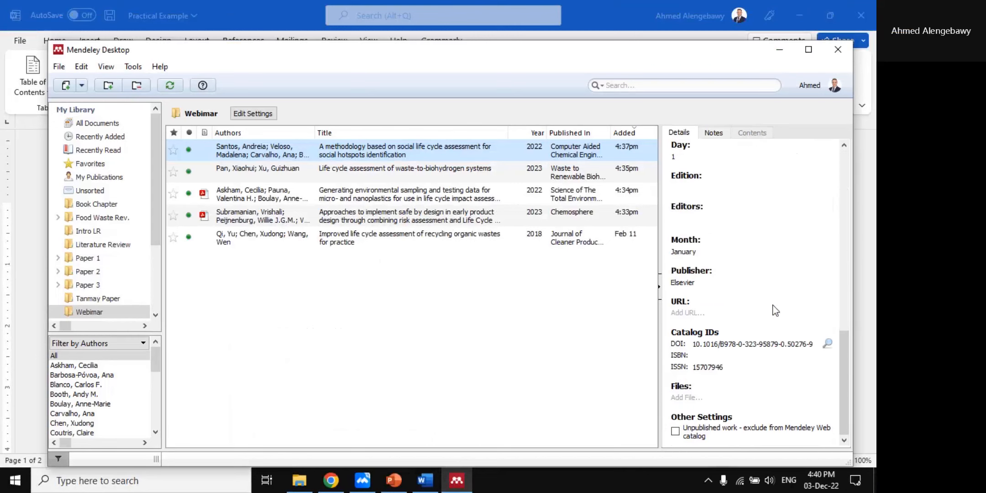
pyautogui.click(680, 314)
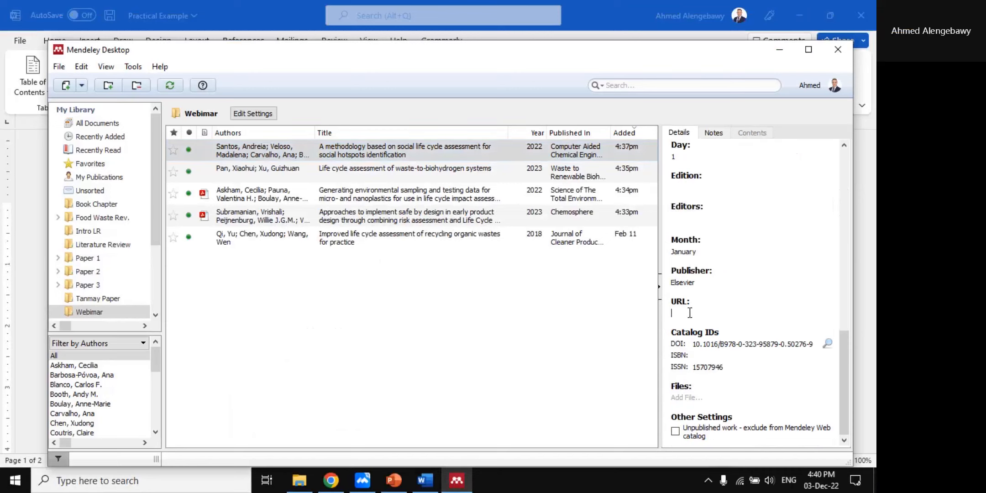
pyautogui.click(828, 344)
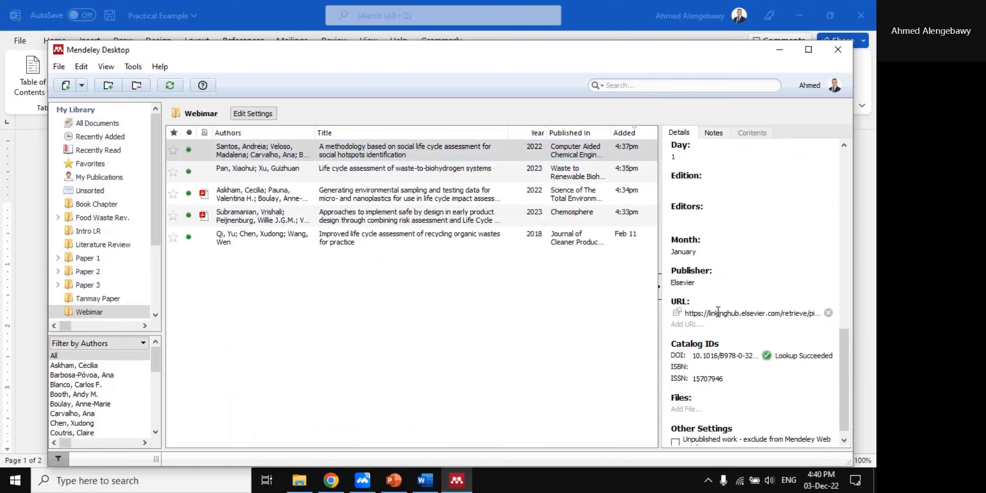
pyautogui.click(678, 314)
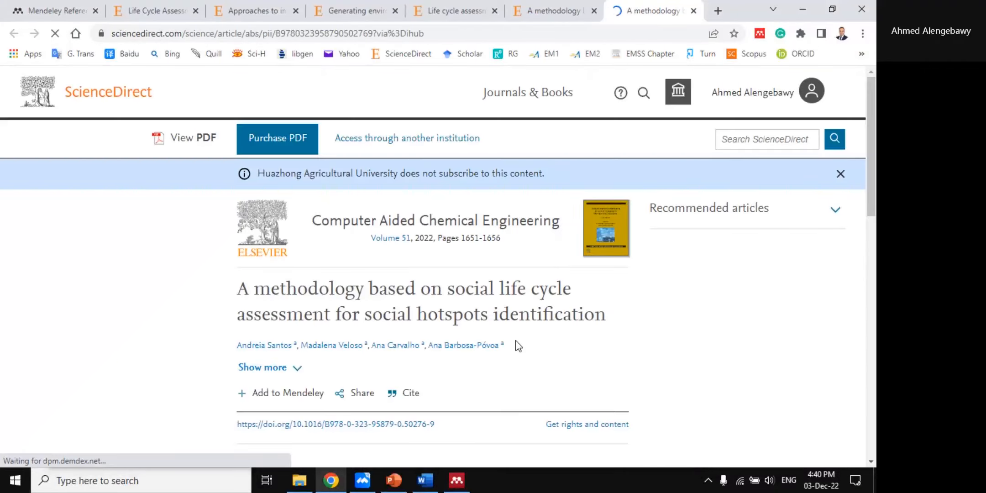
# - Return to Mendeley and export all five Webimar documents to the Downloads folder as a BibTeX file named My Collection
pyautogui.click(457, 481)
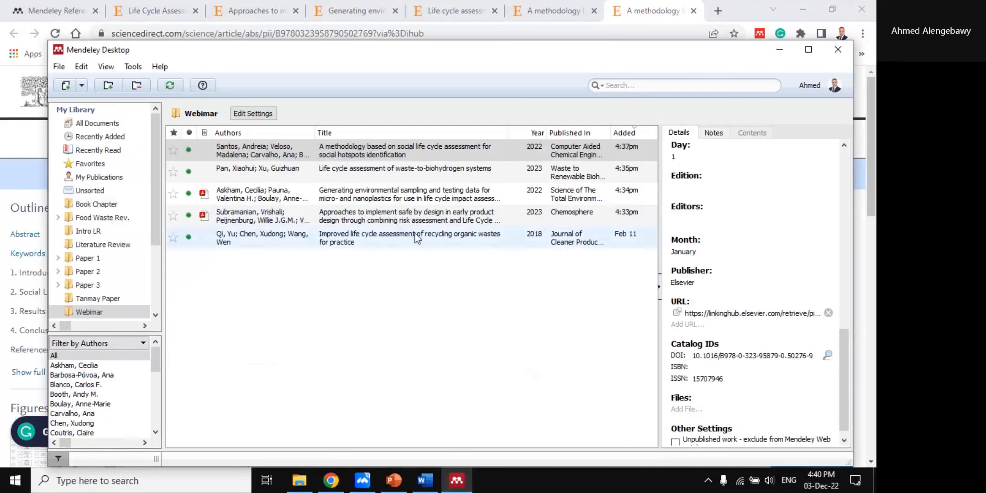
pyautogui.click(84, 68)
pyautogui.moveTo(111, 70)
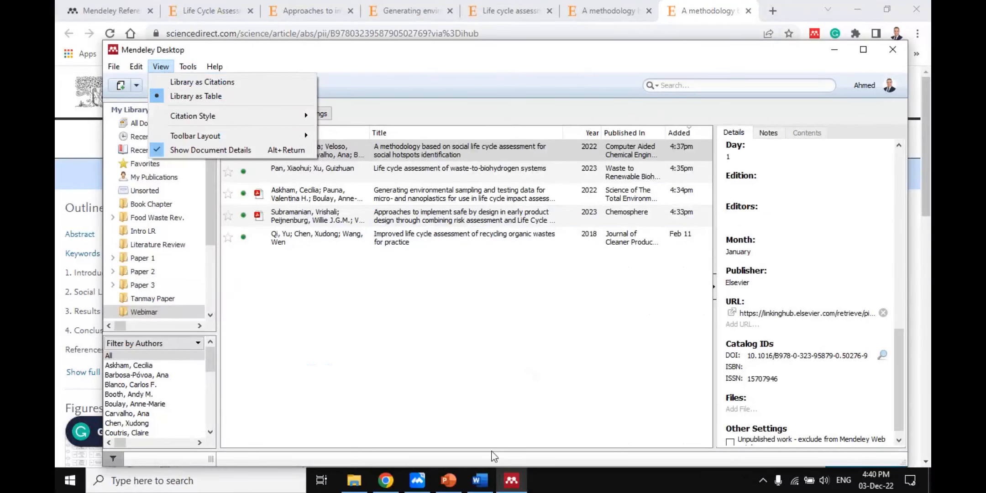
pyautogui.click(351, 306)
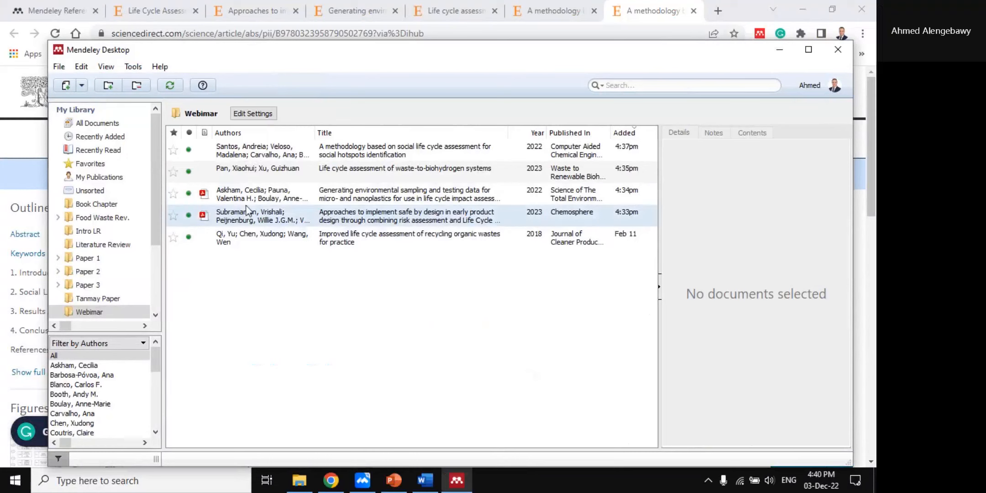
pyautogui.moveTo(251, 149); pyautogui.dragTo(247, 243)
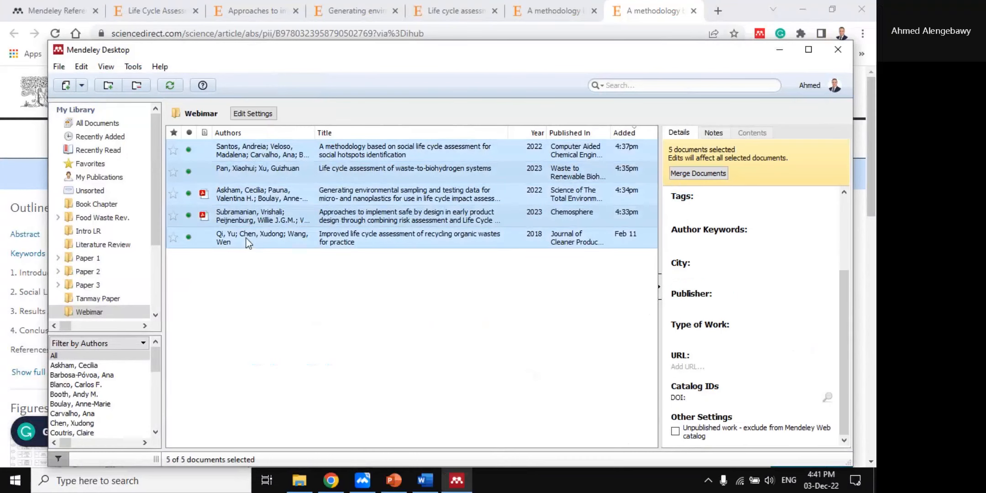
pyautogui.rightClick(235, 154)
pyautogui.moveTo(317, 259)
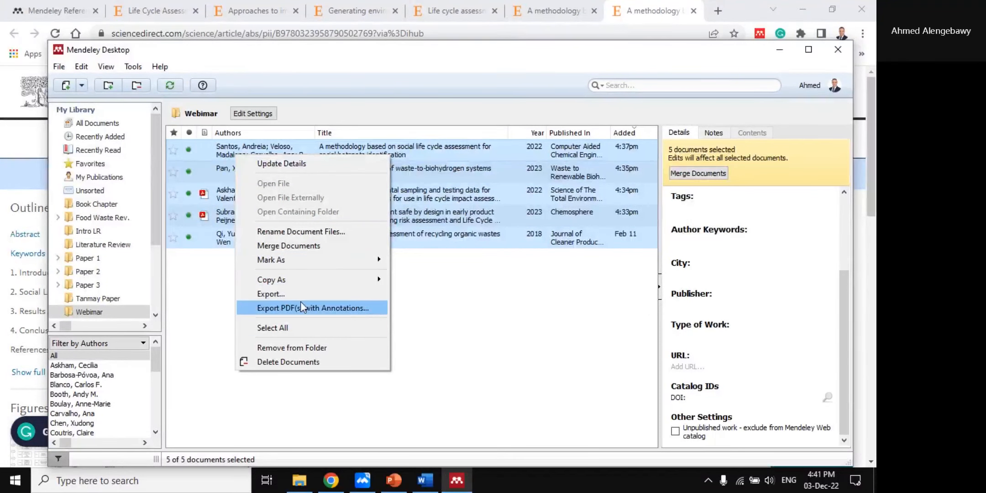
pyautogui.click(279, 294)
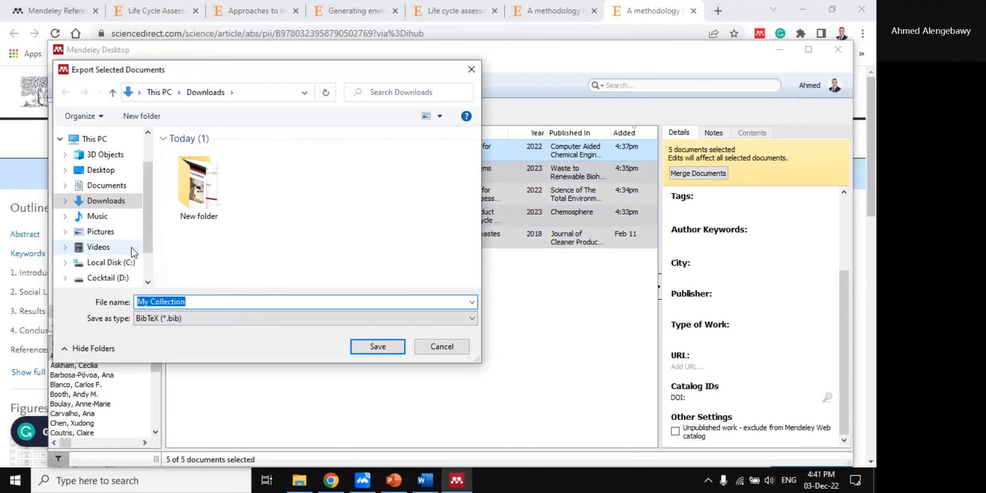
pyautogui.click(188, 319)
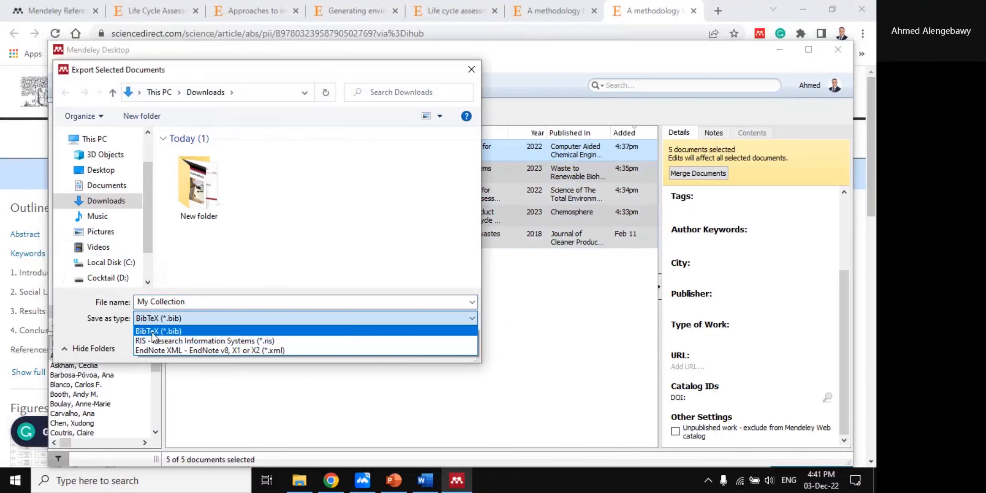
pyautogui.click(167, 334)
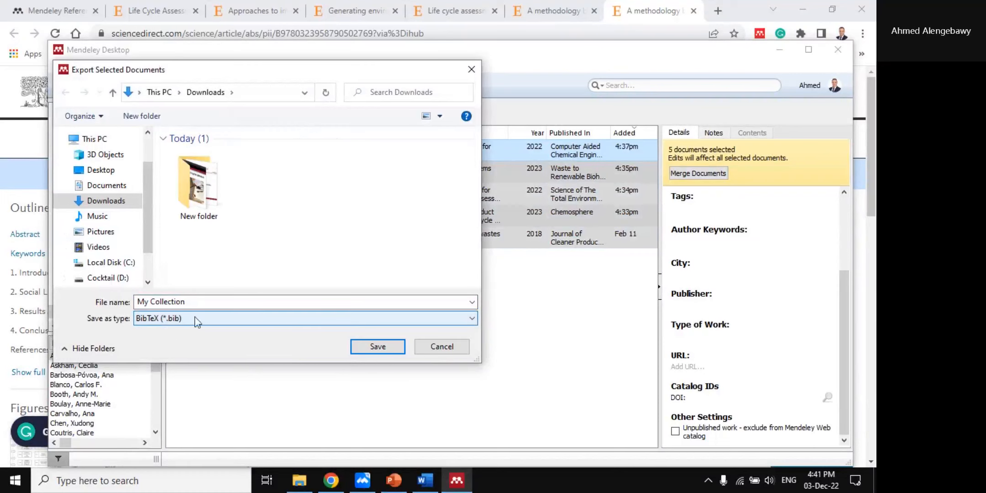
pyautogui.click(381, 348)
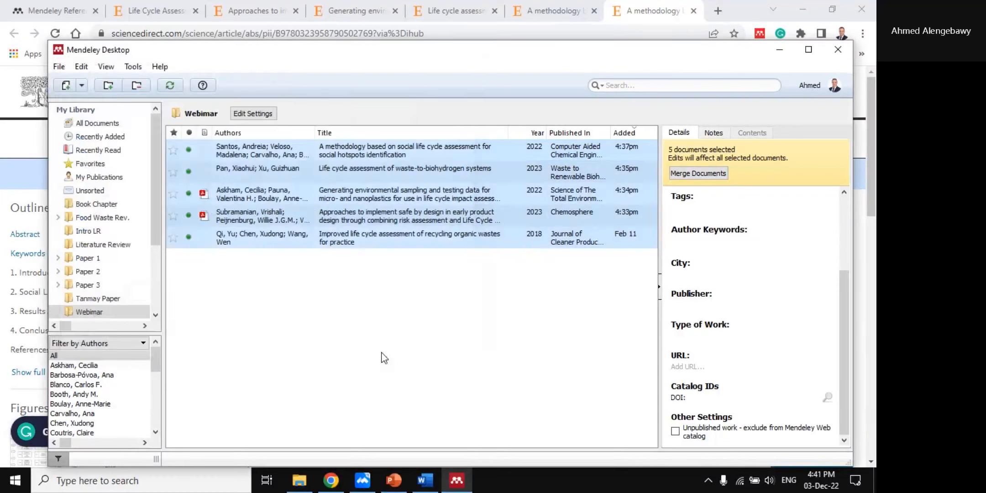
pyautogui.click(397, 366)
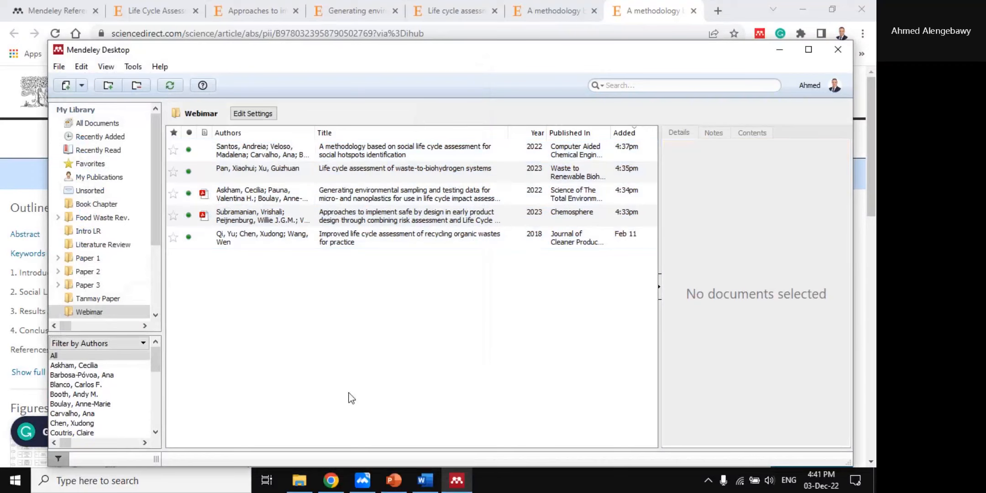
# - Locate the exported My Collection BibTeX file in the Downloads folder in File Explorer
pyautogui.click(305, 481)
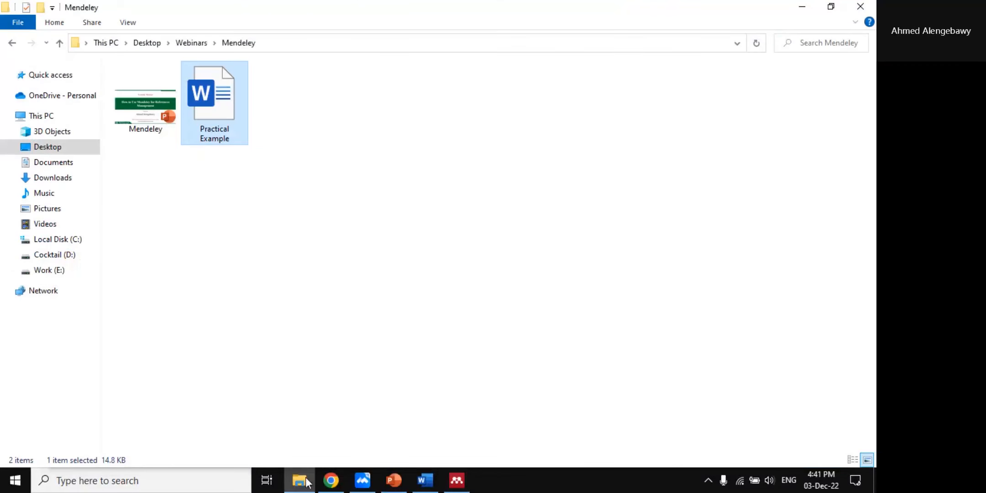
pyautogui.click(64, 179)
pyautogui.click(143, 128)
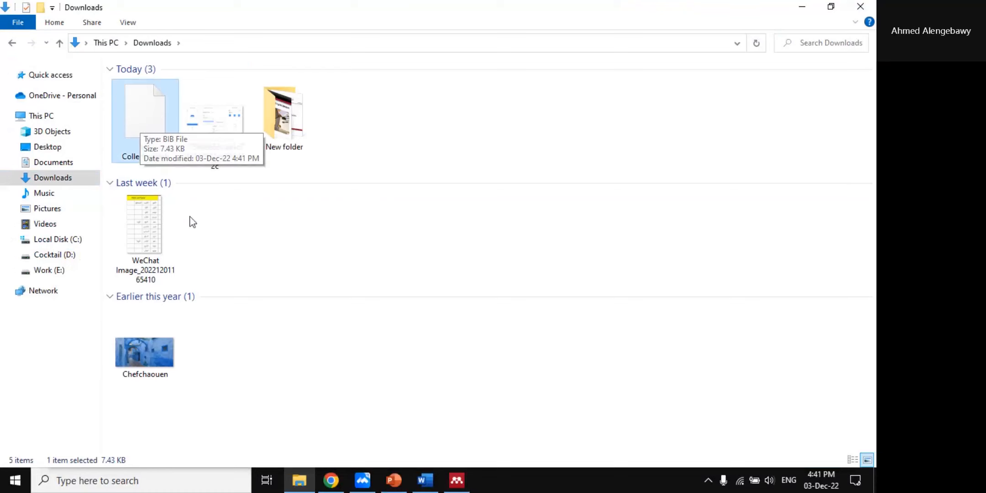
pyautogui.moveTo(150, 128); pyautogui.dragTo(389, 340)
# - Switch to Mendeley and import the BibTeX file My Collection.bib from Downloads into the Webimar folder
pyautogui.click(338, 279)
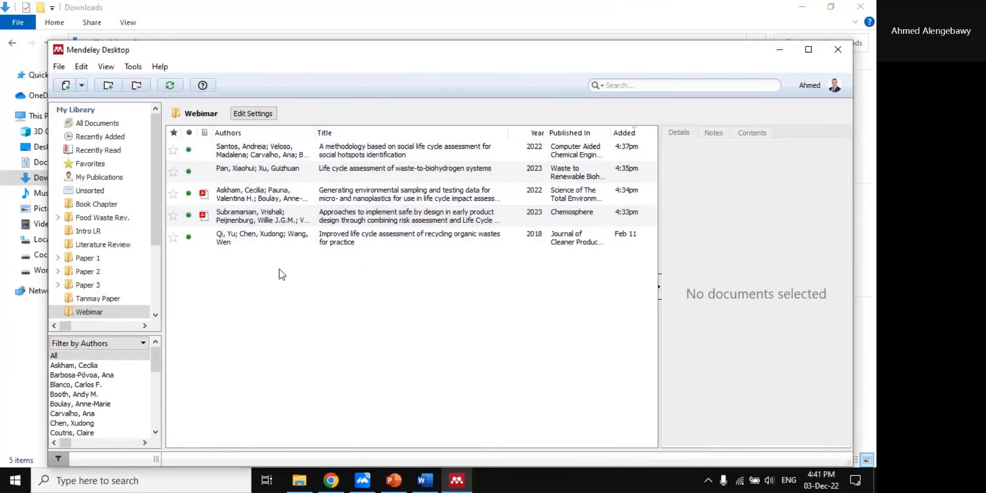
pyautogui.click(83, 67)
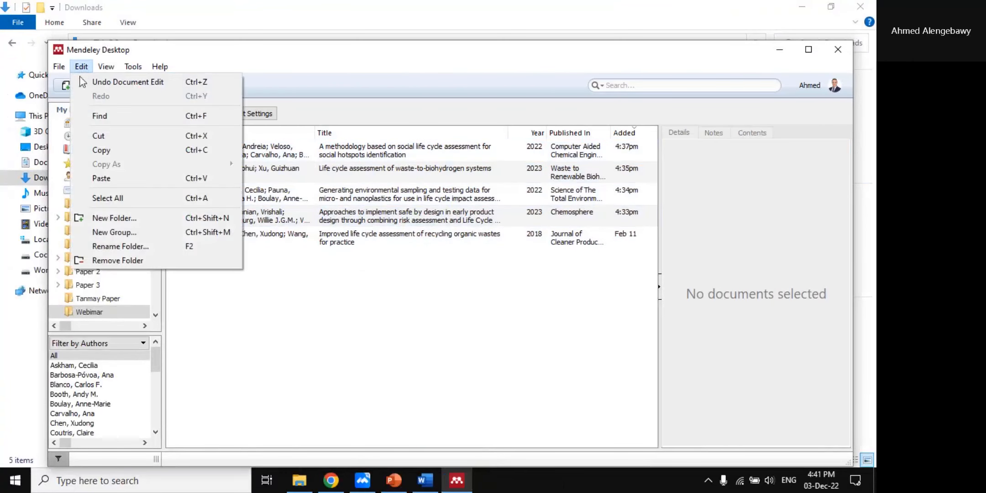
pyautogui.click(64, 70)
pyautogui.click(60, 68)
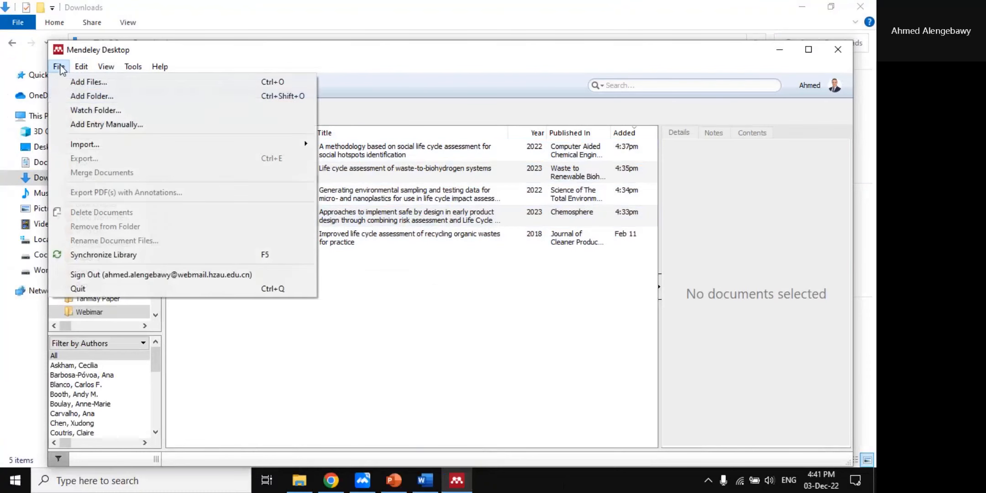
pyautogui.moveTo(106, 146)
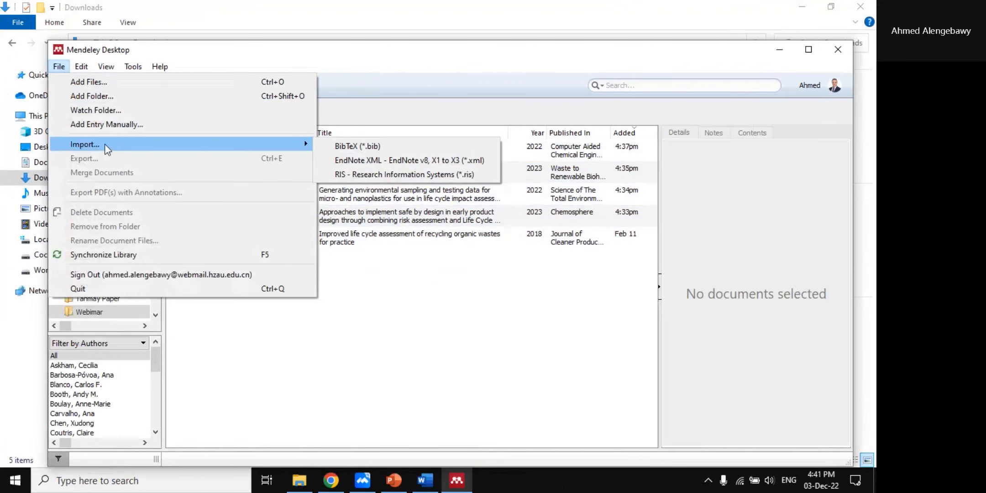
pyautogui.click(369, 146)
pyautogui.click(194, 190)
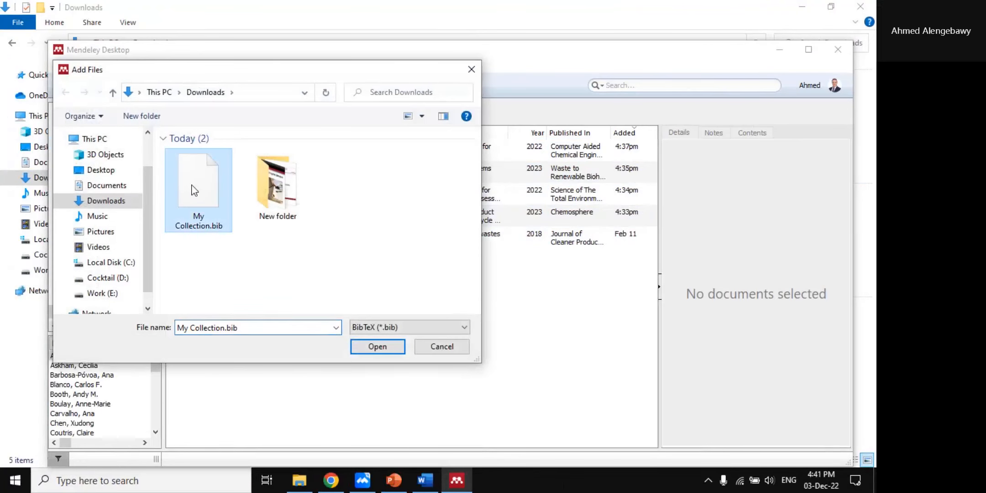
pyautogui.click(371, 347)
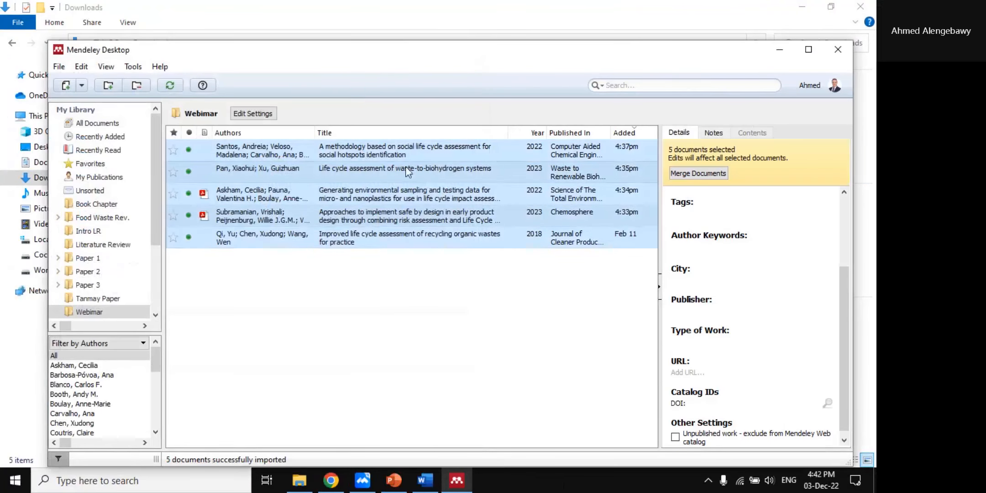
pyautogui.click(409, 288)
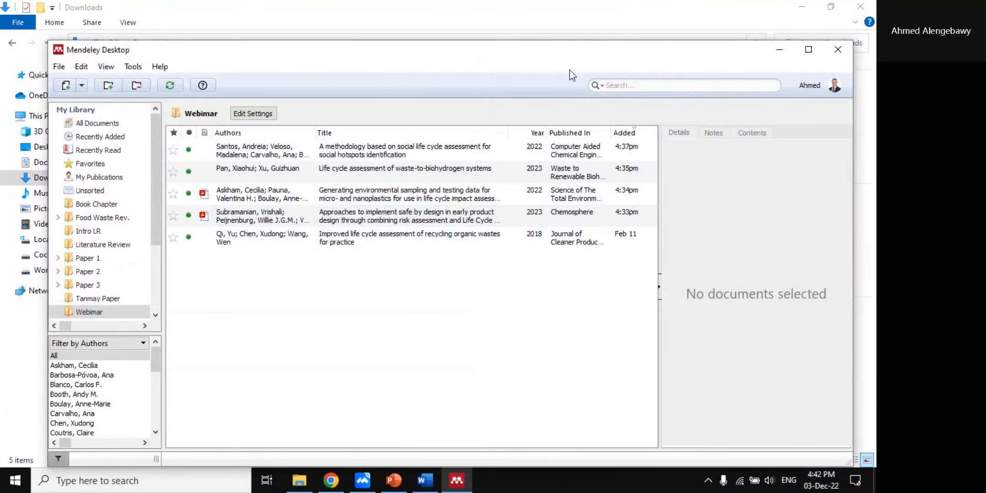
# - Switch to Chrome, close the five ScienceDirect article tabs, and open a new tab
pyautogui.click(408, 477)
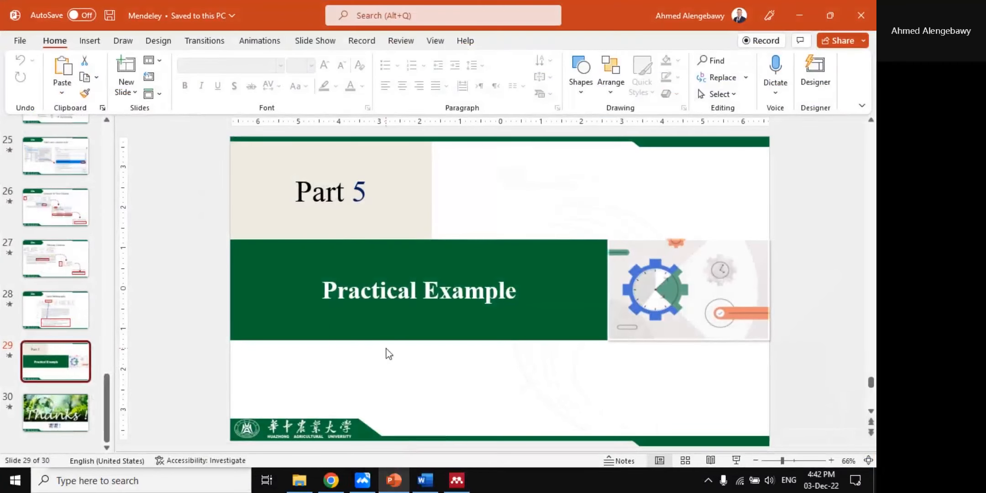
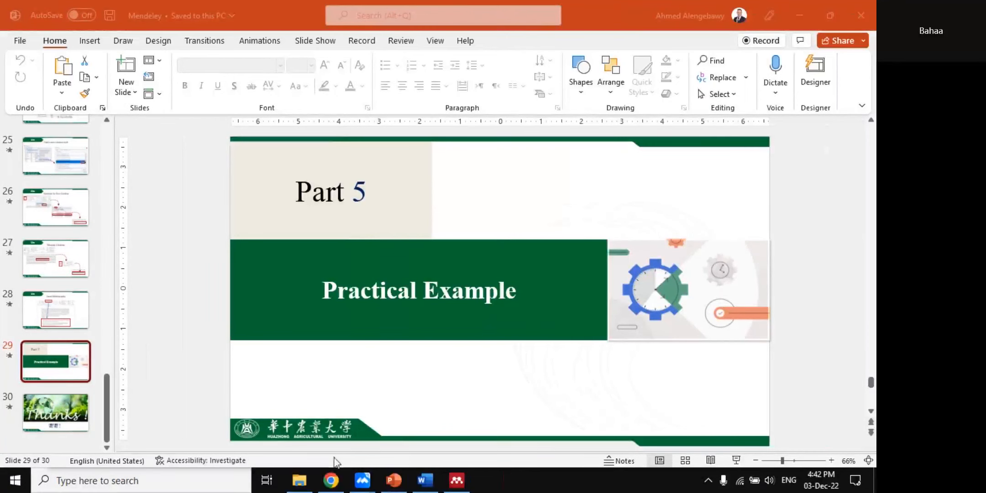
pyautogui.moveTo(331, 481)
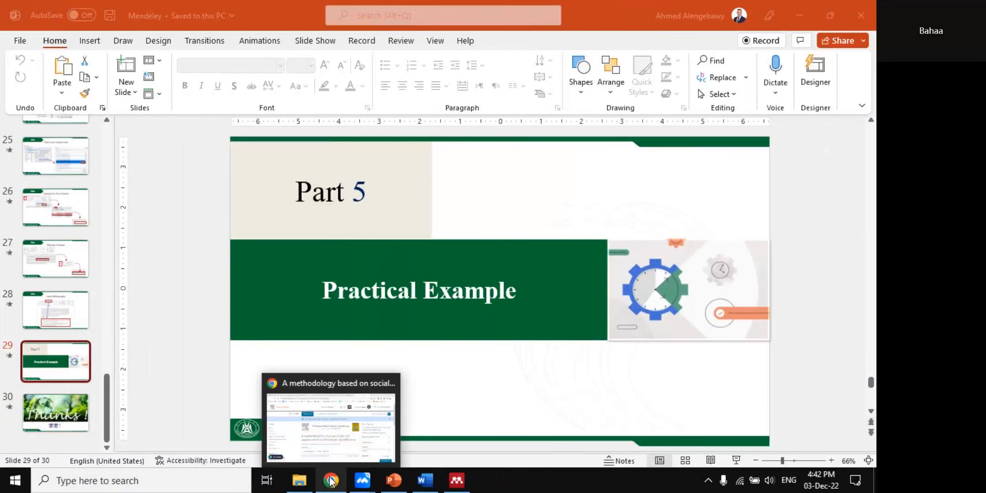
pyautogui.click(331, 481)
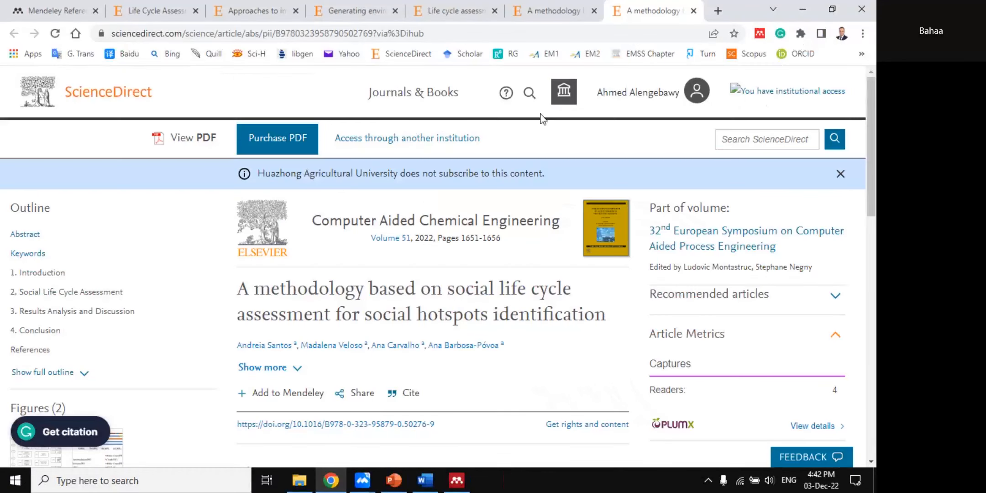
pyautogui.click(296, 11)
pyautogui.click(296, 10)
pyautogui.click(296, 11)
pyautogui.click(295, 10)
pyautogui.click(296, 11)
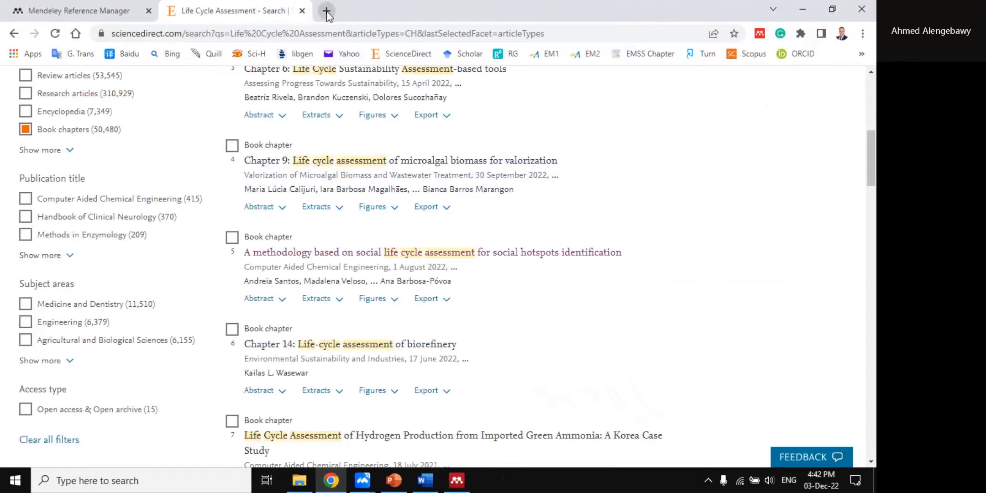
pyautogui.click(327, 11)
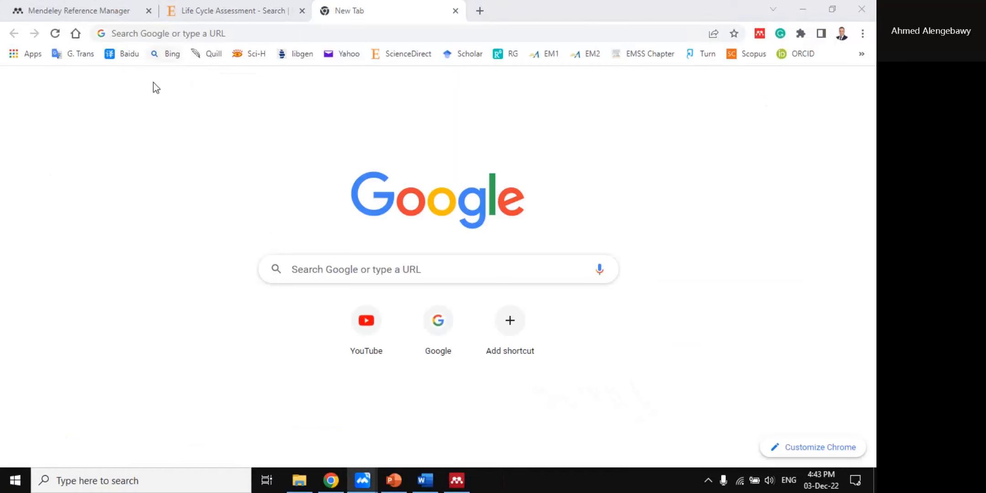
pyautogui.click(318, 31)
pyautogui.click(79, 114)
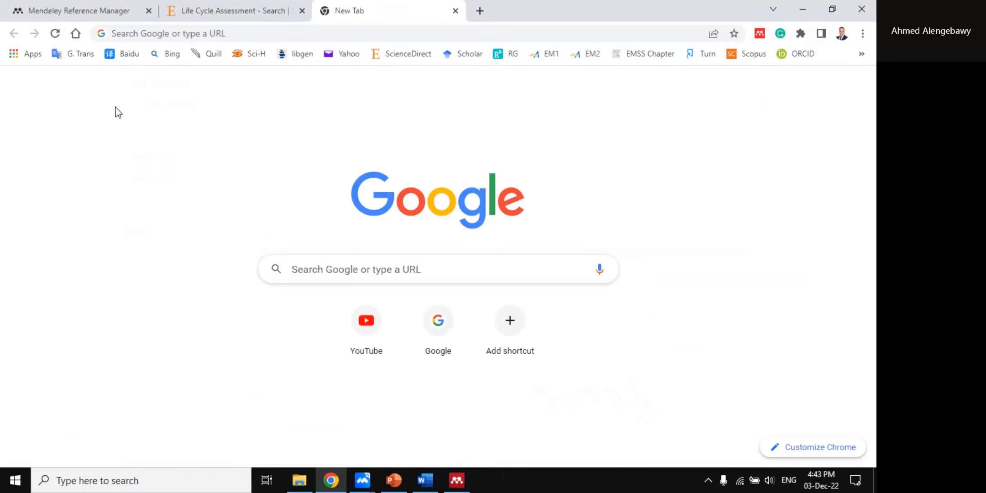
pyautogui.click(78, 200)
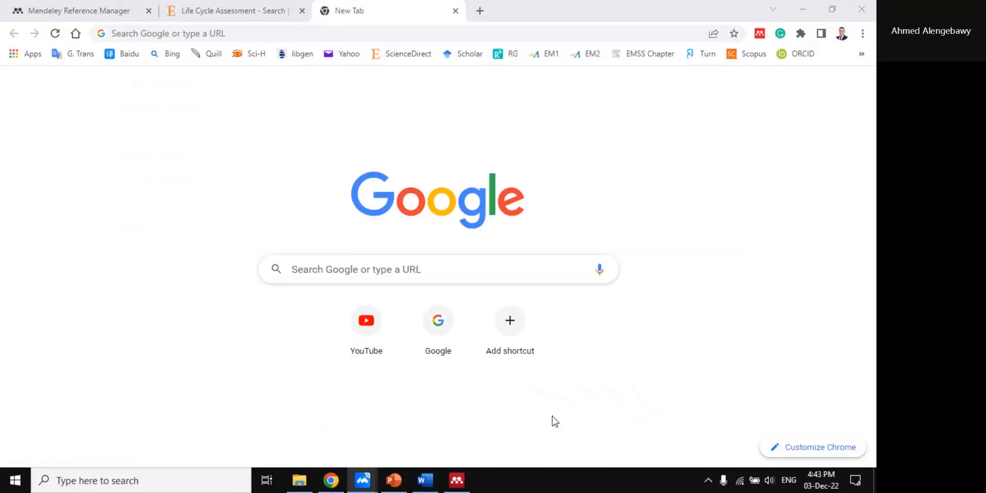
# - Return to Mendeley and look through the available tool and library view options
pyautogui.click(457, 480)
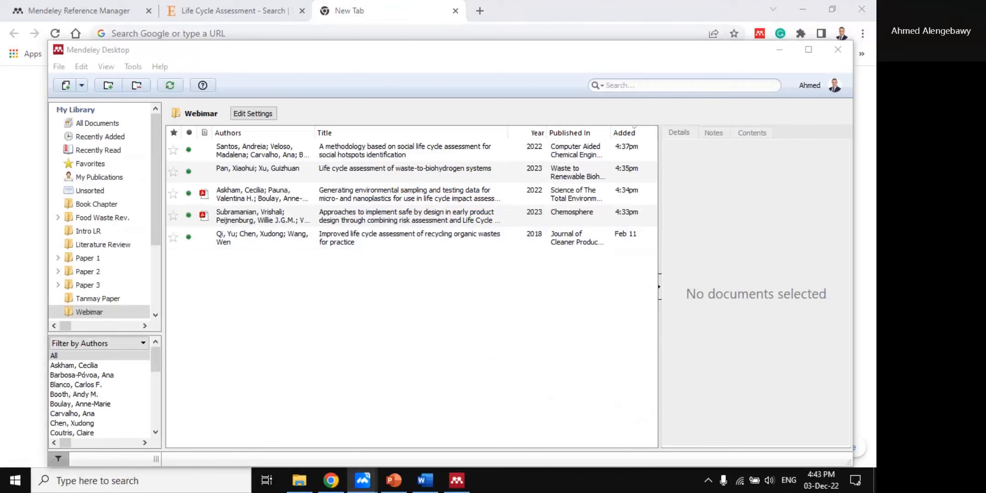
pyautogui.click(130, 66)
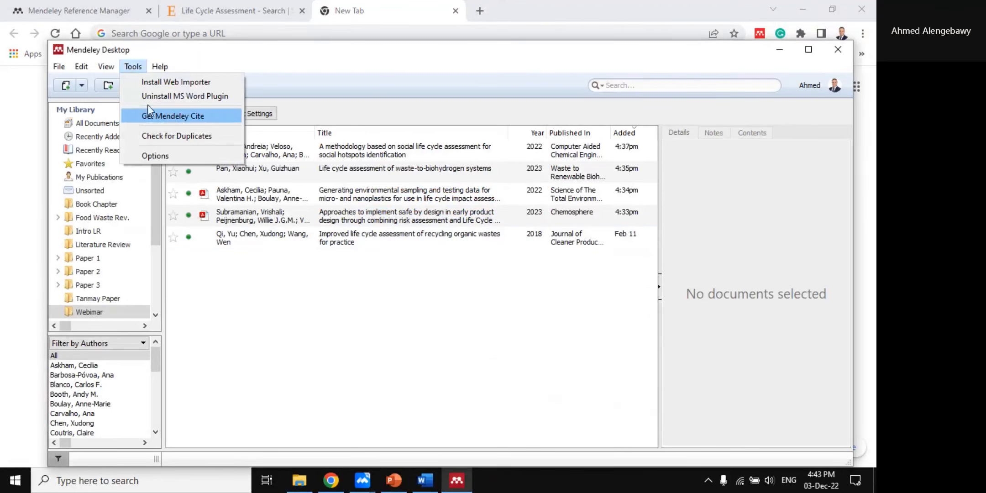
pyautogui.moveTo(106, 66)
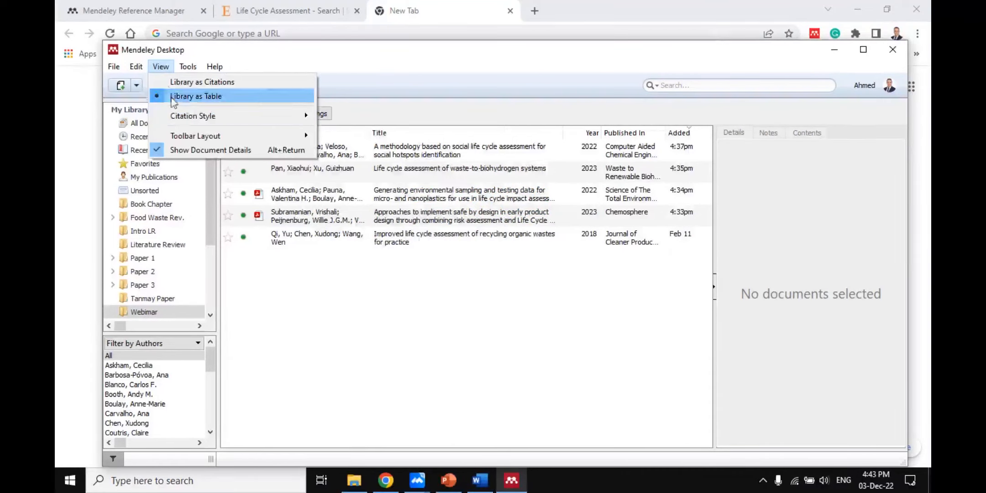
# - Find the African Journal of Disability style among the additional citation styles and open it in the online visual CSL editor
pyautogui.moveTo(201, 116)
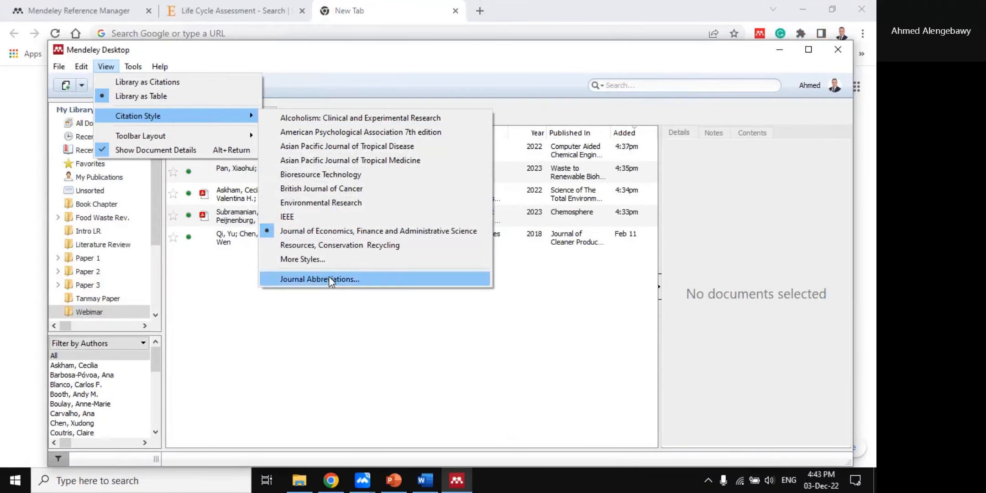
pyautogui.click(329, 278)
pyautogui.click(322, 126)
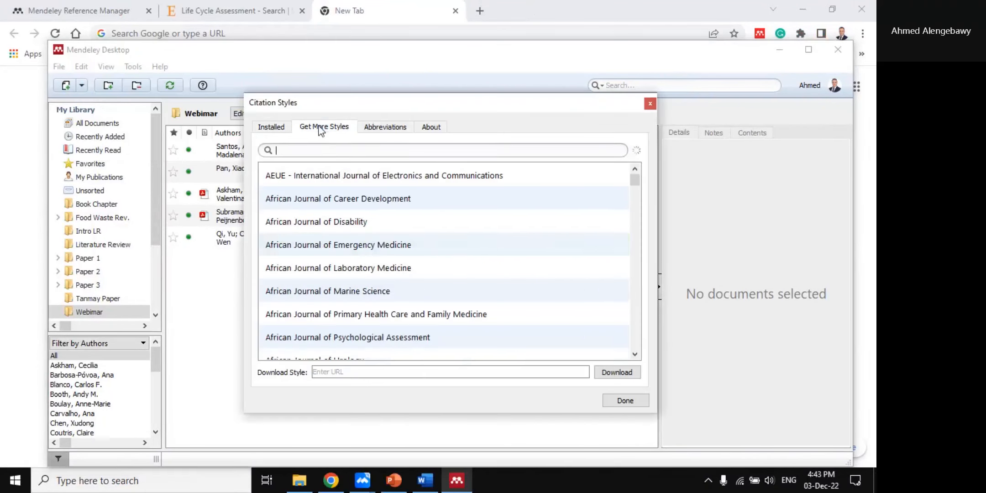
pyautogui.click(362, 230)
pyautogui.rightClick(347, 226)
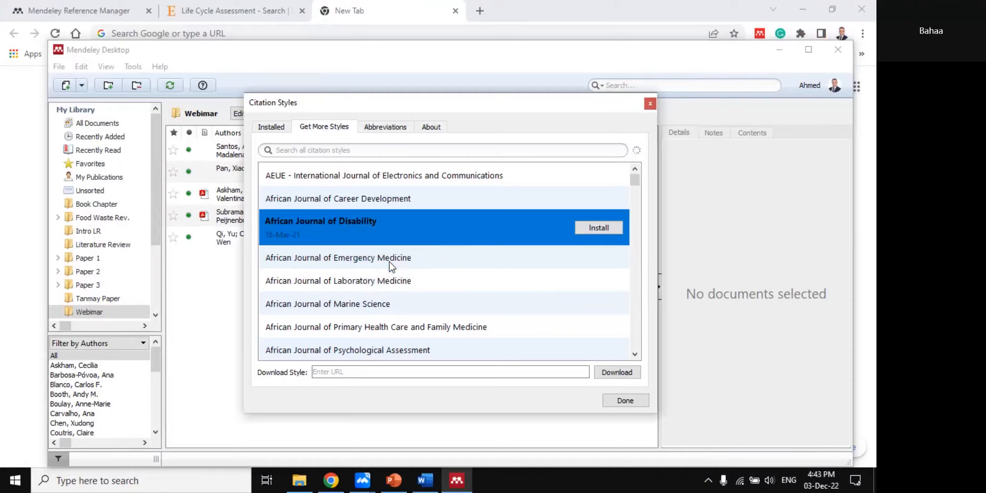
pyautogui.click(389, 262)
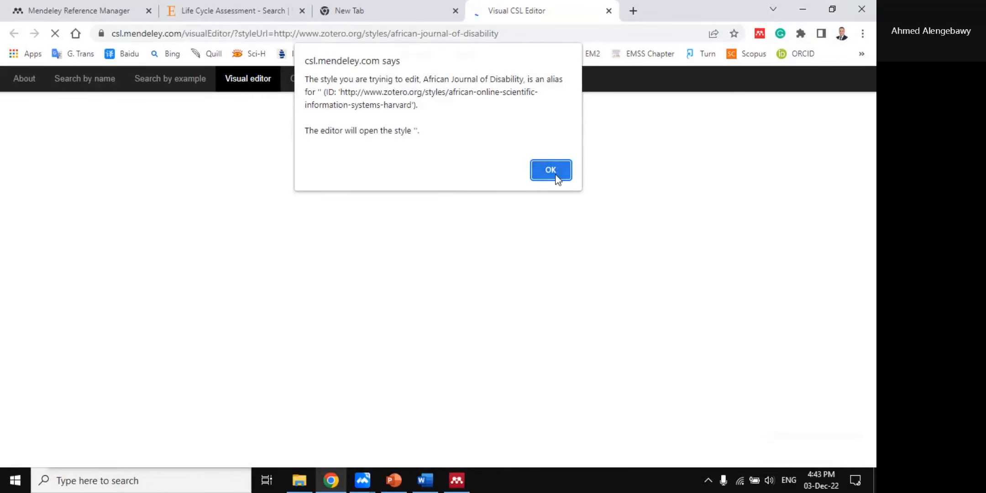
pyautogui.click(555, 175)
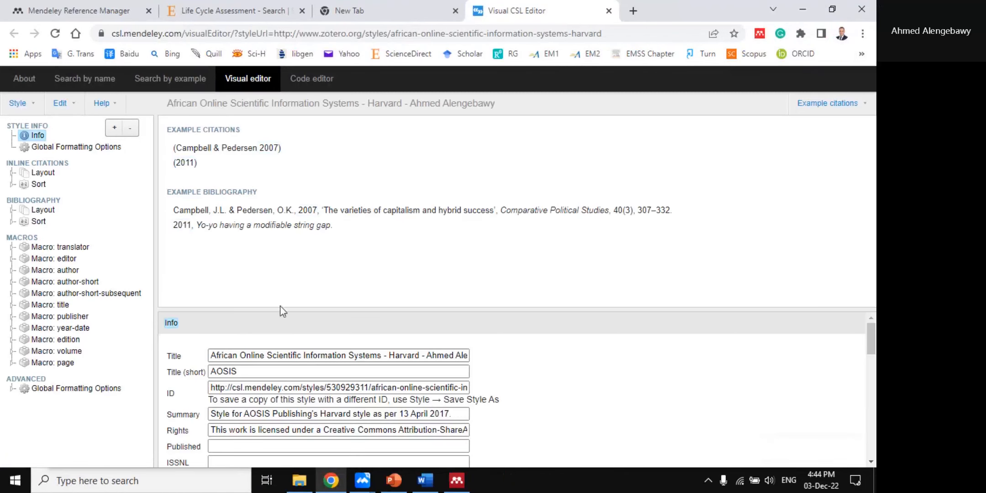
# - Replace the journal part of the style title, before the author's name, with HZAU
pyautogui.scroll(2, 331, 328)
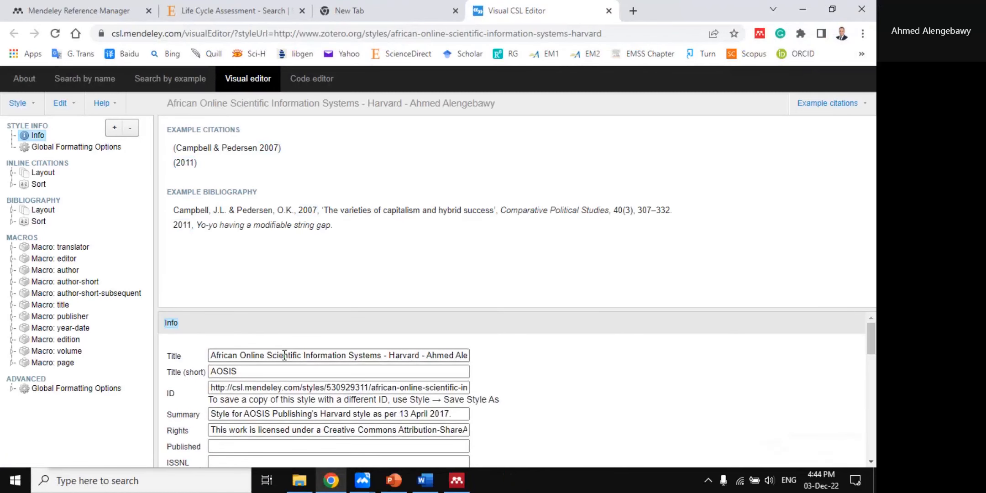
pyautogui.moveTo(218, 356); pyautogui.dragTo(421, 352)
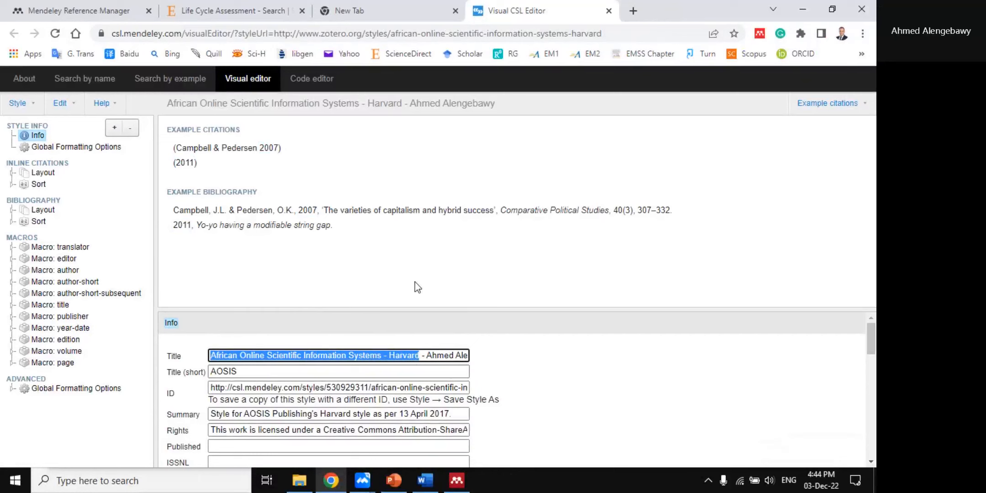
pyautogui.write('HZAU')
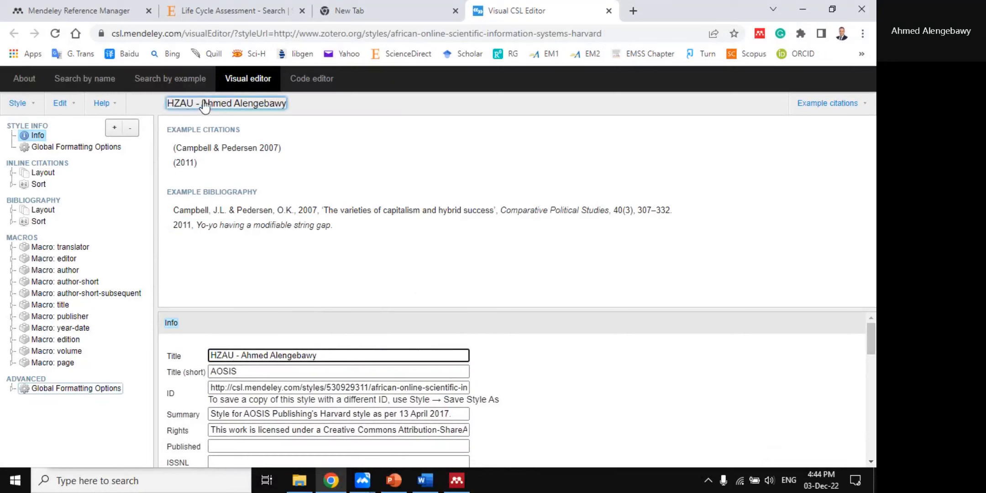
# - Inspect the formatting settings of the year and the article title in the example bibliography
pyautogui.scroll(-2, 259, 399)
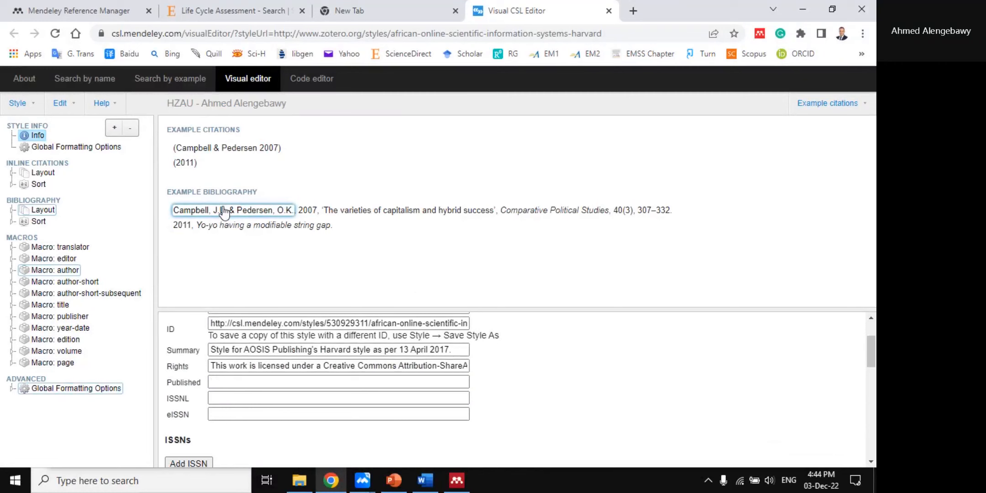
pyautogui.click(307, 211)
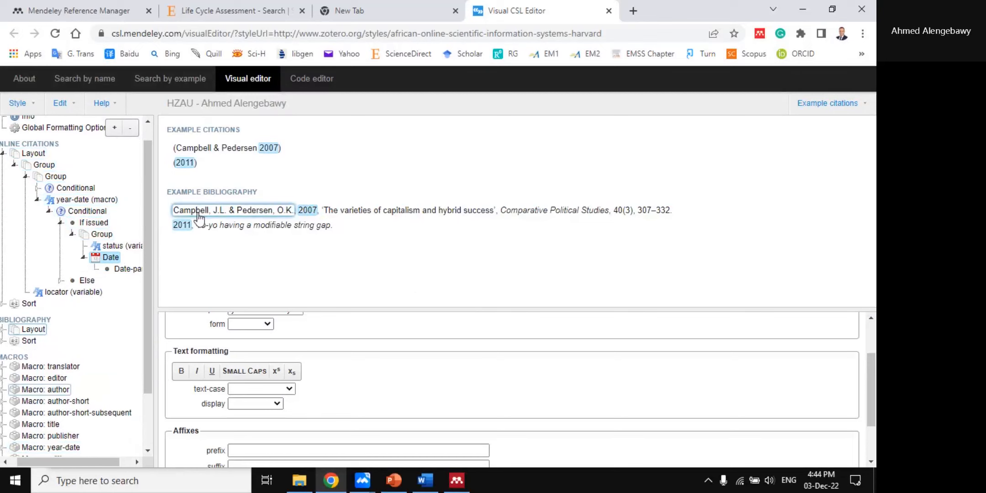
pyautogui.click(386, 215)
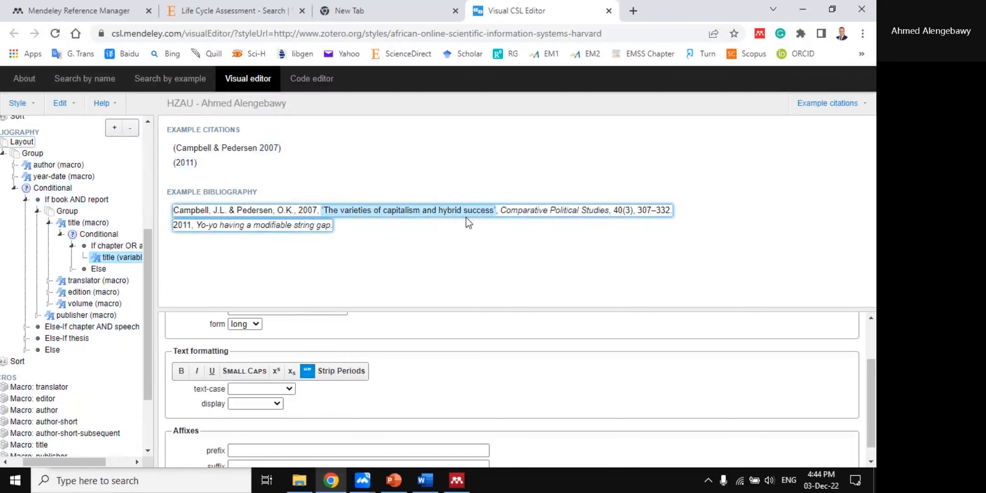
# - Remove italics from the journal name Comparative Political Studies in the example bibliography, make it bold, and select the page range
pyautogui.click(546, 213)
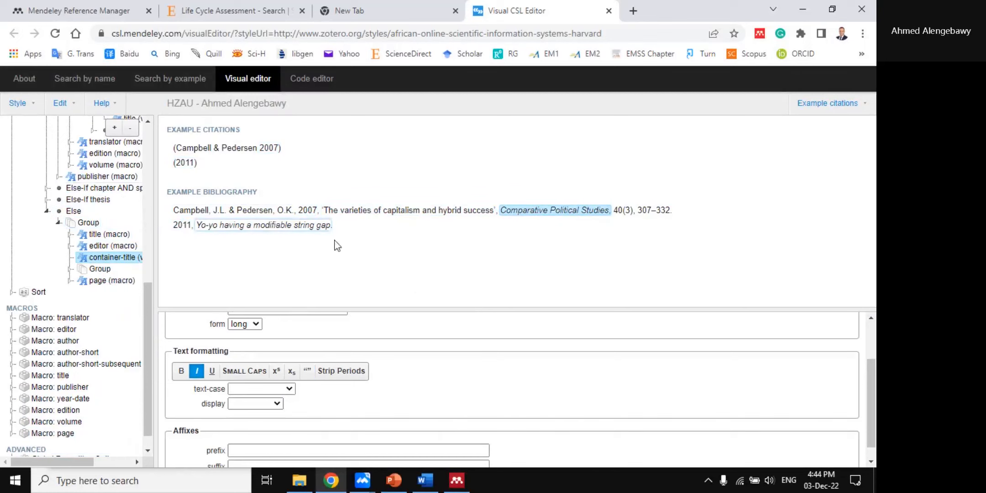
pyautogui.scroll(-1, 310, 374)
pyautogui.click(198, 359)
pyautogui.click(181, 357)
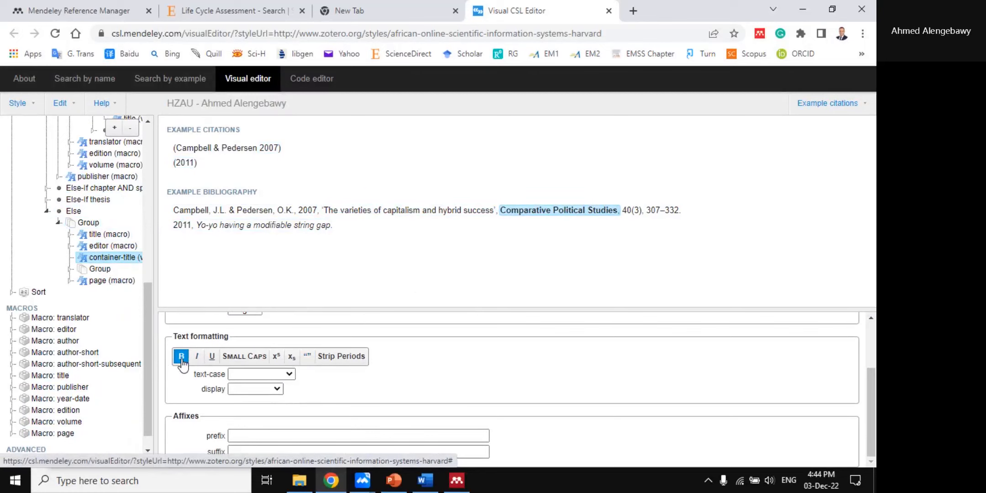
pyautogui.click(658, 210)
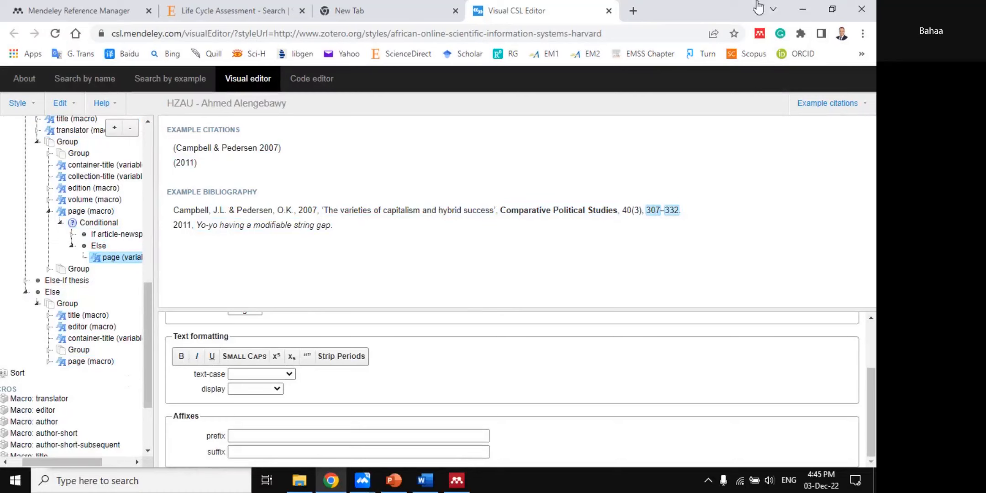
# - Switch to the Practical Example document in Word, select the grouped in-text citation and review the available Mendeley citation styles
pyautogui.click(795, 16)
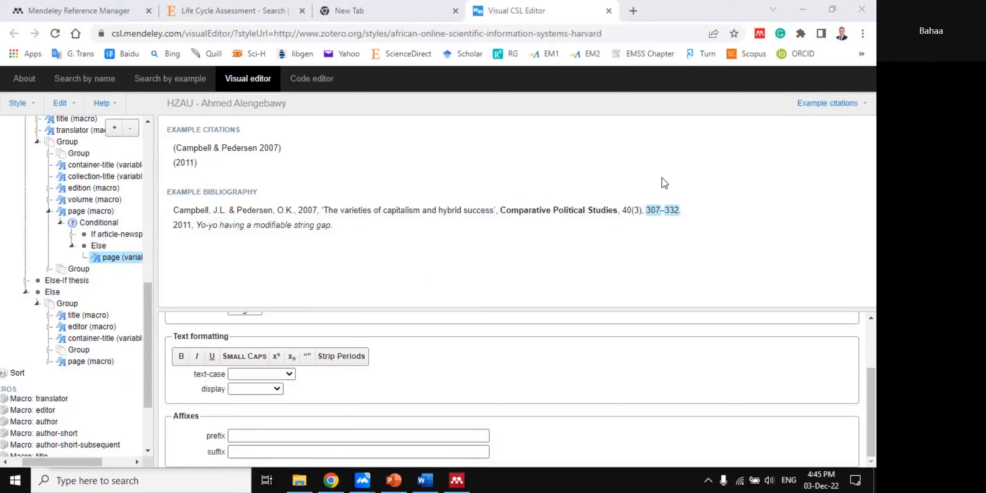
pyautogui.click(429, 485)
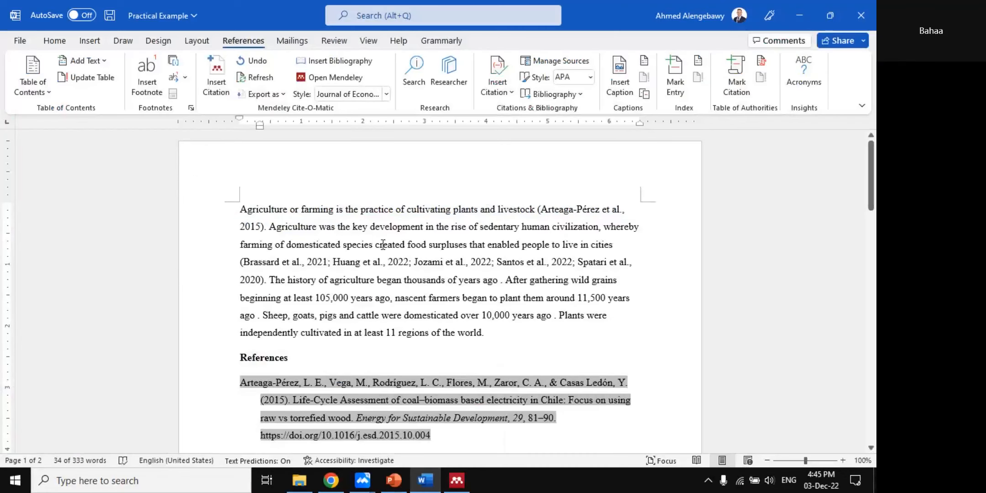
pyautogui.click(408, 280)
pyautogui.click(394, 265)
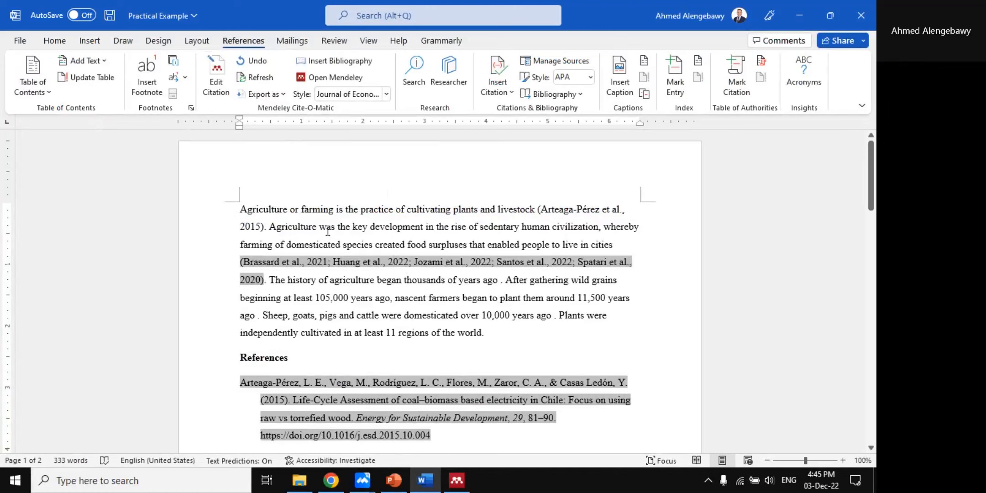
pyautogui.click(387, 94)
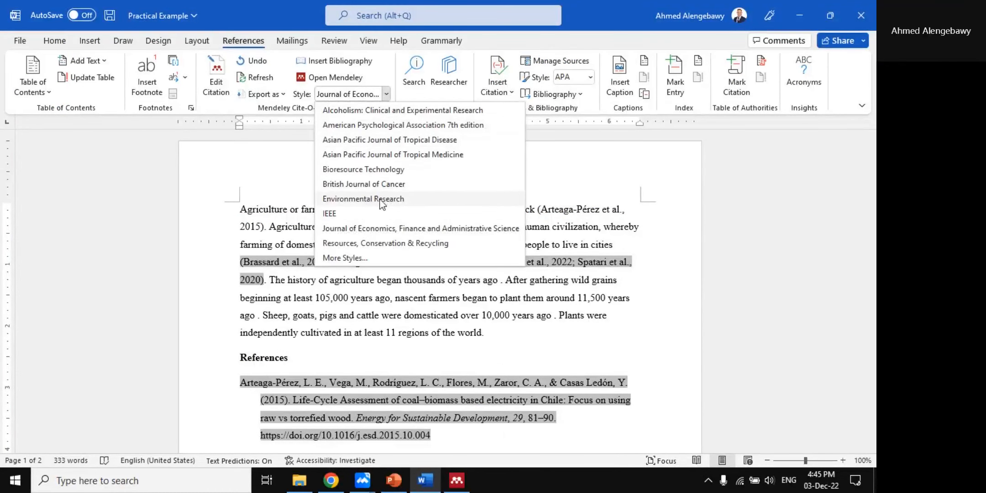
pyautogui.click(324, 295)
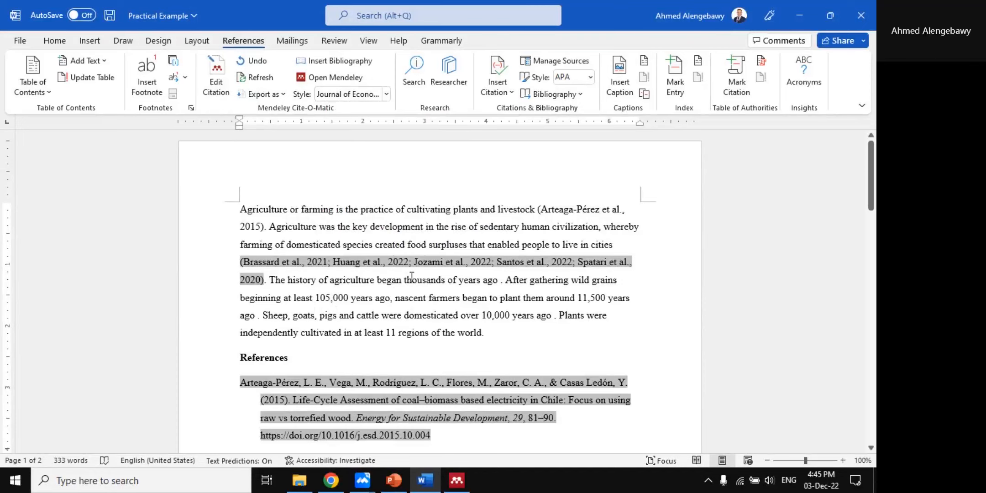
pyautogui.scroll(-1, 413, 274)
pyautogui.scroll(1, 408, 273)
pyautogui.click(393, 262)
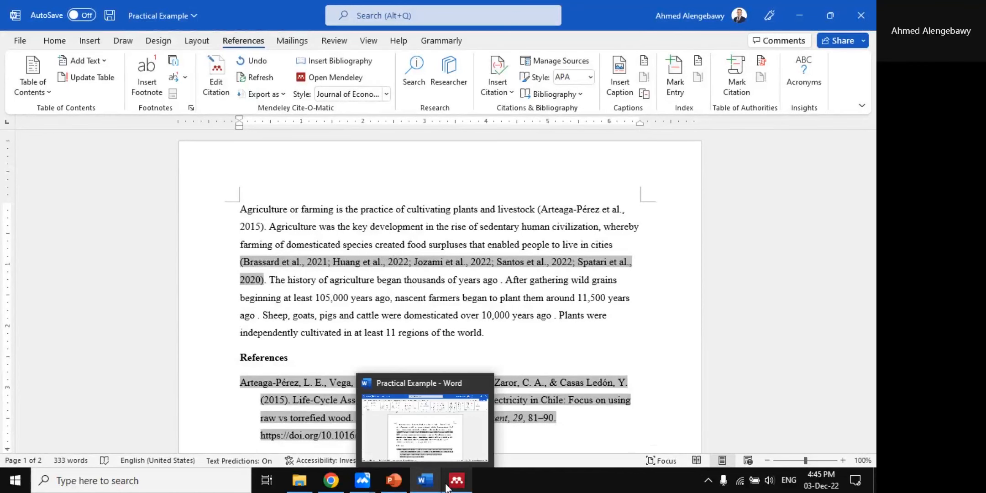
pyautogui.moveTo(419, 483)
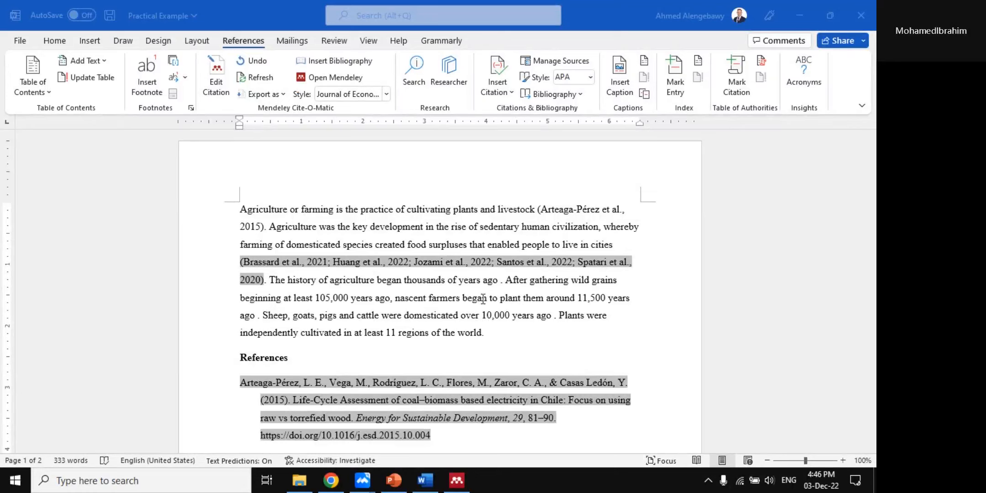
# - Switch to Chrome, open Bing in a new tab and look through the search results for epa
pyautogui.click(331, 480)
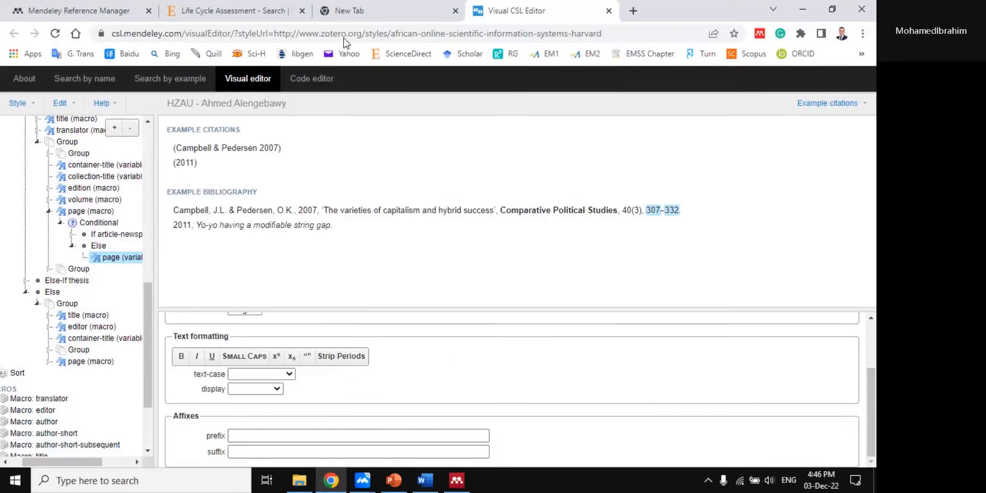
pyautogui.click(633, 11)
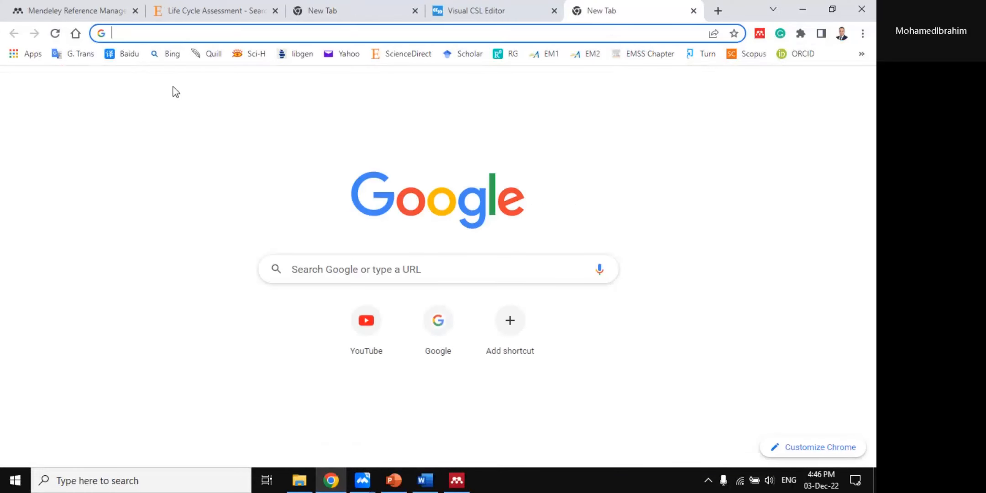
pyautogui.click(165, 54)
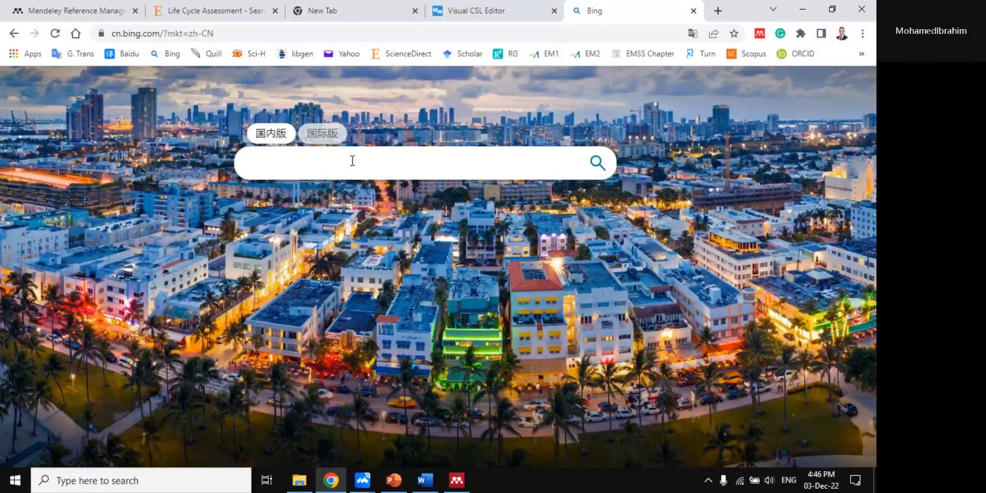
pyautogui.write('epa')
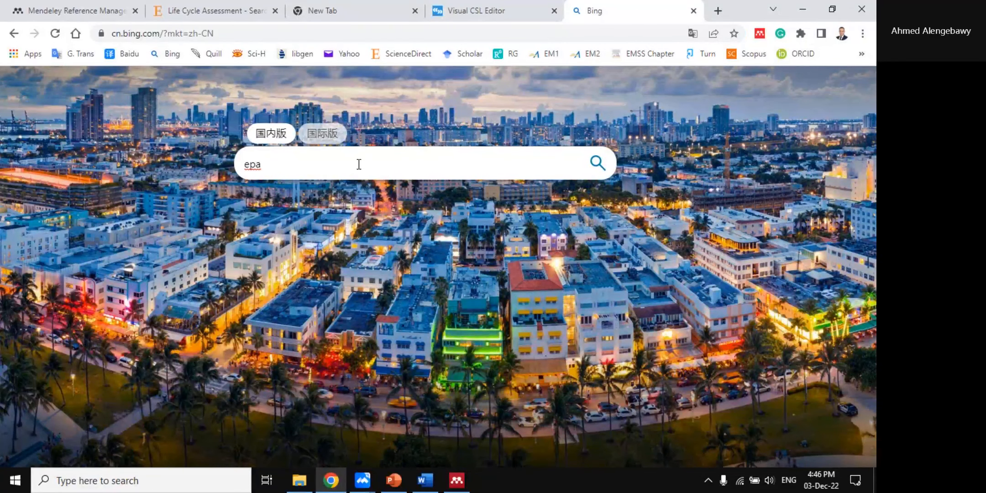
pyautogui.press('Return')
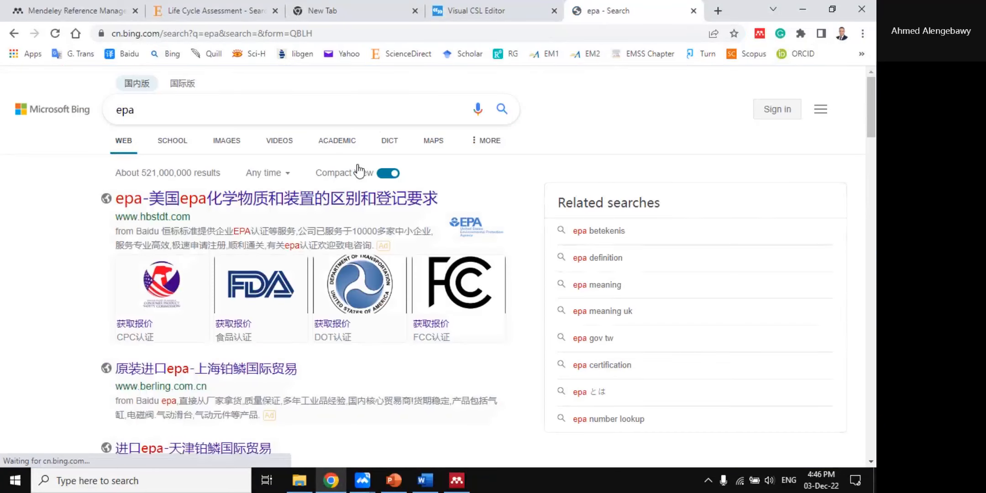
pyautogui.scroll(-5, 41, 243)
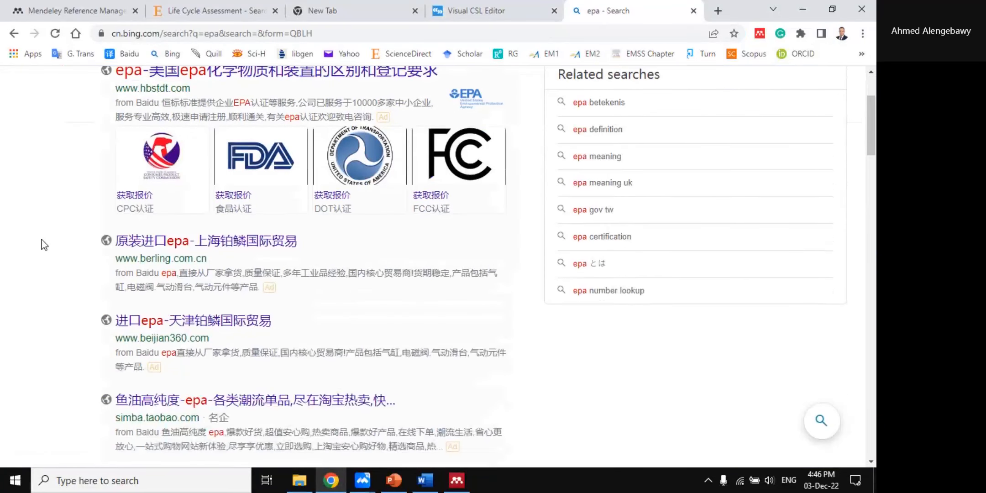
pyautogui.scroll(5, 41, 243)
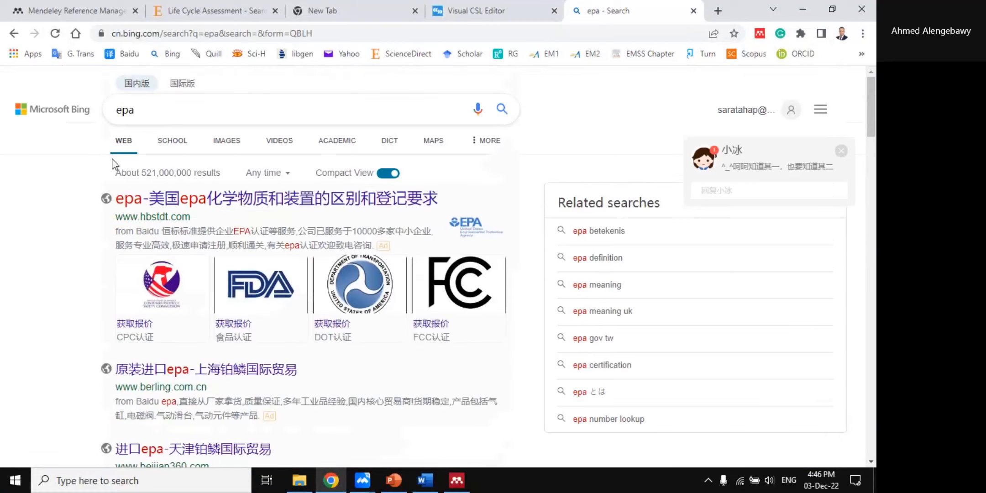
# - Search Bing for fao and open the Databases page of the Food and Agriculture Organization
pyautogui.click(165, 115)
pyautogui.write('d')
pyautogui.press('BackSpace')
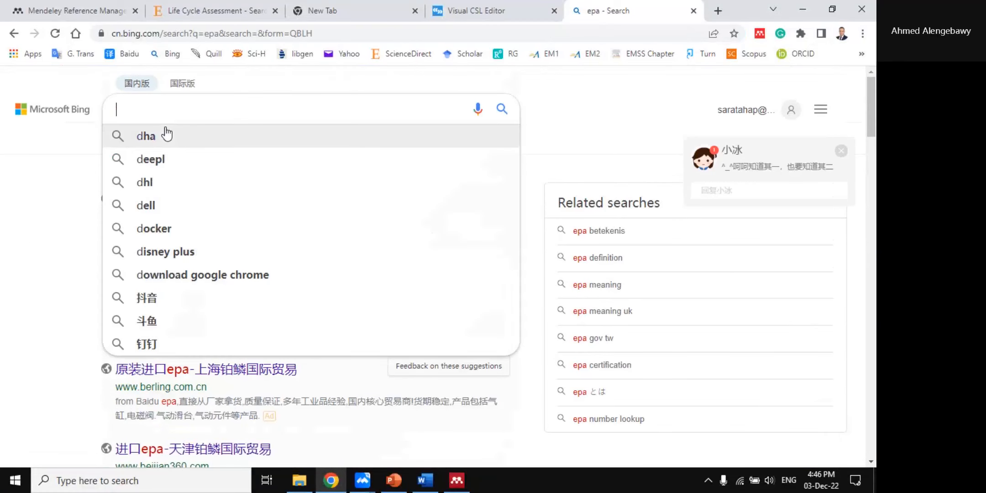
pyautogui.write('fao')
pyautogui.press('Return')
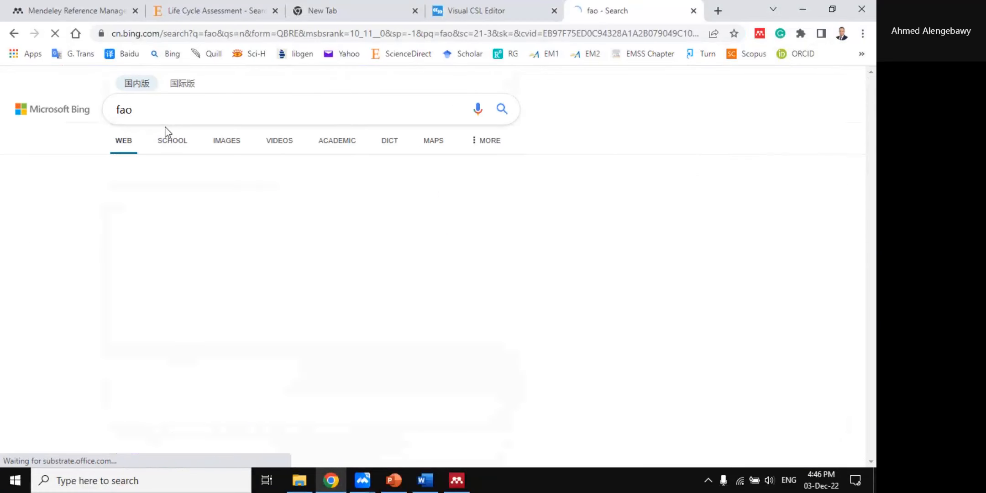
pyautogui.scroll(-3, 50, 258)
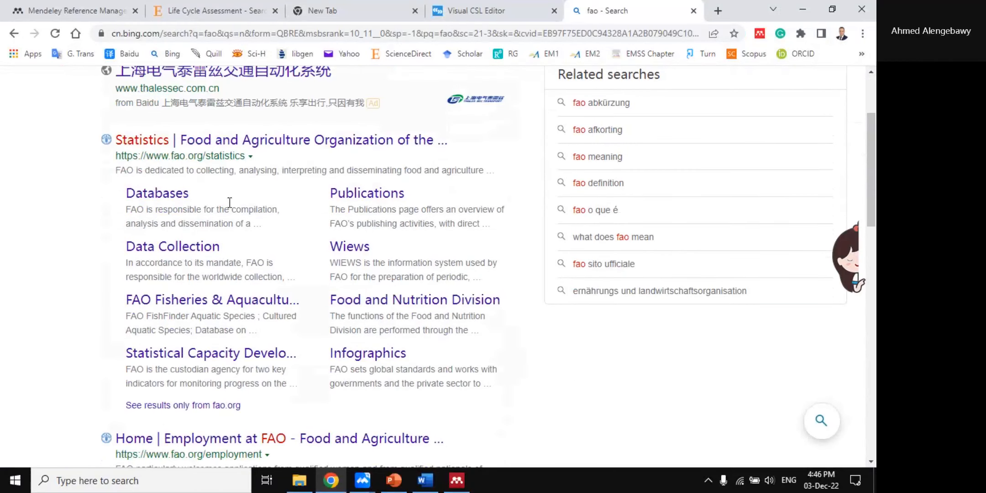
pyautogui.click(185, 193)
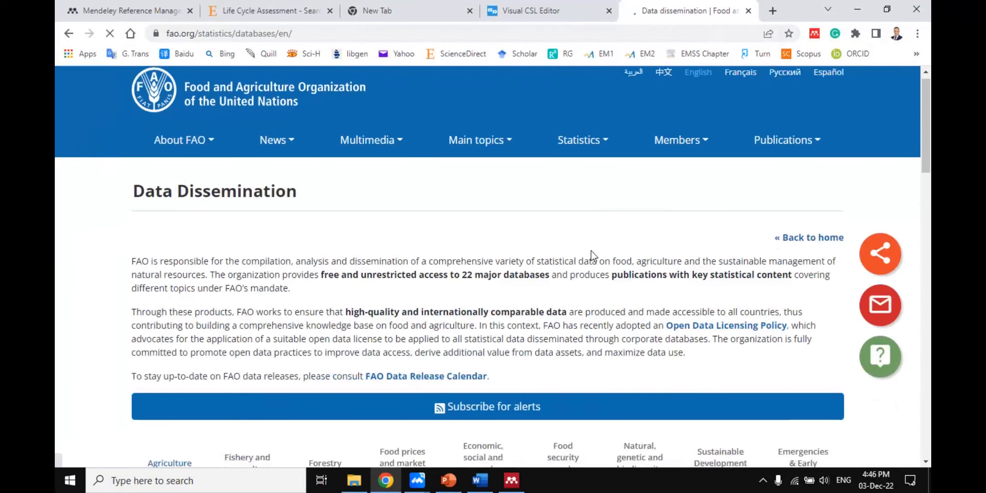
# - Look over the Data Dissemination page and open FAOSTAT from the site's statistics section
pyautogui.scroll(-4, 538, 251)
pyautogui.scroll(-5, 593, 252)
pyautogui.scroll(8, 592, 251)
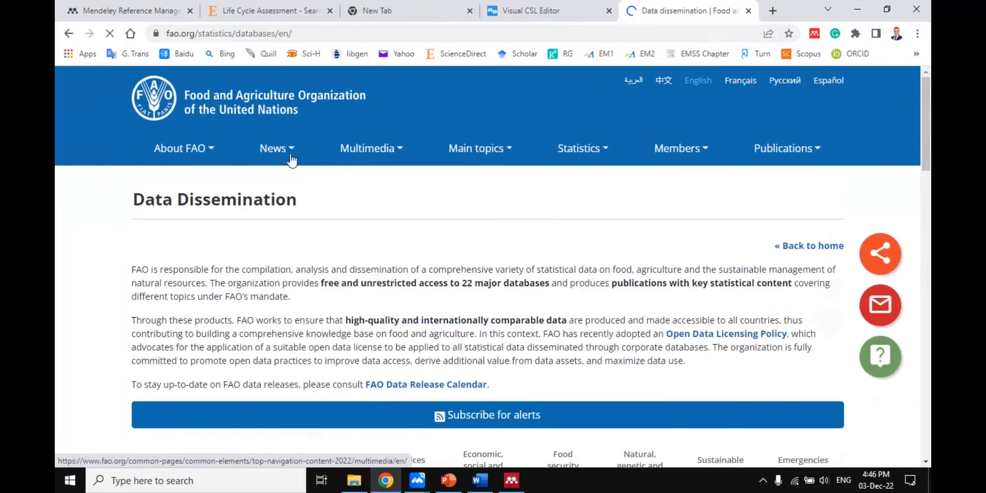
pyautogui.click(534, 154)
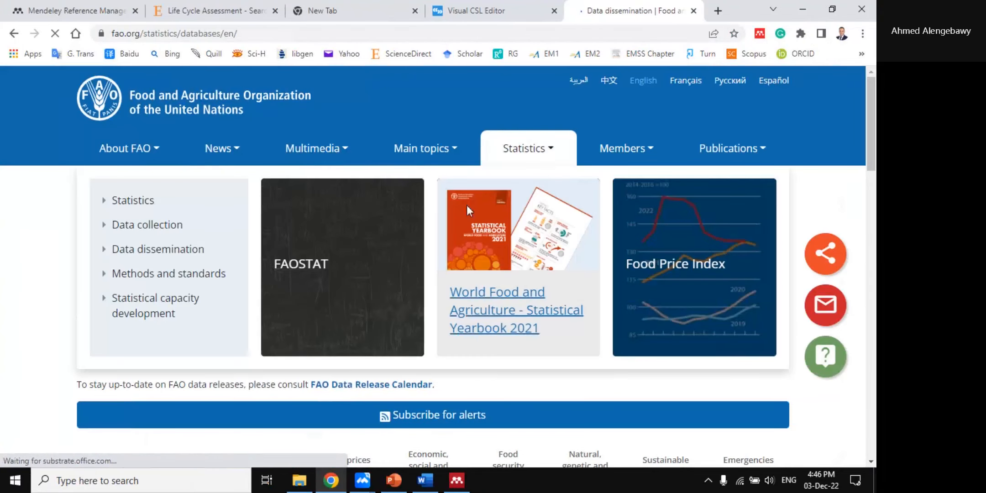
pyautogui.click(331, 267)
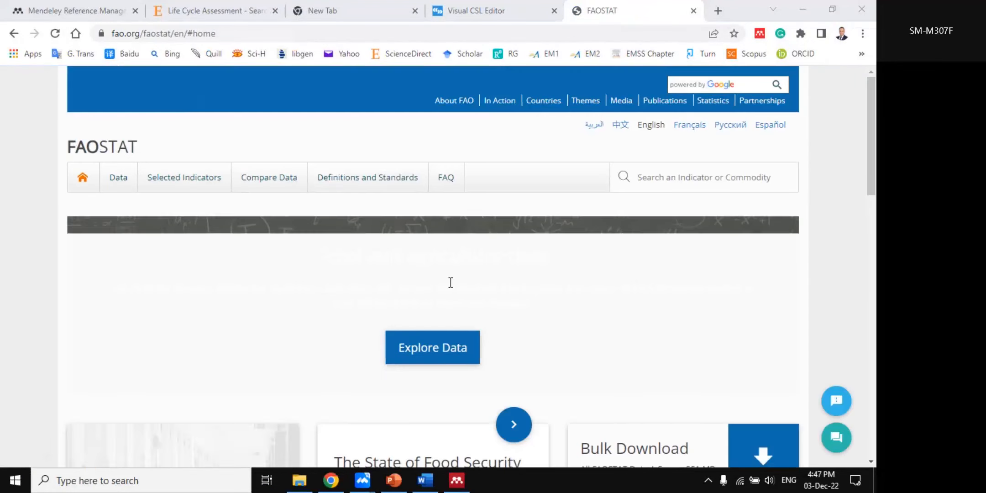
# - Open the Value shares by industry and primary factors dataset from the FAOSTAT database updates and look over its page
pyautogui.scroll(-6, 442, 297)
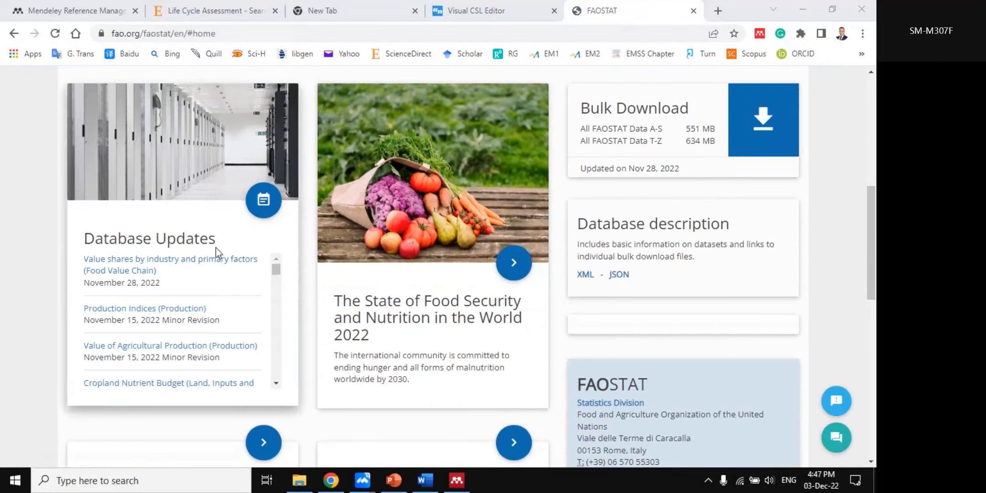
pyautogui.click(147, 271)
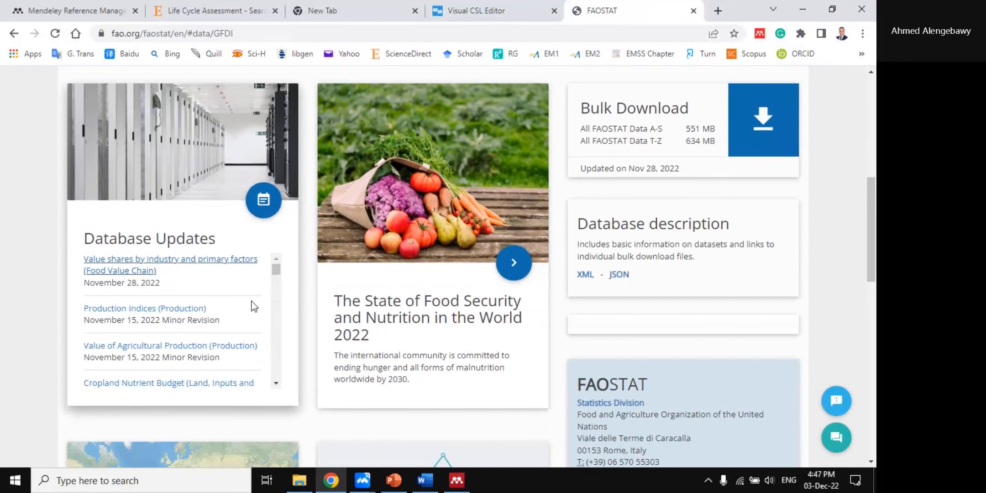
pyautogui.scroll(-1, 461, 311)
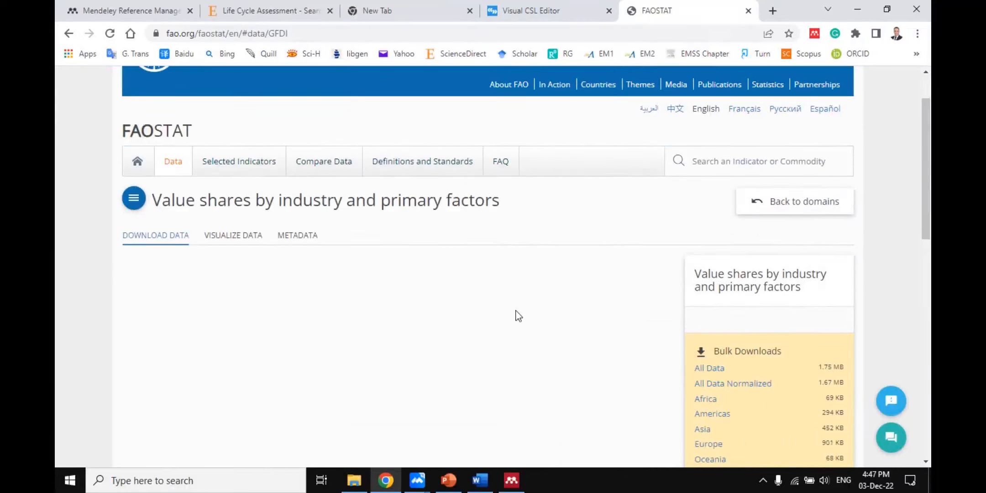
pyautogui.scroll(-1, 518, 313)
pyautogui.scroll(2, 518, 313)
pyautogui.scroll(-2, 522, 312)
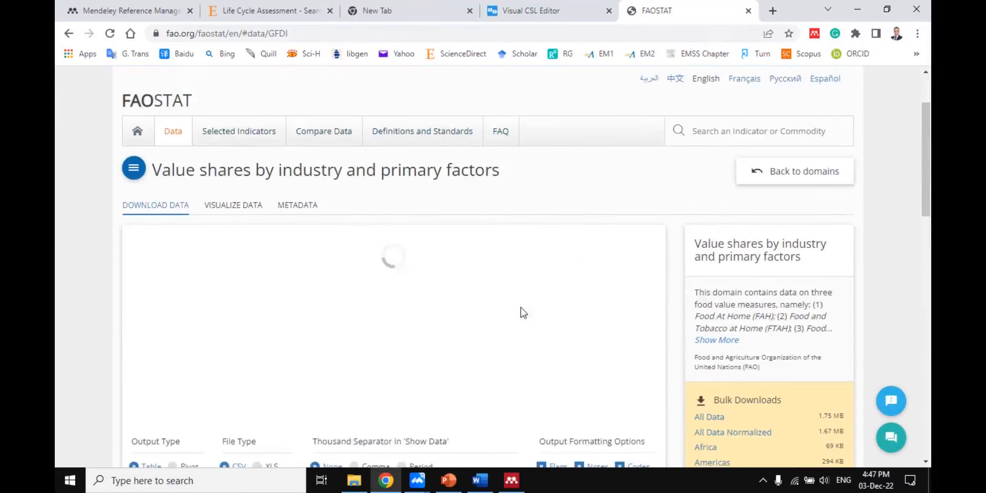
pyautogui.scroll(-3, 522, 313)
pyautogui.scroll(5, 271, 232)
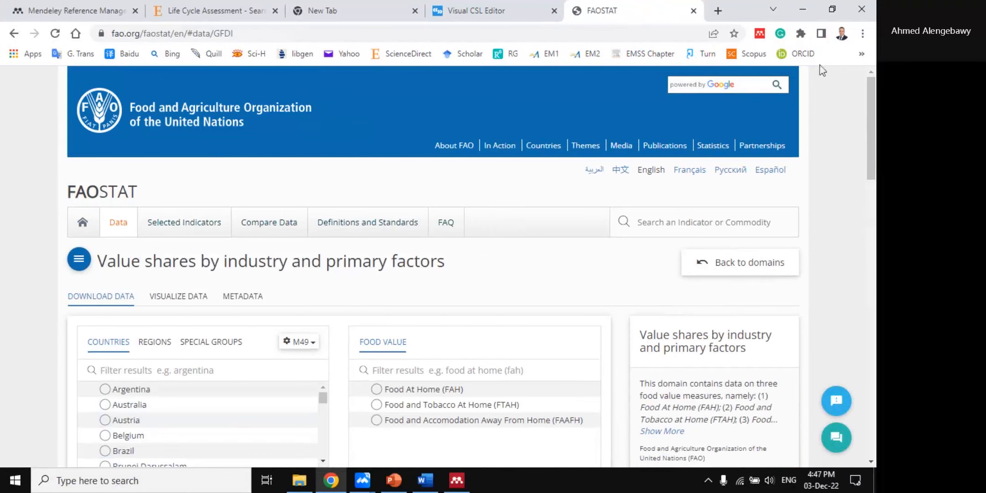
# - Bring up the Mendeley web importer, open the detected FAOSTAT reference for editing and choose Web Page as its reference type
pyautogui.click(760, 34)
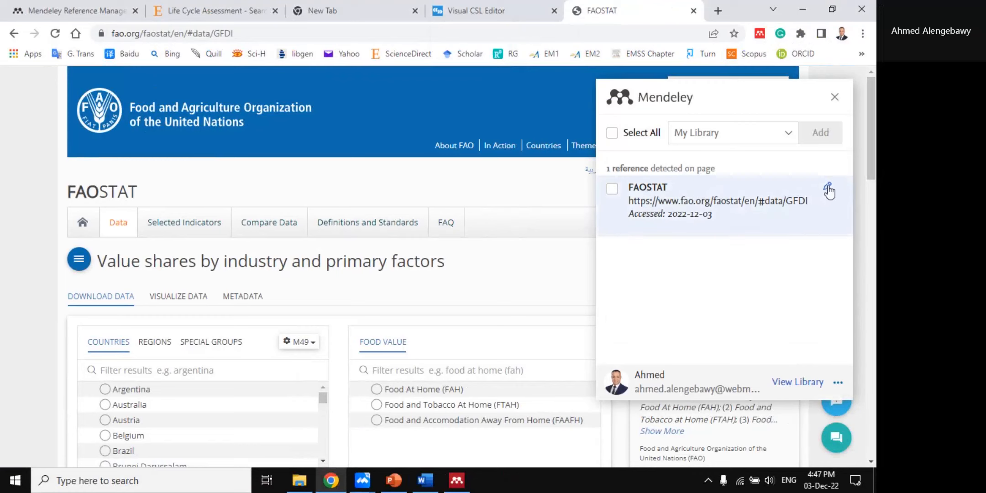
pyautogui.click(613, 189)
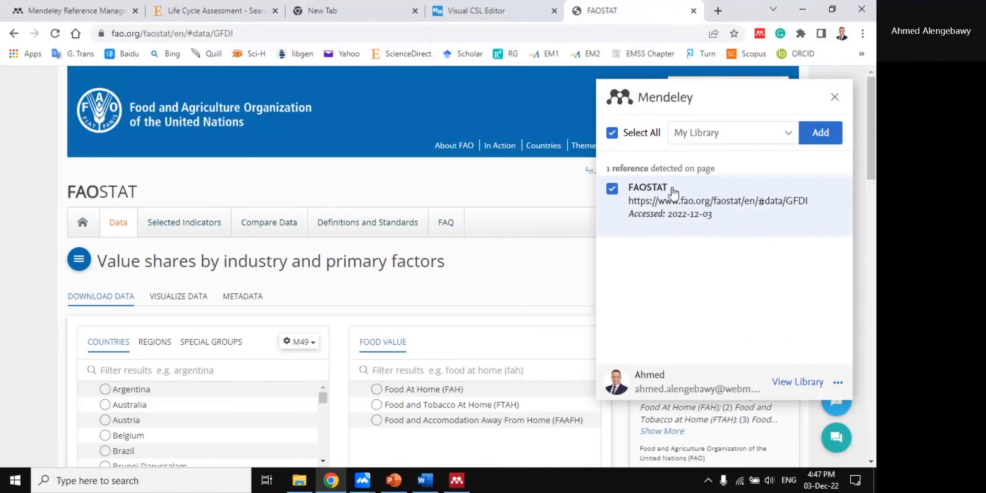
pyautogui.click(613, 189)
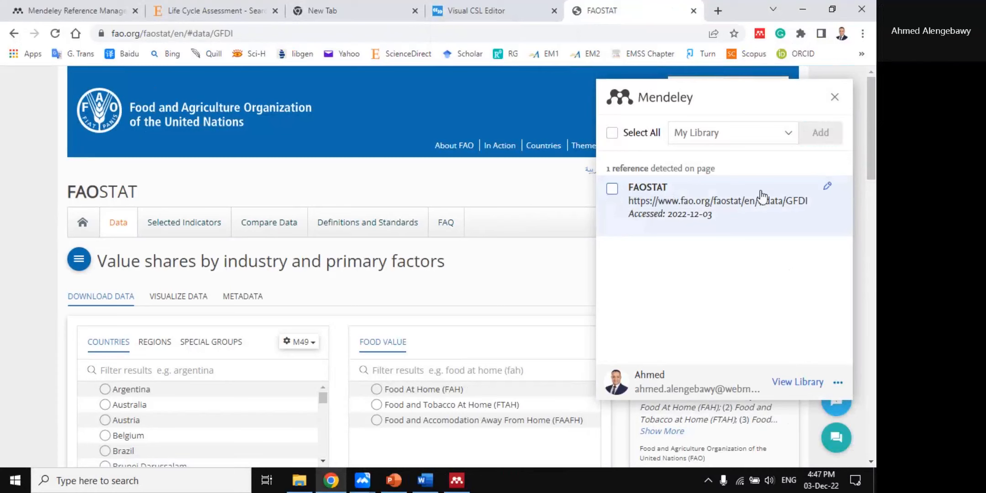
pyautogui.click(829, 189)
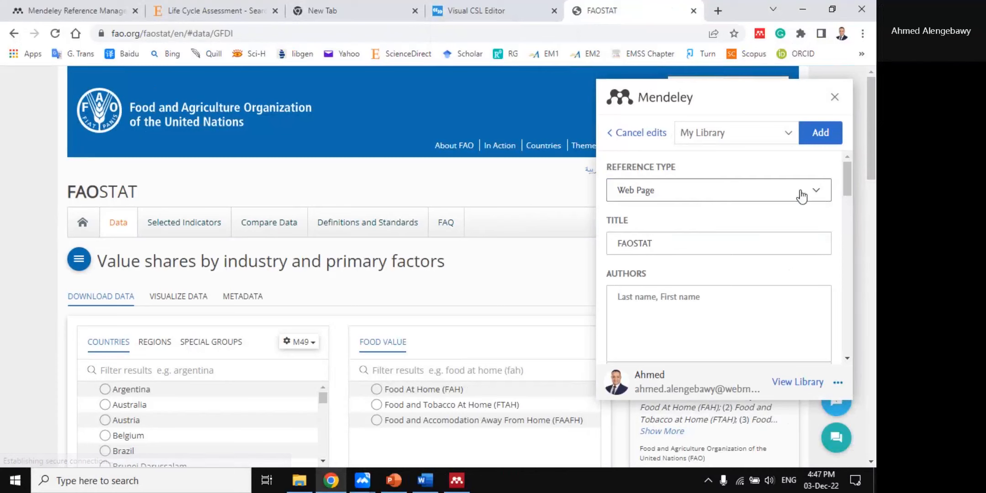
pyautogui.click(765, 198)
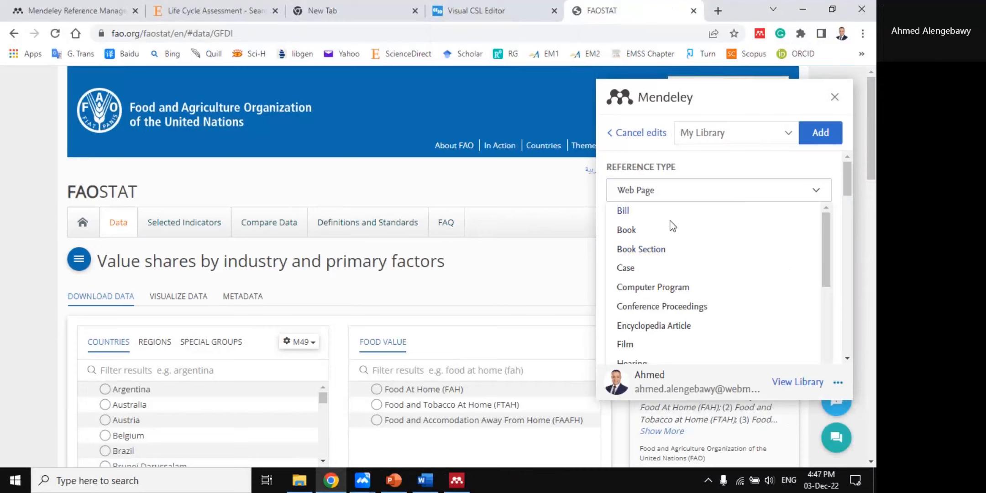
pyautogui.scroll(-5, 689, 284)
pyautogui.scroll(-1, 689, 302)
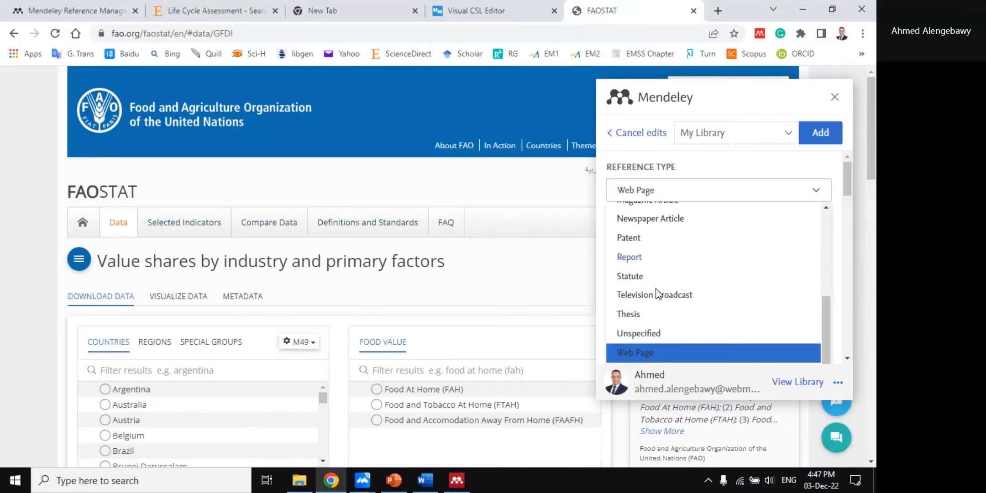
pyautogui.click(636, 356)
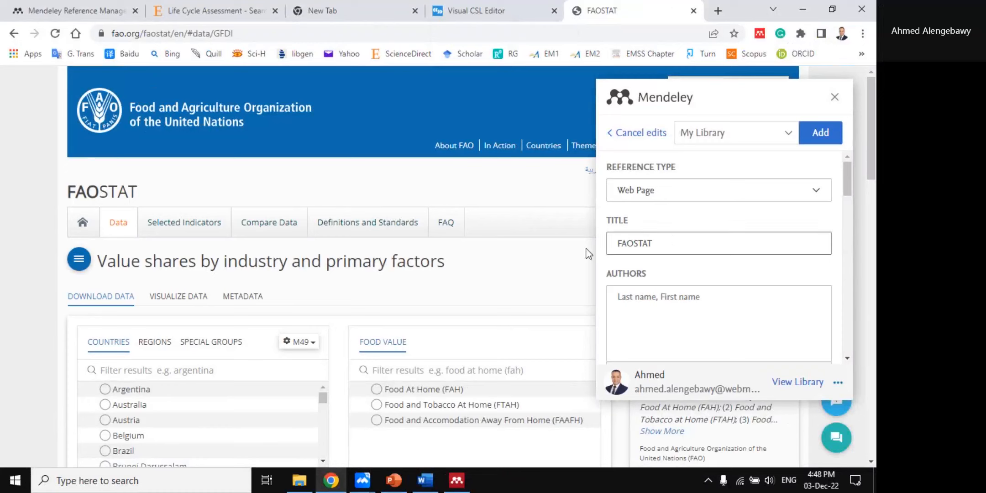
# - Replace the reference title with the copied page heading "Value shares by industry and primary factors" and enter FAOSTATE as the author
pyautogui.moveTo(100, 261); pyautogui.dragTo(441, 271)
pyautogui.hotkey('ctrl', 'c')
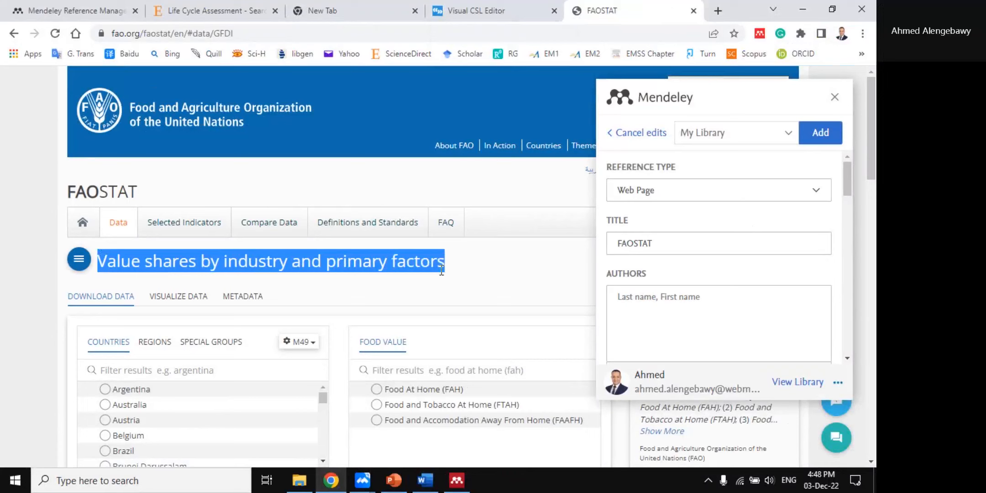
pyautogui.doubleClick(665, 242)
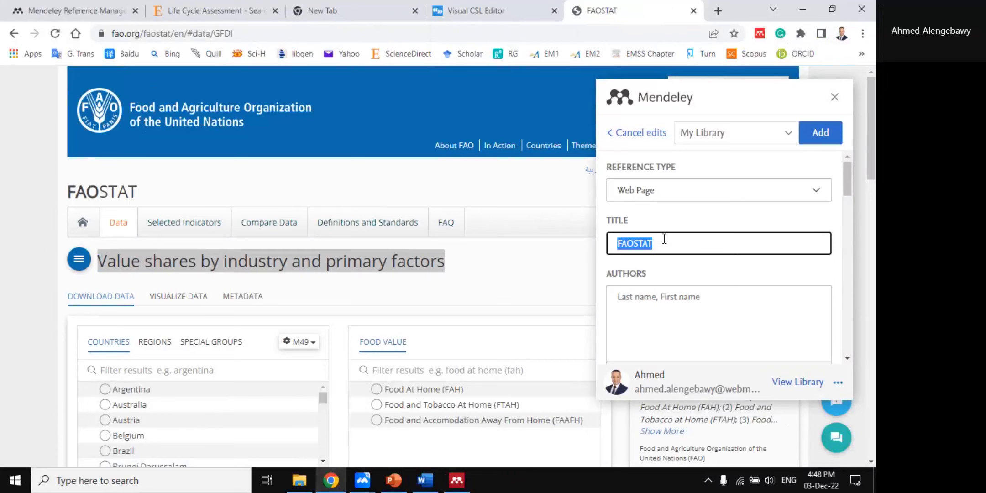
pyautogui.hotkey('ctrl', 'v')
pyautogui.scroll(-1, 726, 238)
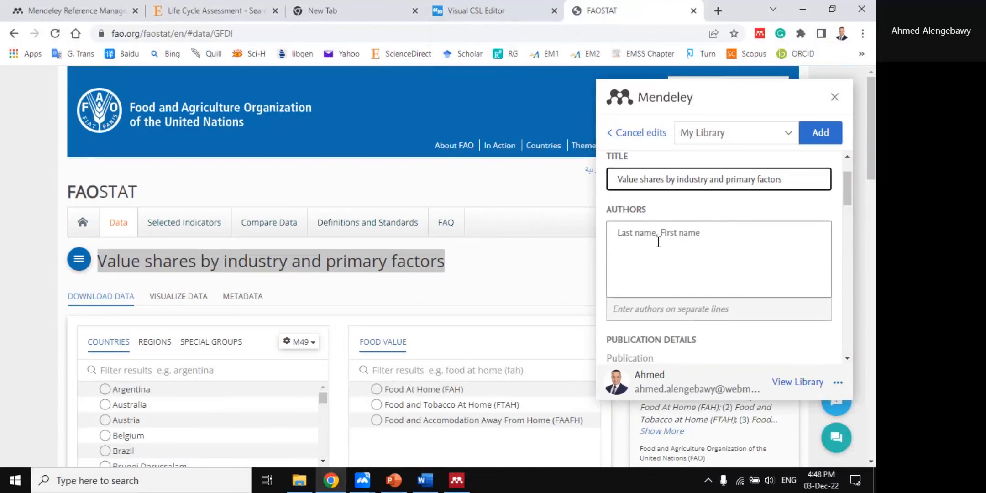
pyautogui.click(632, 237)
pyautogui.write('FAOSTATE')
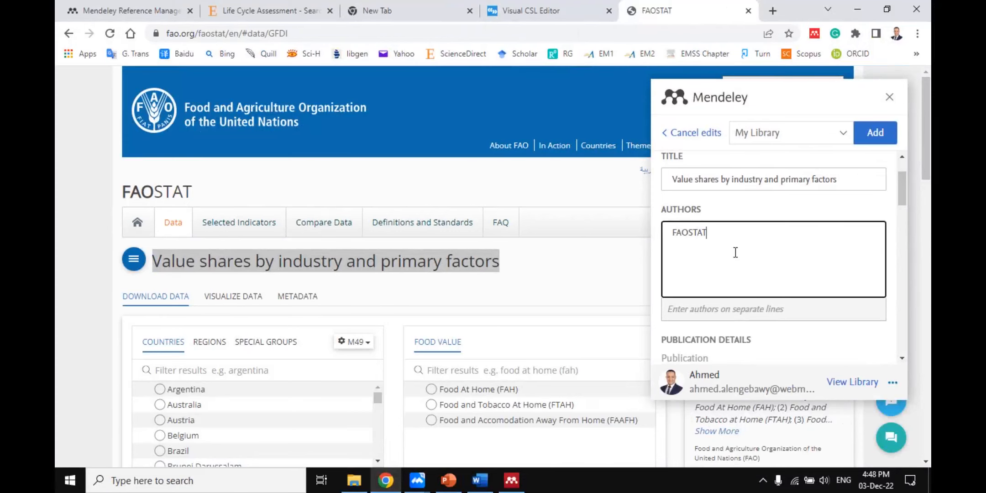
# - Enter FAO as the reference's publication and 2020 as its year
pyautogui.scroll(-2, 734, 255)
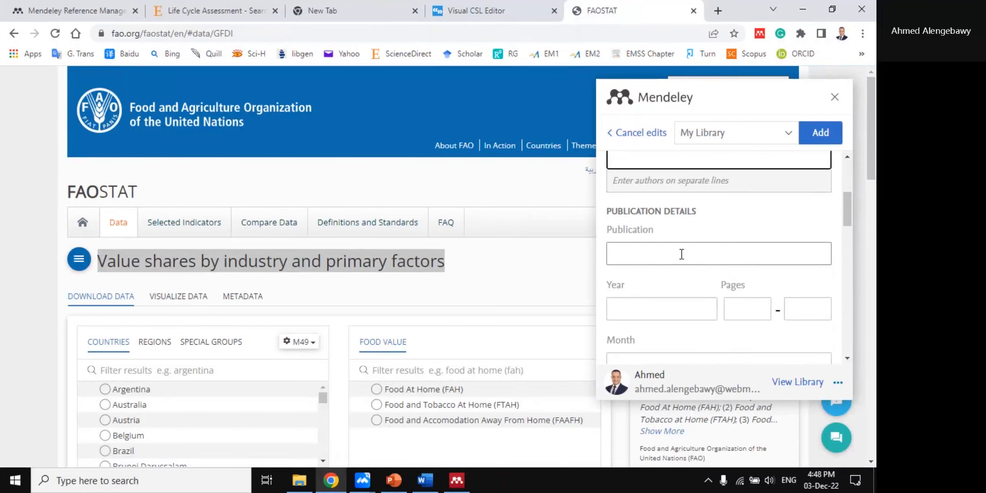
pyautogui.click(702, 254)
pyautogui.scroll(1, 701, 251)
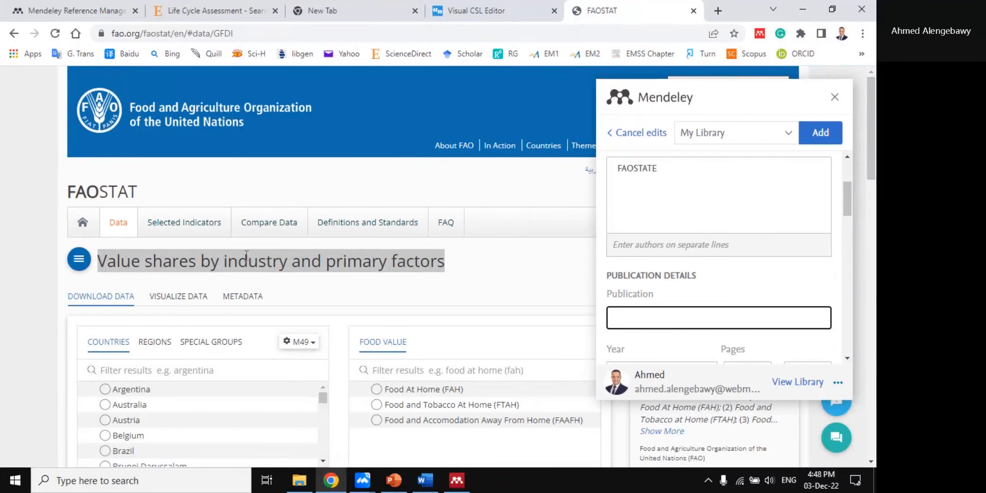
pyautogui.scroll(-3, 222, 215)
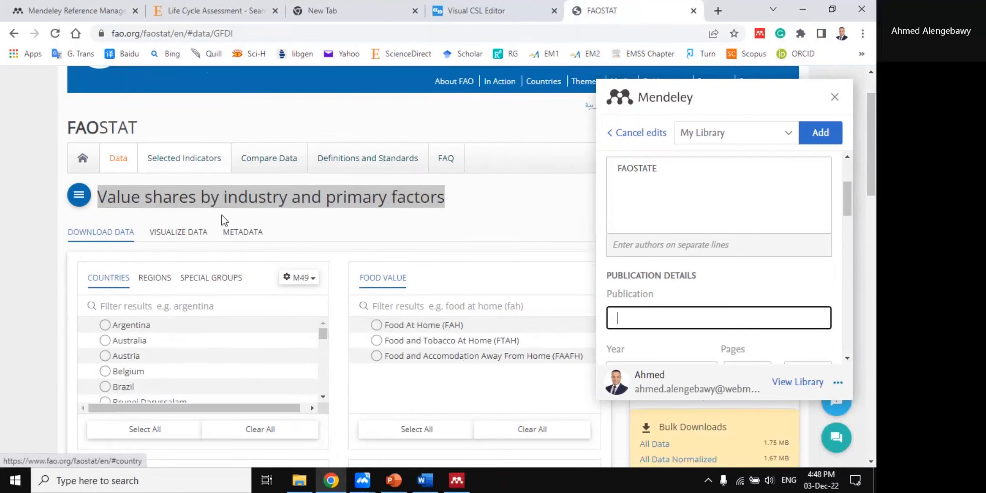
pyautogui.scroll(3, 285, 241)
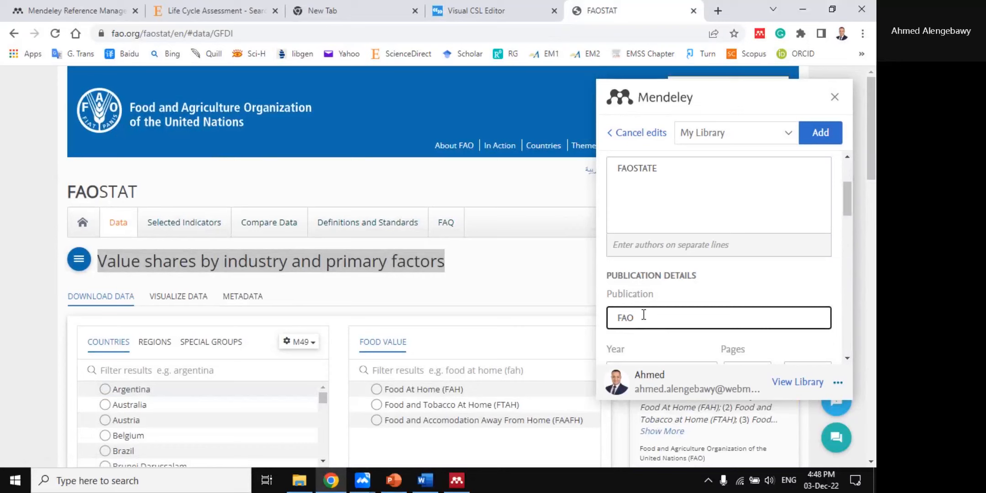
pyautogui.scroll(-1, 648, 315)
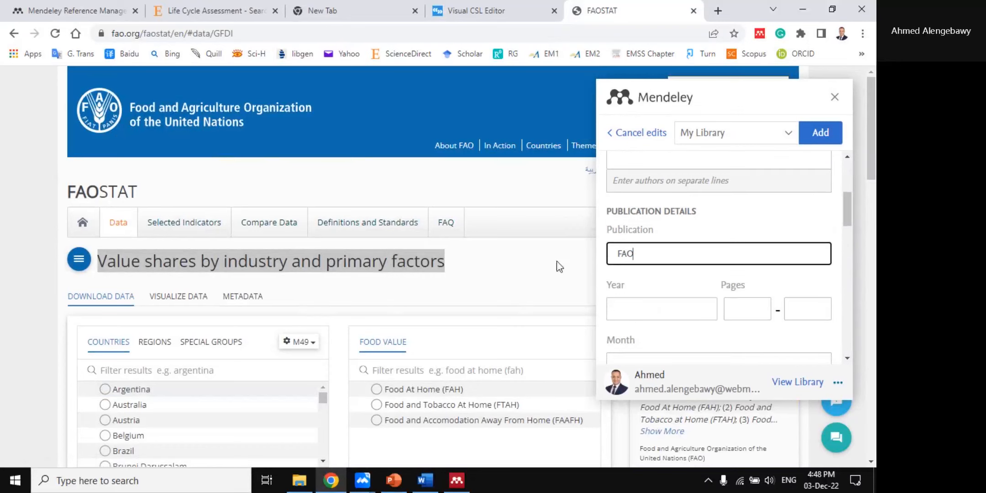
pyautogui.click(625, 304)
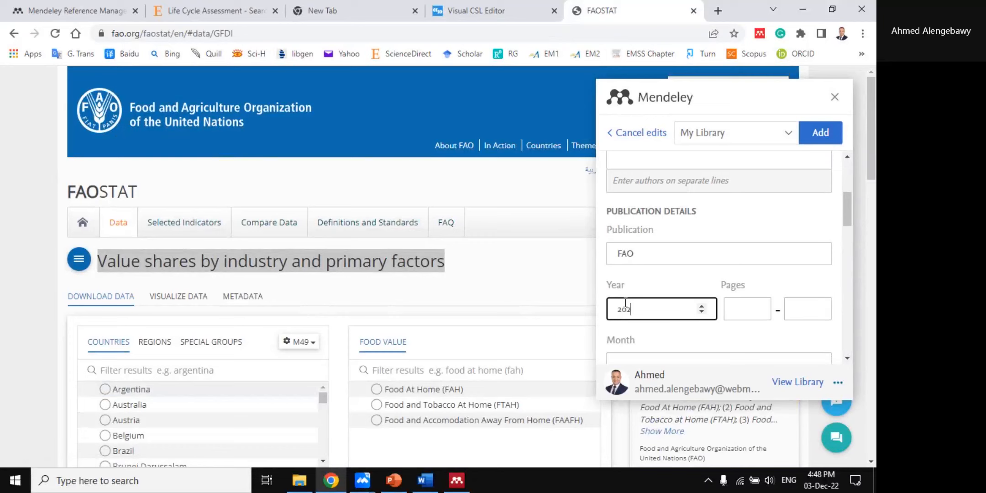
# - Examine the remaining reference fields, including pages, month, date accessed, website address and identifiers
pyautogui.scroll(-2, 740, 274)
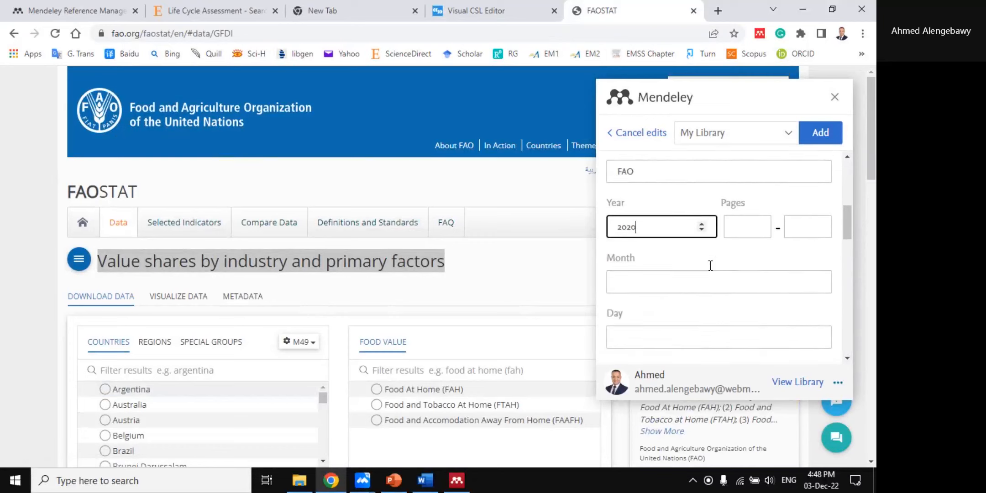
pyautogui.click(749, 187)
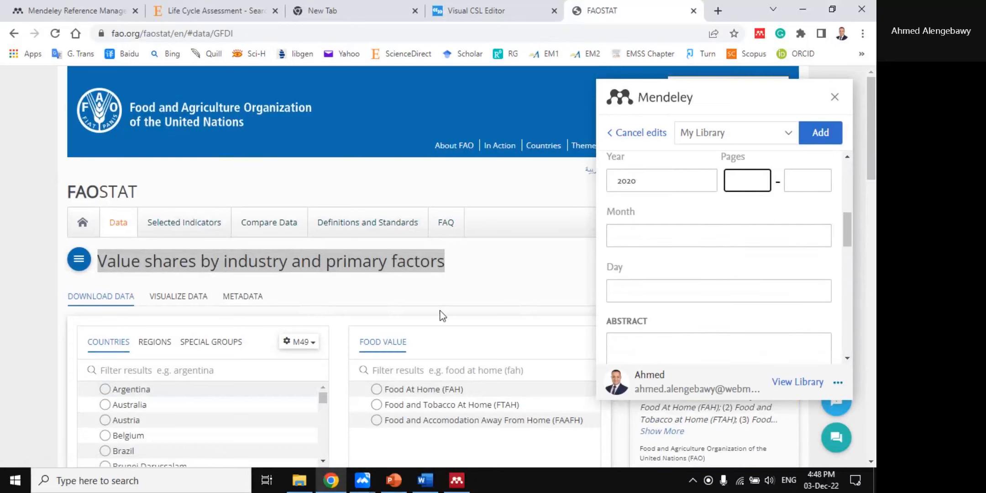
pyautogui.scroll(-2, 442, 316)
pyautogui.scroll(2, 444, 314)
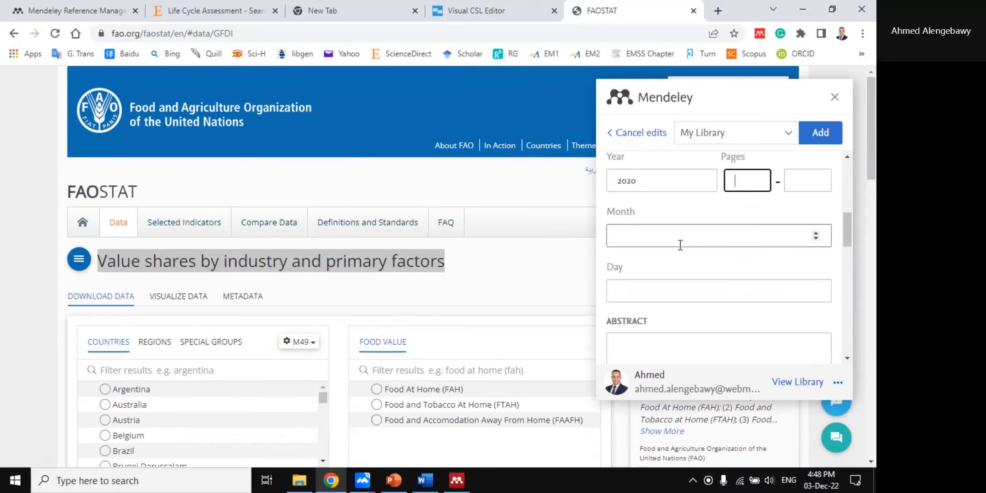
pyautogui.scroll(-6, 677, 241)
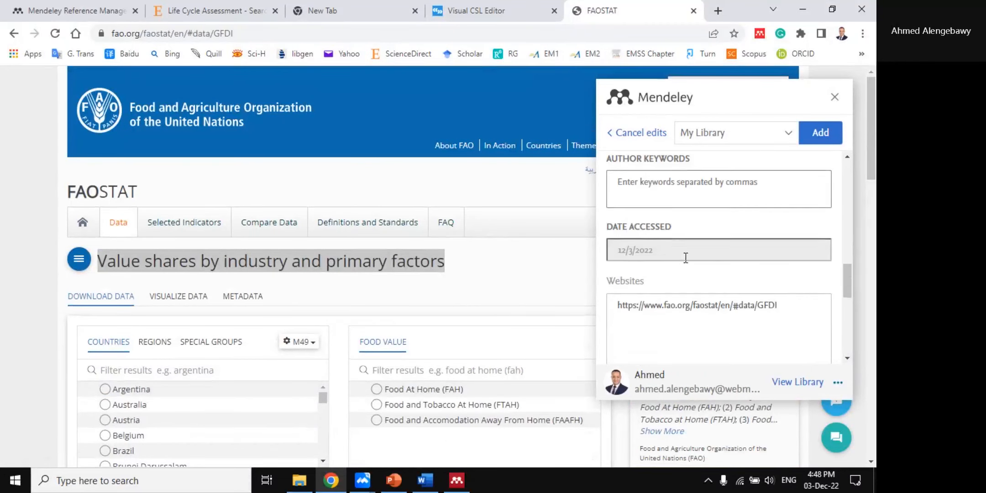
pyautogui.scroll(-1, 686, 258)
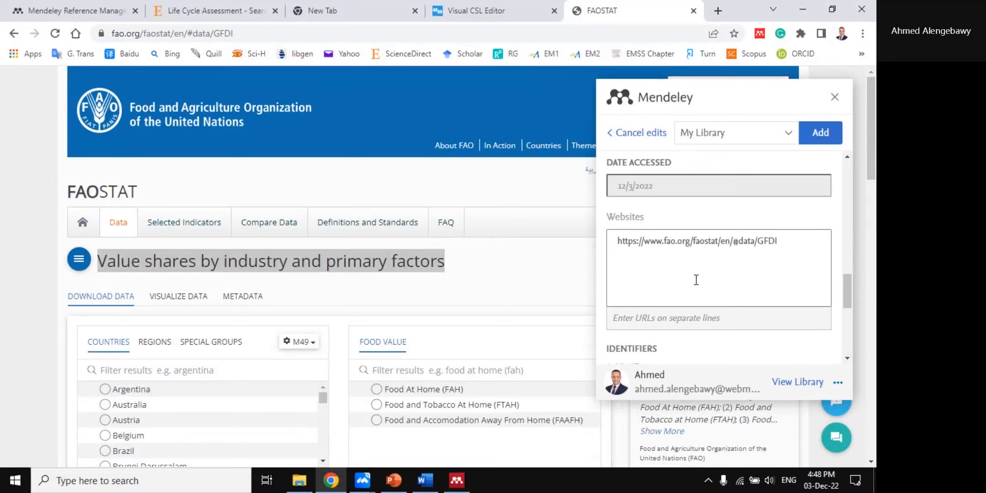
pyautogui.scroll(1, 697, 280)
pyautogui.moveTo(618, 250); pyautogui.dragTo(655, 253)
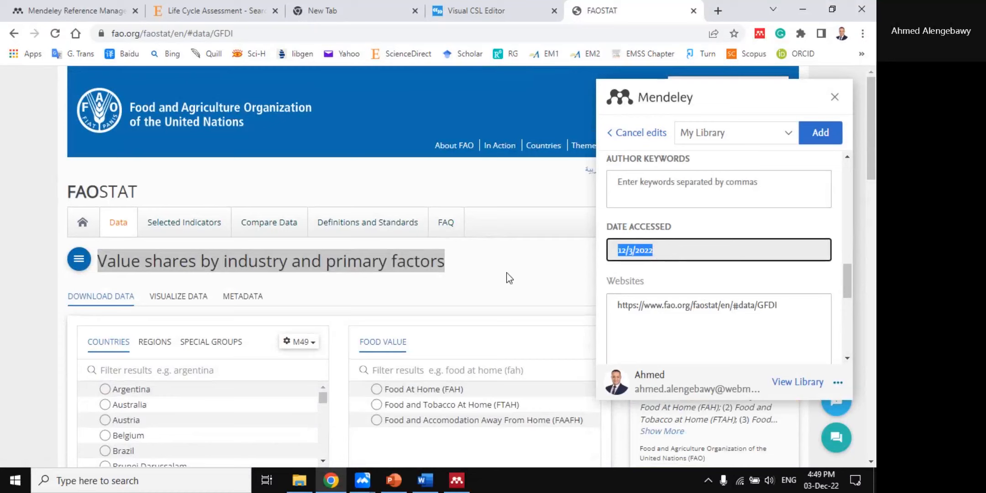
pyautogui.scroll(10, 689, 292)
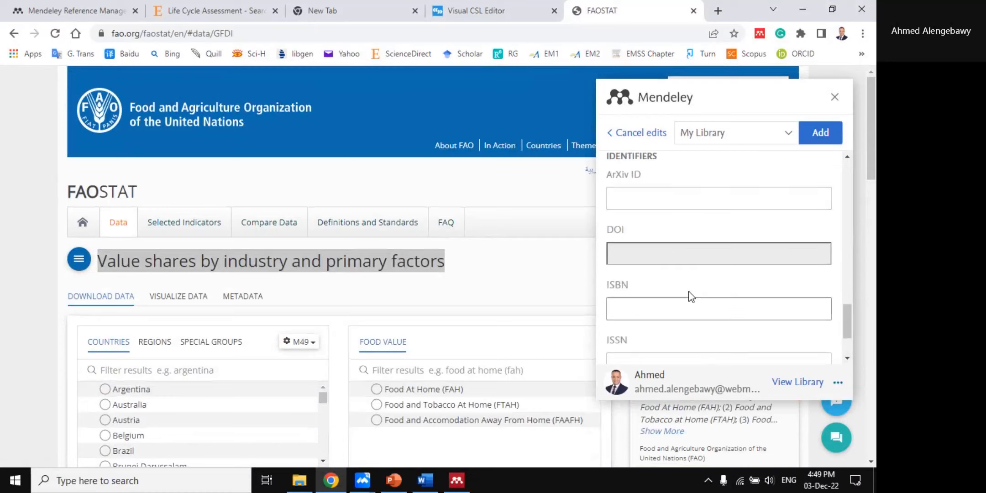
pyautogui.scroll(3, 726, 196)
# - Choose the Webimar collection as the destination and add the edited reference to the library
pyautogui.click(742, 137)
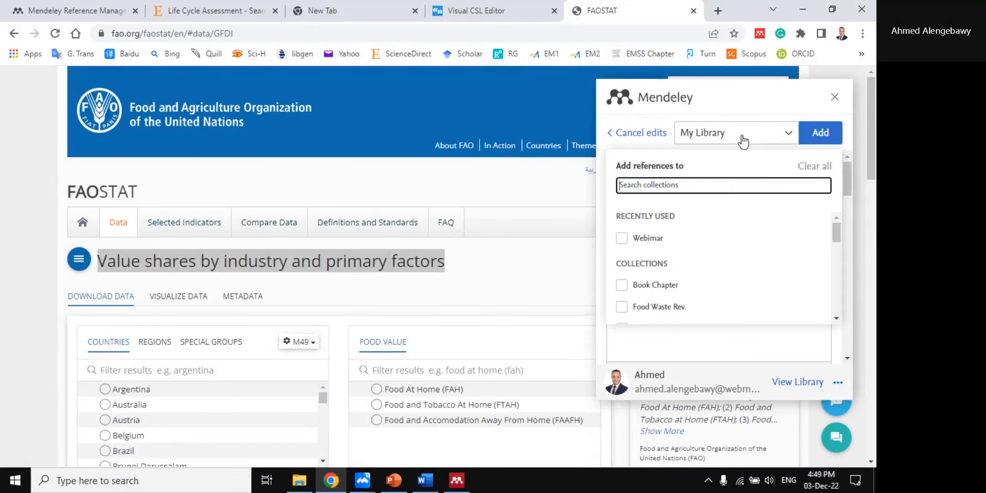
pyautogui.click(625, 240)
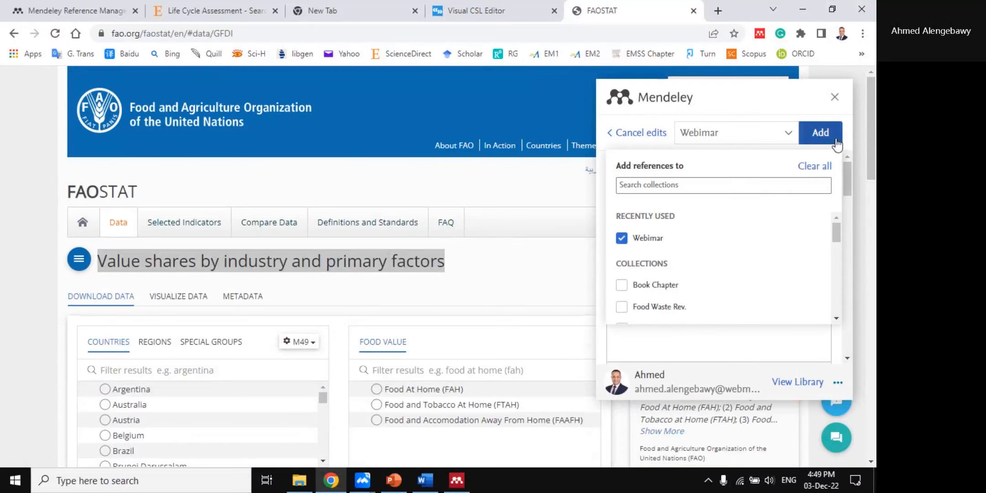
pyautogui.click(821, 132)
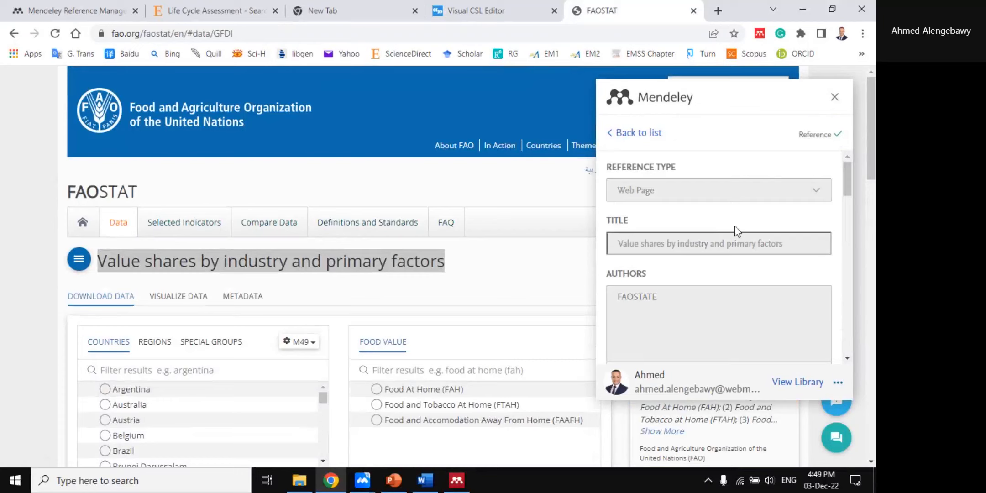
# - Switch to Mendeley Desktop, dismiss the Citation Styles window, open the Webimar folder and synchronize the library
pyautogui.click(458, 484)
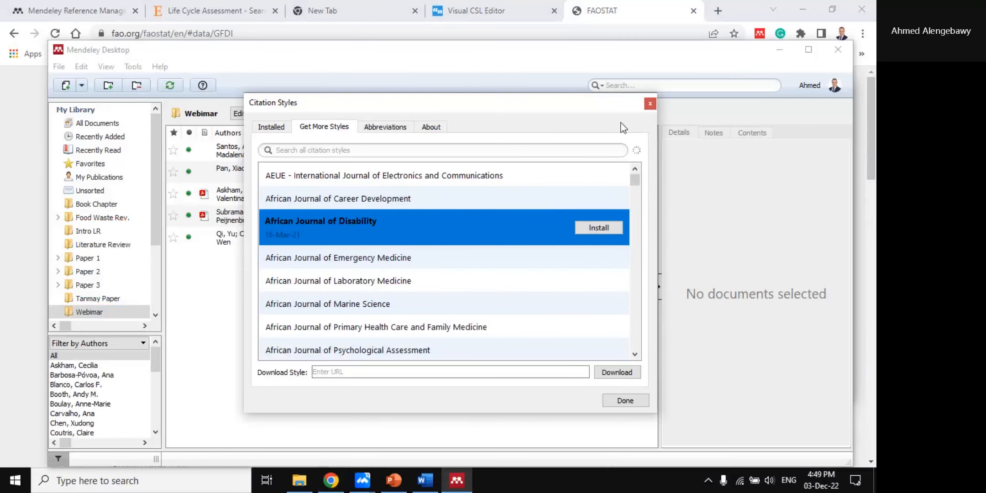
pyautogui.press('Escape')
pyautogui.scroll(-1, 154, 297)
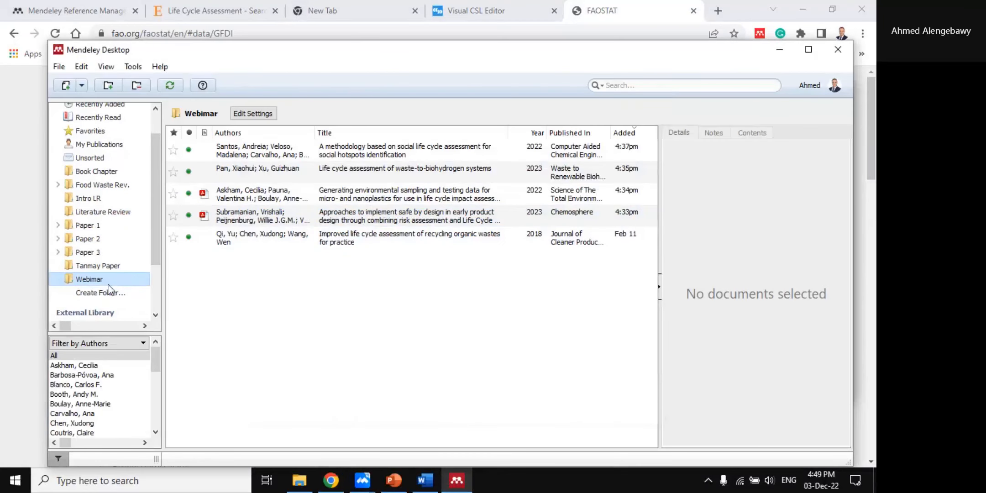
pyautogui.click(90, 279)
pyautogui.click(174, 86)
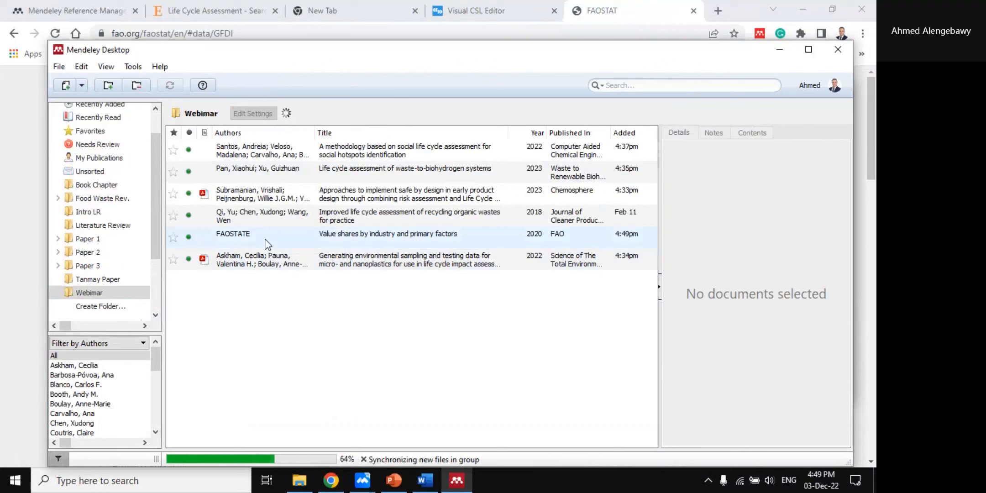
# - Examine the details of the FAOSTATE web page reference in the Webimar folder, including authors, publication, year, access date and URL
pyautogui.click(268, 237)
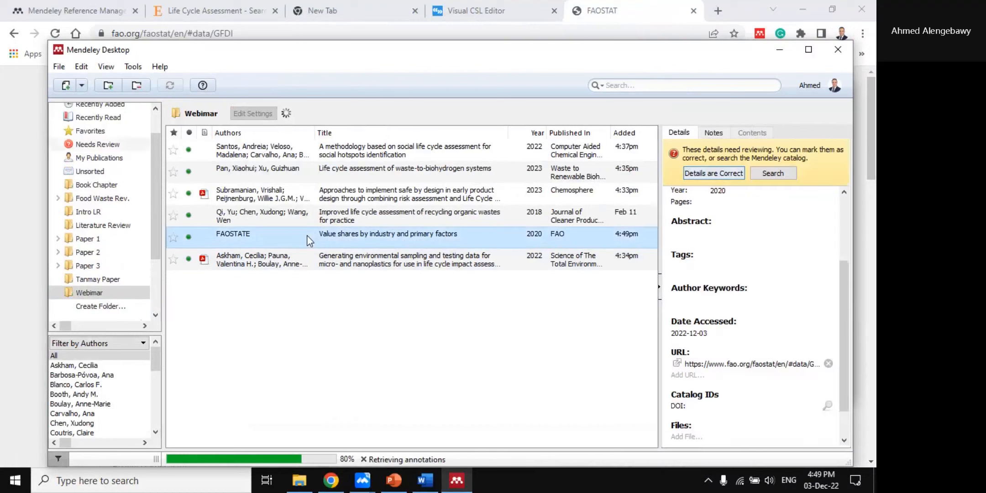
pyautogui.scroll(3, 754, 233)
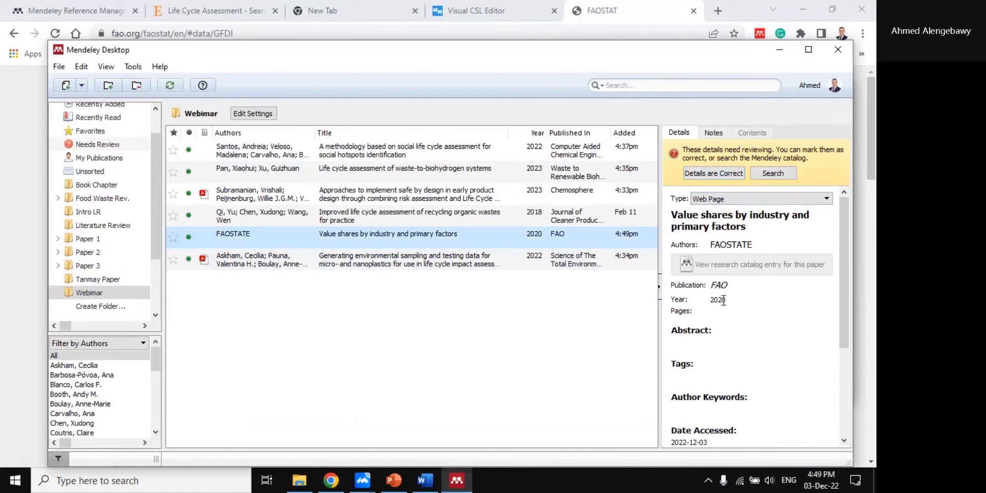
pyautogui.scroll(-5, 731, 307)
pyautogui.scroll(5, 728, 313)
pyautogui.click(768, 173)
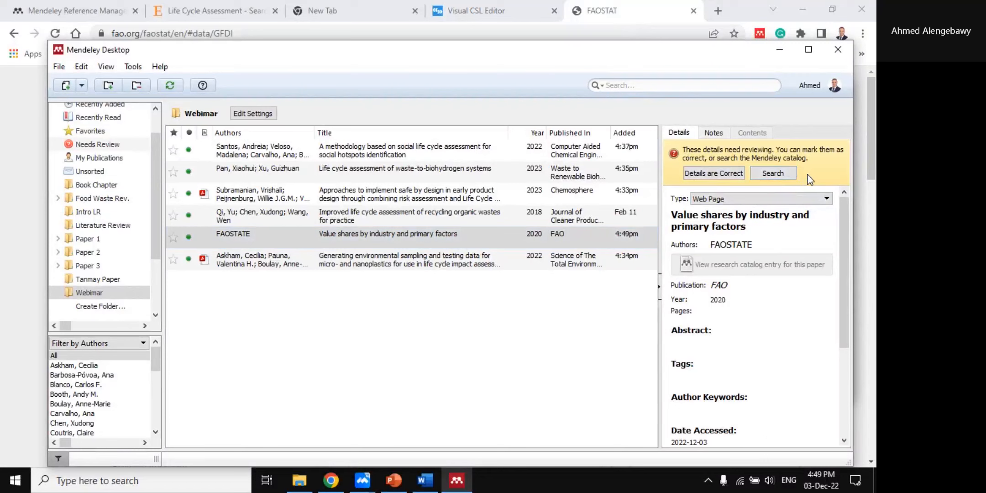
pyautogui.click(782, 173)
pyautogui.click(285, 259)
pyautogui.click(289, 243)
# - Switch to Word and insert the FAOSTATE reference from Mendeley as a citation after "thousands of years ago"
pyautogui.click(425, 480)
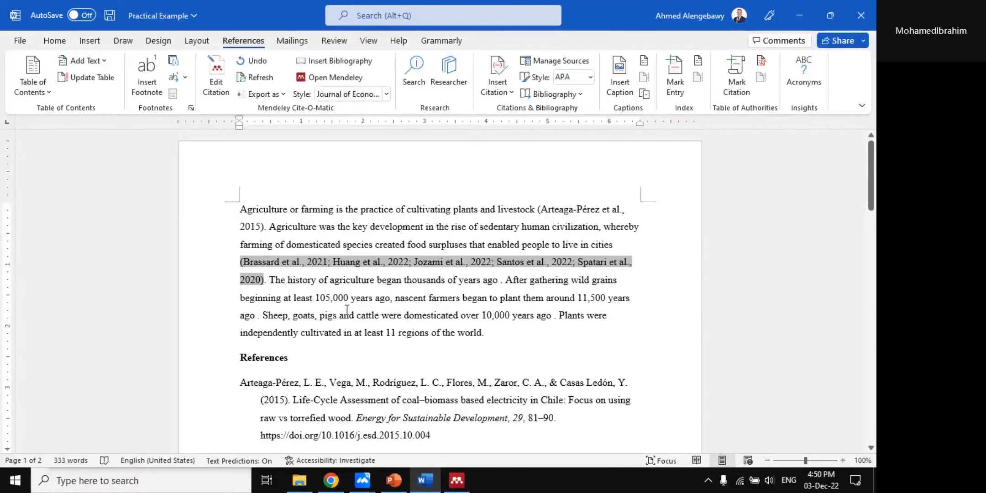
pyautogui.click(503, 280)
pyautogui.click(230, 87)
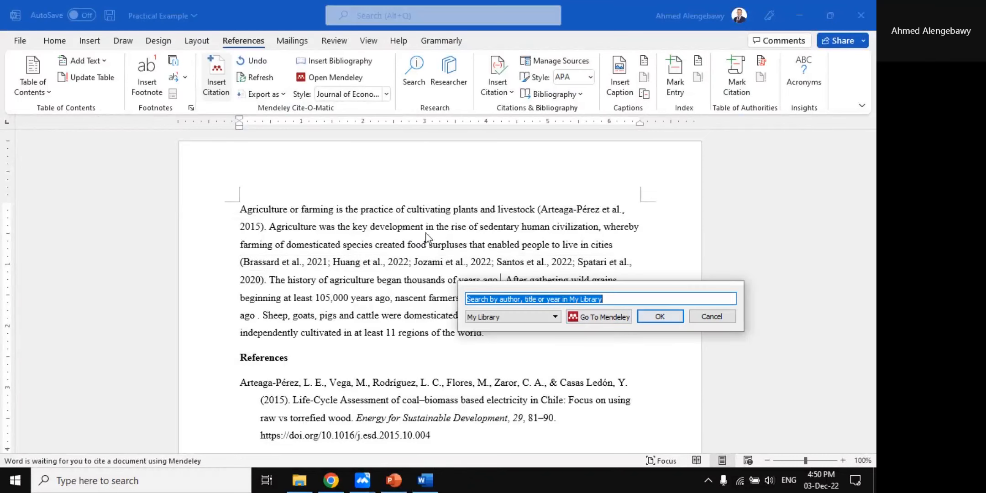
pyautogui.click(593, 322)
pyautogui.click(288, 256)
pyautogui.click(279, 235)
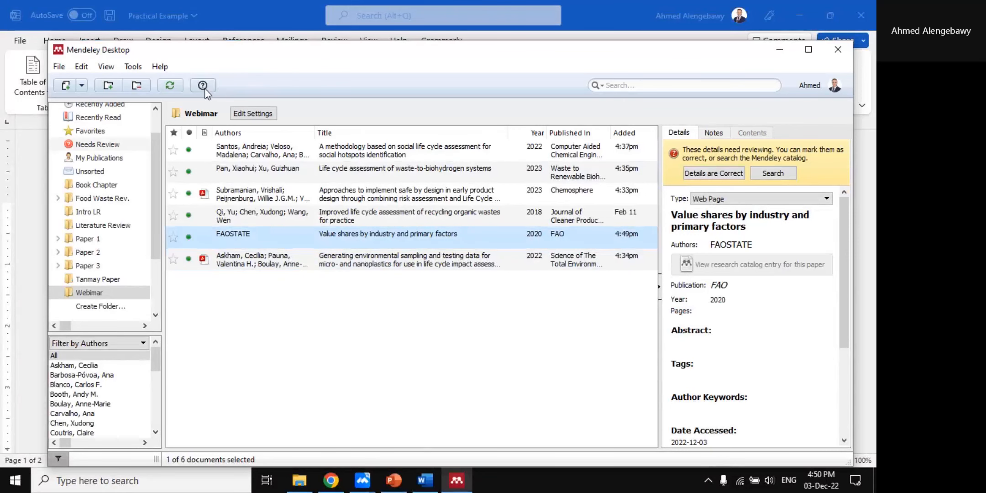
pyautogui.click(204, 88)
# - Check the inserted FAOSTATE citation in the paragraph and its entry in the reference list
pyautogui.click(545, 280)
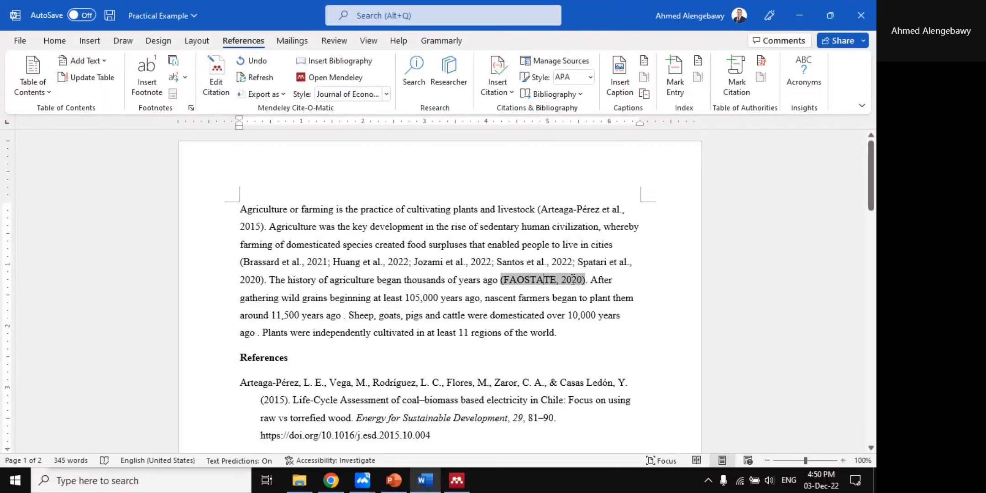
pyautogui.scroll(-6, 379, 229)
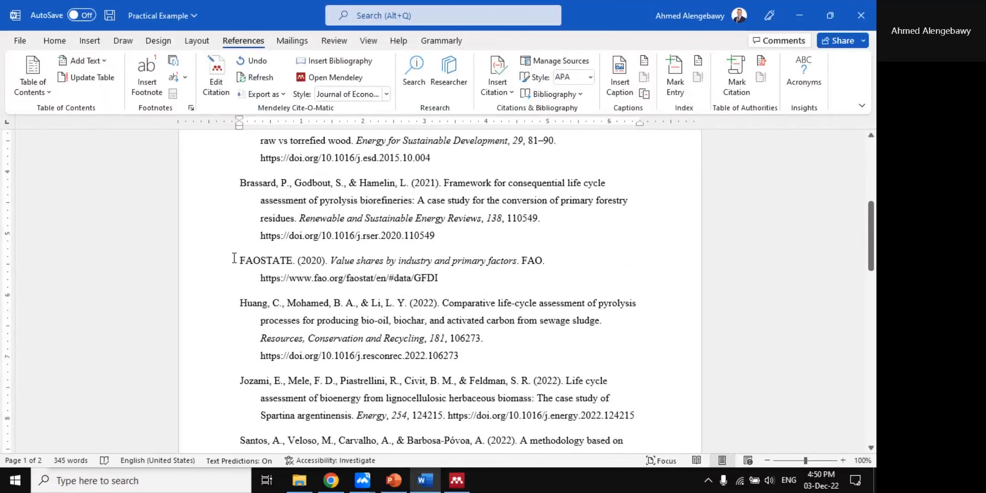
pyautogui.tripleClick(271, 268)
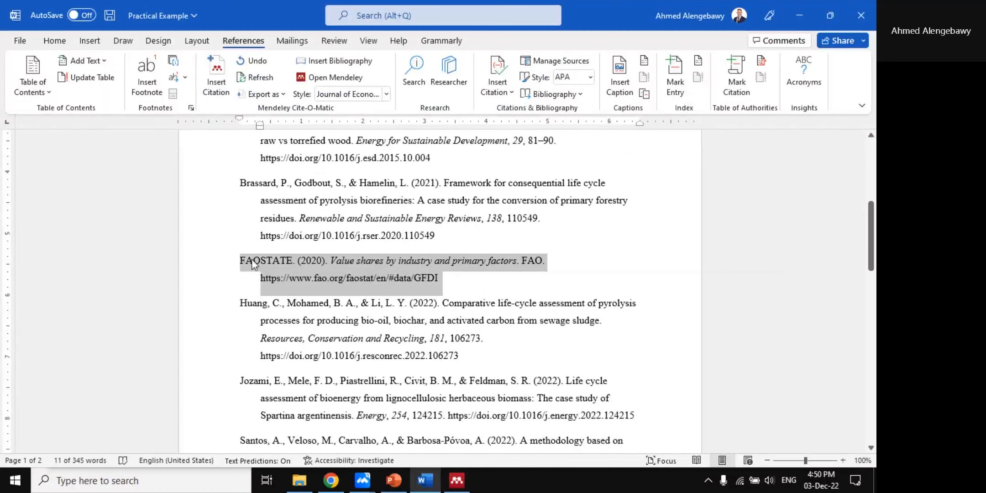
# - Change the Mendeley citation style to IEEE and review the FAOSTATE entry in the reference list
pyautogui.click(386, 94)
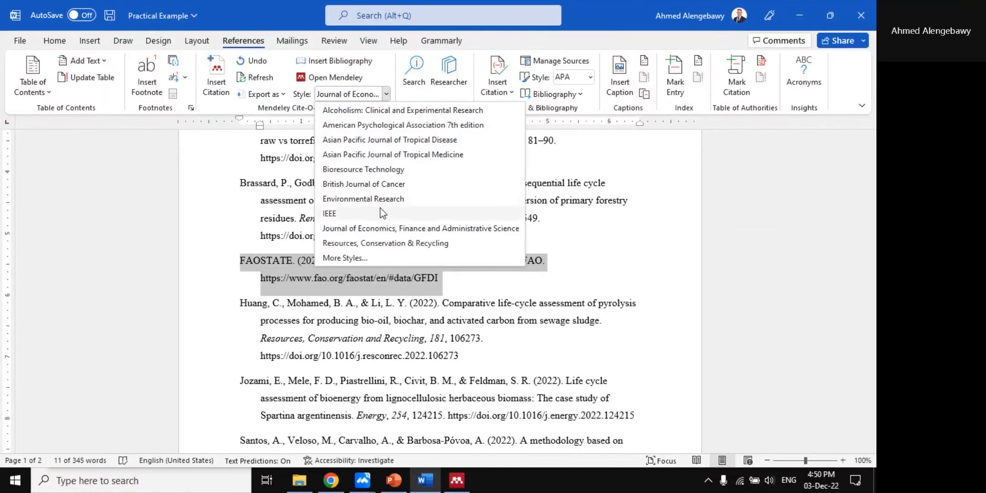
pyautogui.click(339, 214)
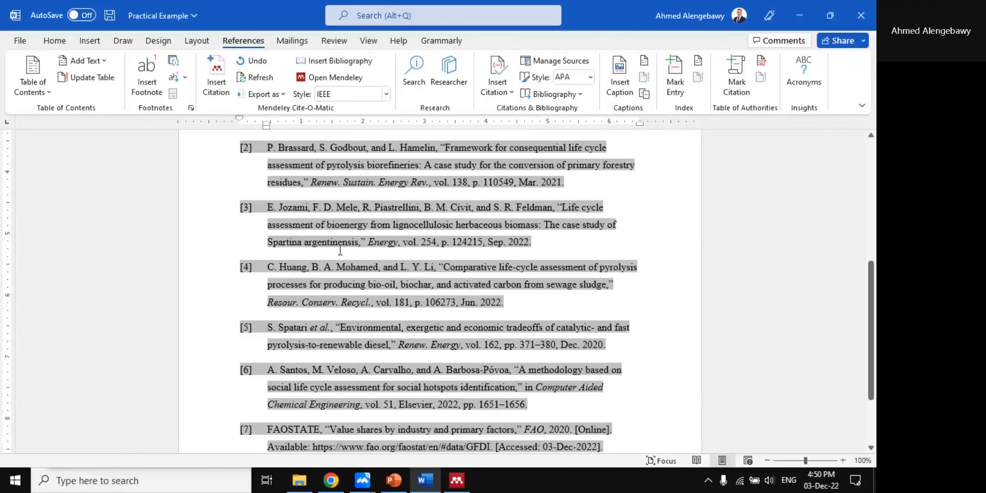
pyautogui.scroll(-2, 338, 301)
pyautogui.scroll(4, 320, 288)
pyautogui.scroll(-1, 283, 267)
pyautogui.scroll(-5, 340, 316)
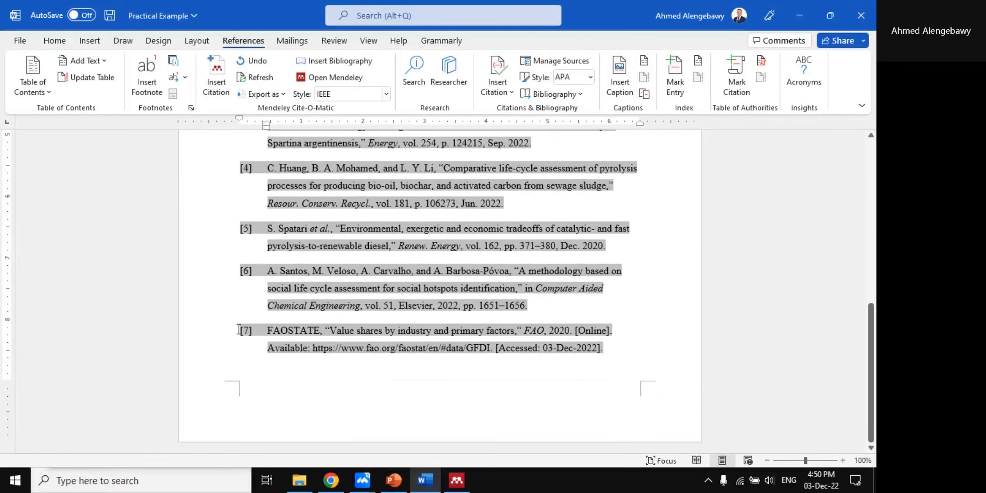
pyautogui.scroll(8, 240, 329)
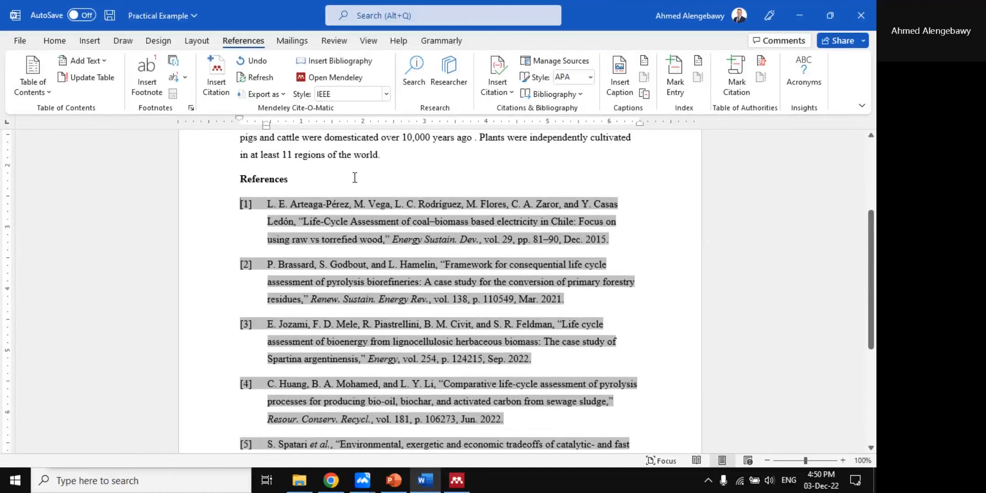
# - Change the citation style to Resources, Conservation & Recycling and review how the FAOSTATE entry is formatted
pyautogui.click(386, 93)
pyautogui.click(351, 244)
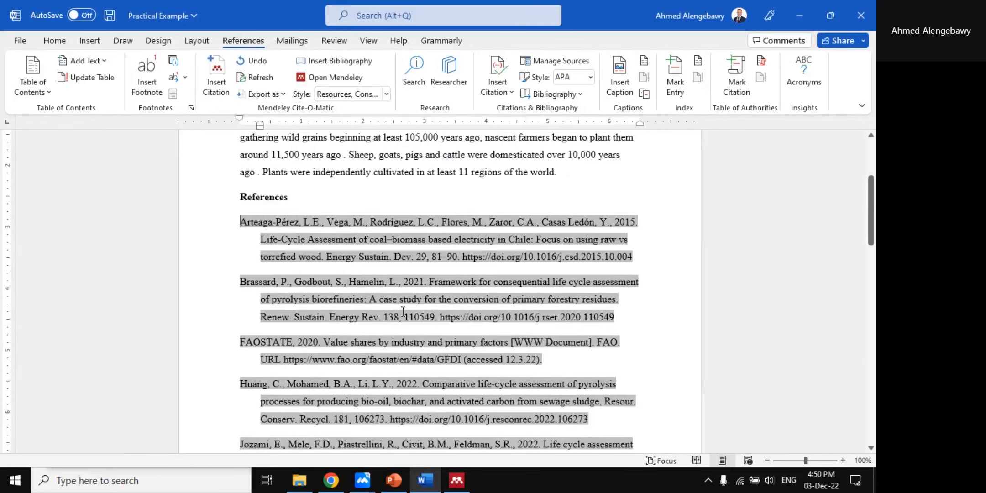
pyautogui.scroll(-4, 319, 312)
pyautogui.scroll(-3, 320, 312)
pyautogui.scroll(4, 250, 240)
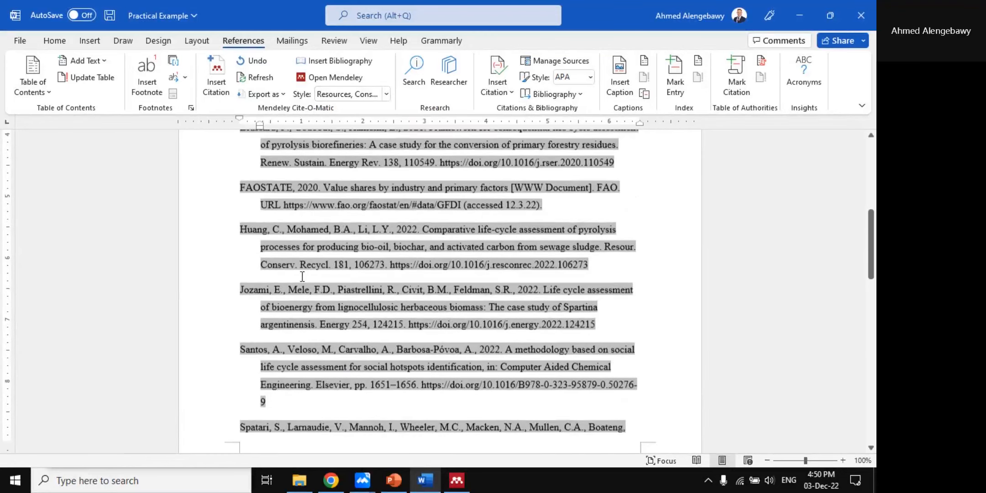
pyautogui.moveTo(241, 218); pyautogui.dragTo(508, 220)
pyautogui.scroll(2, 446, 231)
pyautogui.scroll(-3, 295, 266)
pyautogui.scroll(5, 294, 266)
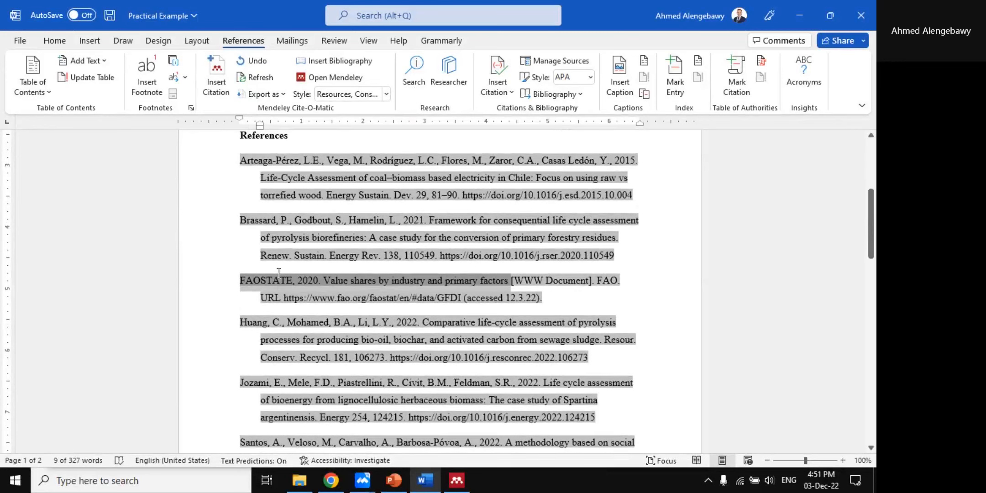
# - Try the Bioresource Technology and Asian Pacific Journal of Tropical Medicine citation styles on the document's references
pyautogui.click(383, 95)
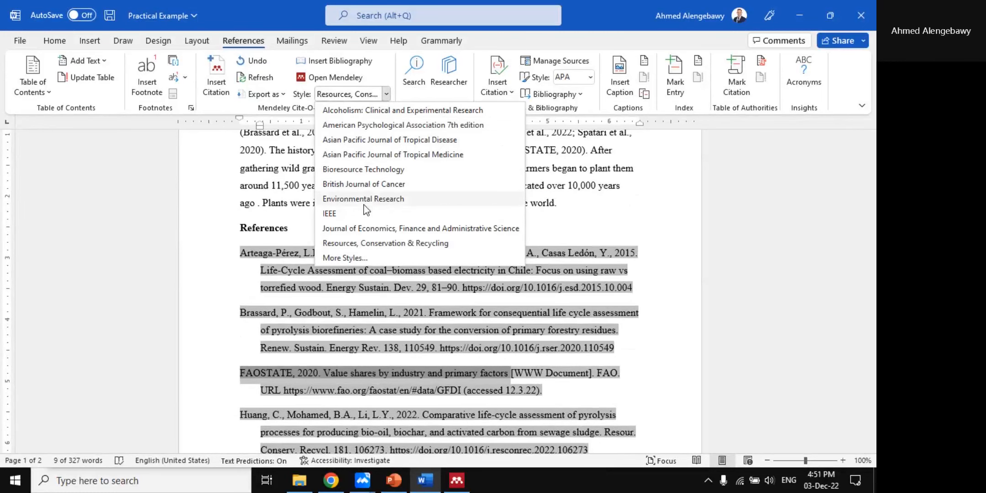
pyautogui.click(396, 170)
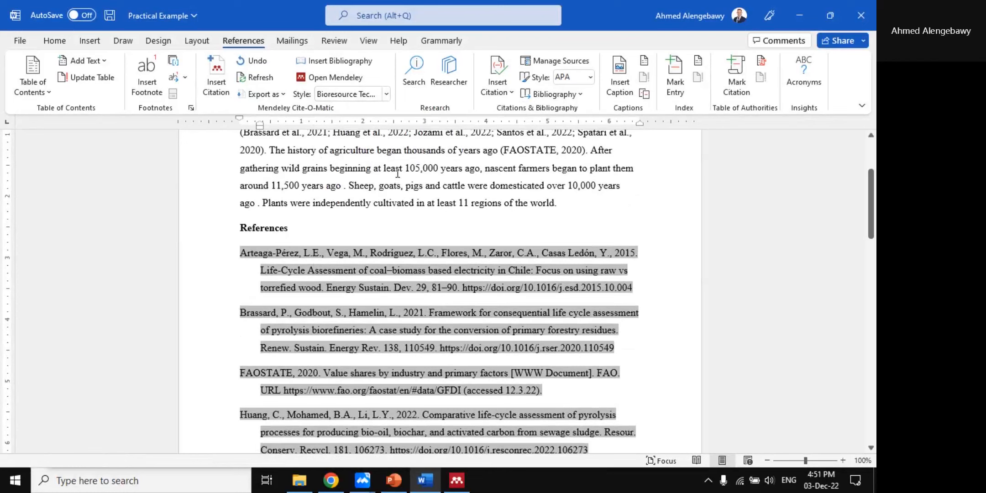
pyautogui.click(387, 95)
pyautogui.click(393, 154)
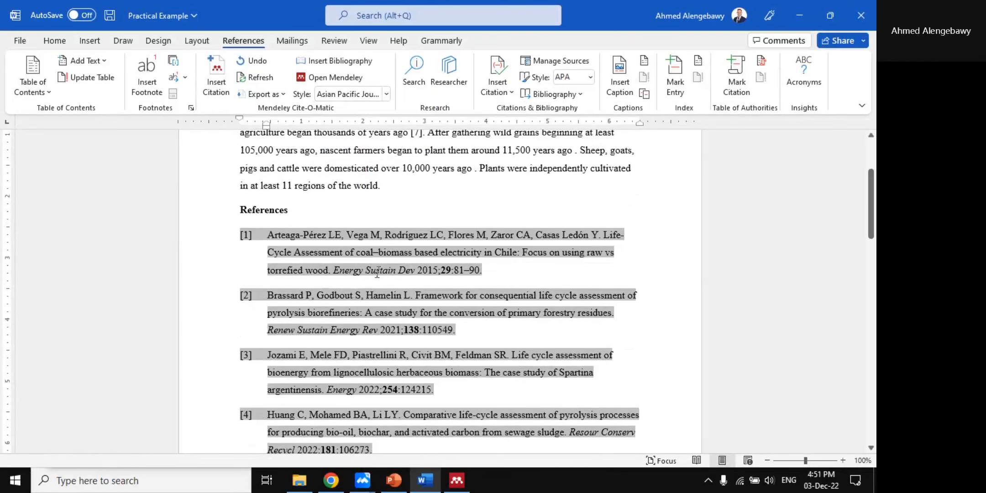
pyautogui.scroll(-3, 321, 304)
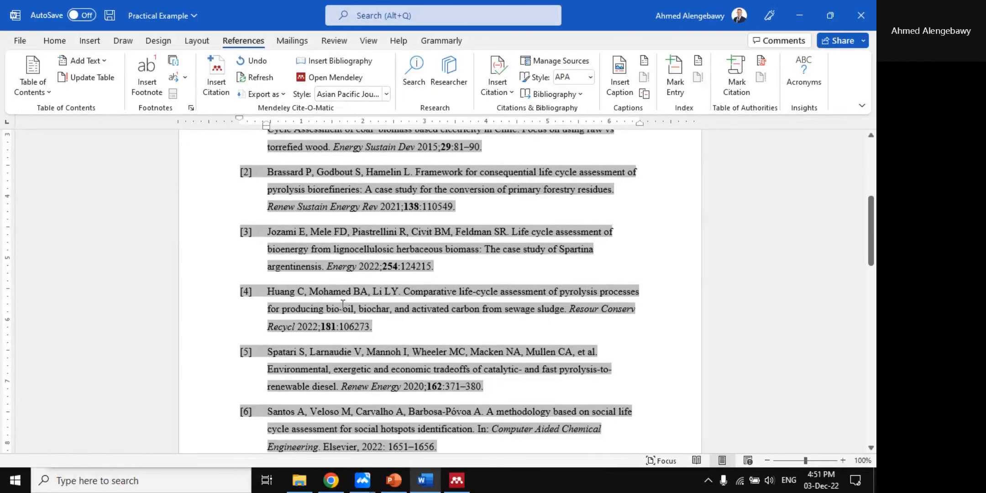
# - Set the citation style back to IEEE and highlight the access date and author name in the FAOSTATE entry
pyautogui.click(387, 94)
pyautogui.click(345, 216)
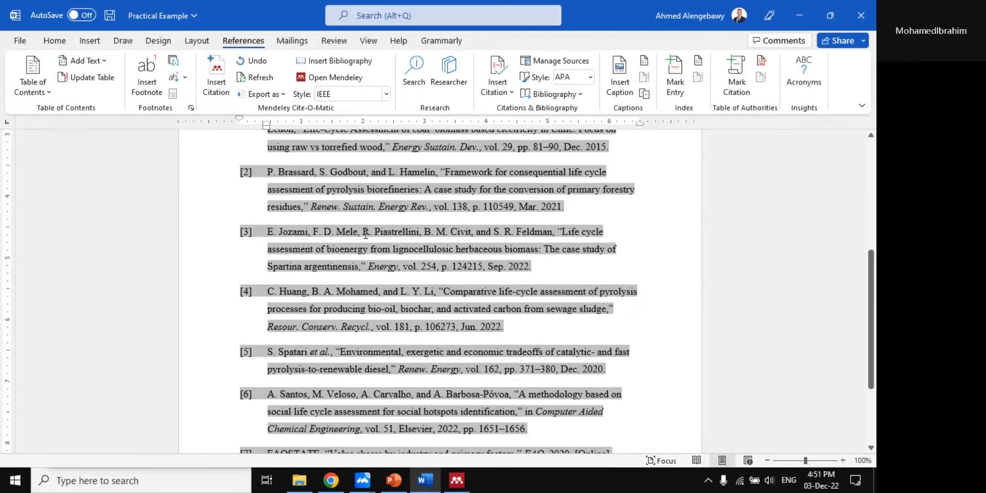
pyautogui.scroll(-2, 364, 301)
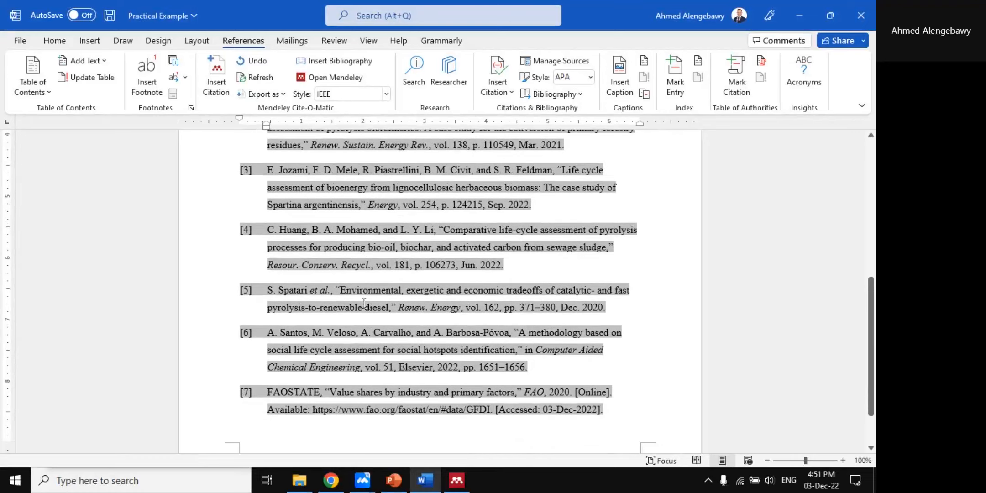
pyautogui.scroll(-3, 360, 315)
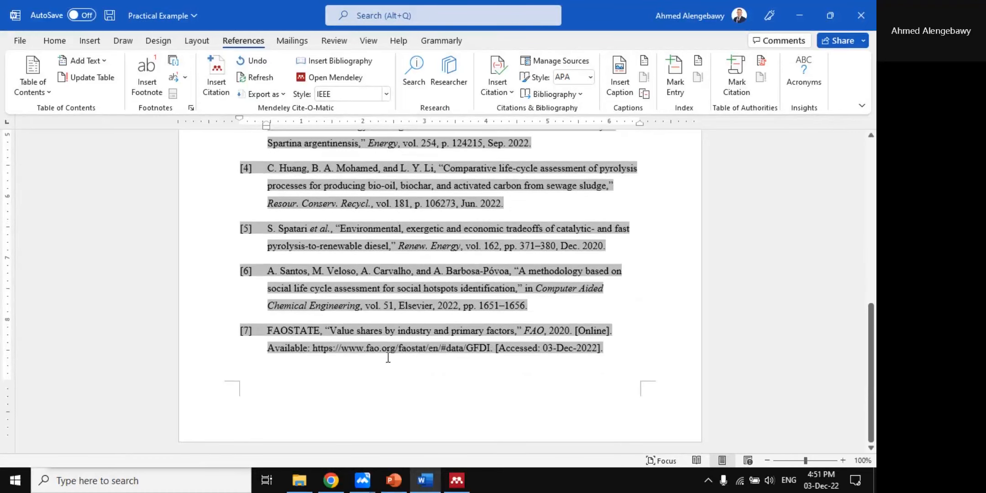
pyautogui.moveTo(498, 349); pyautogui.dragTo(596, 370)
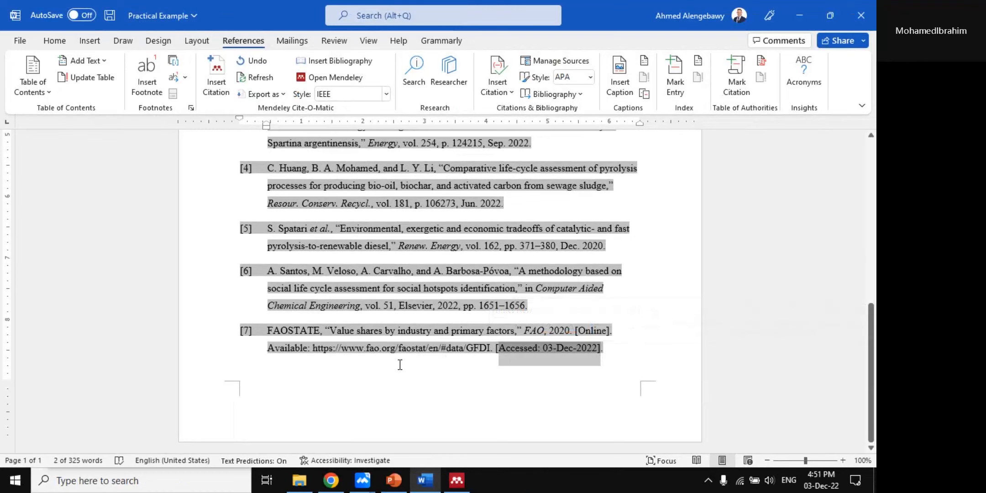
pyautogui.moveTo(268, 330); pyautogui.dragTo(320, 331)
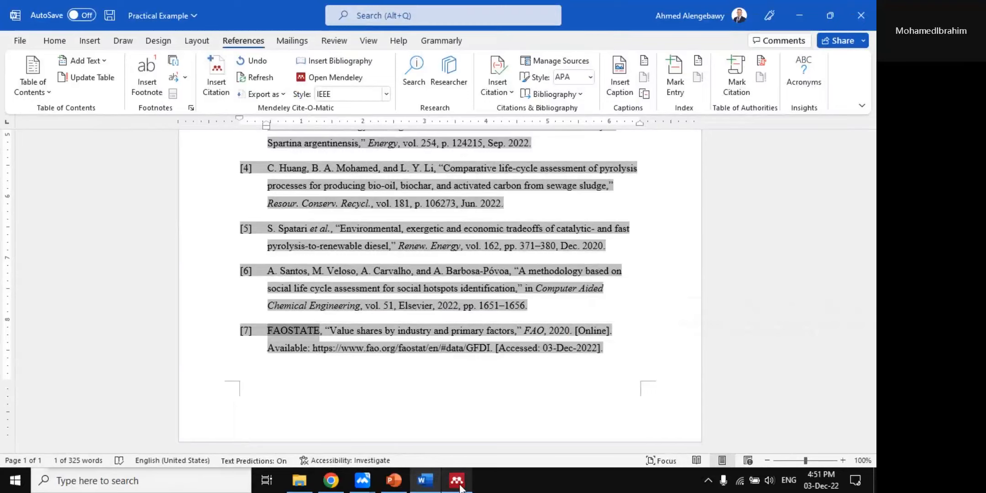
# - Switch to Mendeley Desktop and change the FAOSTATE reference's author to Faostate as an institution/organization
pyautogui.click(457, 480)
pyautogui.click(744, 245)
pyautogui.doubleClick(743, 245)
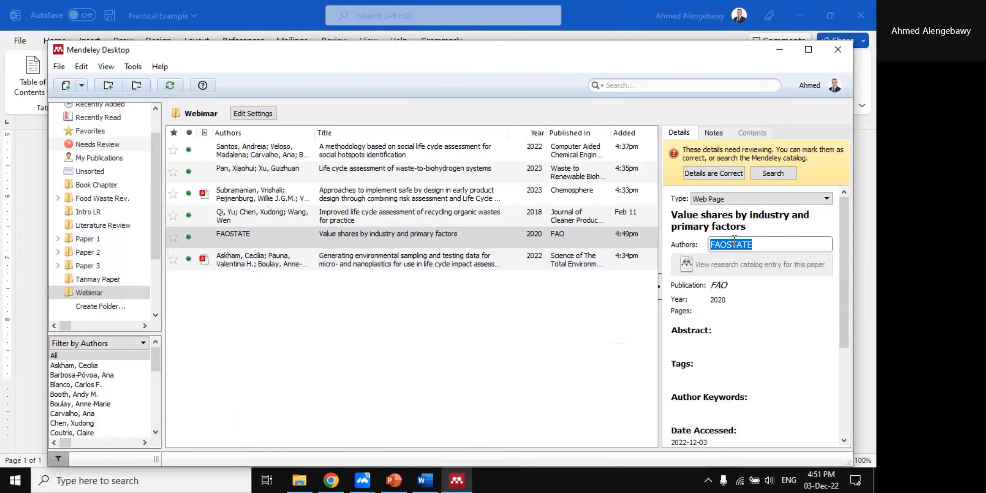
pyautogui.click(425, 481)
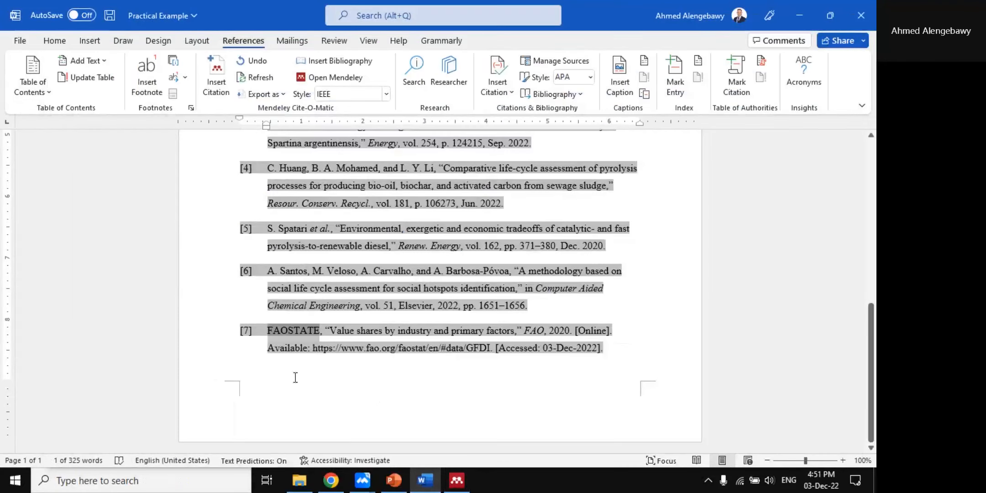
pyautogui.click(457, 480)
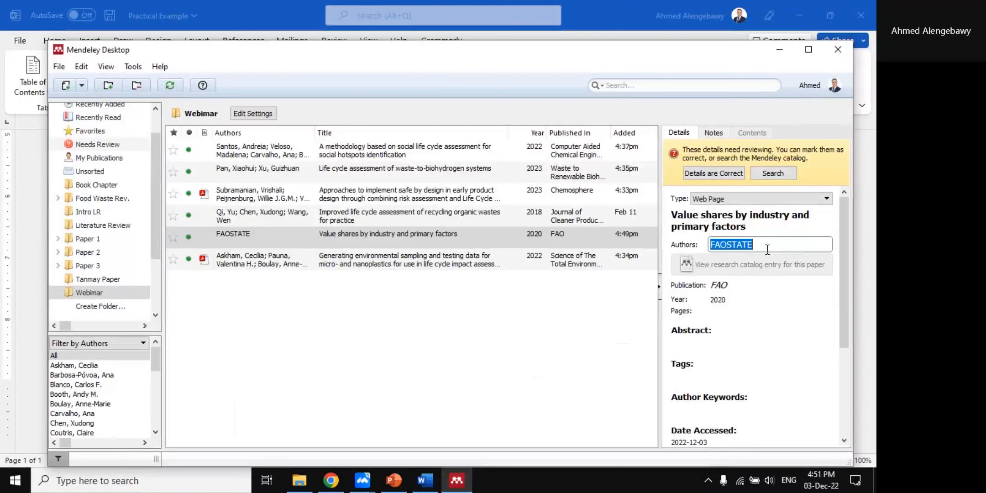
pyautogui.write('Fa')
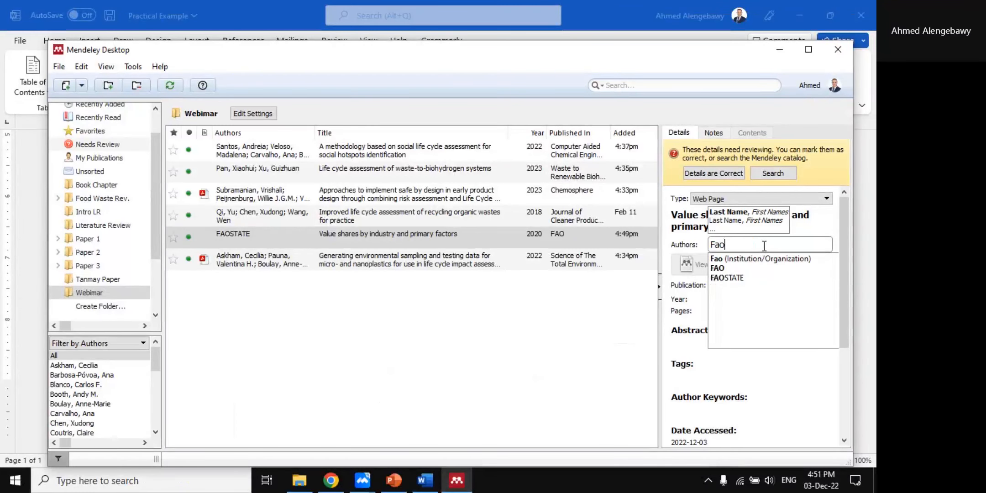
pyautogui.write('ostate')
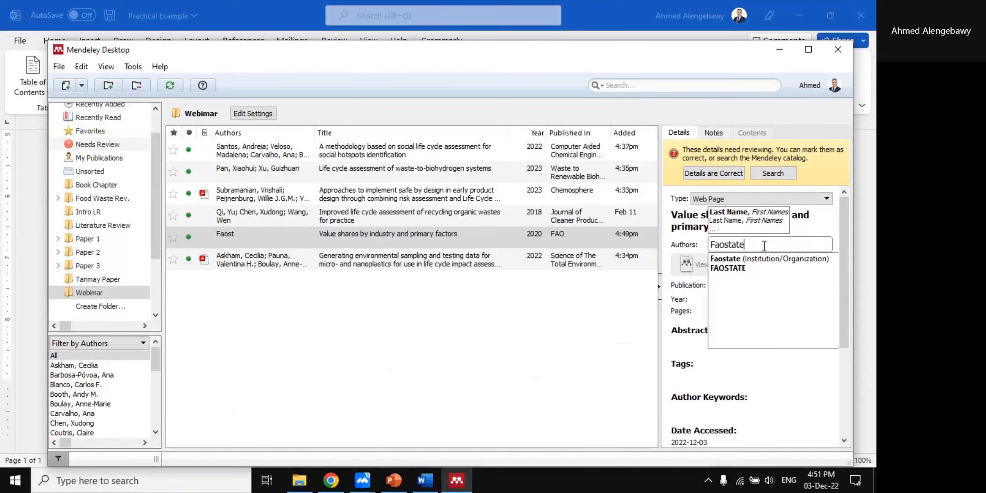
pyautogui.click(724, 263)
pyautogui.click(478, 317)
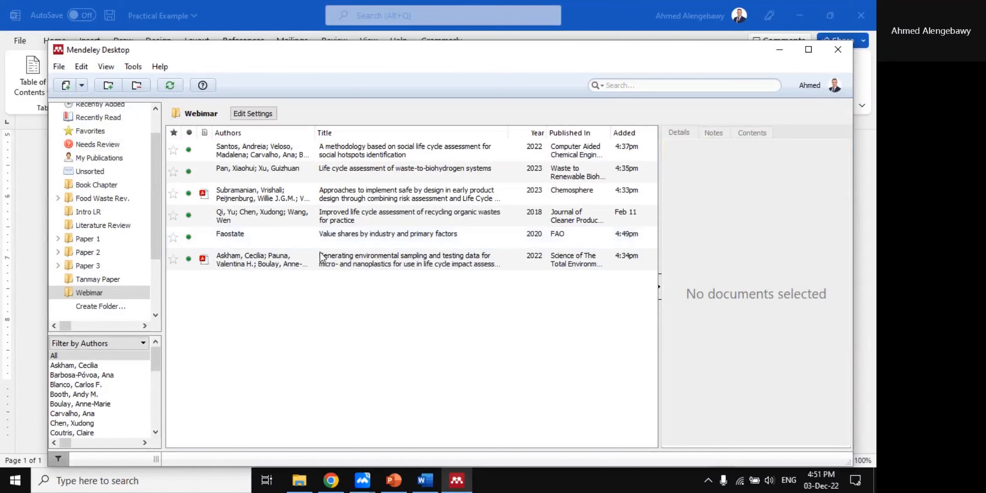
pyautogui.click(235, 238)
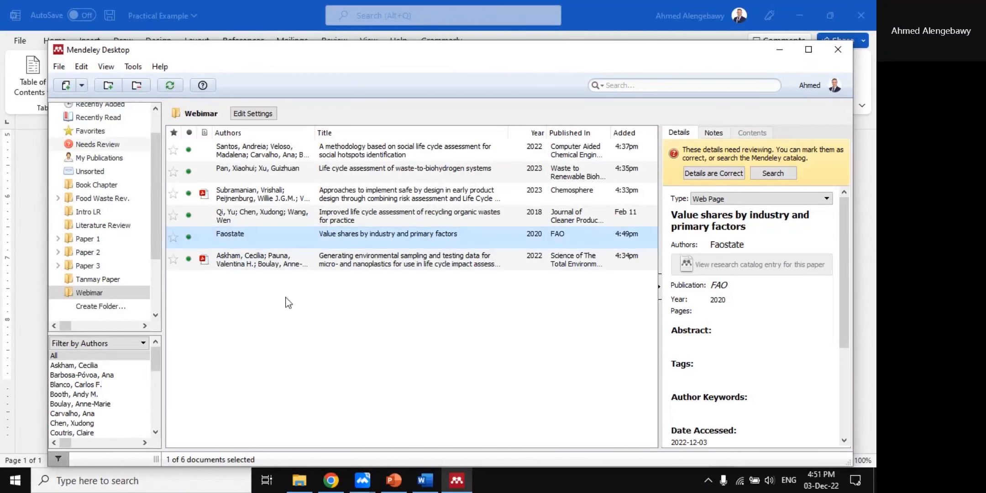
# - Return to Word, refresh the Mendeley citations and highlight the author name in the last bibliography entry
pyautogui.click(419, 486)
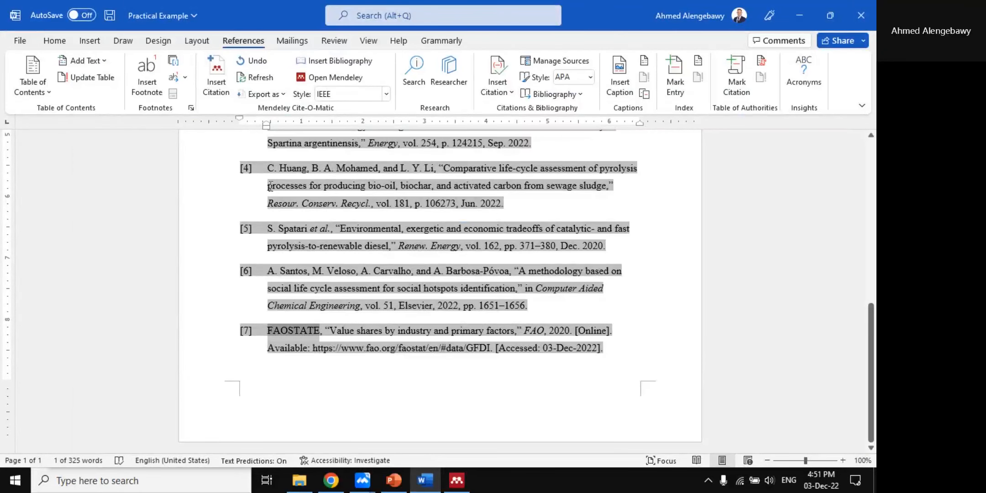
pyautogui.click(260, 78)
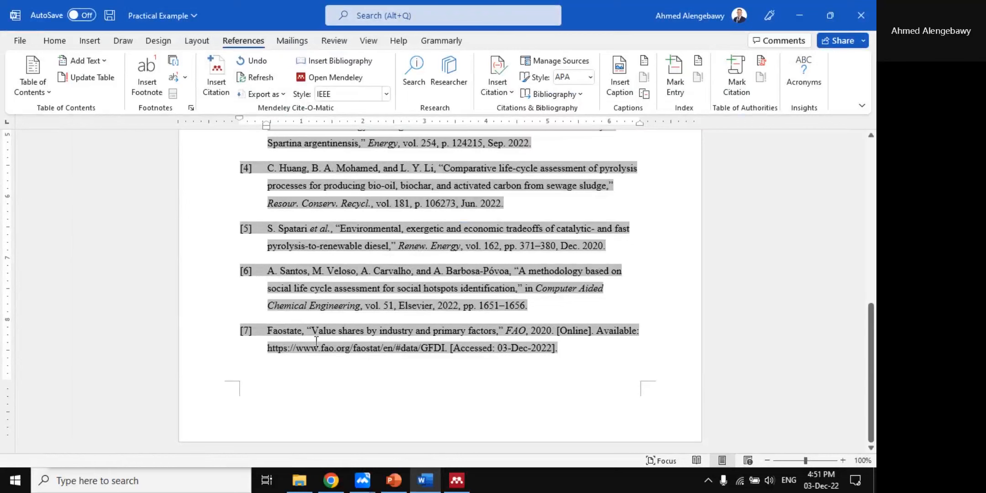
pyautogui.moveTo(274, 331); pyautogui.dragTo(305, 330)
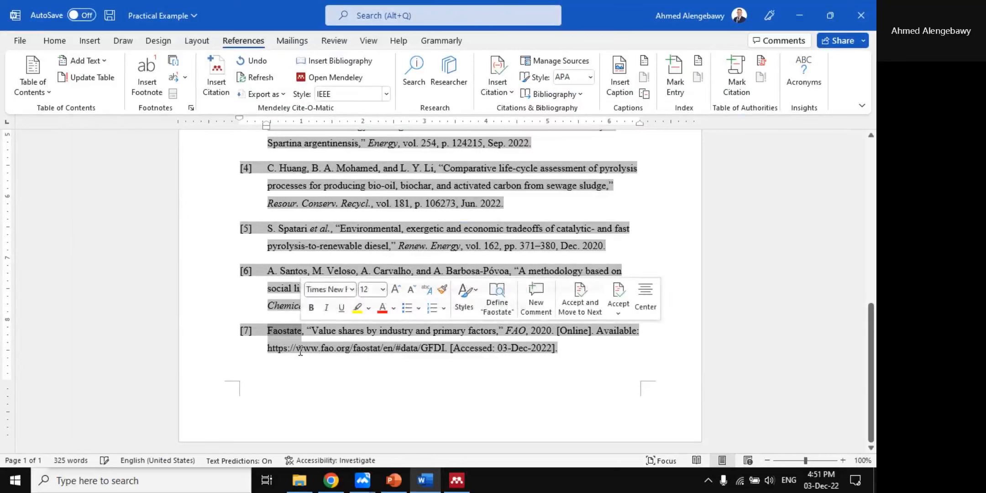
# - Clear the text selection below the bibliography and switch to Mendeley Desktop to view the Webimar folder
pyautogui.click(338, 374)
pyautogui.moveTo(455, 487)
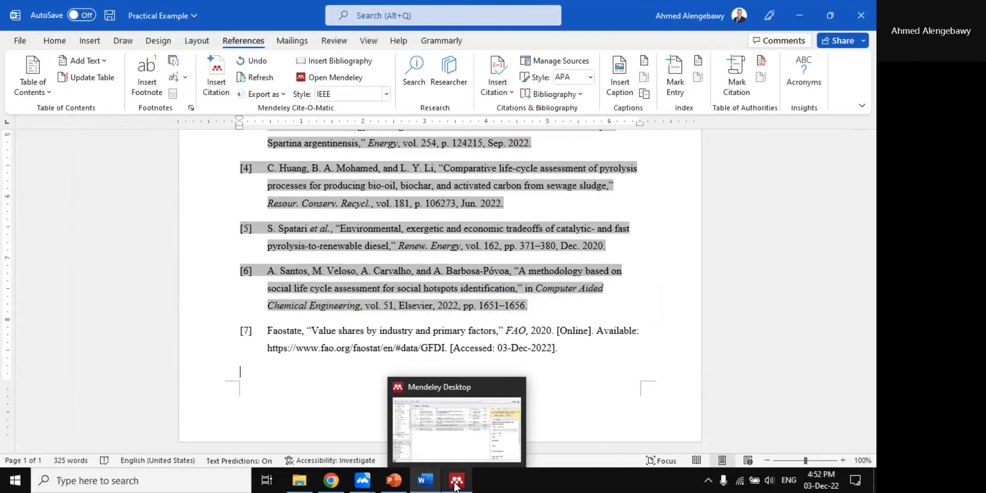
pyautogui.click(456, 479)
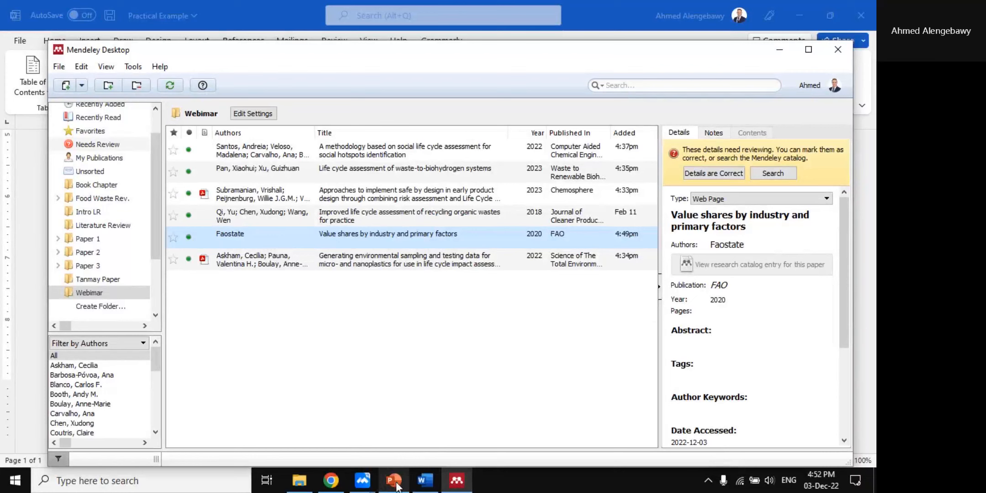
pyautogui.click(480, 4)
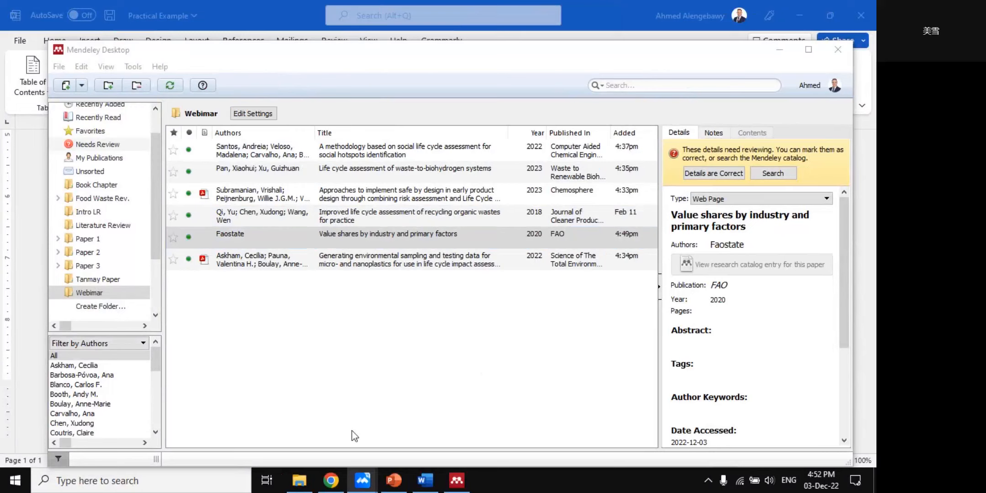
# - Switch to Chrome and load the mendeley.com site in the tab showing the FAOSTAT page
pyautogui.click(331, 480)
pyautogui.click(73, 10)
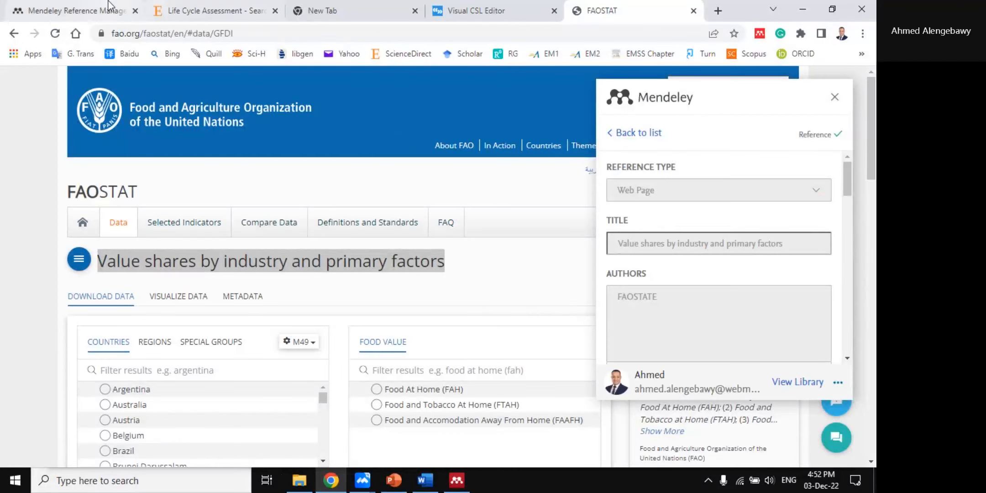
pyautogui.click(612, 10)
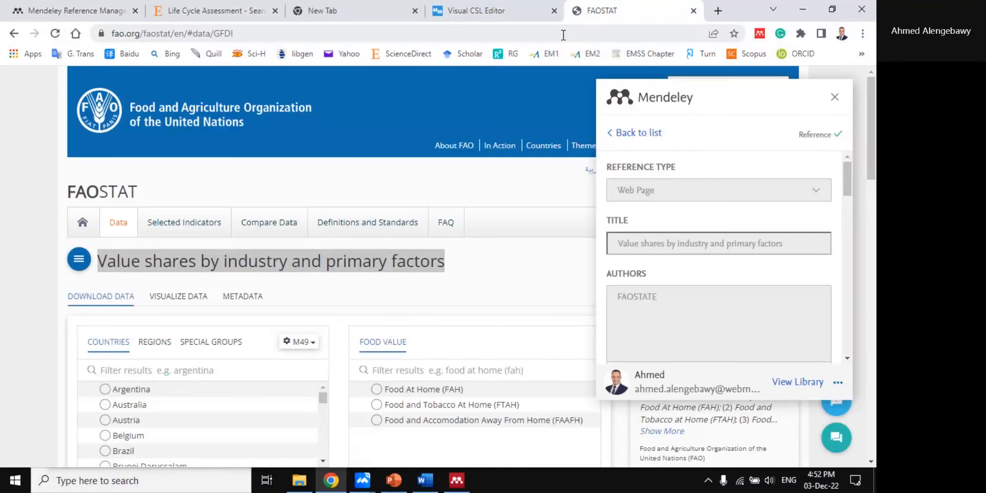
pyautogui.click(558, 36)
pyautogui.write('mende')
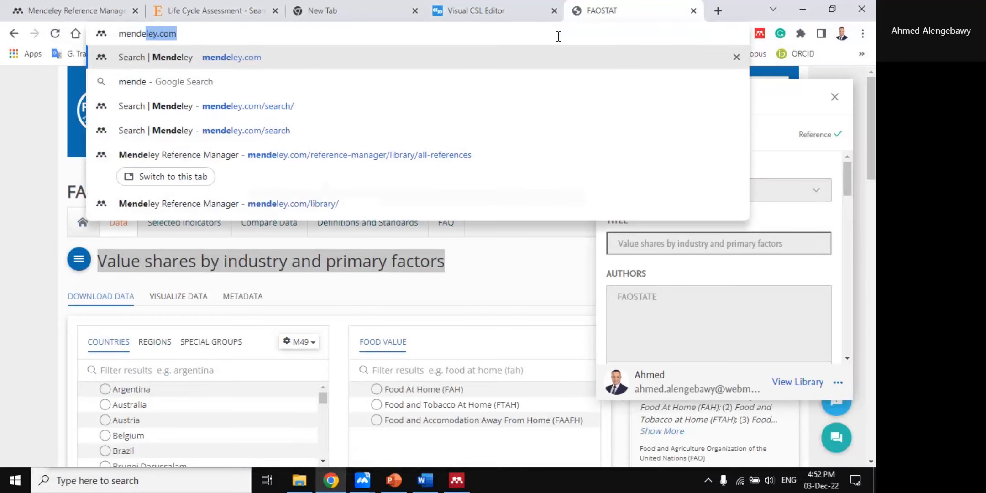
pyautogui.press('Return')
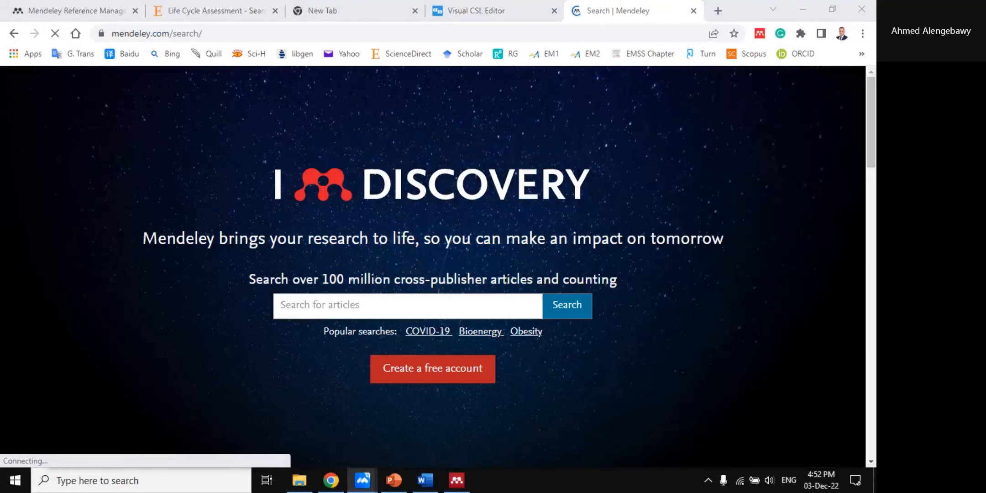
# - Open the Mendeley Reference Manager download page and look through its system options and feature overview
pyautogui.scroll(-1, 352, 365)
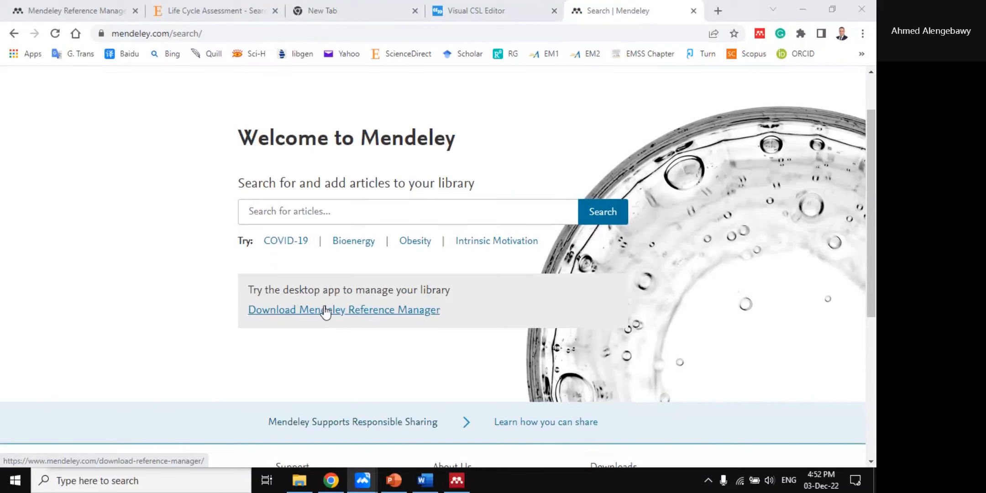
pyautogui.click(322, 310)
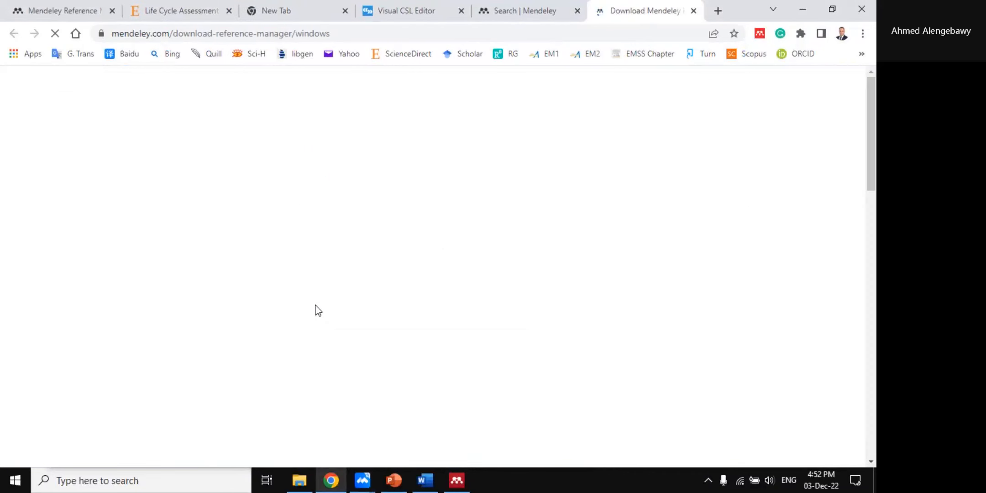
pyautogui.scroll(-1, 228, 206)
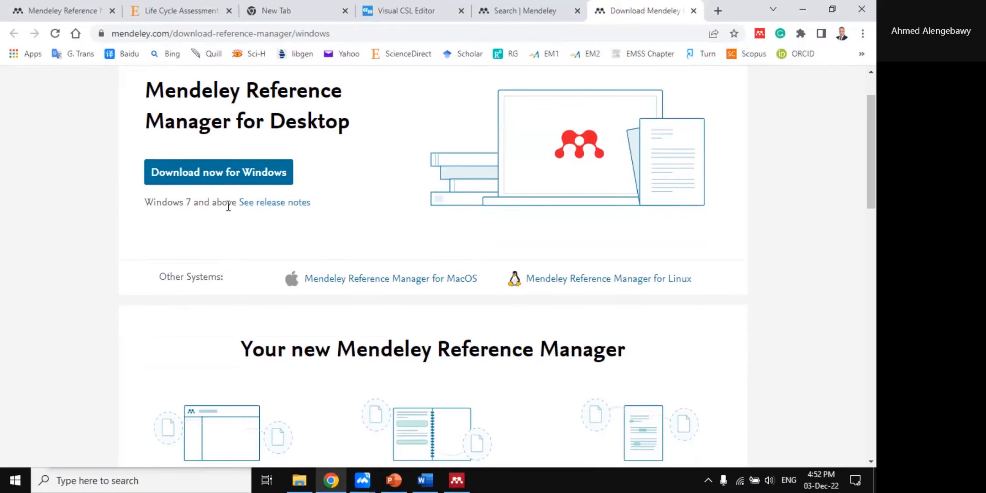
pyautogui.scroll(-3, 220, 187)
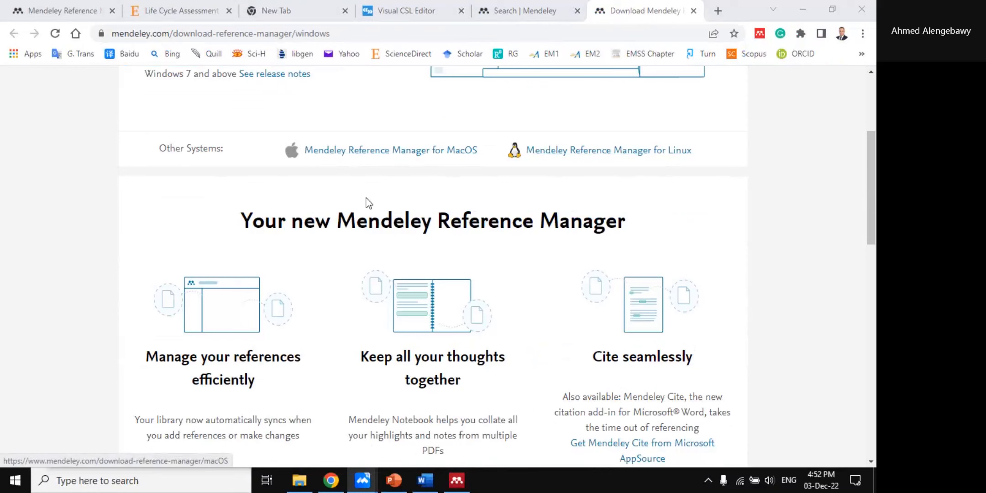
pyautogui.scroll(-5, 370, 192)
pyautogui.scroll(8, 374, 222)
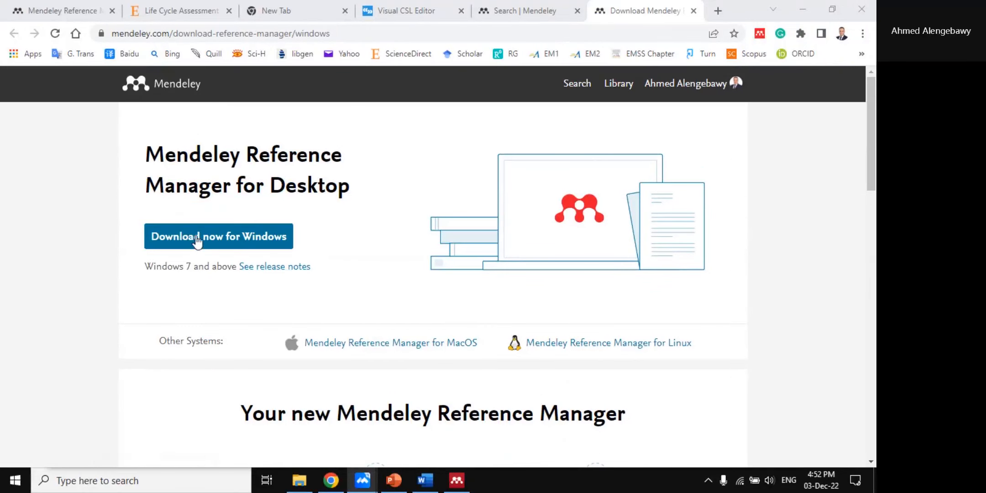
# - Start downloading Mendeley Reference Manager for Windows and cancel the download
pyautogui.click(191, 241)
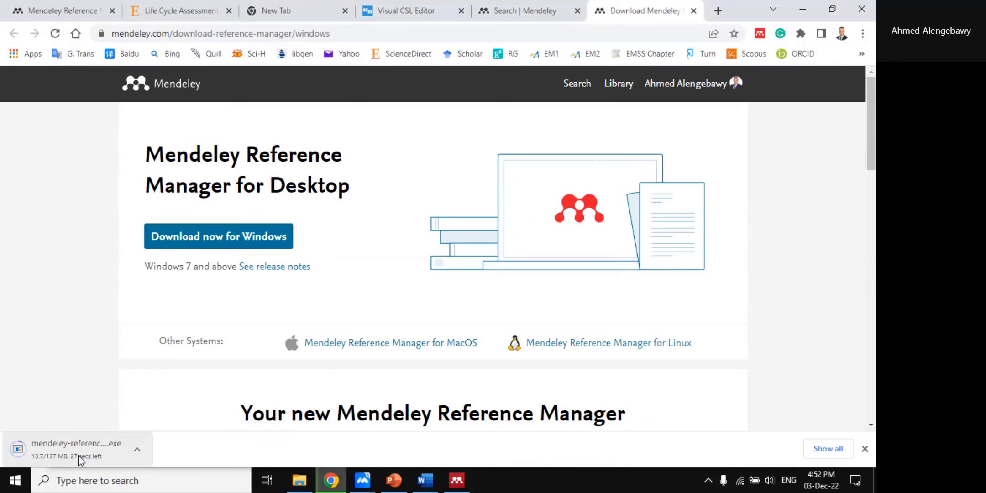
pyautogui.rightClick(79, 454)
pyautogui.click(110, 443)
pyautogui.hotkey('alt', 'Tab')
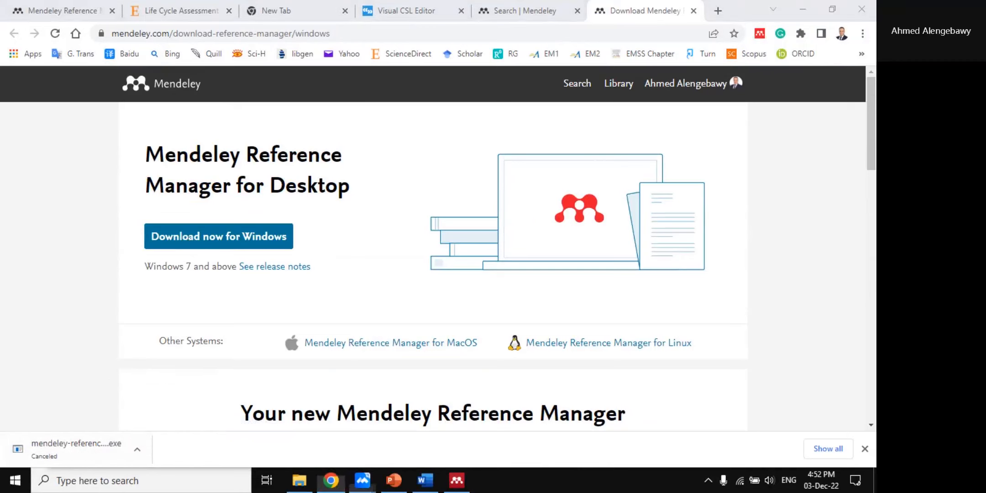
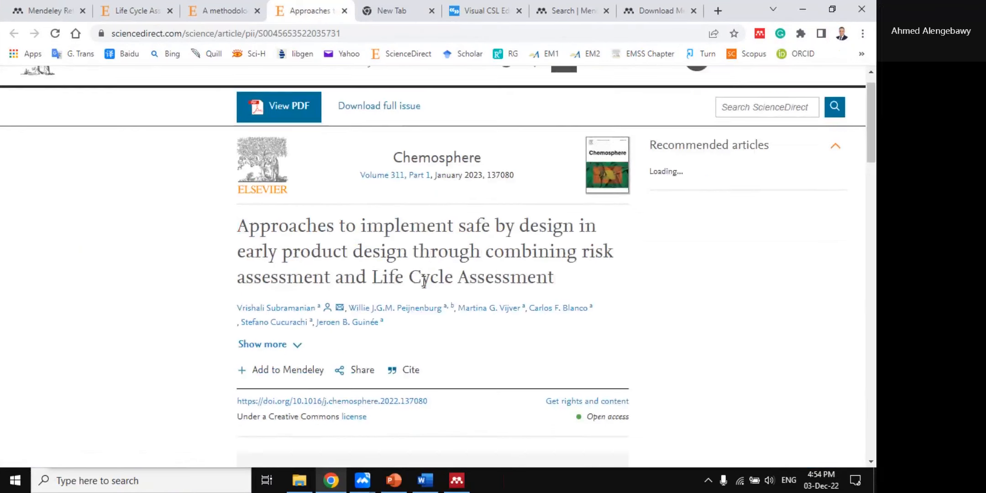
# - Look through the Chemosphere article's introduction for in-text citations around the Safe by Design paragraph
pyautogui.scroll(-10, 475, 276)
pyautogui.scroll(-15, 420, 274)
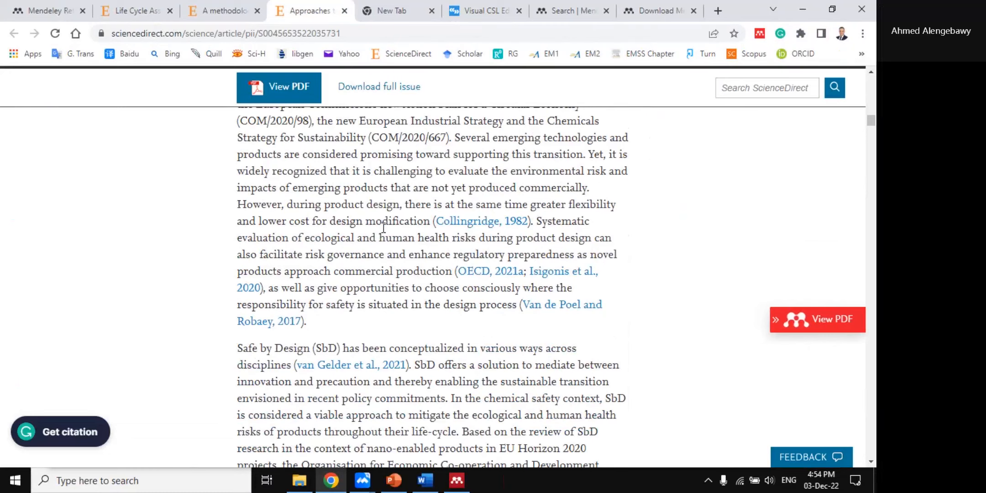
pyautogui.scroll(-6, 395, 202)
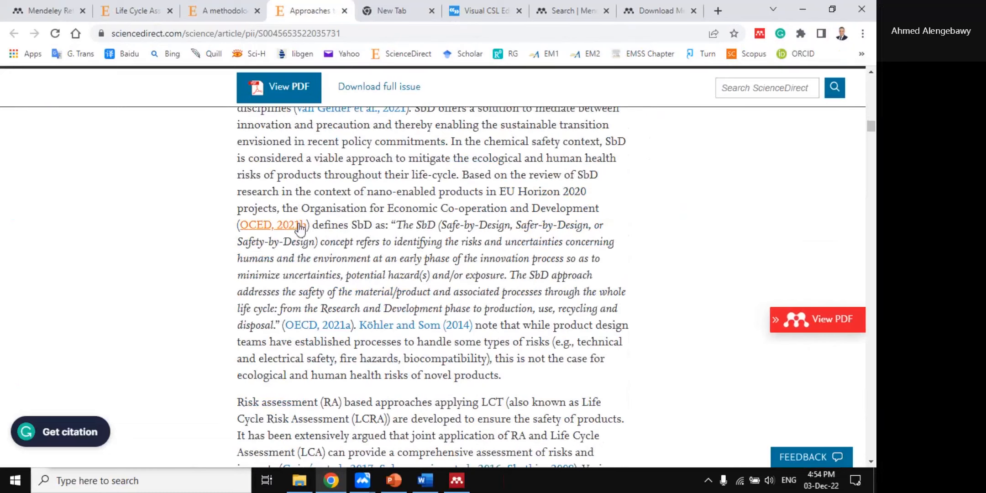
pyautogui.scroll(4, 331, 183)
pyautogui.moveTo(237, 284); pyautogui.dragTo(274, 301)
pyautogui.click(299, 319)
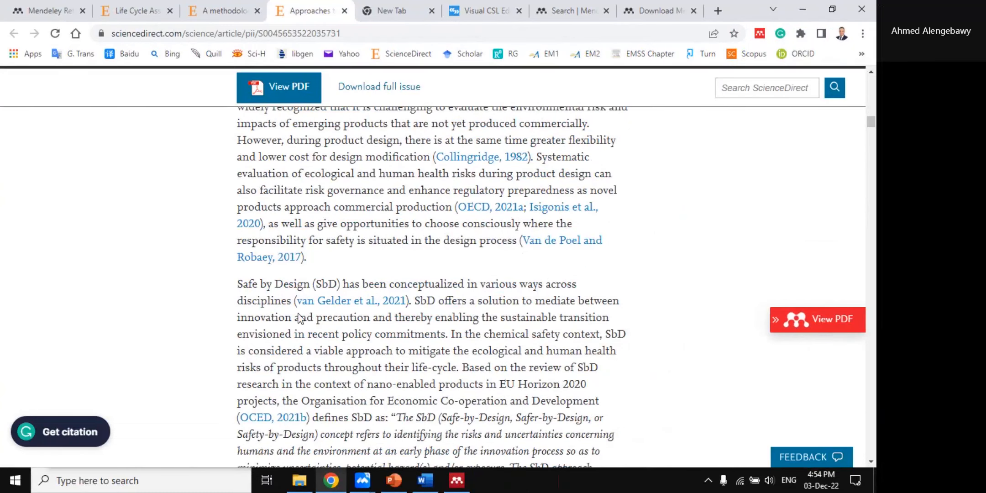
# - Open the 2021 citation in the Safe by Design paragraph in a new tab and return to the original article tab
pyautogui.rightClick(338, 302)
pyautogui.click(361, 306)
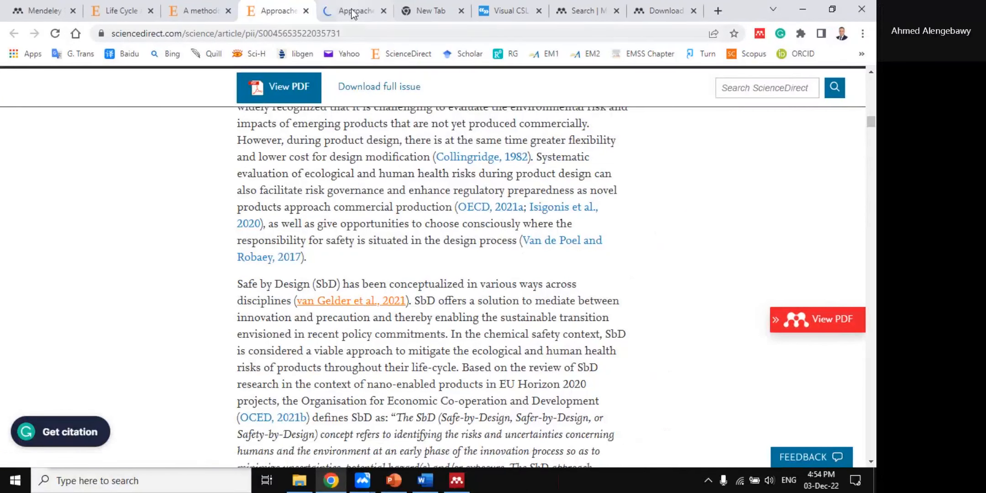
pyautogui.click(352, 13)
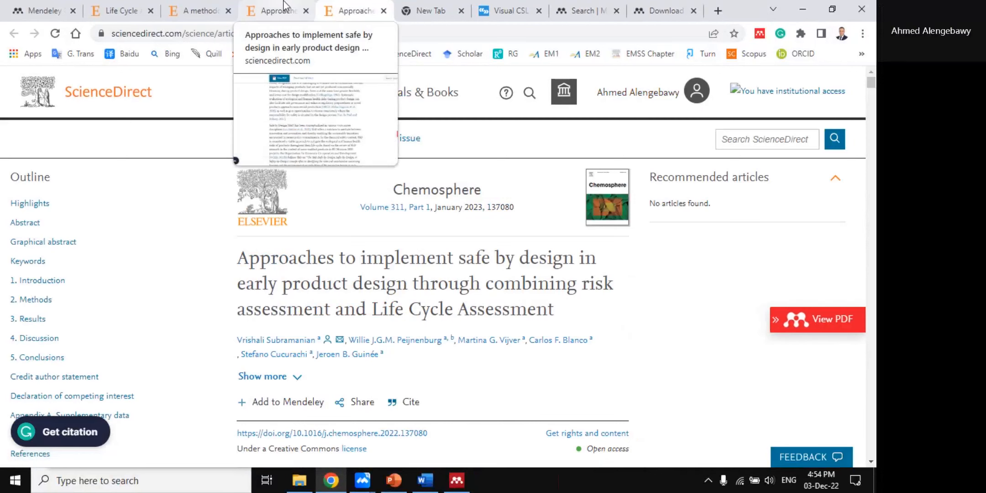
pyautogui.click(284, 4)
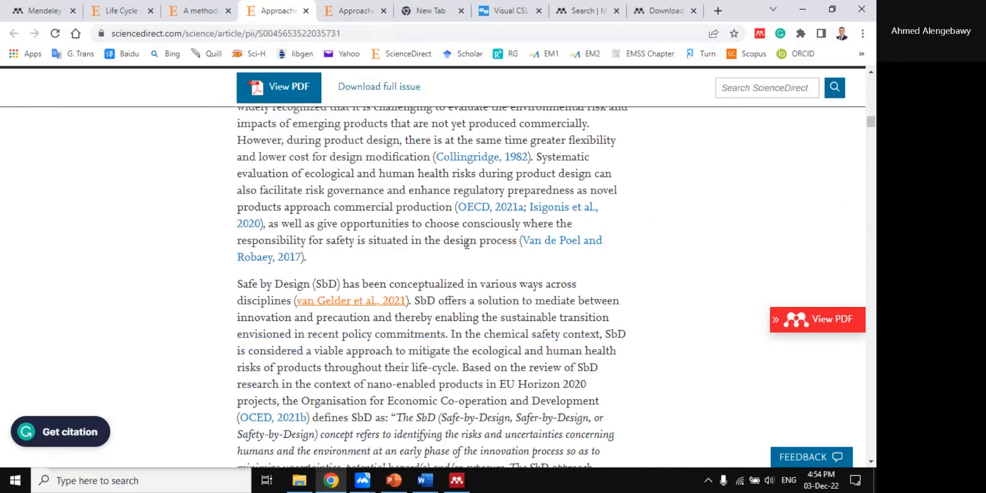
pyautogui.scroll(2, 457, 247)
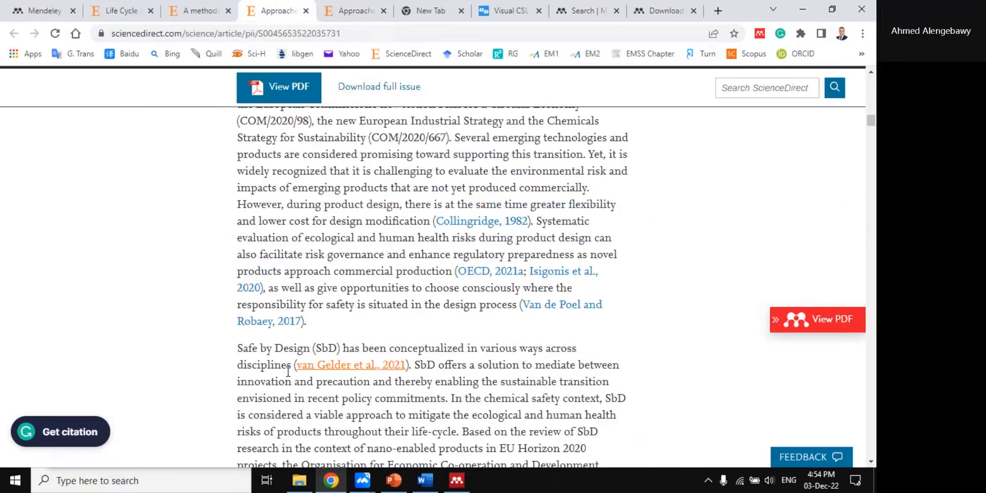
pyautogui.scroll(-2, 288, 371)
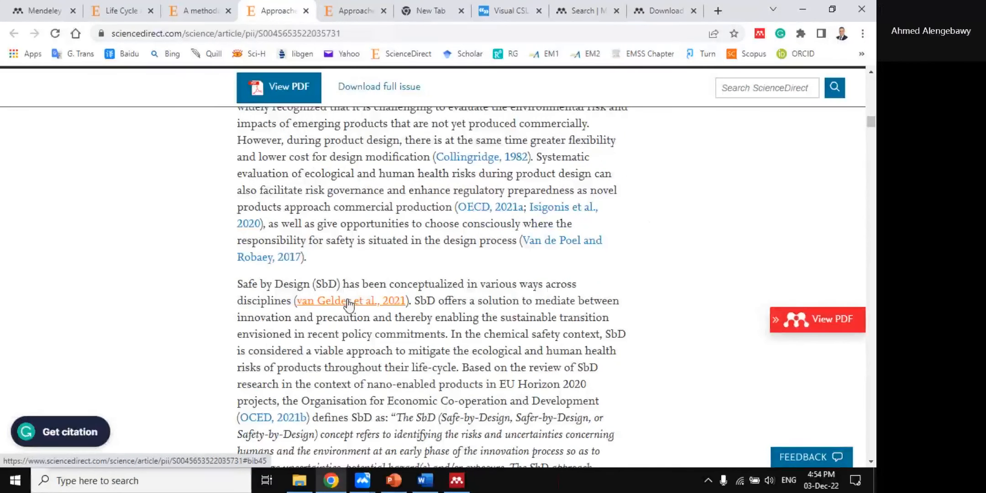
# - In the newly opened article tab, check the references detected by the Mendeley Web Importer and close the importer
pyautogui.click(354, 12)
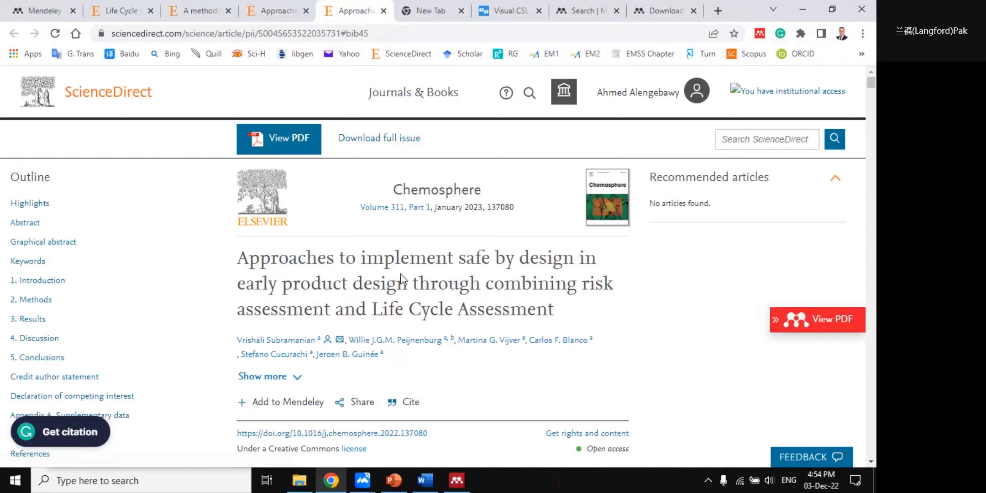
pyautogui.click(760, 34)
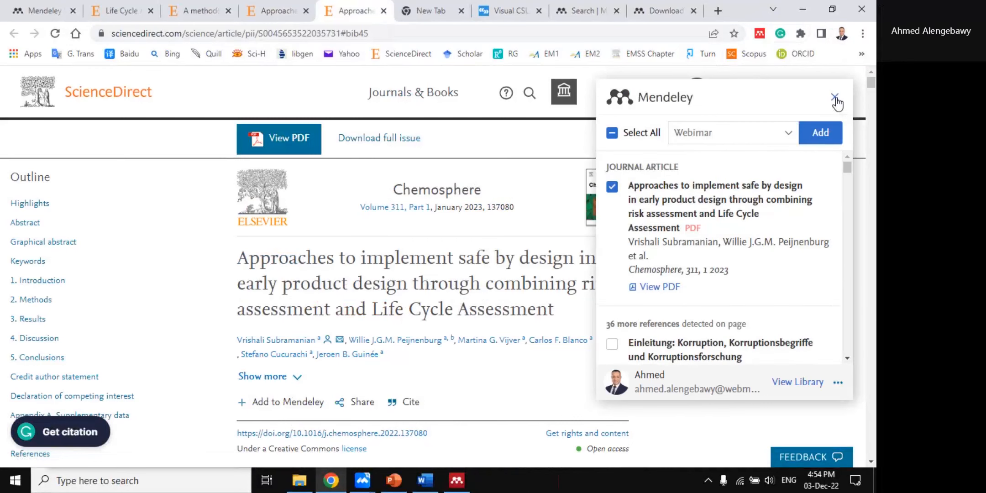
pyautogui.click(835, 98)
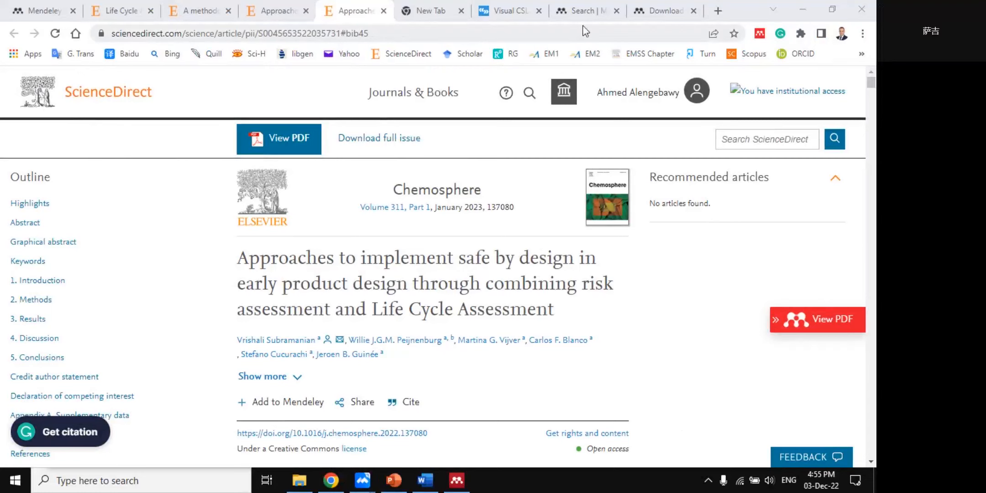
# - Replace the Mendeley download page with Baidu Translate, translate "Wastewater" into simplified Chinese and copy the translation
pyautogui.click(665, 10)
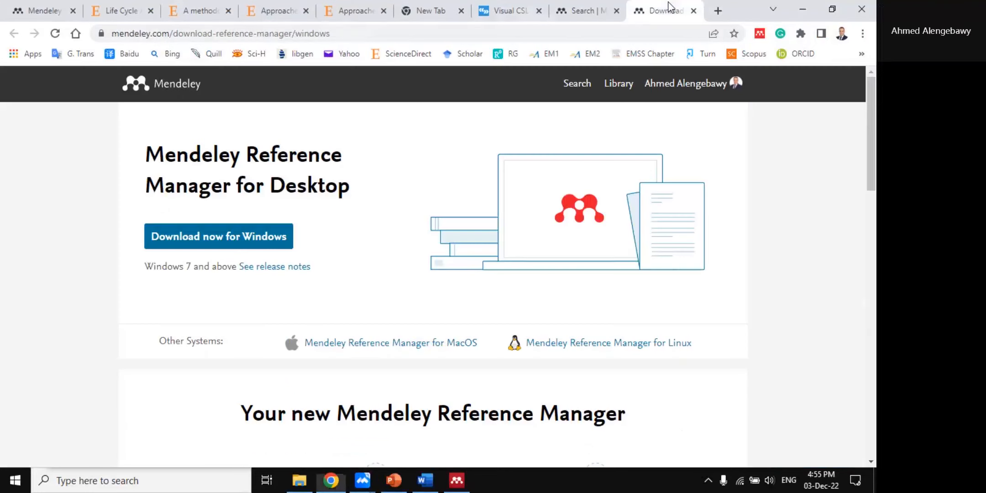
pyautogui.click(167, 54)
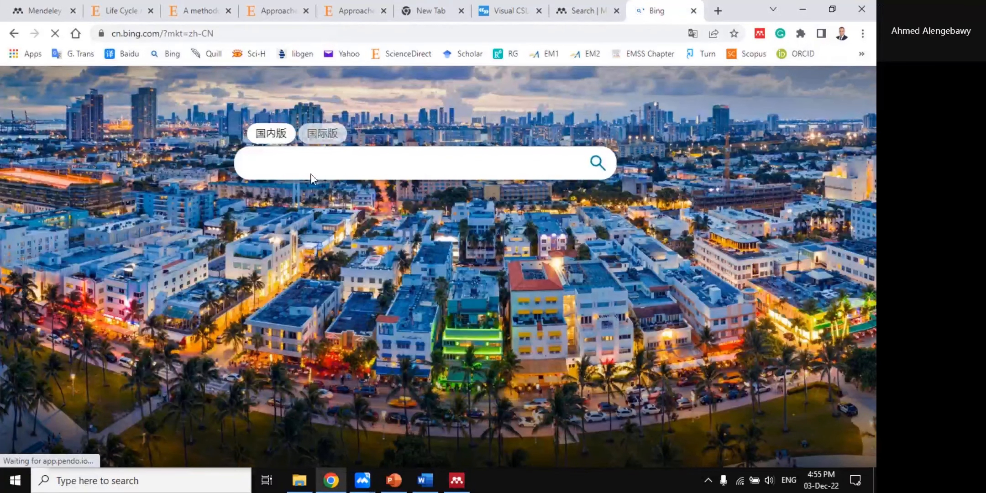
pyautogui.click(122, 53)
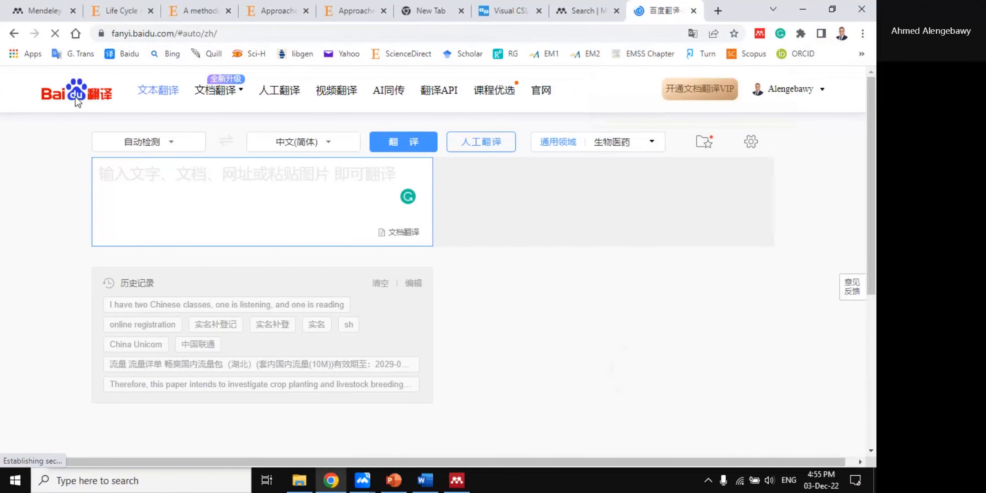
pyautogui.click(264, 178)
pyautogui.write('W')
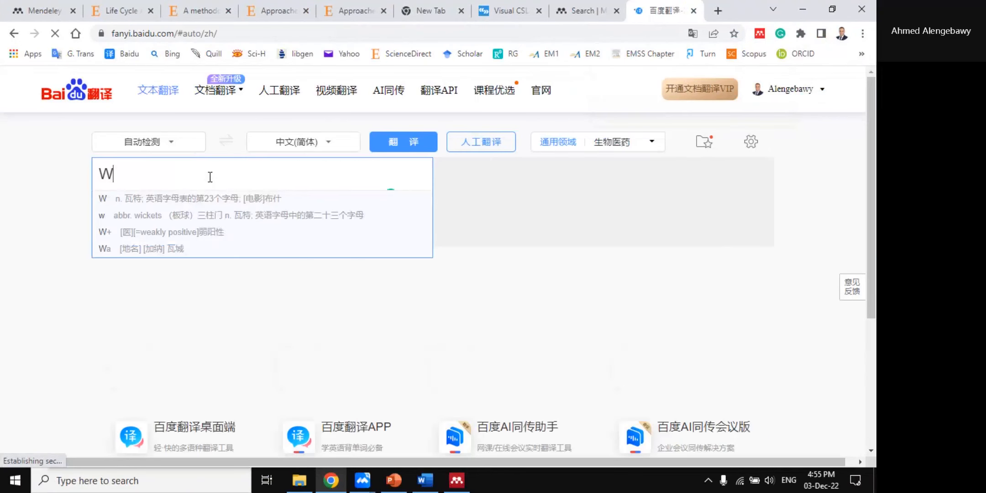
pyautogui.write('aste')
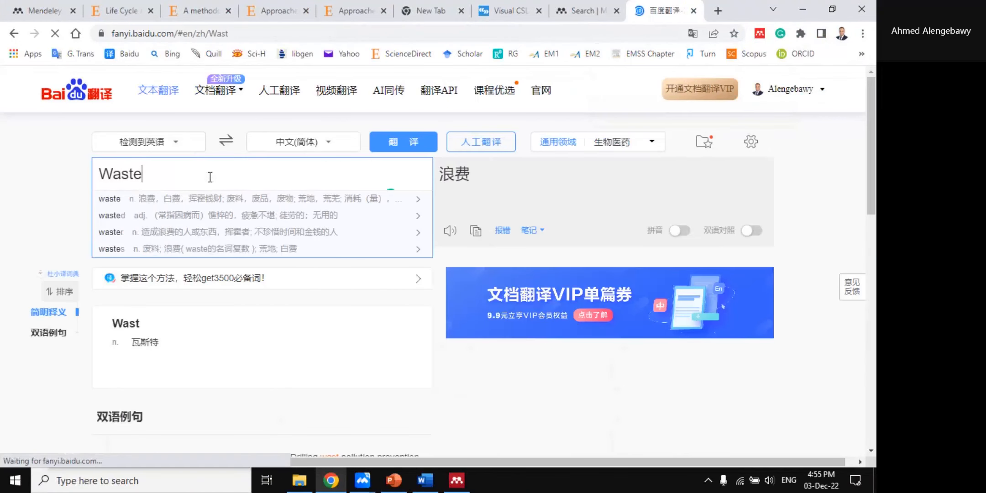
pyautogui.write('water')
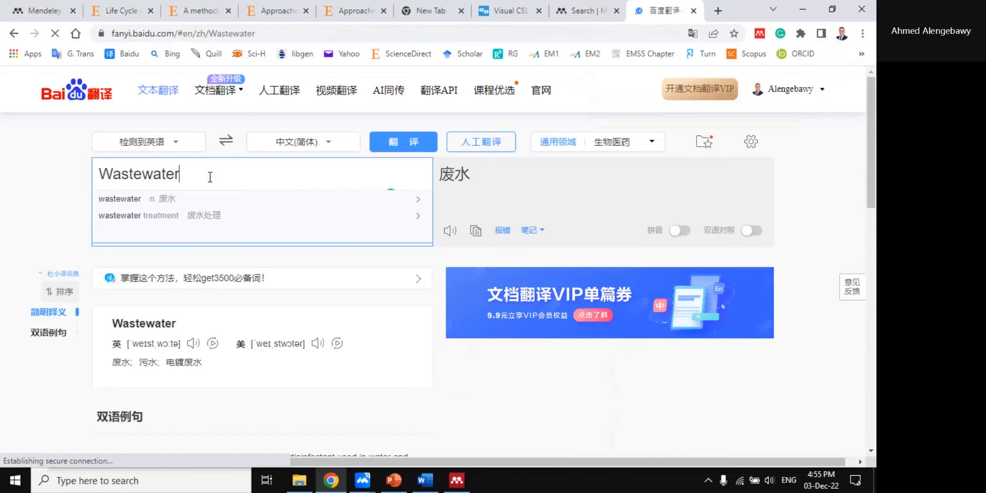
pyautogui.click(476, 231)
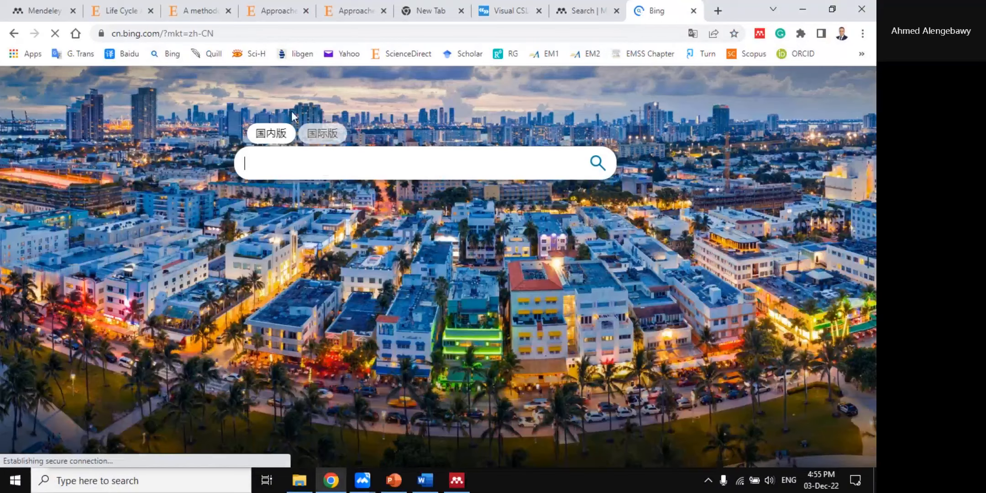
# - Search Bing for the copied Chinese term 废水 and look through the results
pyautogui.hotkey('ctrl', 'v')
pyautogui.press('Return')
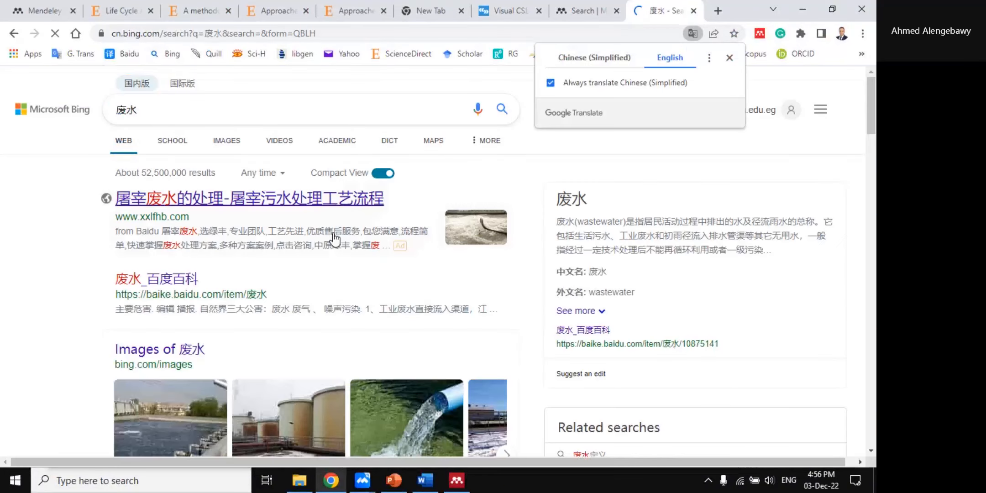
pyautogui.scroll(-7, 336, 238)
pyautogui.scroll(-5, 273, 267)
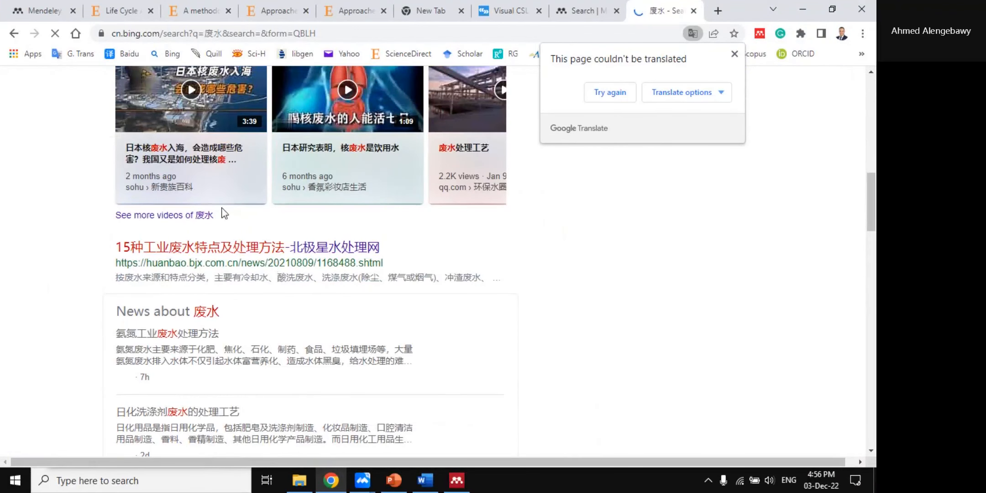
# - Look through the rest of the Bing results for 废水, including the related questions and searches
pyautogui.scroll(-7, 215, 270)
pyautogui.scroll(-3, 274, 279)
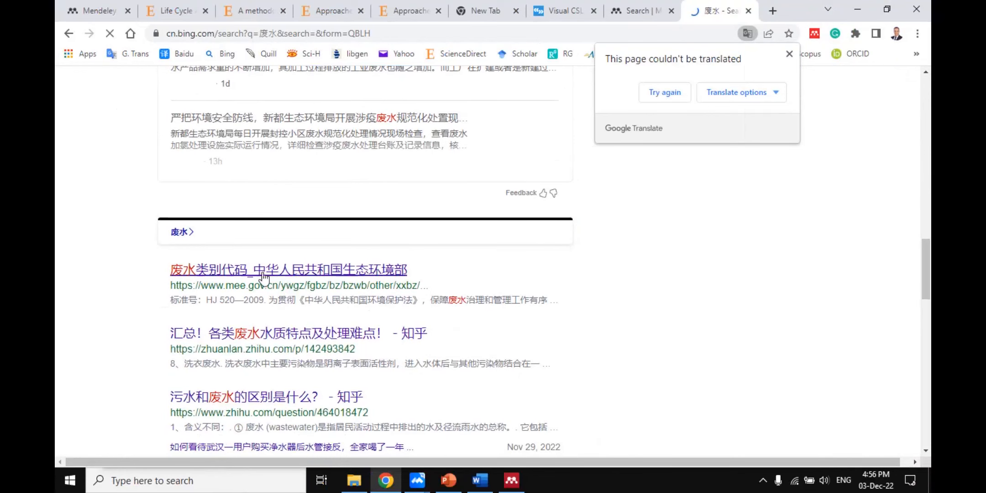
pyautogui.scroll(-2, 265, 310)
pyautogui.scroll(-3, 265, 310)
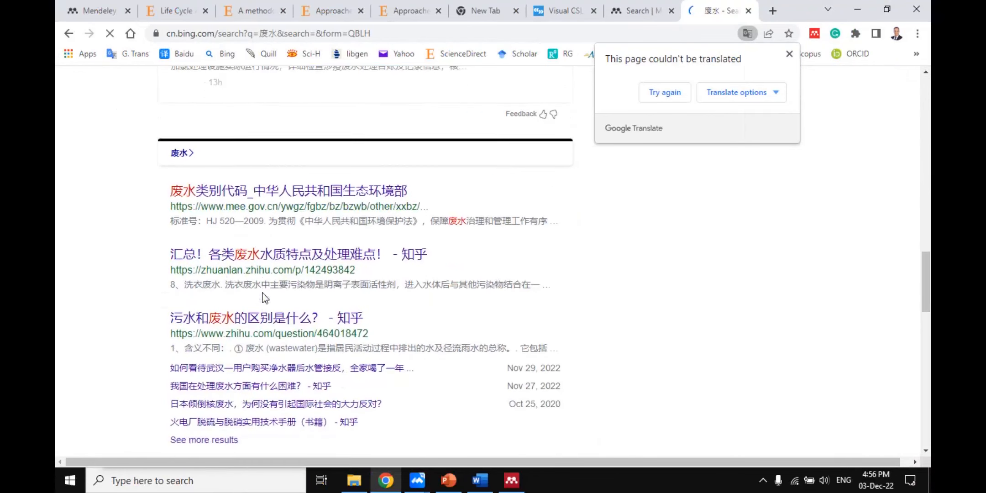
pyautogui.scroll(-6, 275, 285)
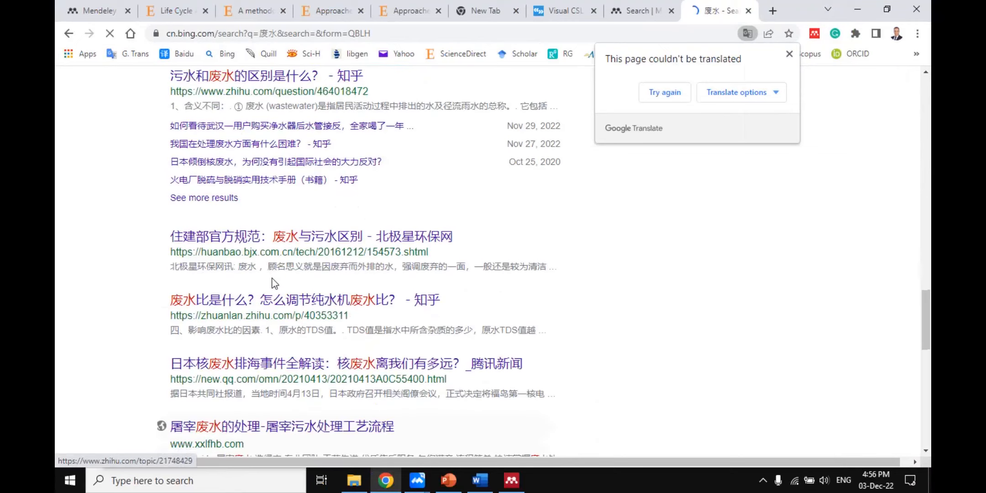
pyautogui.scroll(-6, 277, 281)
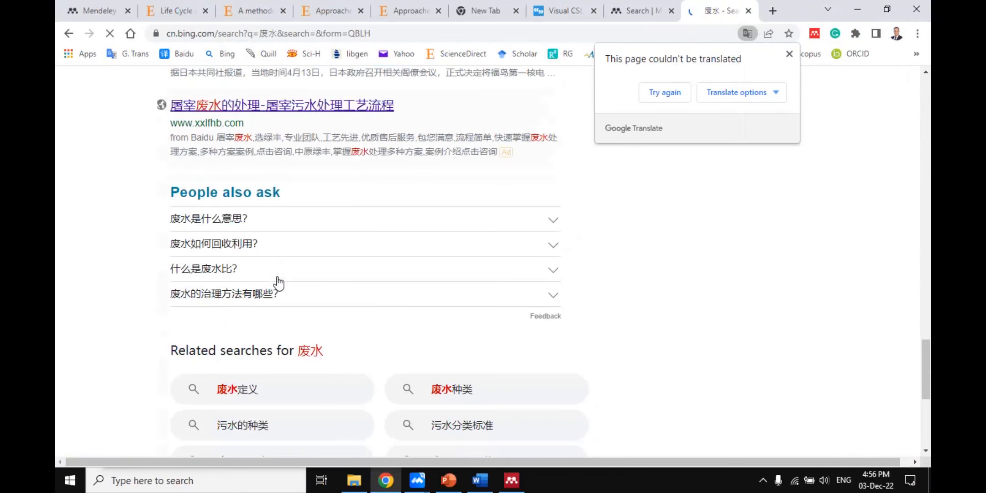
pyautogui.scroll(8, 272, 282)
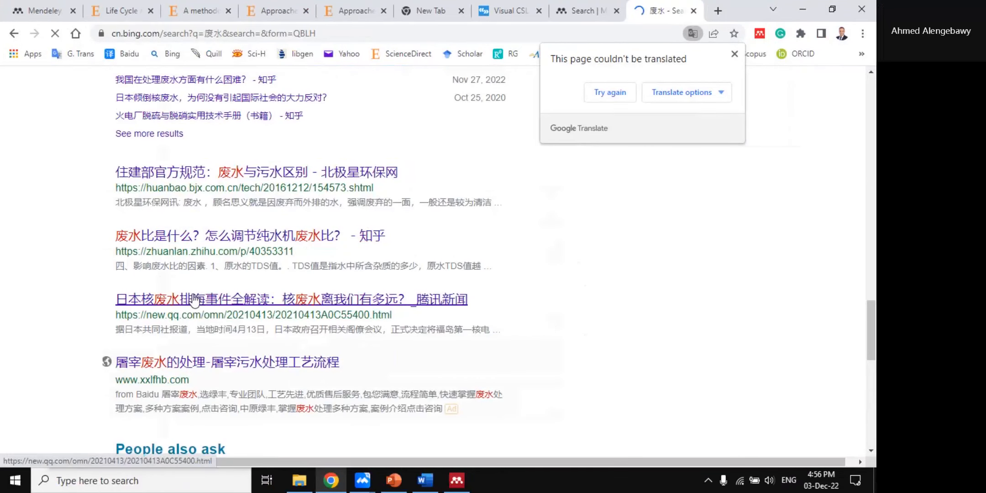
pyautogui.scroll(-3, 272, 288)
pyautogui.scroll(7, 224, 274)
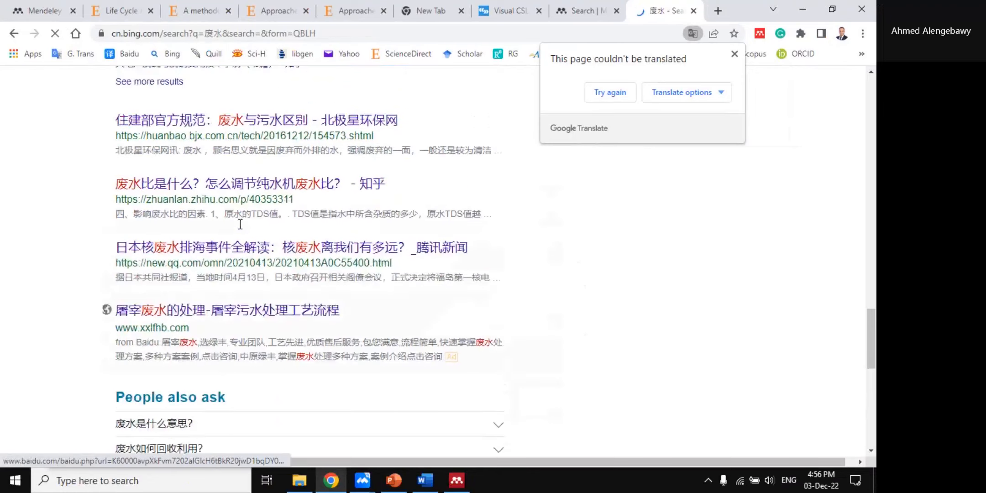
pyautogui.scroll(2, 238, 237)
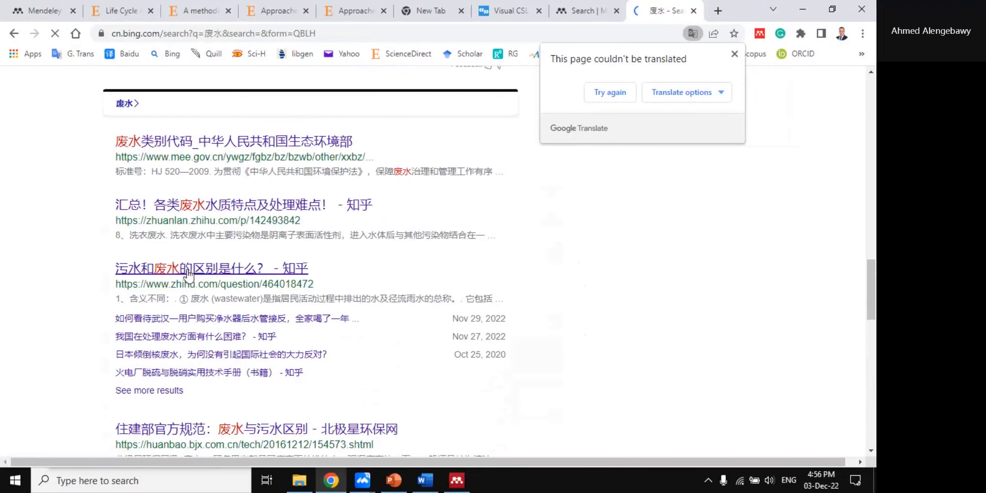
# - Open the Zhihu question on the difference between 污水 and 废水 in a new tab, skim it and dismiss the translation and login pop-ups
pyautogui.rightClick(192, 268)
pyautogui.click(220, 277)
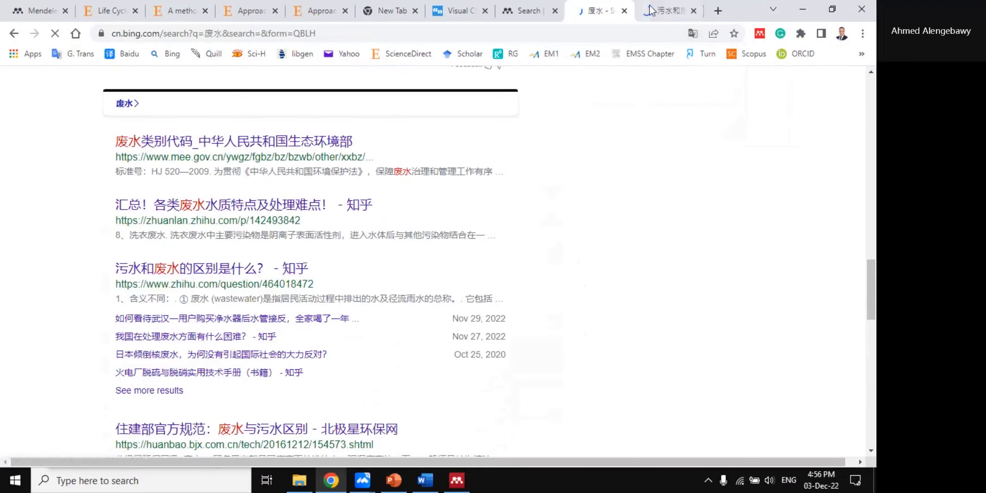
pyautogui.hotkey('ctrl', 'Tab')
pyautogui.scroll(-2, 346, 273)
pyautogui.scroll(-8, 346, 270)
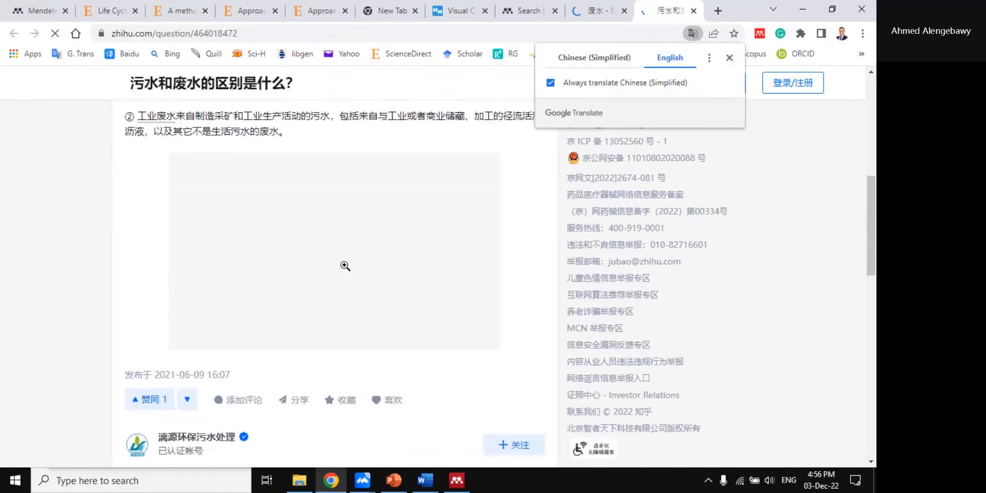
pyautogui.scroll(4, 348, 255)
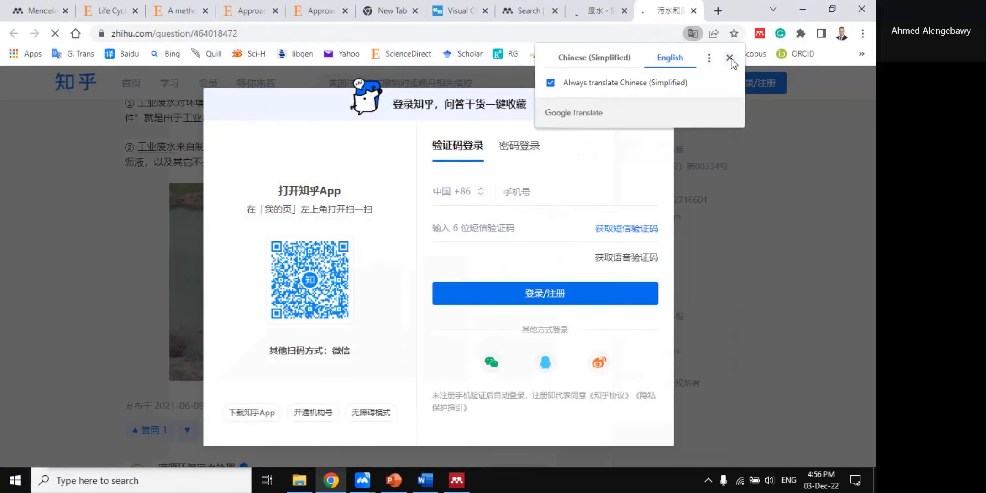
pyautogui.click(784, 57)
pyautogui.click(750, 108)
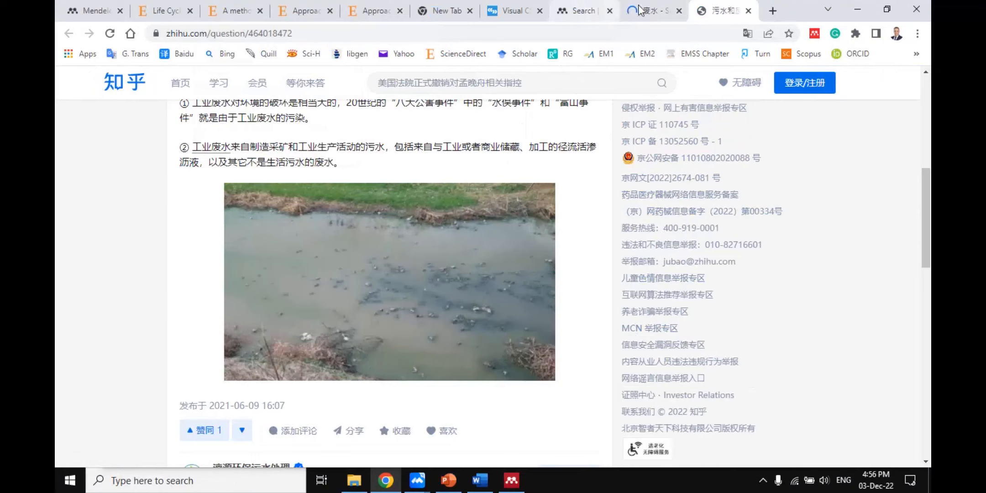
# - Go back from the Bing results to Baidu Translate, translate "Wastewater treatment by biochar" into simplified Chinese and copy the translation
pyautogui.click(642, 10)
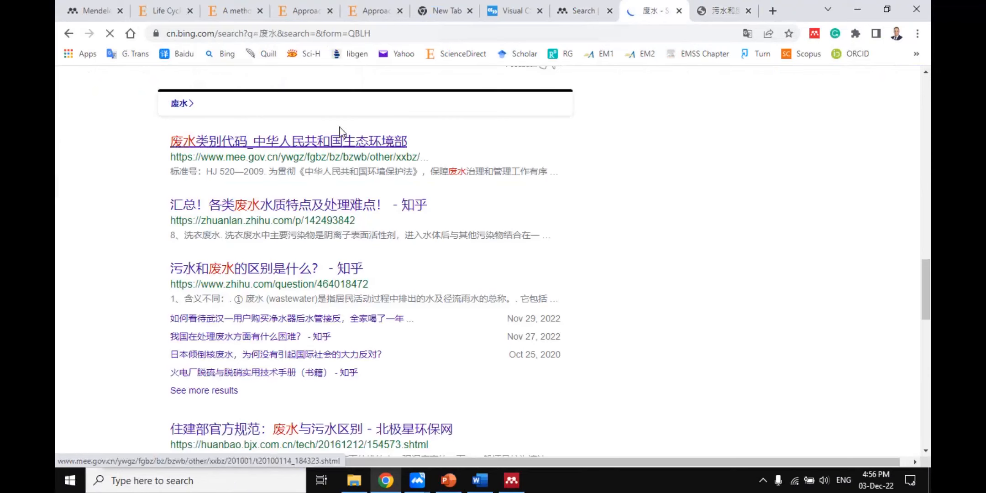
pyautogui.scroll(-10, 268, 104)
pyautogui.click(14, 34)
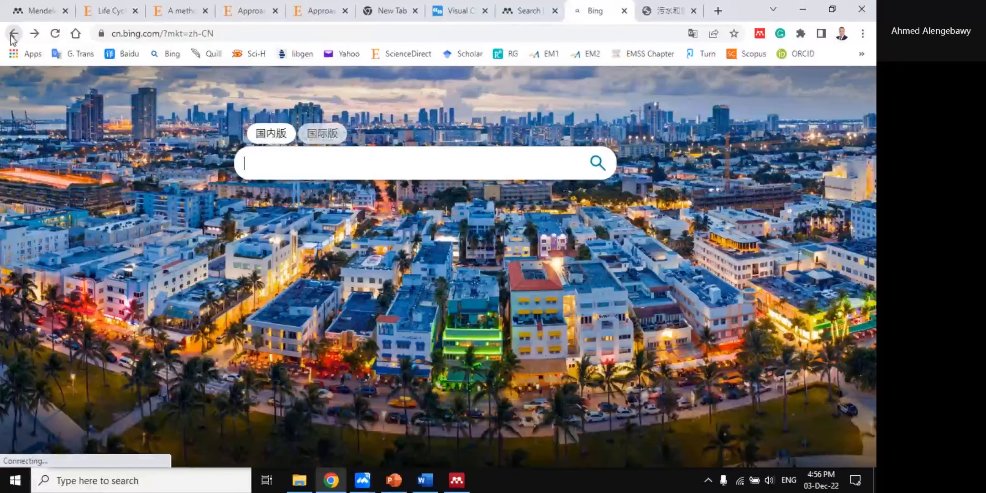
pyautogui.click(12, 34)
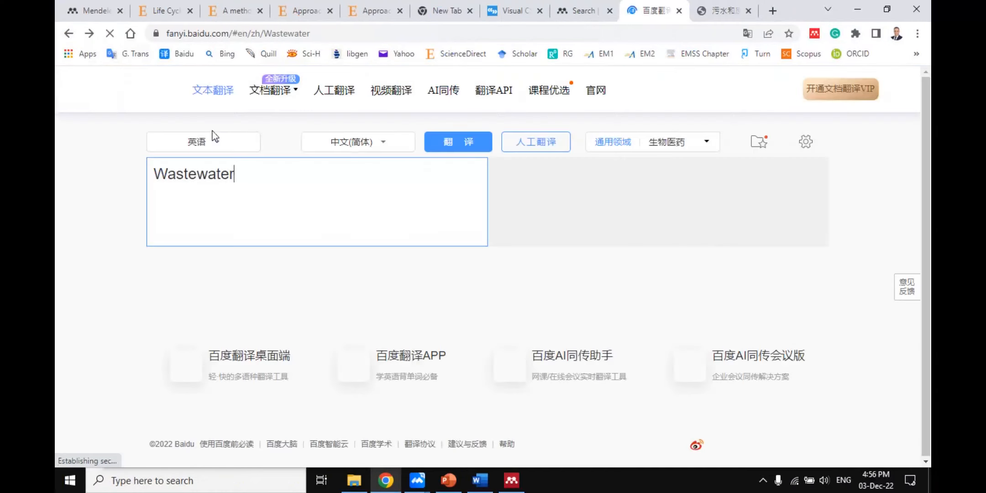
pyautogui.write('treate')
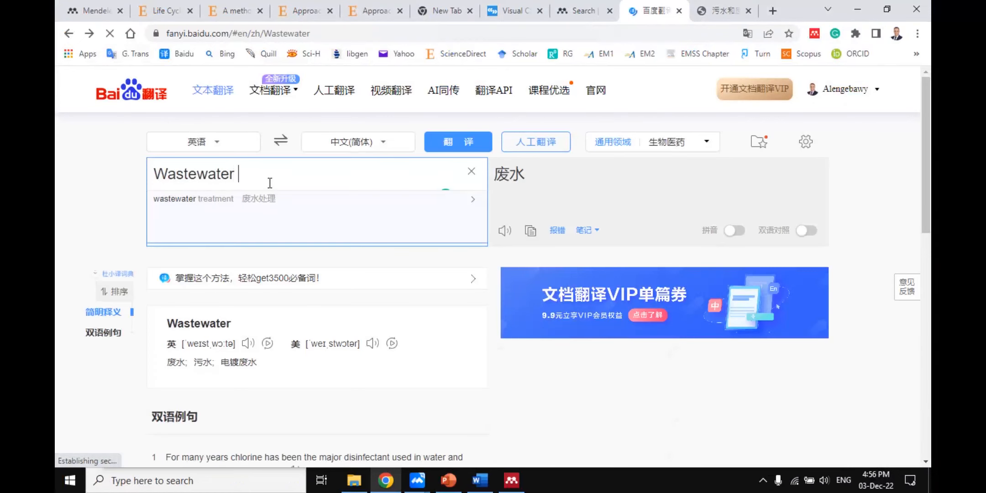
pyautogui.write('ment')
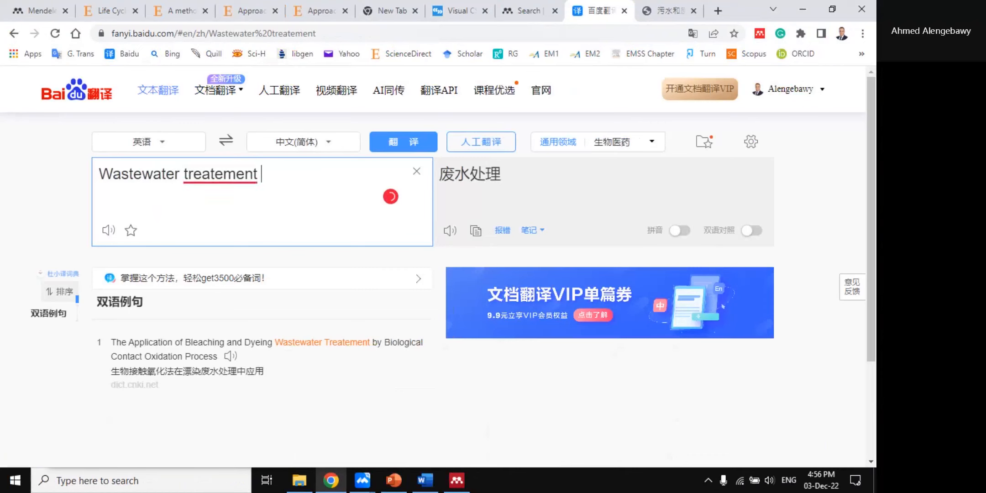
pyautogui.click(220, 198)
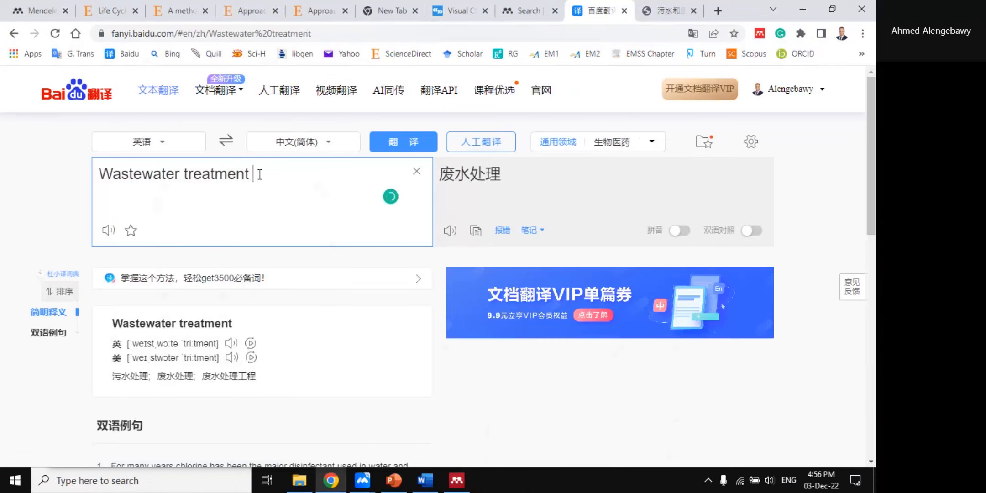
pyautogui.write('biochtr')
pyautogui.press('BackSpace')
pyautogui.press('BackSpace')
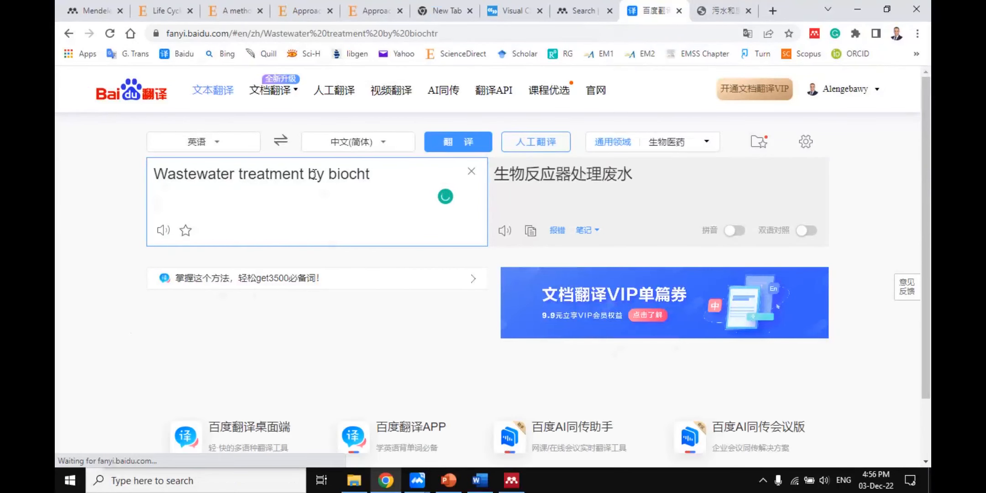
pyautogui.write('ar')
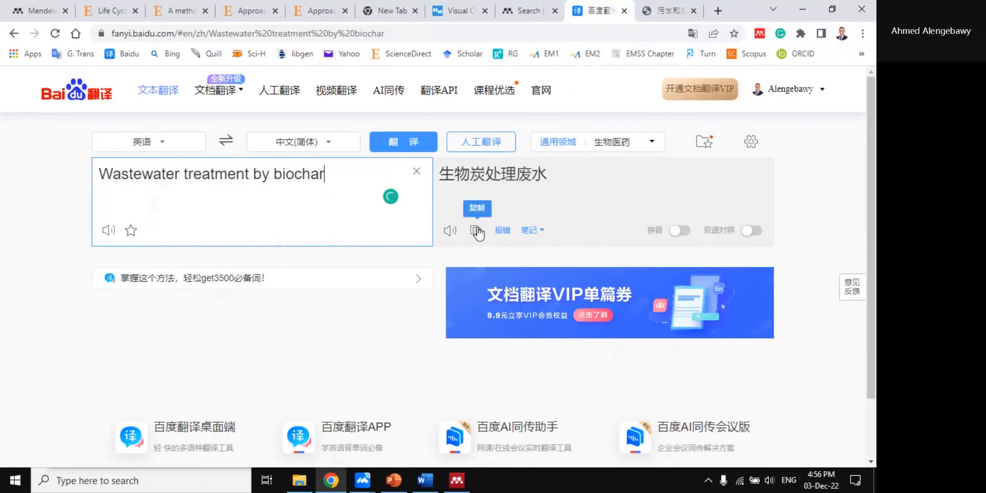
# - Replace the Zhihu page with Bing and search for the copied phrase 生物炭处理废水
pyautogui.click(717, 11)
pyautogui.scroll(10, 424, 104)
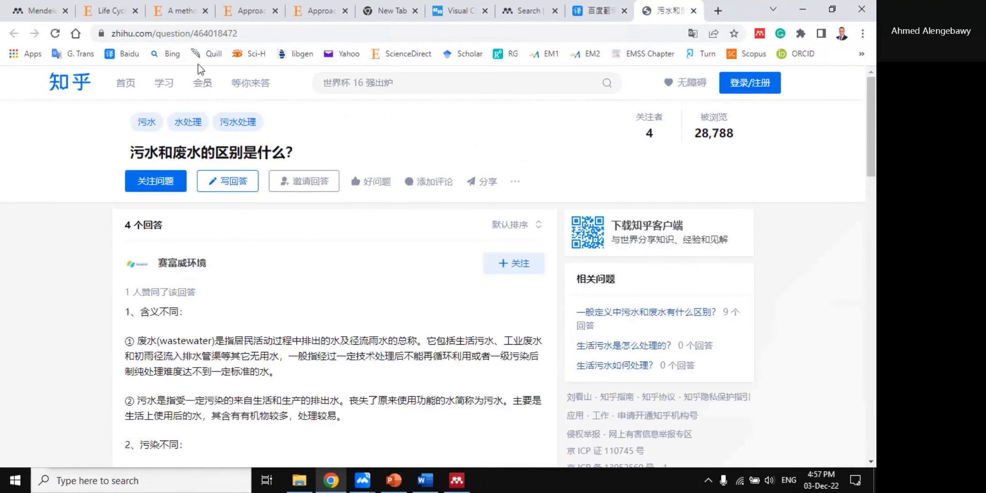
pyautogui.click(167, 54)
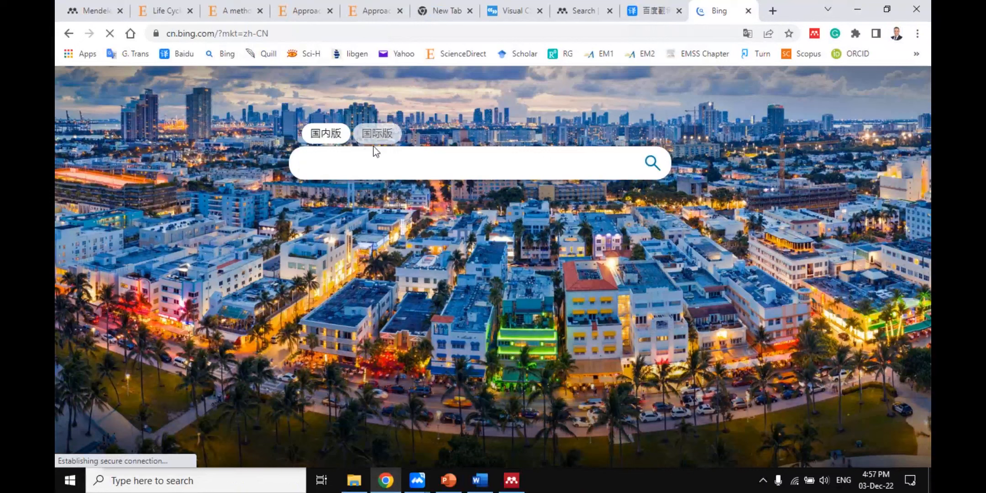
pyautogui.write('生物炭处理废水')
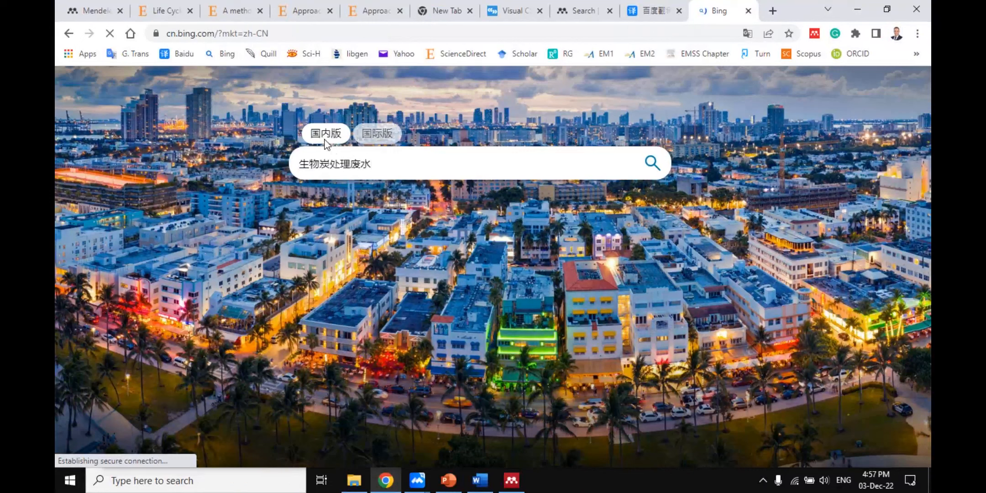
pyautogui.press('Return')
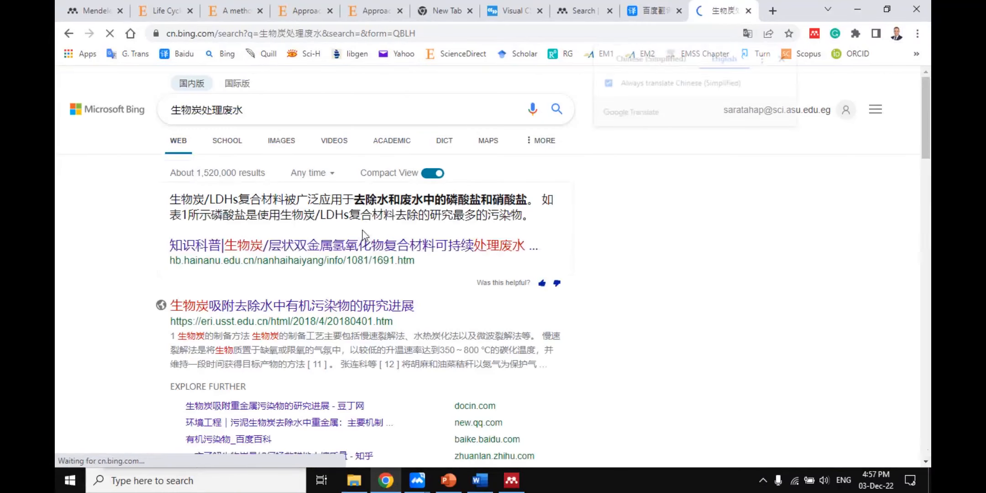
# - Open the eri.usst.edu.cn result 生物炭吸附去除水中有机污染物的研究进展 in a new tab and switch to it
pyautogui.scroll(-3, 361, 236)
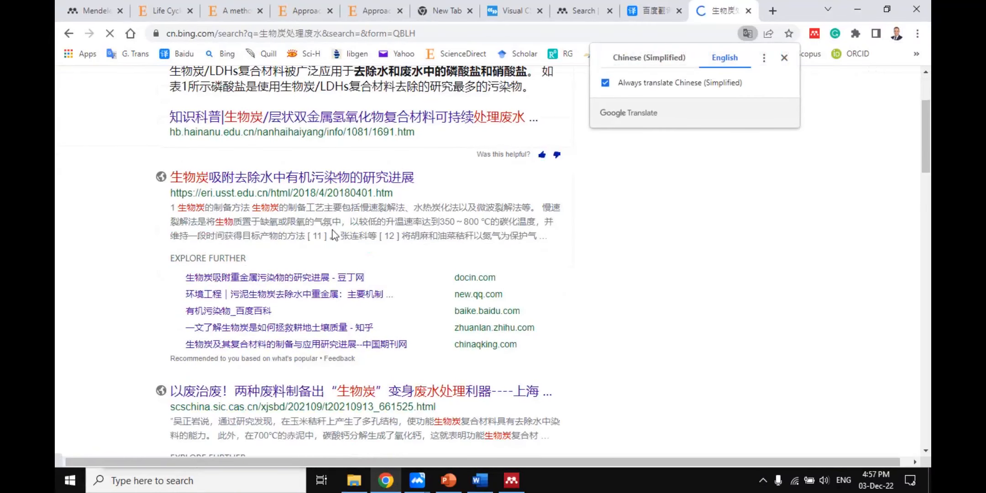
pyautogui.rightClick(262, 182)
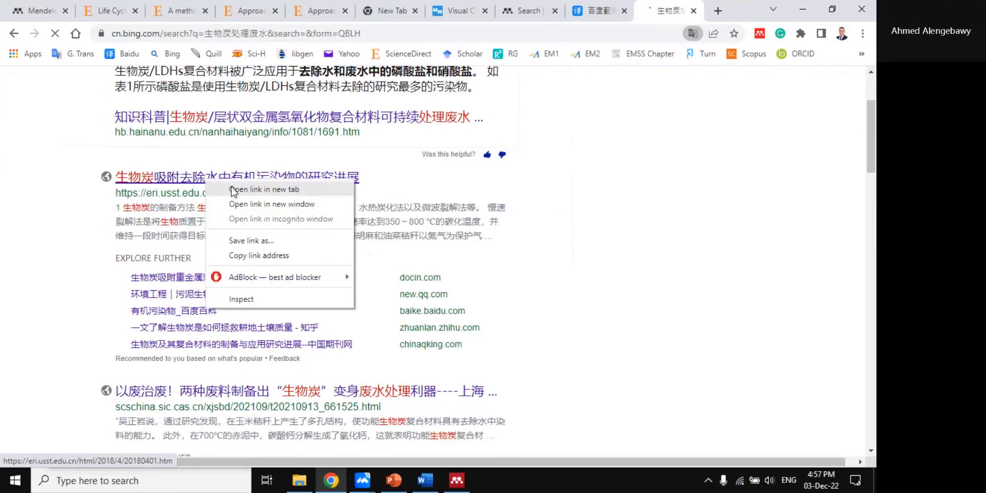
pyautogui.click(234, 191)
pyautogui.scroll(-3, 340, 254)
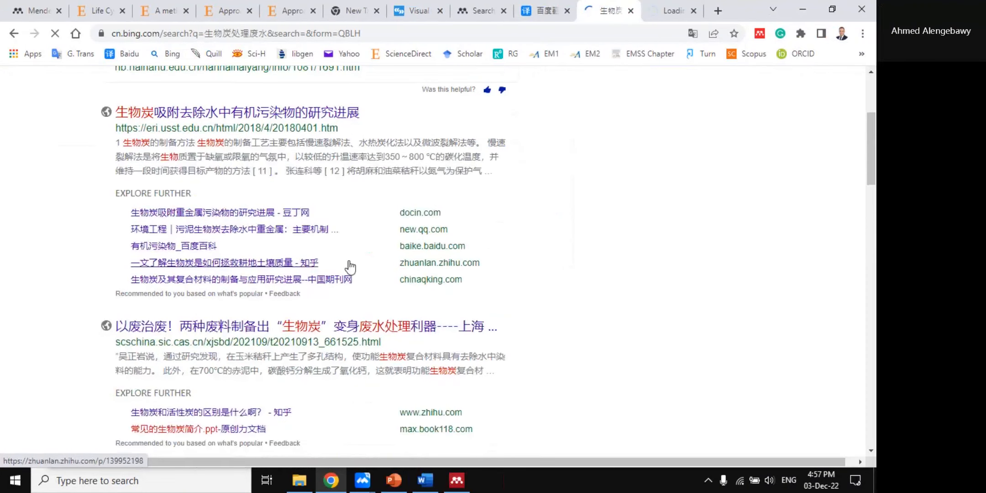
pyautogui.click(669, 11)
pyautogui.scroll(-2, 849, 208)
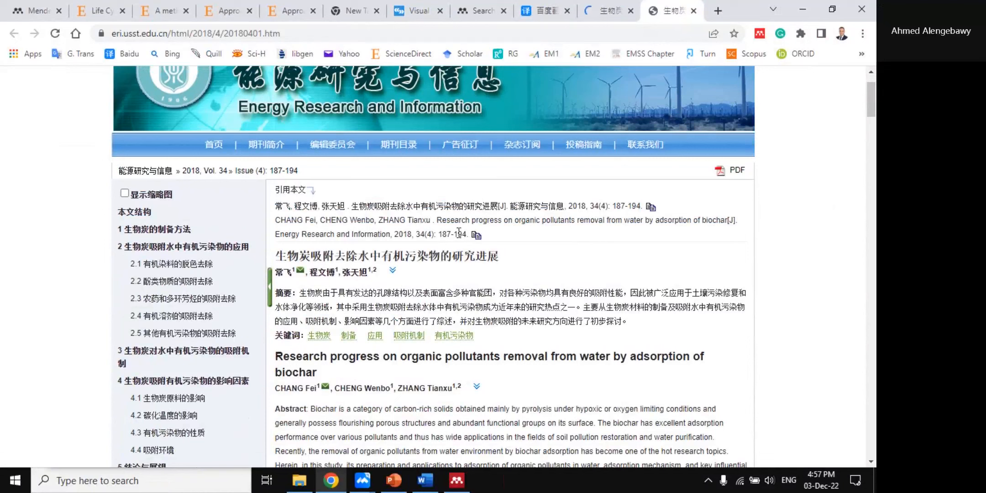
# - Highlight the full English citation above the article title, up to the page range 187-194
pyautogui.moveTo(275, 220); pyautogui.dragTo(456, 236)
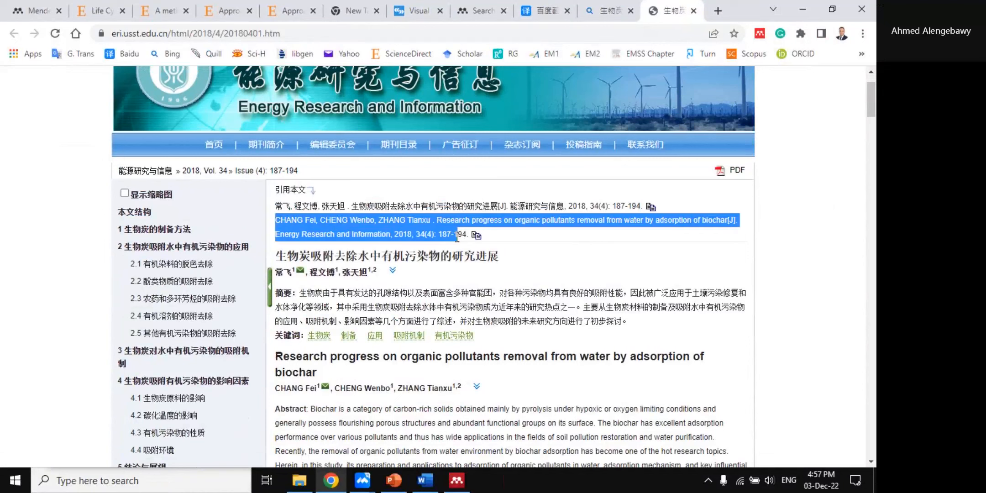
pyautogui.click(291, 205)
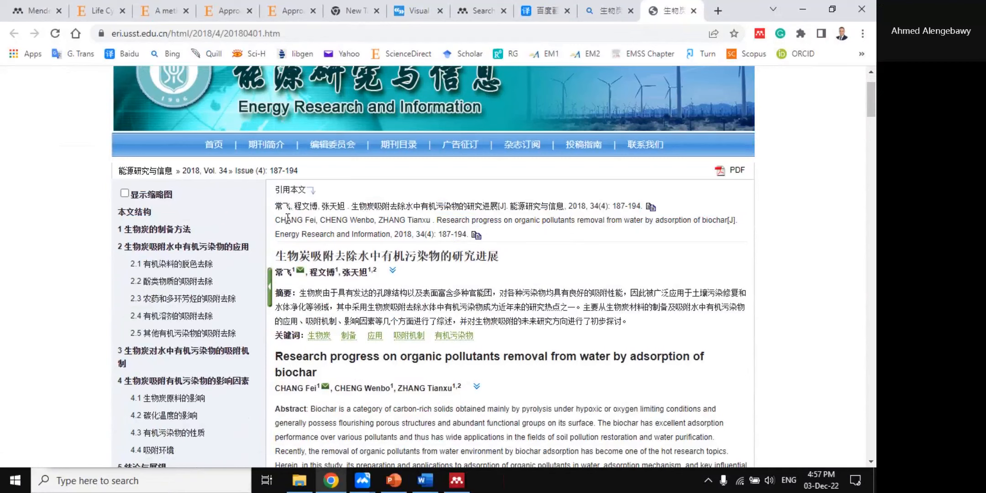
pyautogui.moveTo(276, 221); pyautogui.dragTo(339, 231)
pyautogui.moveTo(431, 232); pyautogui.dragTo(469, 235)
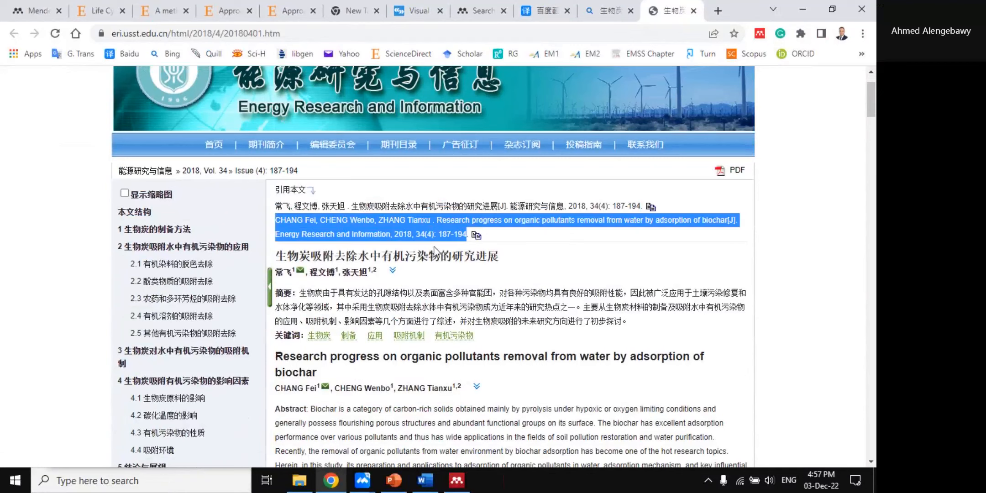
# - Import "Environmentally persistent free radicals mediated removal of Cr(VI)..." into the Webimar folder with the Mendeley Web Importer and switch to Mendeley Desktop
pyautogui.click(760, 34)
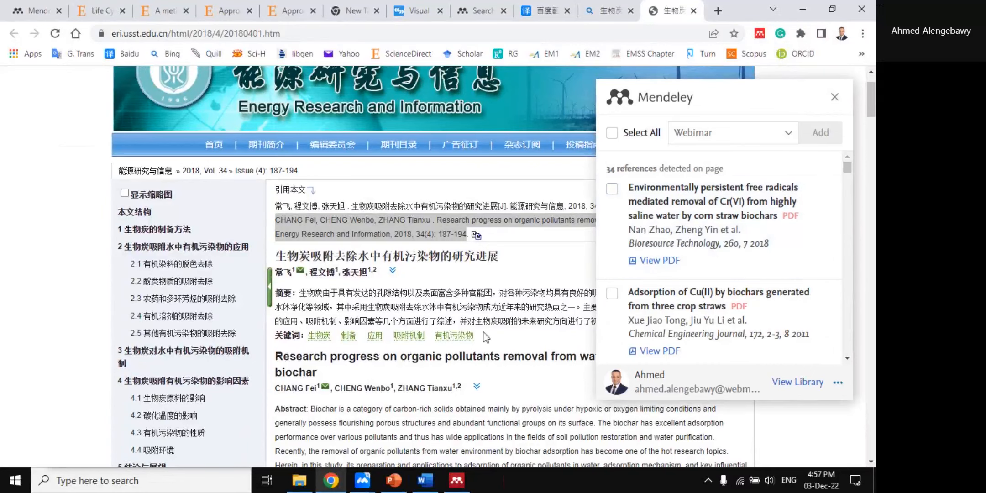
pyautogui.scroll(-3, 404, 269)
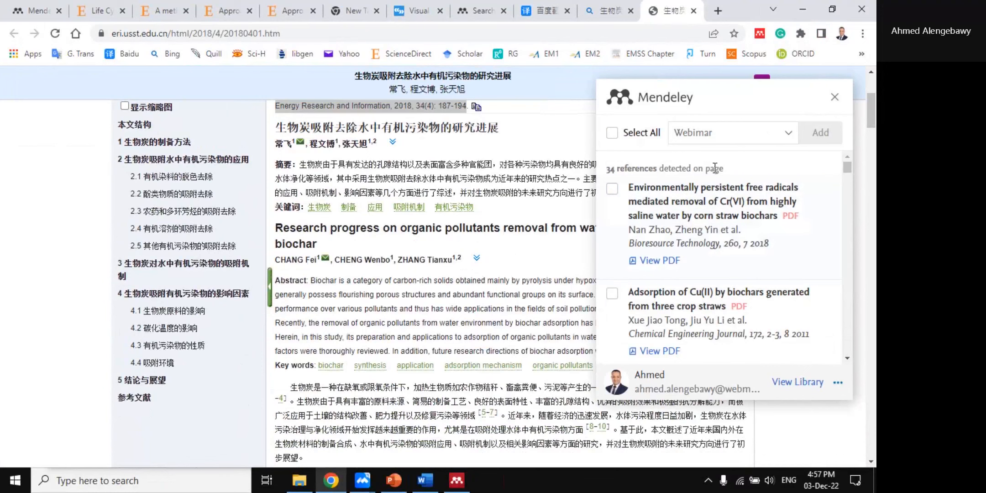
pyautogui.click(612, 189)
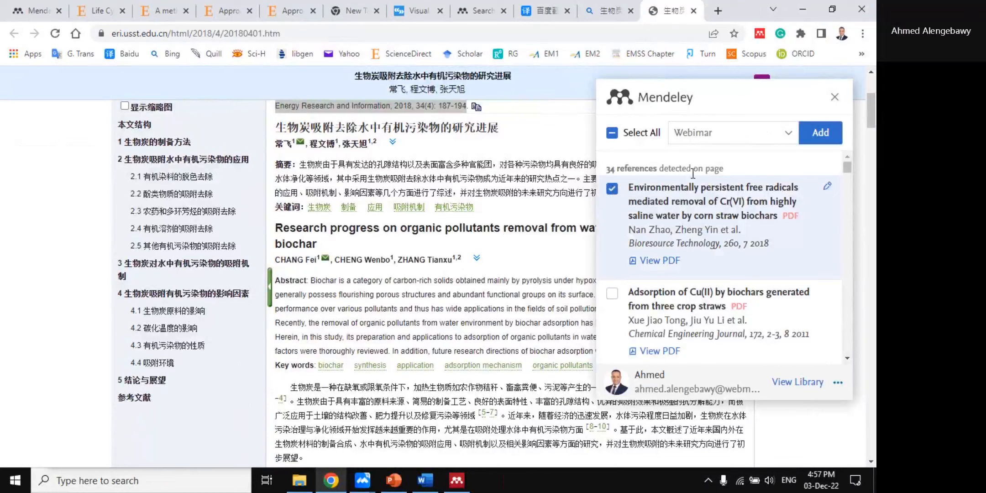
pyautogui.click(820, 136)
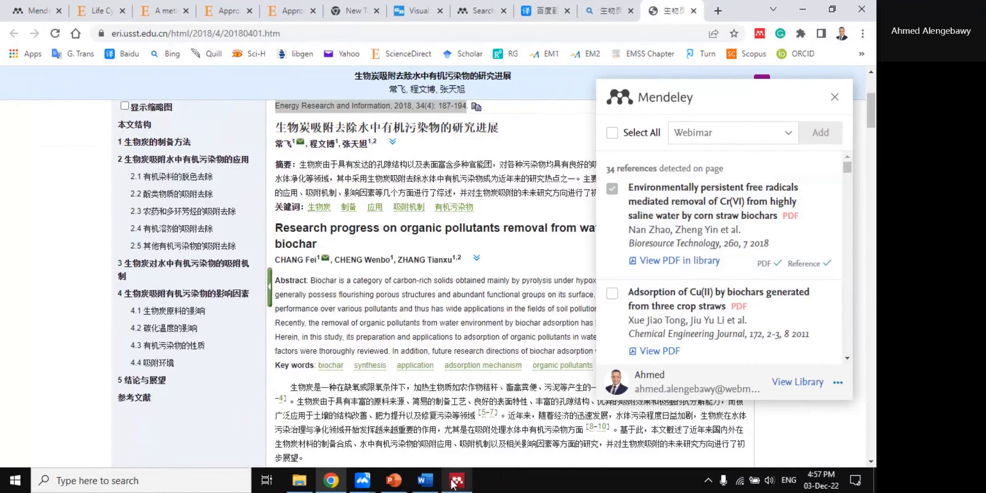
pyautogui.click(512, 480)
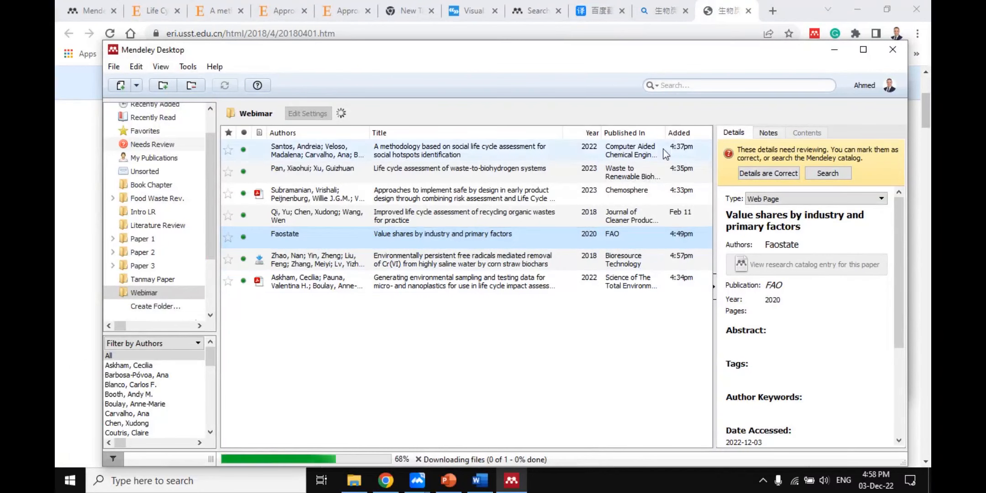
# - Sort the Webimar folder by date added, newest first, and select the "Environmentally persistent free radicals mediated removal of Cr(VI)..." entry
pyautogui.click(694, 133)
pyautogui.click(694, 134)
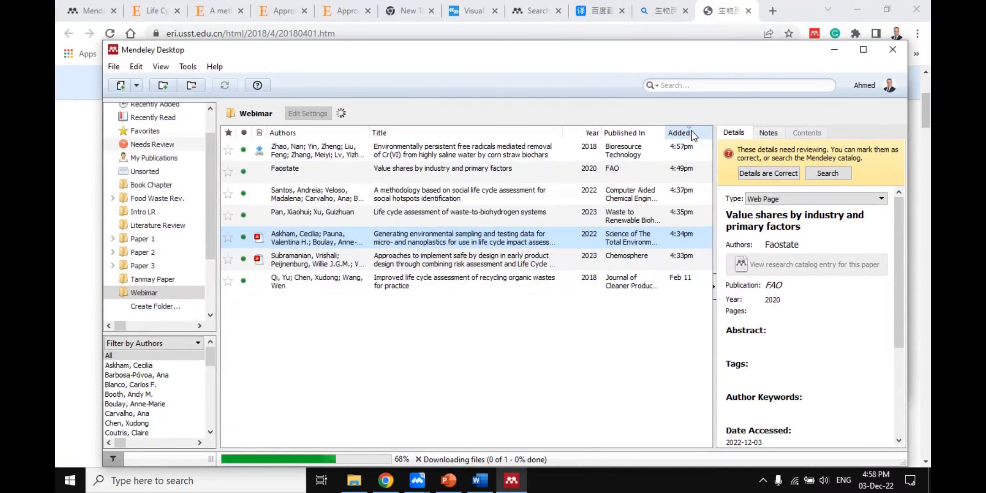
pyautogui.click(545, 157)
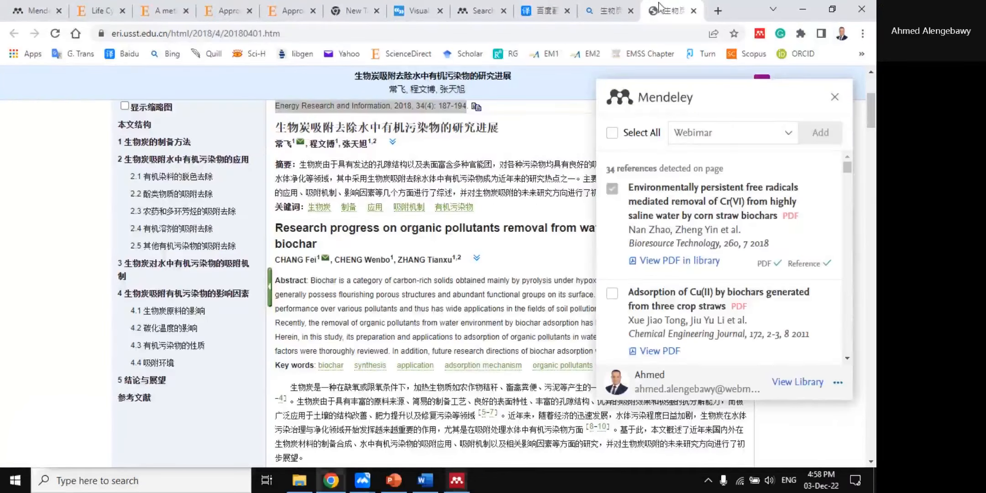
# - Return to the article page in Chrome, close the Mendeley importer and copy the author names from the English citation
pyautogui.click(665, 8)
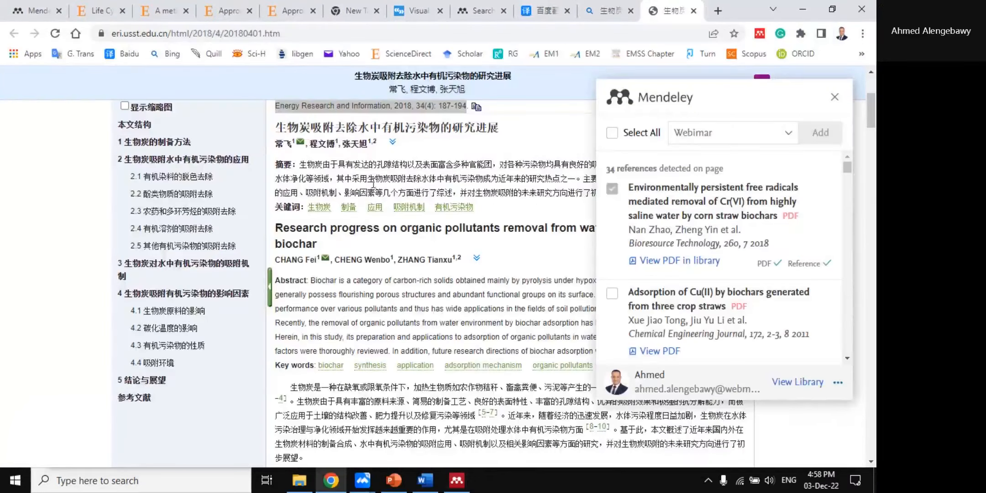
pyautogui.scroll(2, 320, 183)
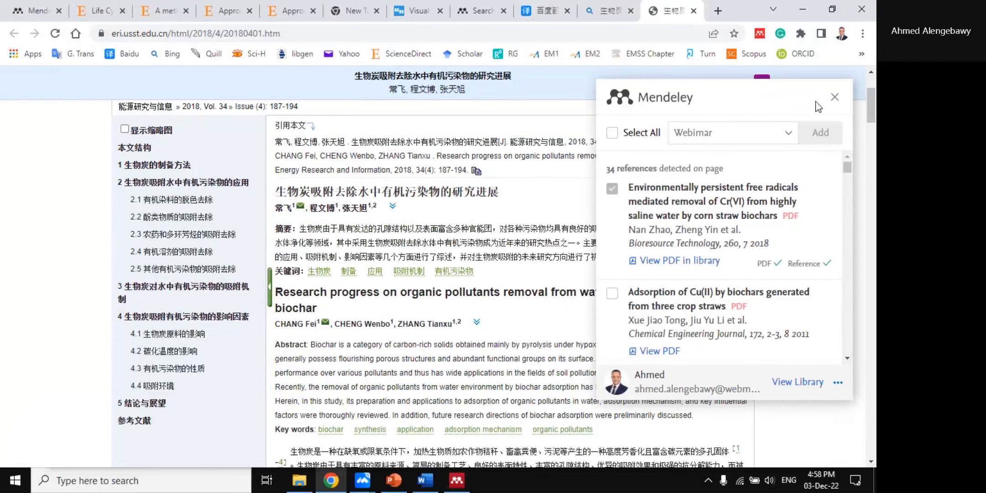
pyautogui.click(835, 97)
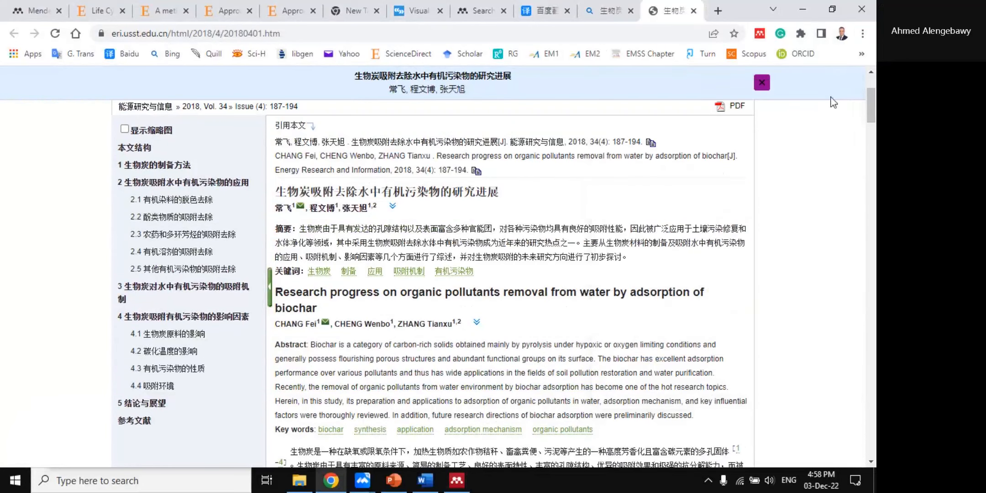
pyautogui.moveTo(285, 154); pyautogui.dragTo(432, 157)
pyautogui.hotkey('ctrl', 'c')
pyautogui.click(292, 155)
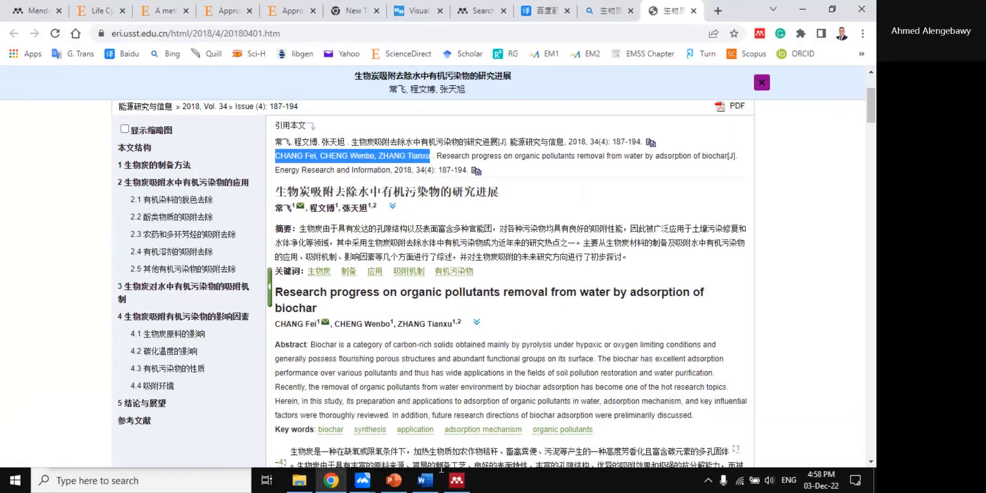
# - Switch to Mendeley Desktop and replace the selected entry's authors with the copied author names
pyautogui.click(456, 480)
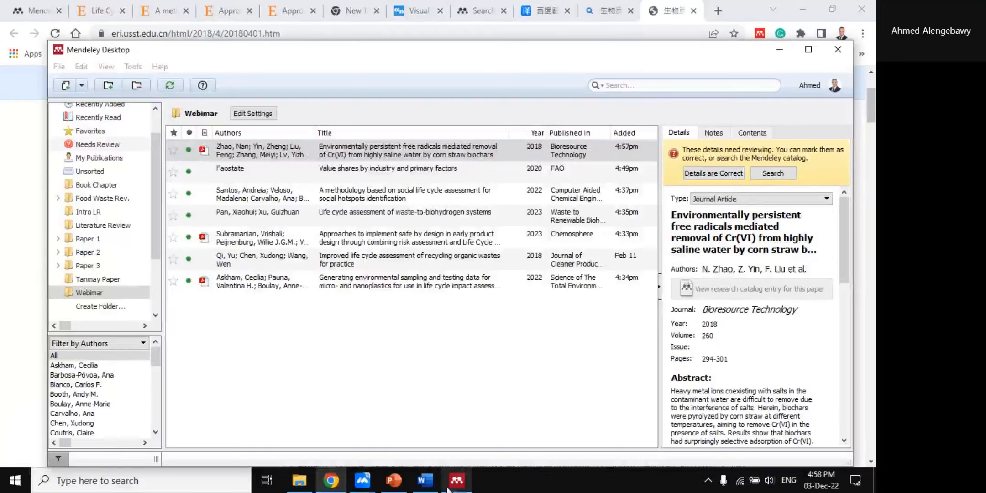
pyautogui.click(748, 273)
pyautogui.scroll(1, 721, 274)
pyautogui.moveTo(703, 266); pyautogui.dragTo(793, 338)
pyautogui.press('BackSpace')
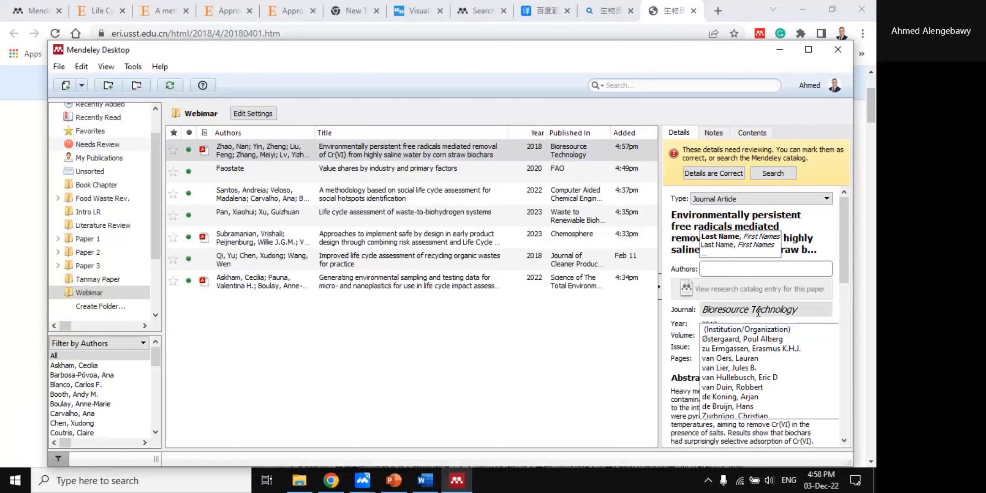
pyautogui.hotkey('ctrl', 'v')
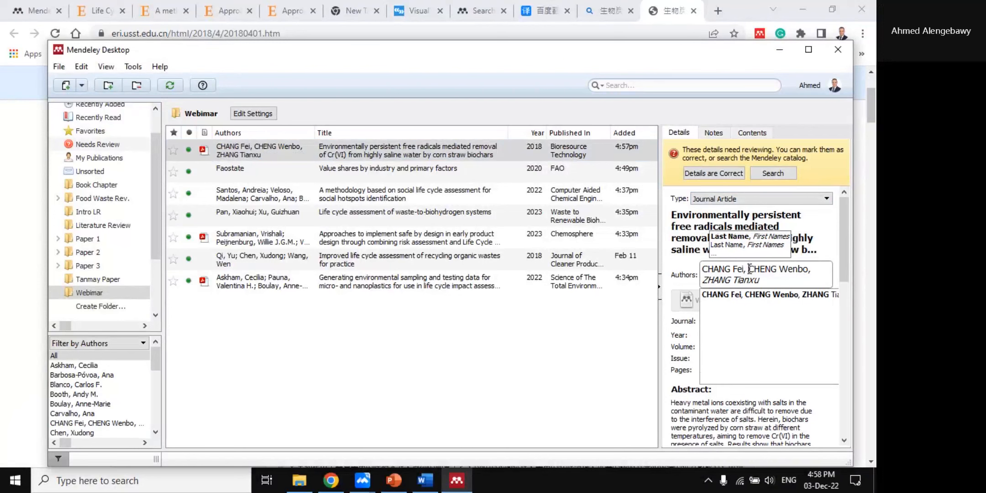
pyautogui.click(687, 270)
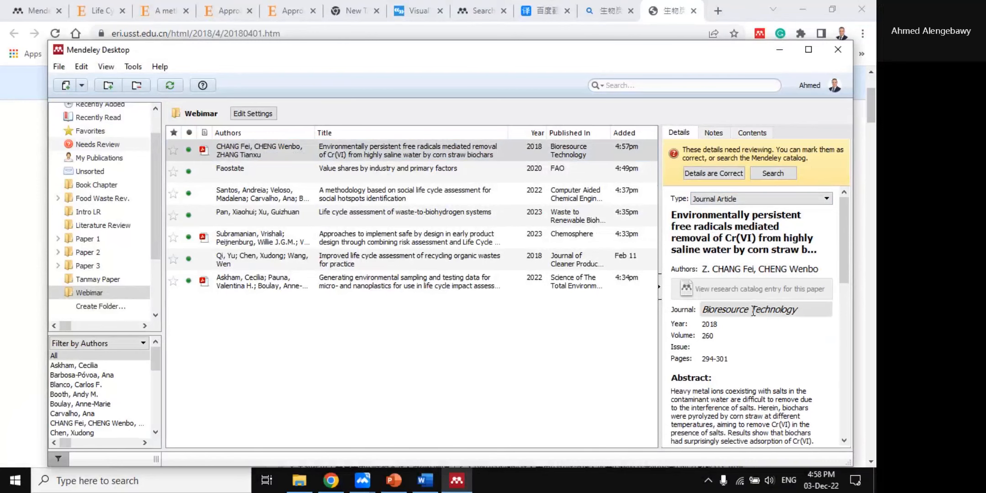
# - Copy the English title "Research progress on organic pollutants removal from water by adsorption of biochar" from the web article and replace the entry's title with it
pyautogui.click(603, 4)
pyautogui.scroll(-1, 336, 198)
pyautogui.moveTo(276, 229); pyautogui.dragTo(319, 242)
pyautogui.hotkey('ctrl', 'c')
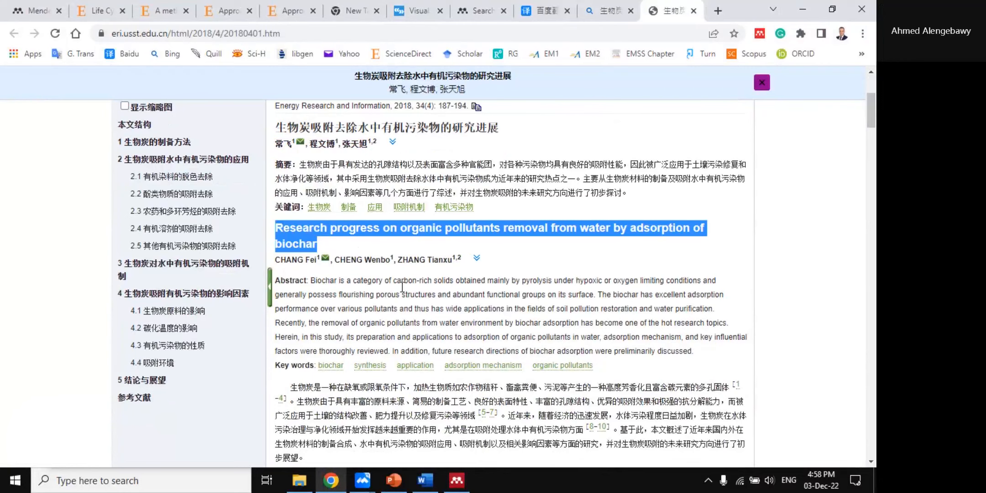
pyautogui.click(457, 480)
pyautogui.click(749, 235)
pyautogui.hotkey('ctrl', 'a')
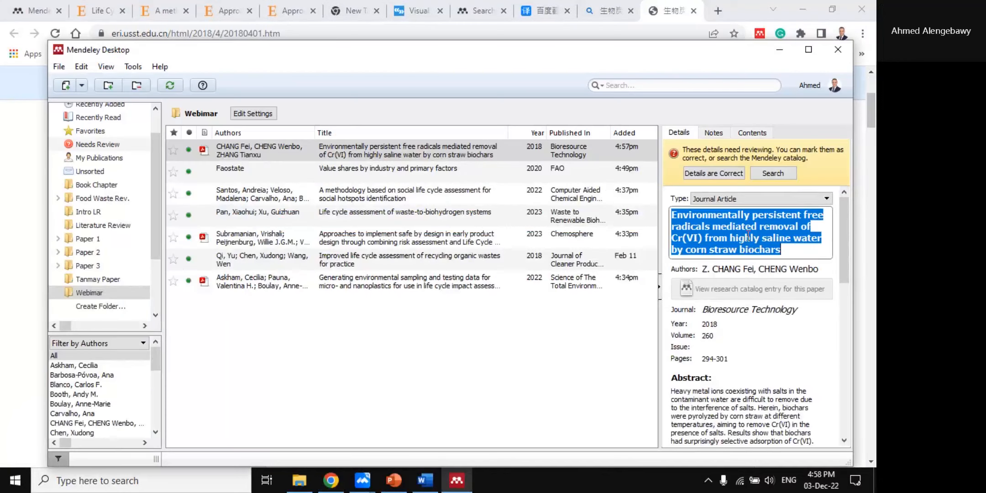
pyautogui.hotkey('ctrl', 'v')
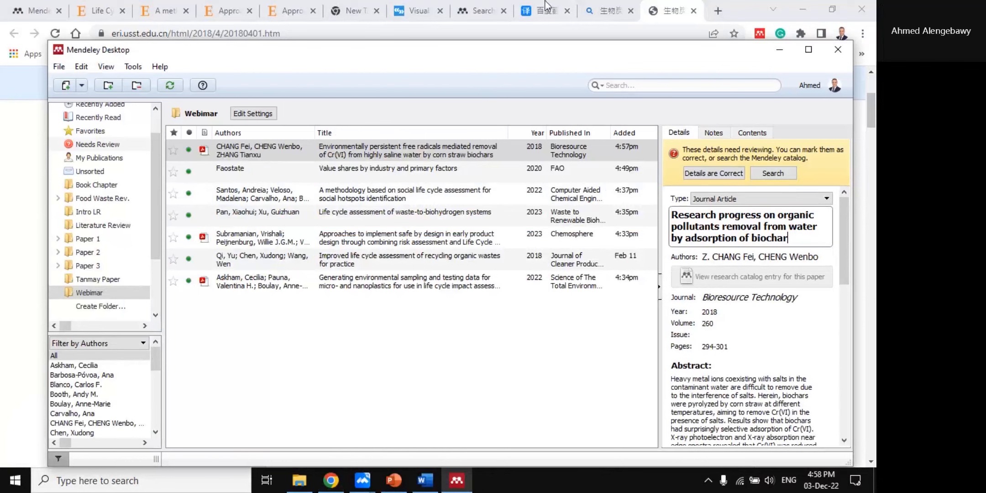
# - Check the journal name at the head of the web article and set the Mendeley entry's journal to Ener
pyautogui.click(659, 8)
pyautogui.scroll(1, 401, 288)
pyautogui.scroll(3, 402, 290)
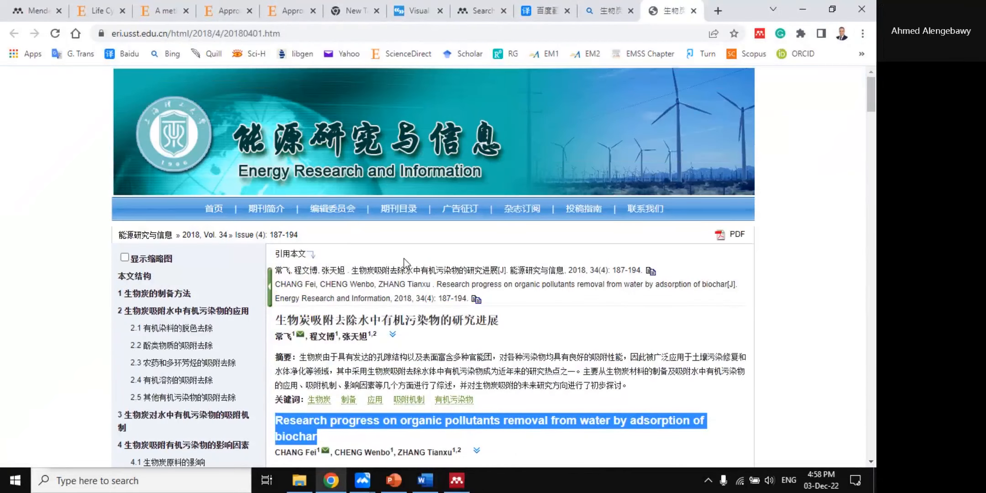
pyautogui.scroll(-7, 383, 174)
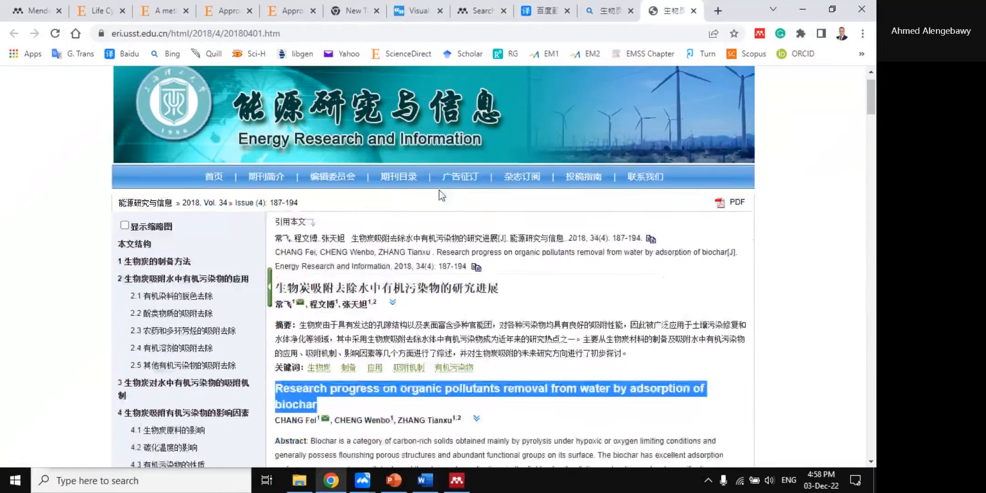
pyautogui.scroll(2, 507, 272)
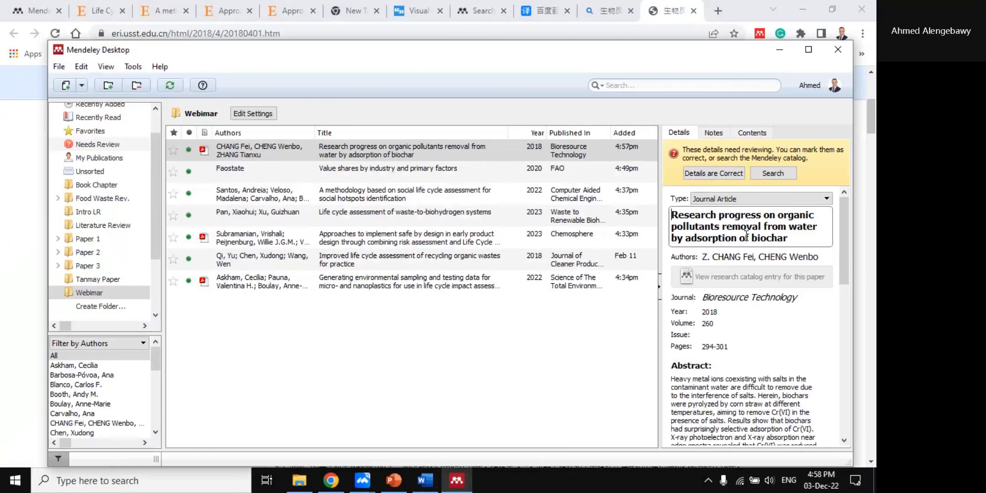
pyautogui.click(456, 481)
pyautogui.click(735, 299)
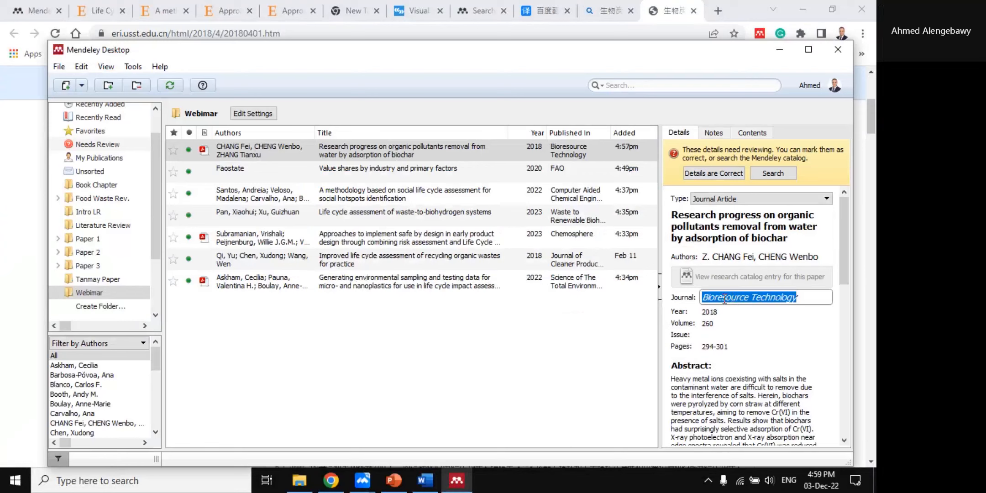
pyautogui.write('Ener')
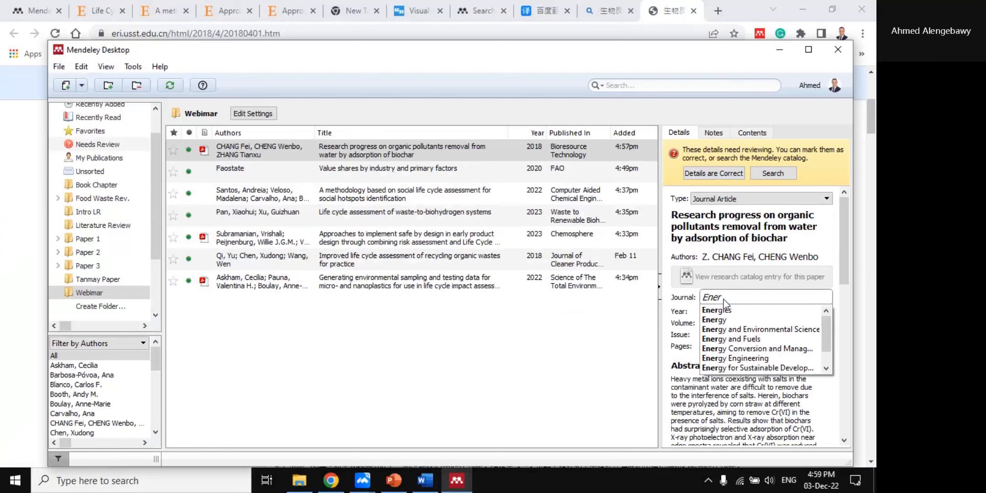
pyautogui.click(690, 307)
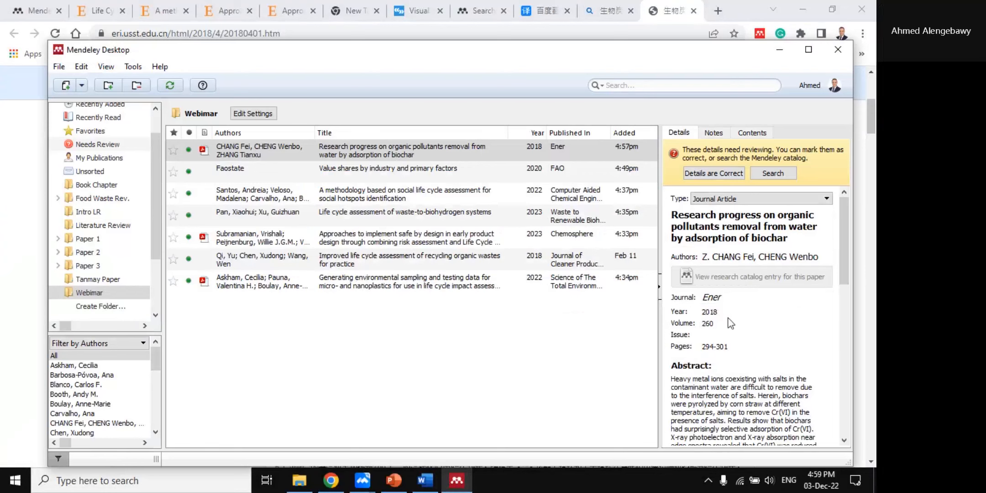
# - Return to the article page in Chrome and highlight part of the page range in the English citation
pyautogui.click(653, 14)
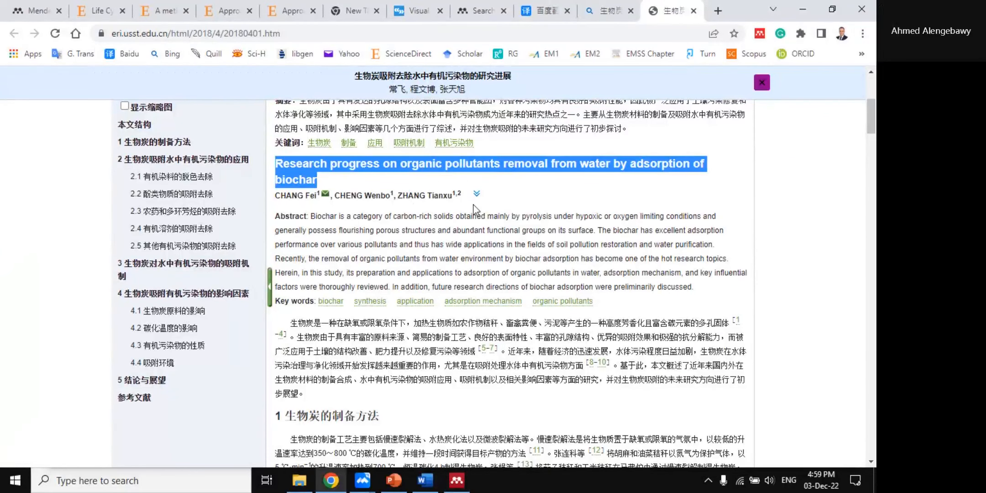
pyautogui.scroll(3, 416, 221)
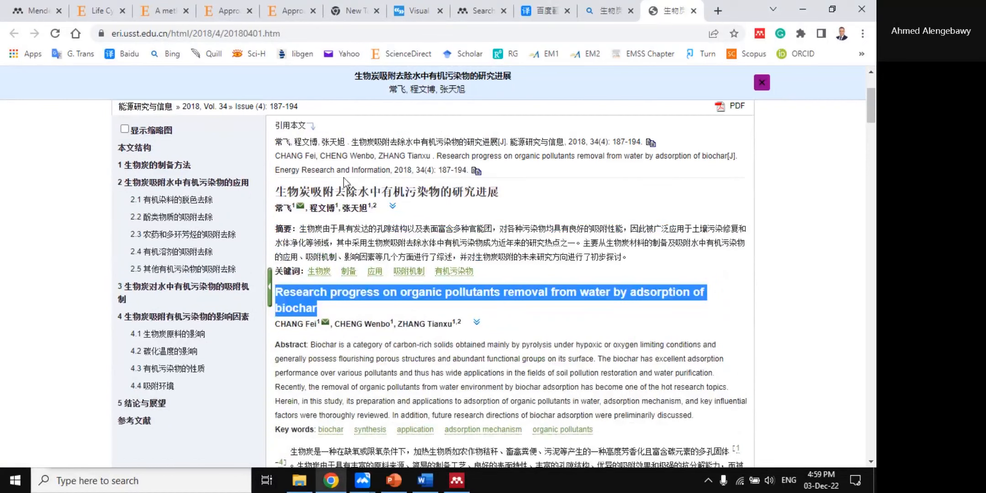
pyautogui.moveTo(420, 171); pyautogui.dragTo(471, 172)
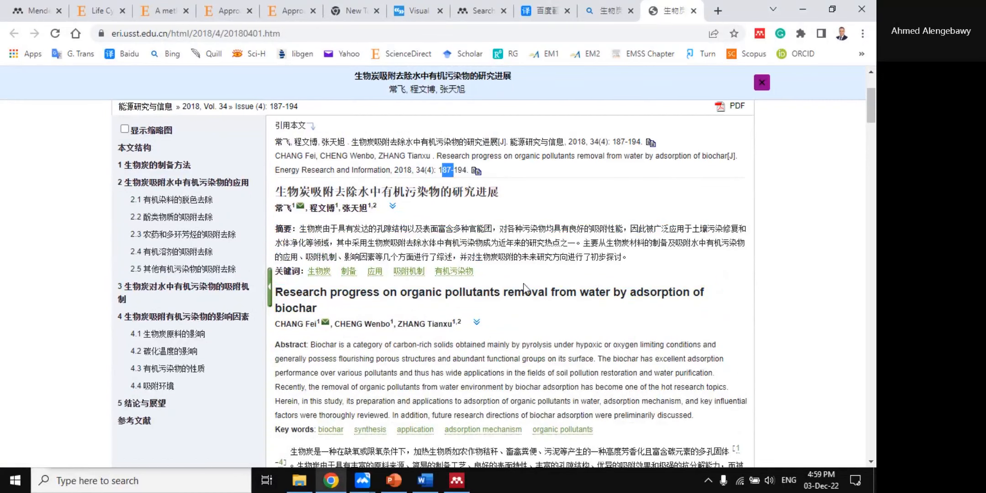
# - Switch back to Mendeley Desktop and mark the selected entry's details as correct
pyautogui.click(457, 480)
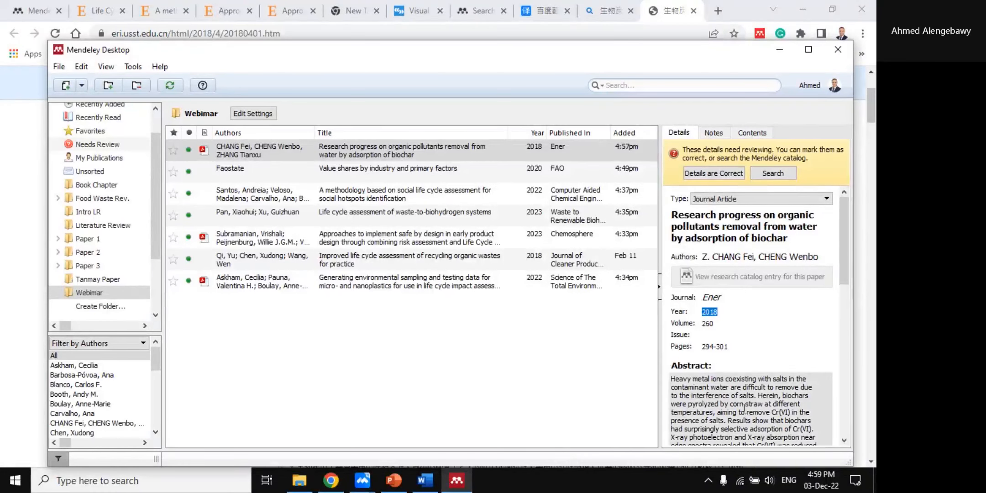
pyautogui.scroll(3, 755, 350)
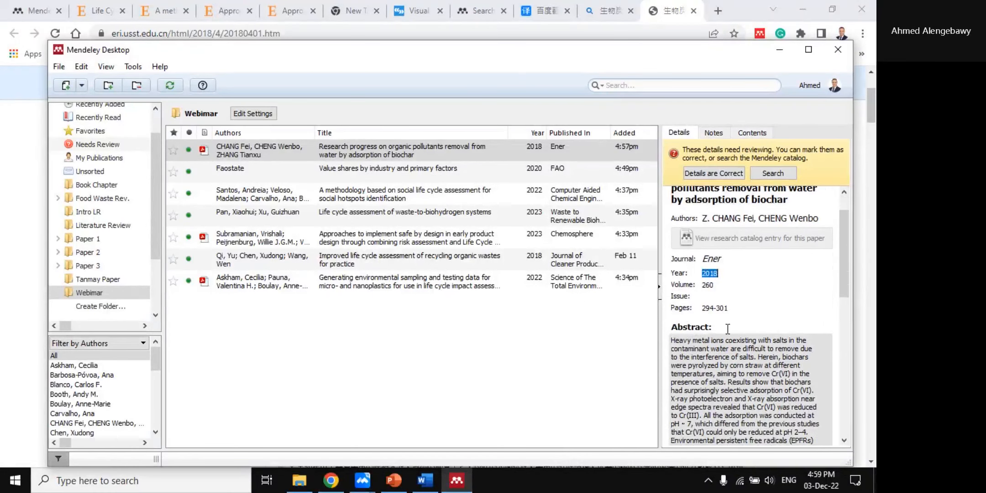
pyautogui.click(718, 176)
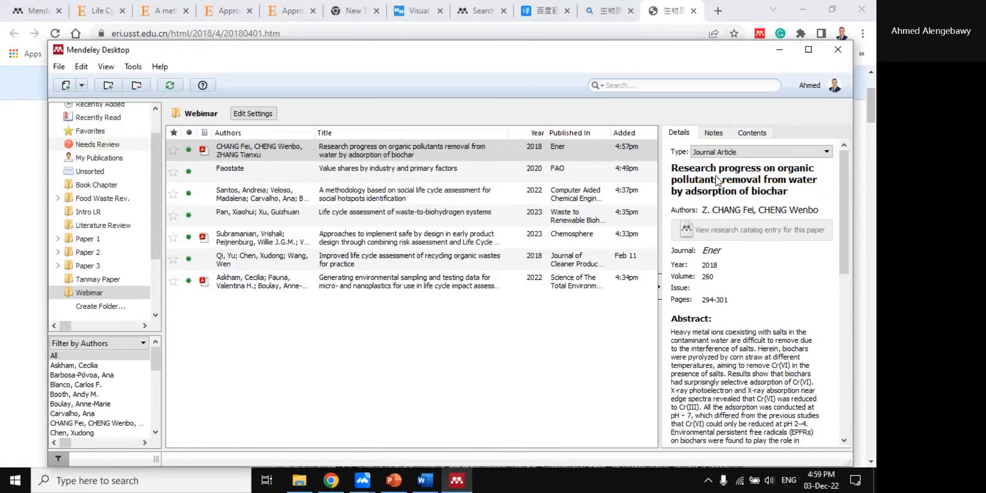
# - Clear the DOI, ISSN and PMID from the selected entry's catalog IDs
pyautogui.scroll(-10, 739, 257)
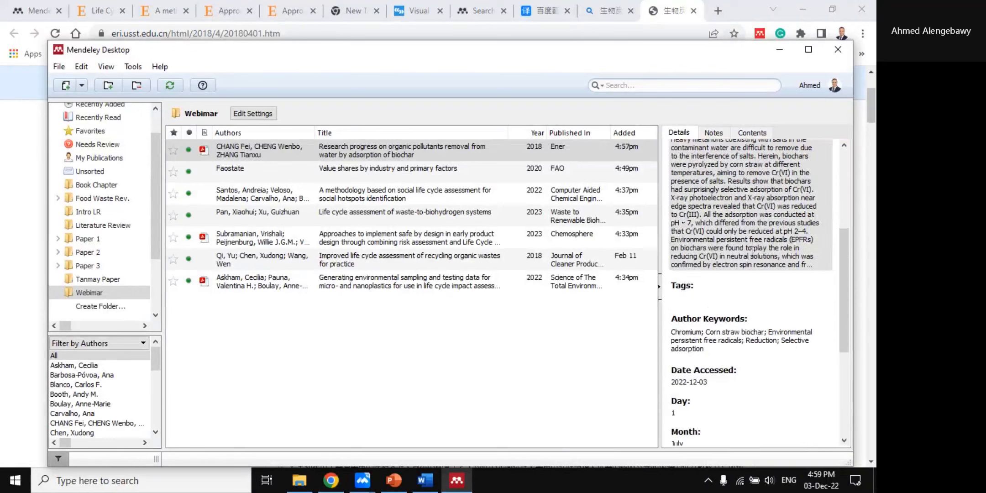
pyautogui.tripleClick(752, 335)
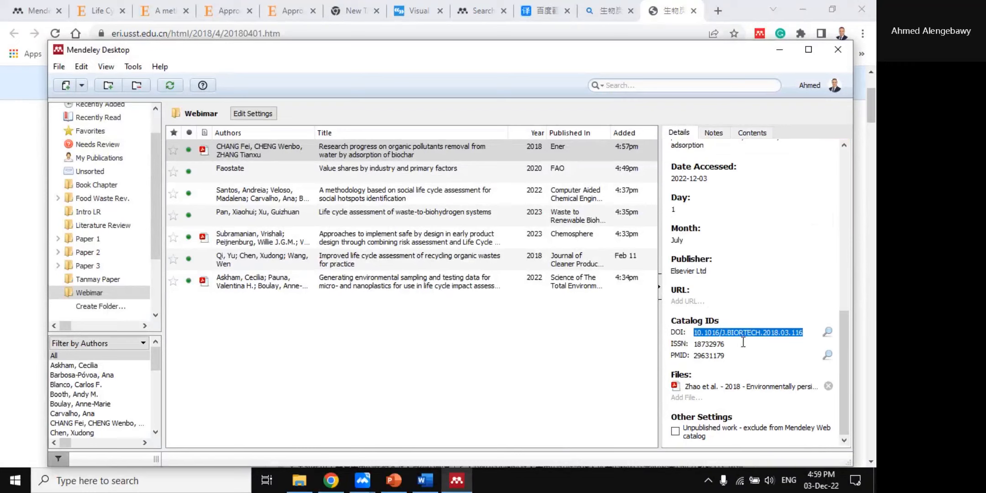
pyautogui.press('BackSpace')
pyautogui.tripleClick(723, 344)
pyautogui.press('BackSpace')
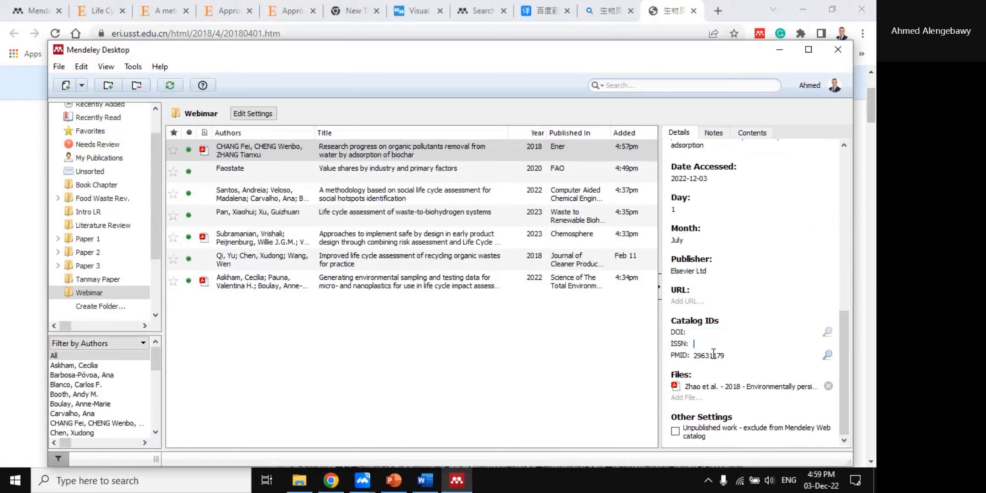
pyautogui.tripleClick(714, 354)
pyautogui.press('BackSpace')
# - Look through the web article for its DOI, open its PDF and select the DOI 10.13259/j.cnki.eri.2018.04.001 on the first page
pyautogui.click(653, 6)
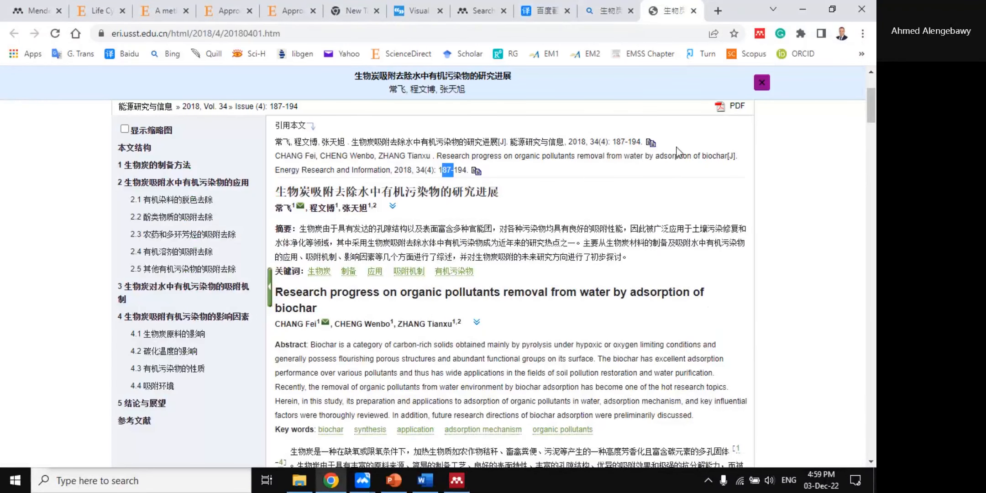
pyautogui.scroll(-15, 679, 151)
pyautogui.scroll(15, 664, 175)
pyautogui.scroll(2, 734, 194)
pyautogui.click(735, 171)
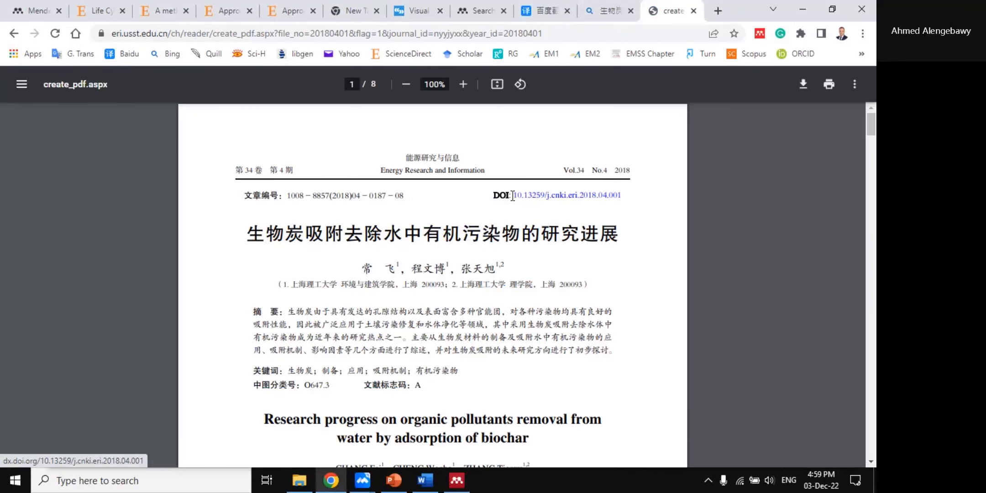
pyautogui.moveTo(513, 196); pyautogui.dragTo(625, 201)
# - Set the Mendeley entry's DOI to 10.13259/j.cnki.eri.2018.04.001 and try to look up its details by that DOI
pyautogui.click(457, 480)
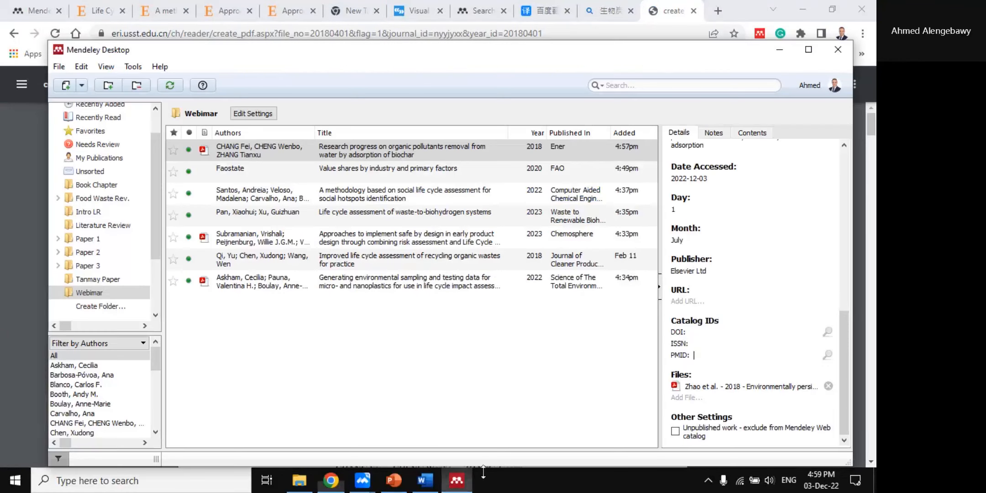
pyautogui.write(': 10.13259/j.cnki.eri.2018.04.001')
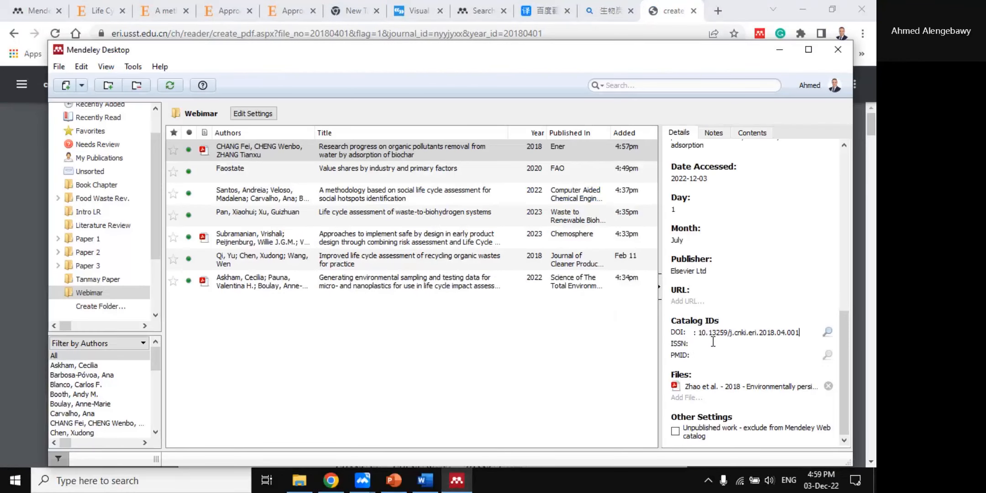
pyautogui.press('BackSpace')
pyautogui.press('BackSpace')
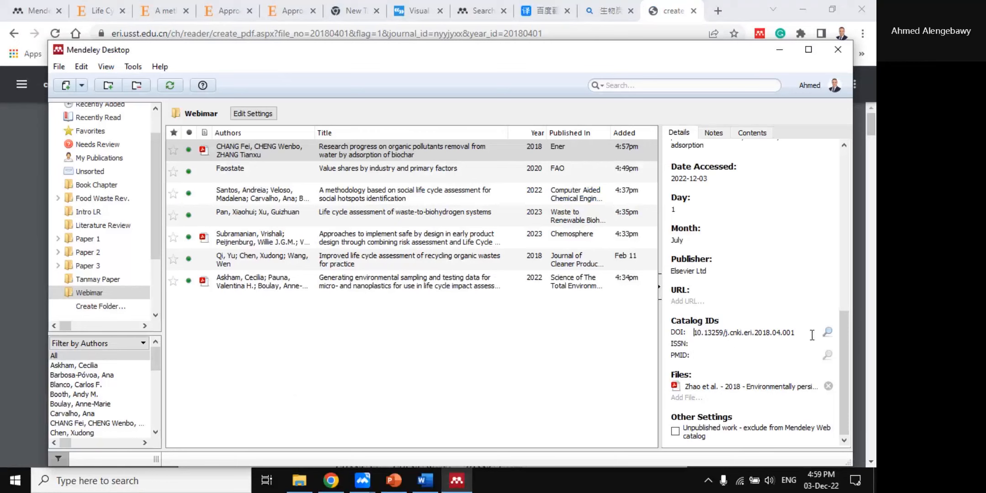
pyautogui.click(829, 333)
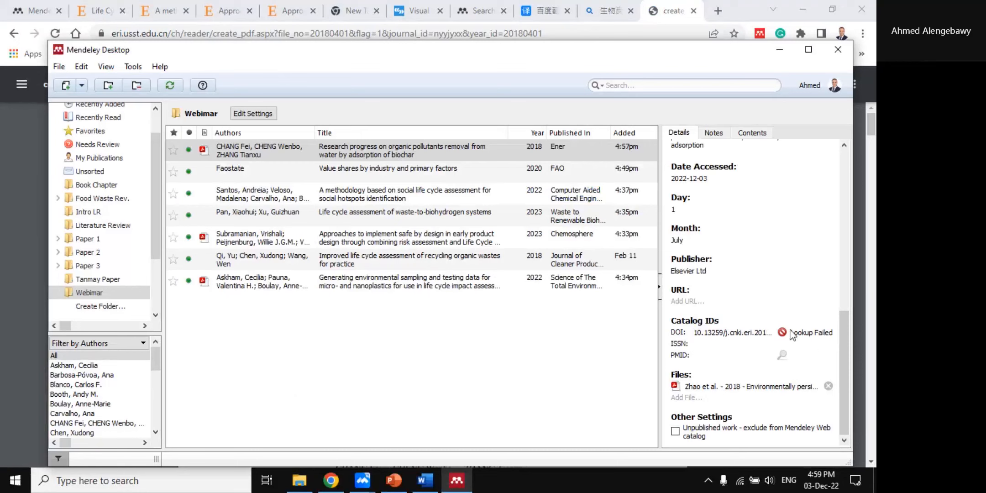
pyautogui.click(760, 335)
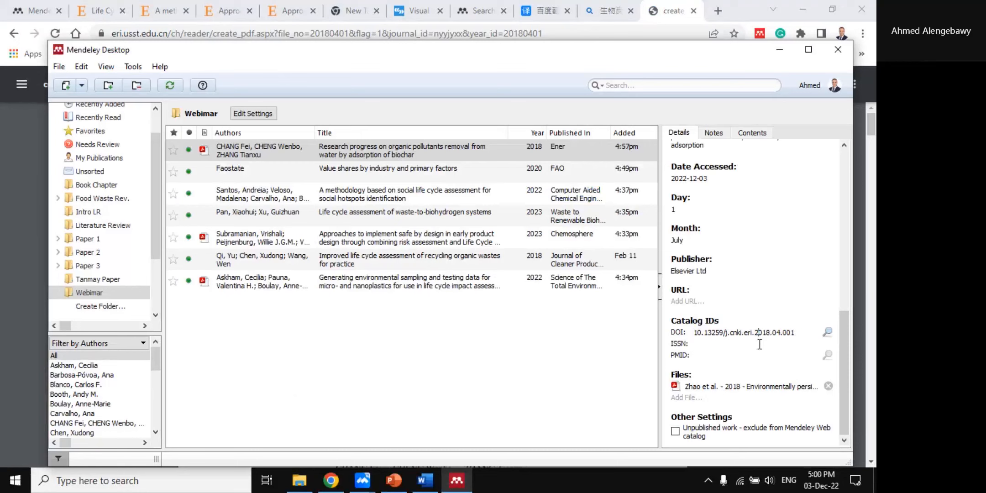
# - Clear the abstract, pages and volume from the biochar adsorption entry and reselect it in the Webimar folder
pyautogui.scroll(1, 768, 337)
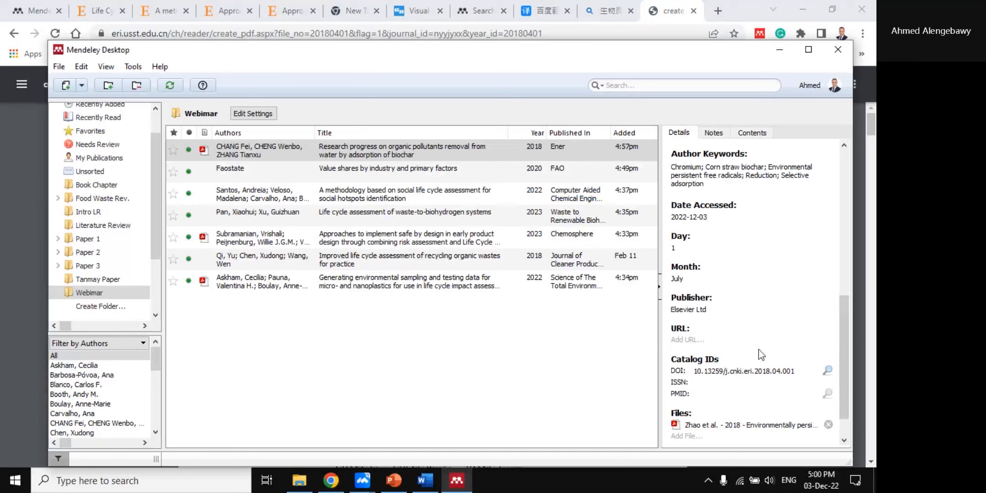
pyautogui.scroll(10, 697, 278)
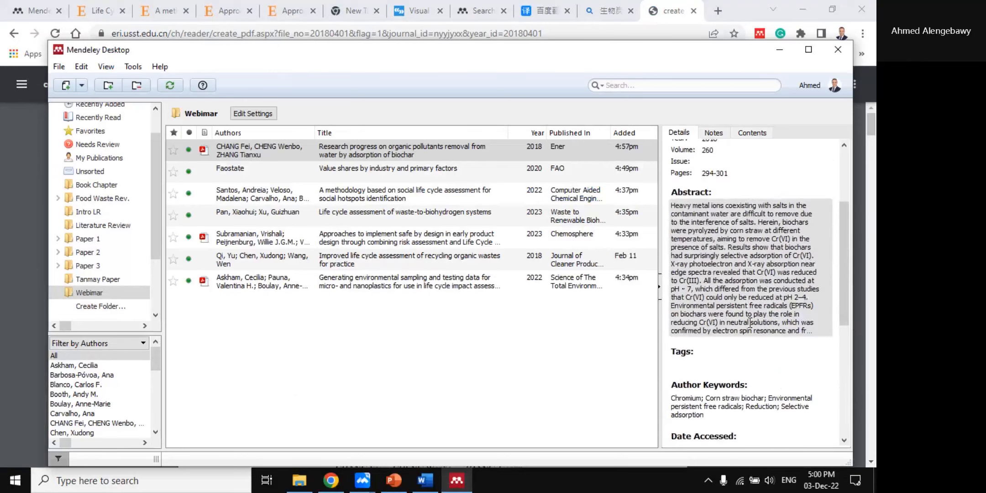
pyautogui.tripleClick(740, 325)
pyautogui.doubleClick(740, 325)
pyautogui.tripleClick(739, 326)
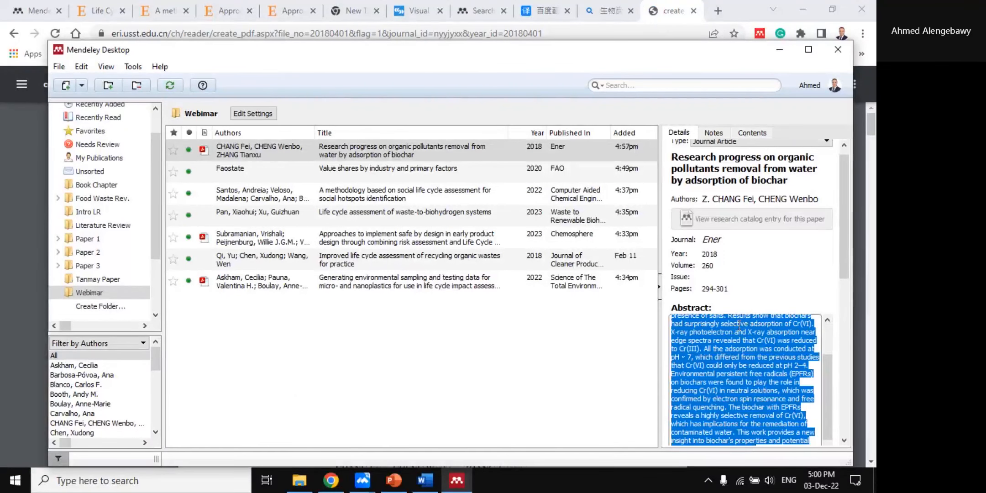
pyautogui.press('BackSpace')
pyautogui.click(738, 291)
pyautogui.press('BackSpace')
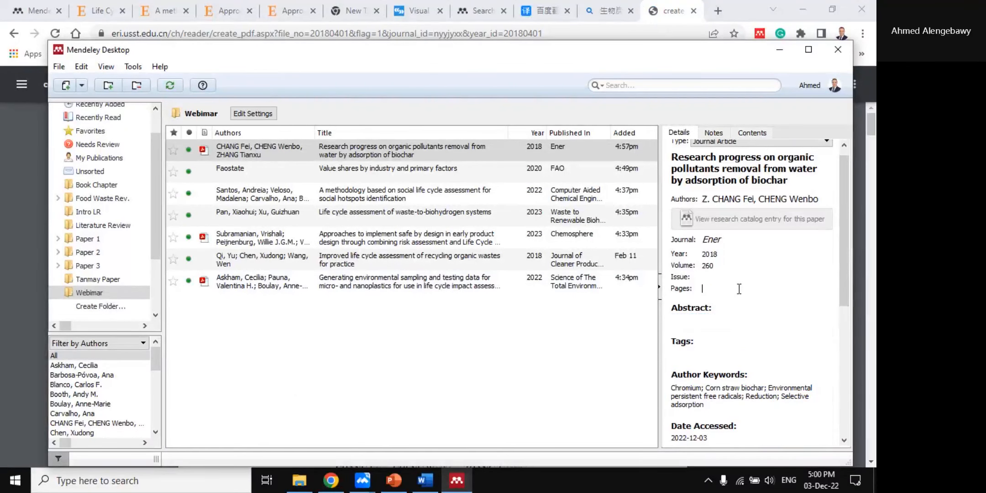
pyautogui.click(705, 265)
pyautogui.press('BackSpace')
pyautogui.click(367, 157)
pyautogui.click(365, 170)
pyautogui.click(351, 155)
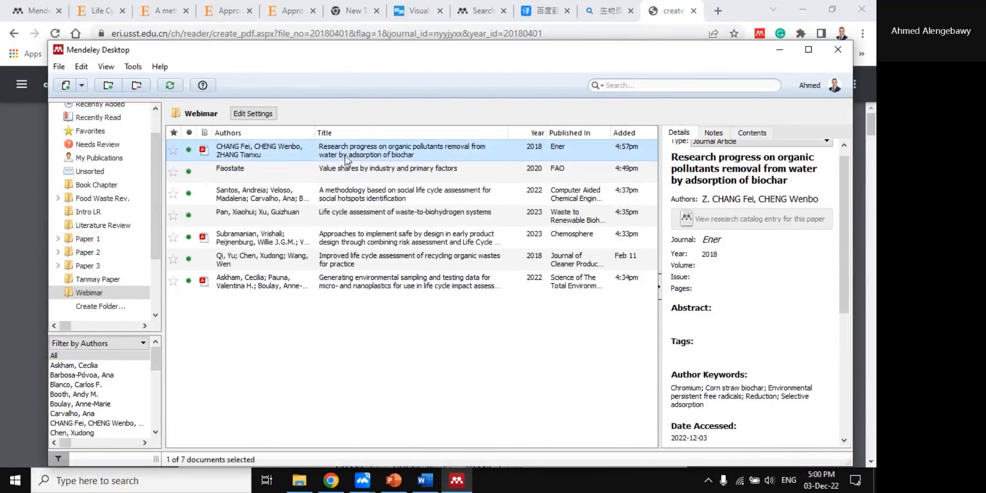
# - Check the article's first PDF page in the browser, then return to Mendeley and review the biochar entry's remaining details
pyautogui.scroll(1, 773, 178)
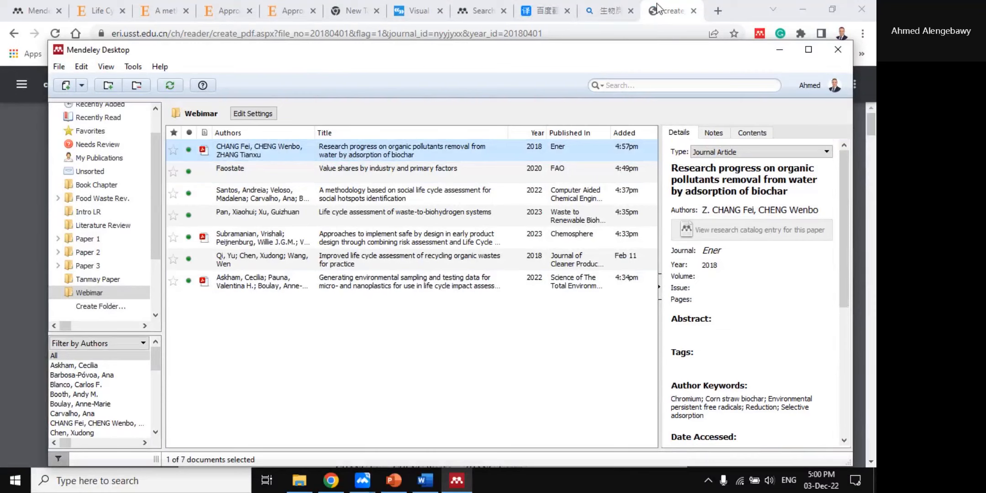
pyautogui.click(685, 22)
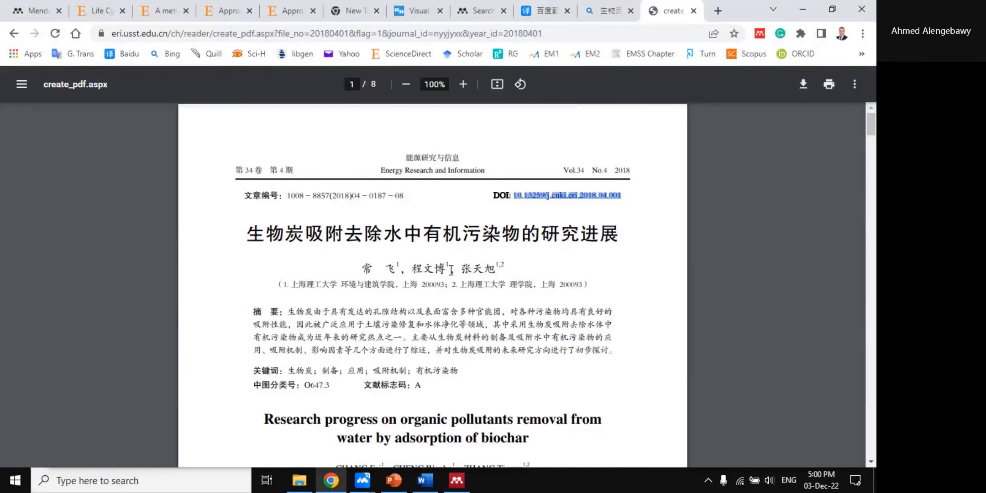
pyautogui.moveTo(458, 488)
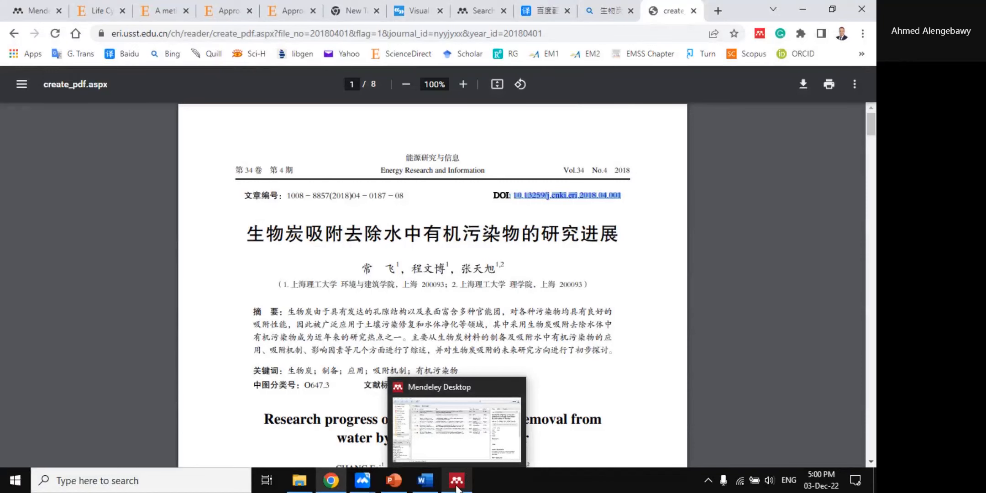
pyautogui.click(458, 488)
pyautogui.scroll(-3, 722, 309)
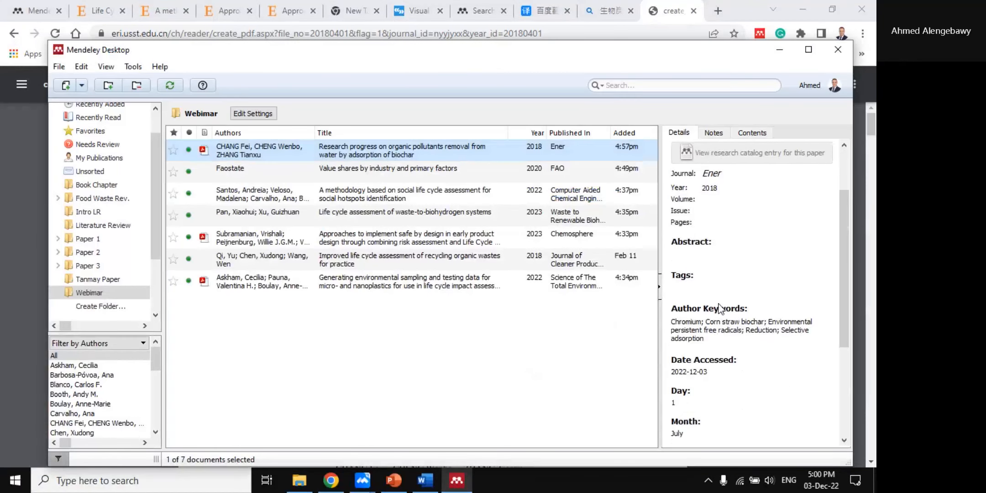
pyautogui.click(356, 169)
pyautogui.click(320, 153)
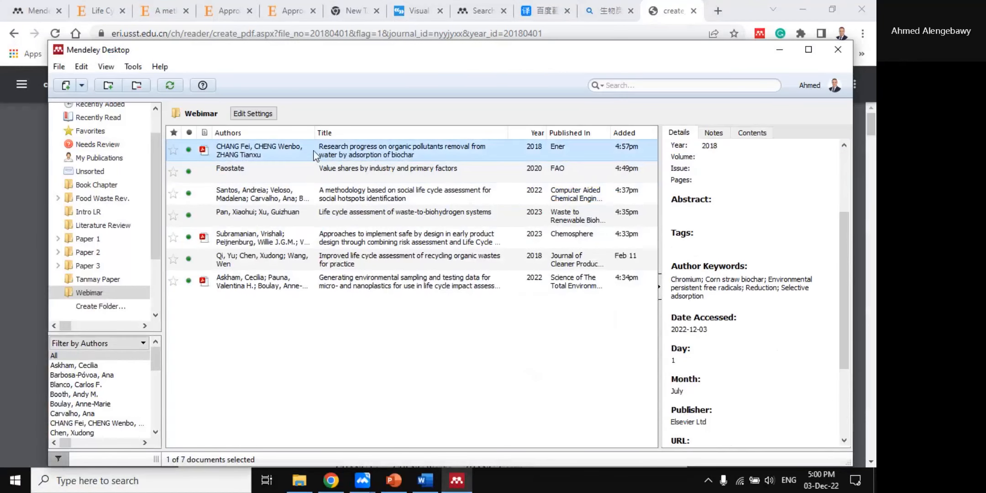
# - Switch to Word and cite the biochar adsorption entry from Mendeley at the end of the paragraph, after "regions of the world"
pyautogui.click(426, 480)
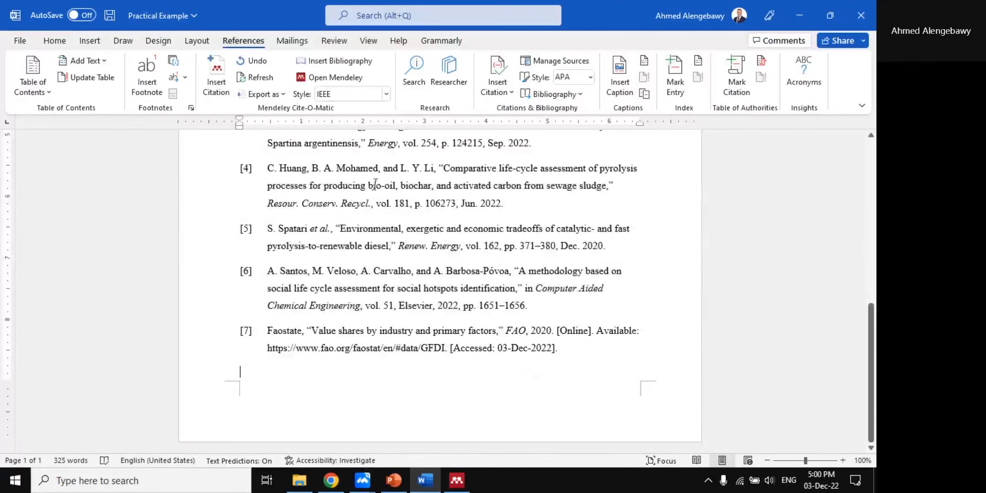
pyautogui.scroll(5, 392, 204)
pyautogui.scroll(2, 391, 205)
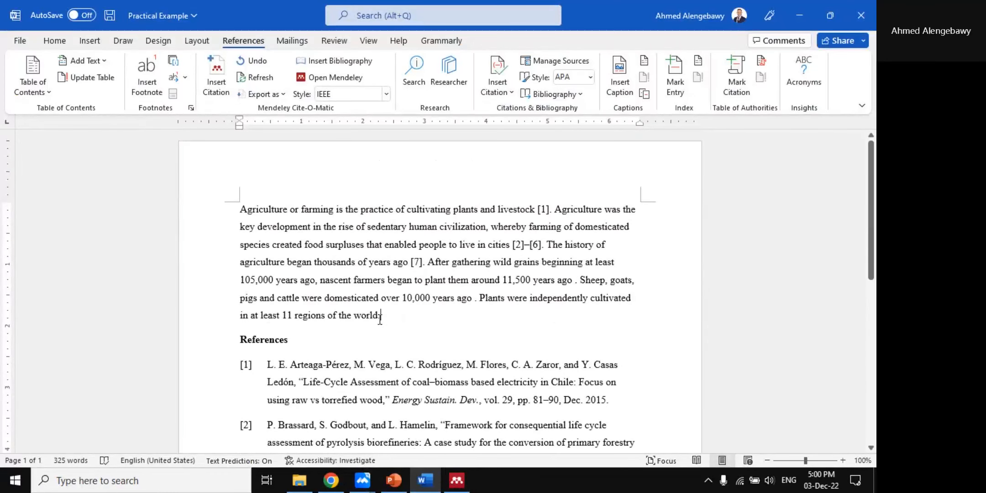
pyautogui.click(216, 75)
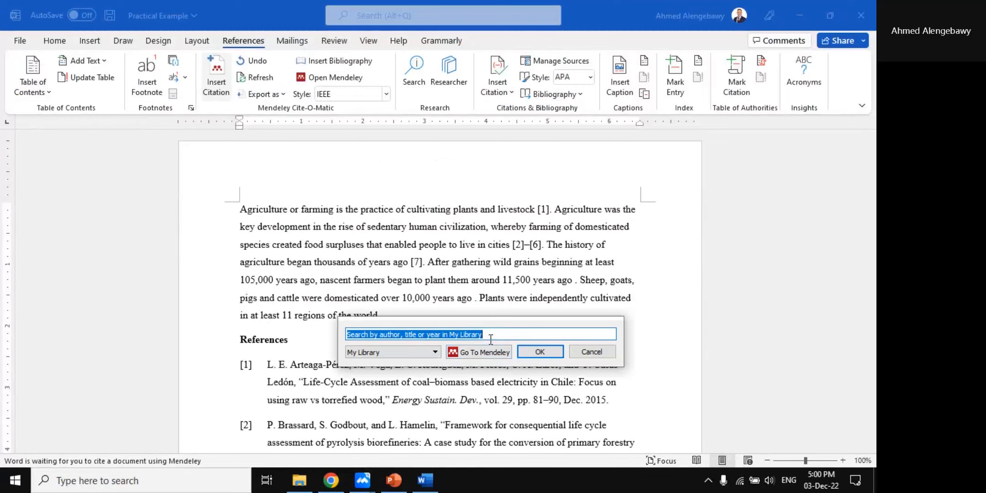
pyautogui.click(466, 350)
pyautogui.click(274, 151)
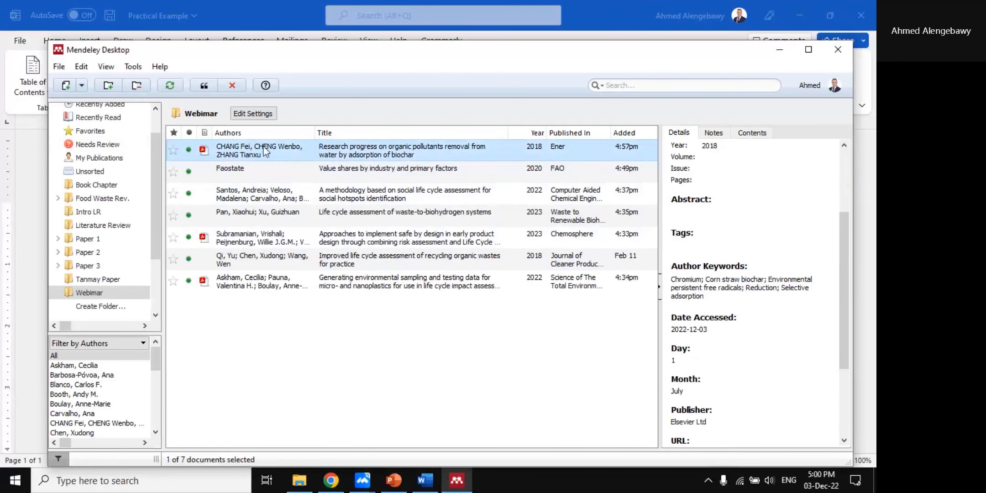
pyautogui.click(213, 88)
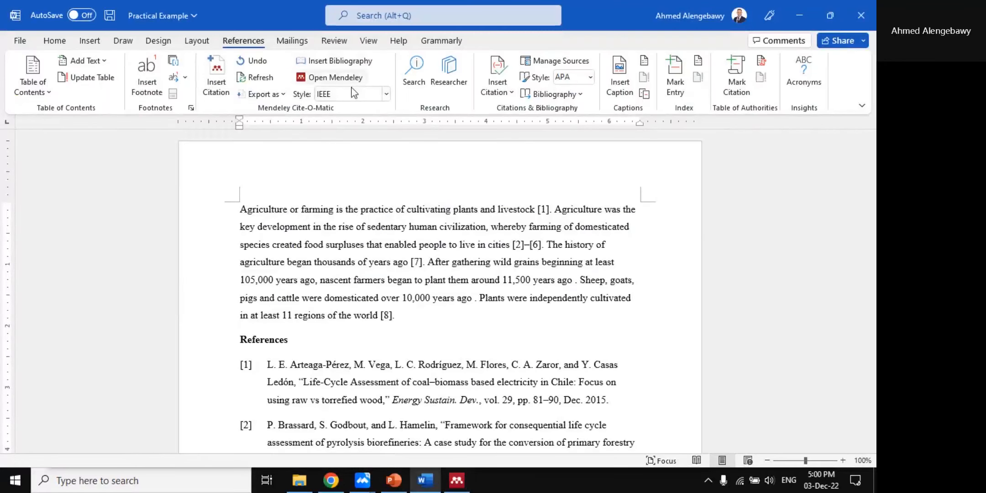
# - Change the Mendeley citation style to the "Environmental R..." style and select the new citation at the paragraph's end
pyautogui.click(387, 94)
pyautogui.click(365, 200)
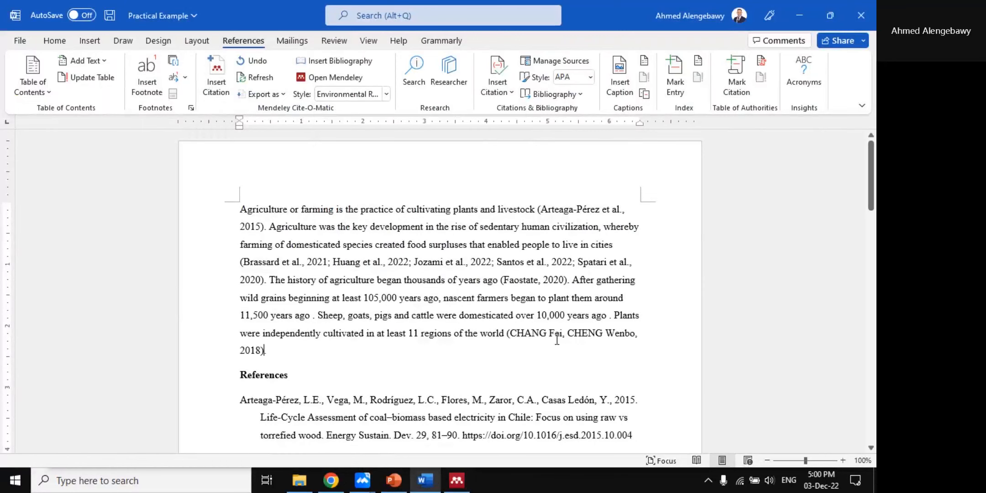
pyautogui.click(557, 341)
pyautogui.scroll(-1, 577, 338)
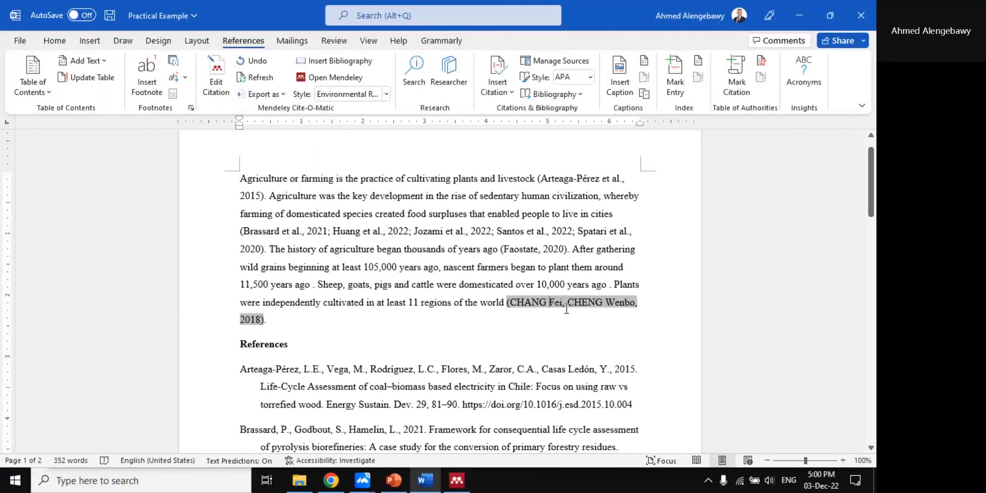
# - In Mendeley Desktop, split the biochar entry's authors onto separate lines, one per author, and remove the stray "Z" line
pyautogui.click(456, 480)
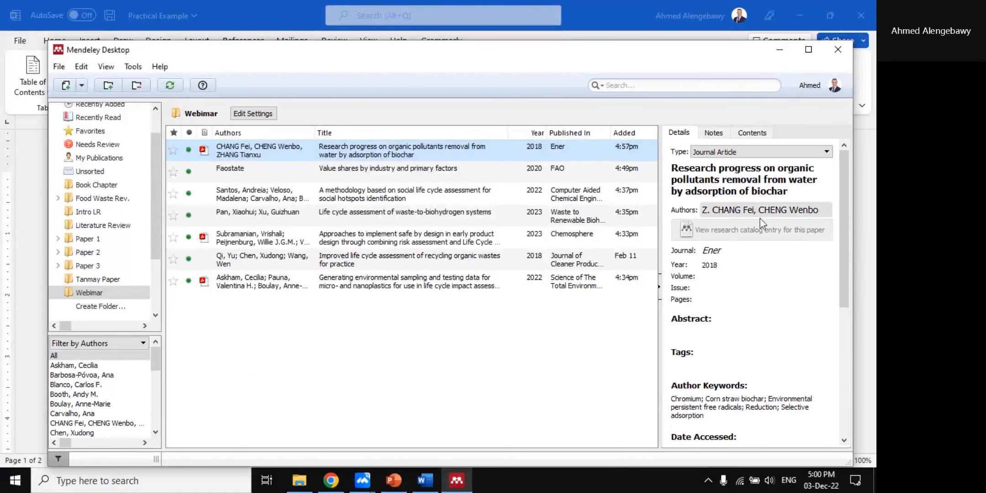
pyautogui.click(755, 213)
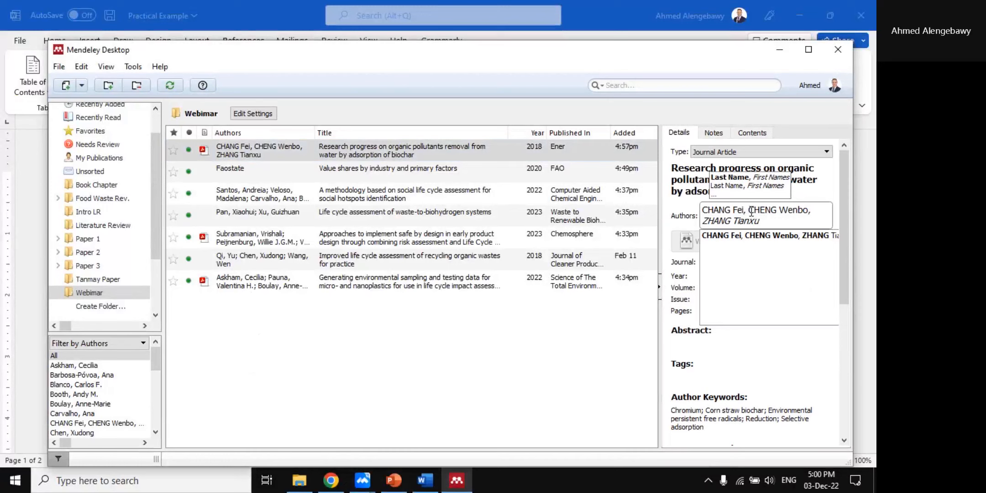
pyautogui.press('Return')
pyautogui.click(772, 221)
pyautogui.press('Return')
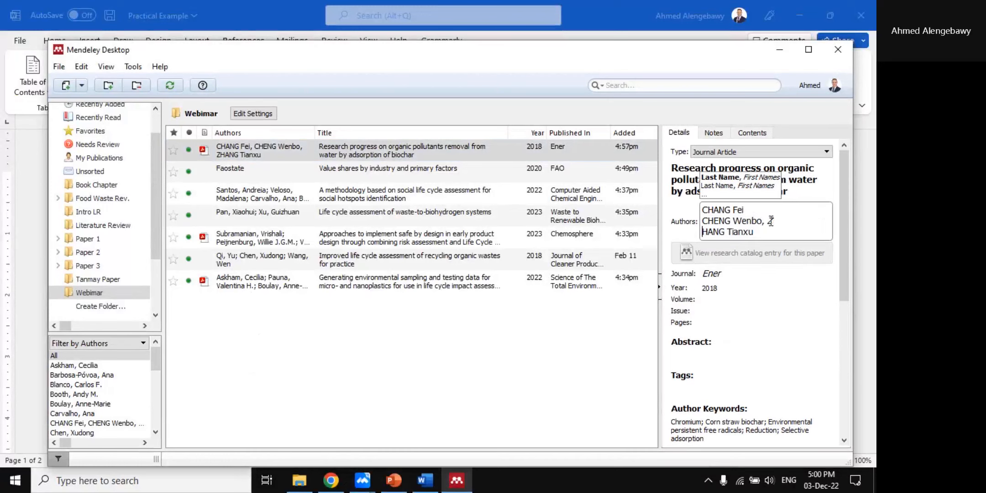
pyautogui.hotkey('ctrl', 'z')
pyautogui.click(766, 221)
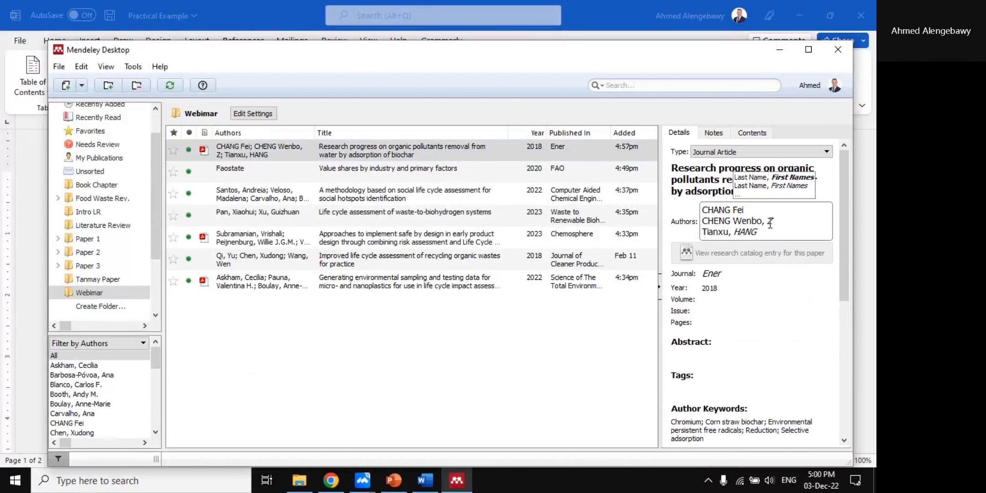
pyautogui.press('Return')
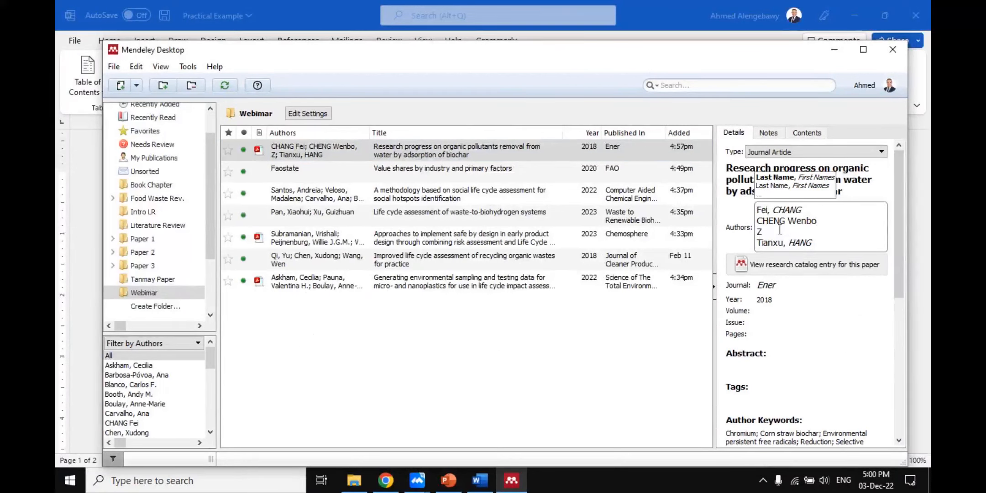
pyautogui.press('BackSpace')
pyautogui.press('BackSpace')
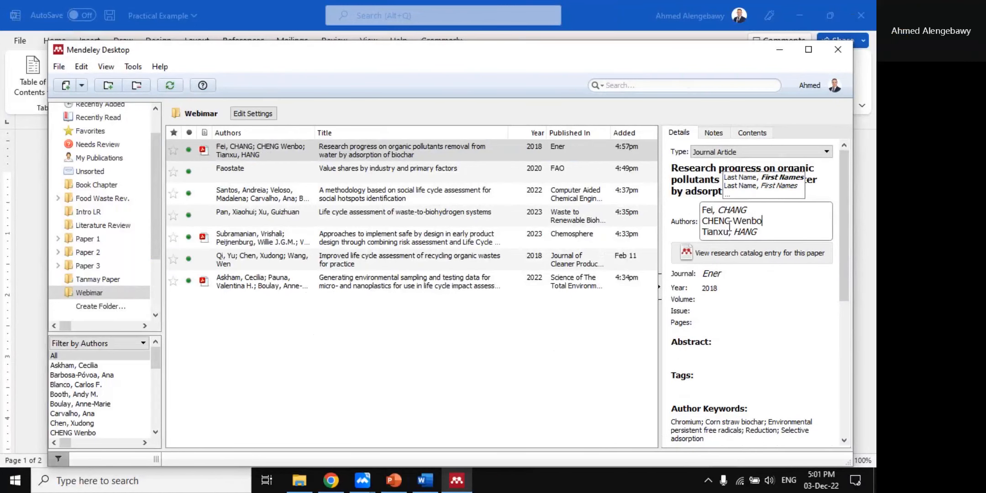
pyautogui.click(521, 325)
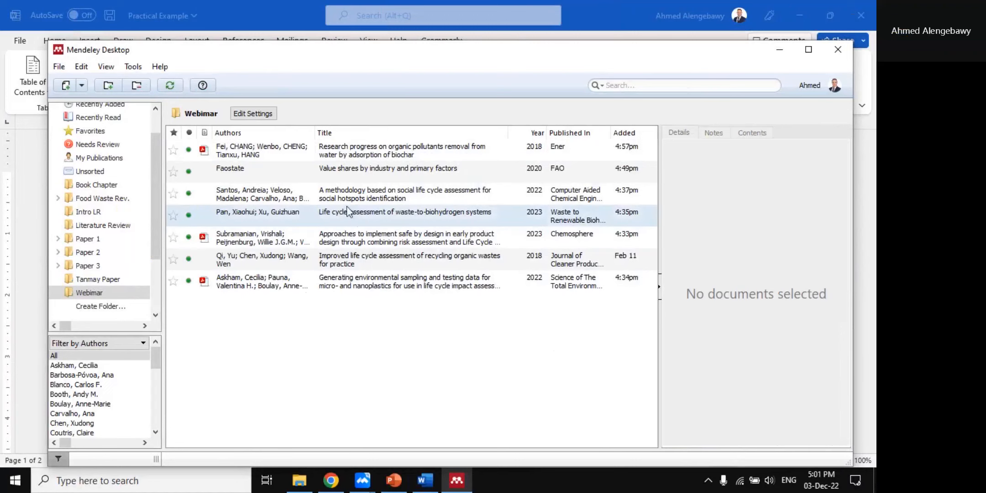
pyautogui.click(305, 152)
# - Return to Word, refresh the Mendeley citations and check the last in-text citation of the paragraph
pyautogui.click(425, 480)
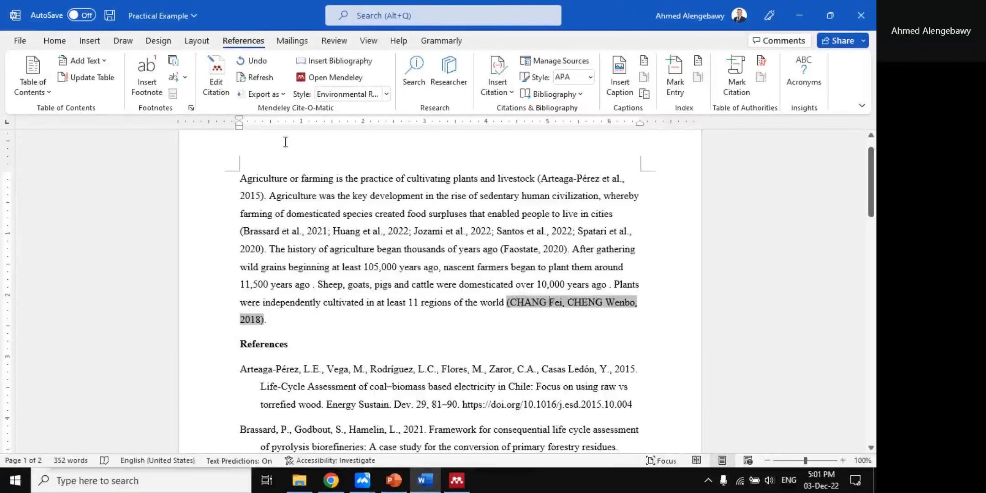
pyautogui.click(256, 77)
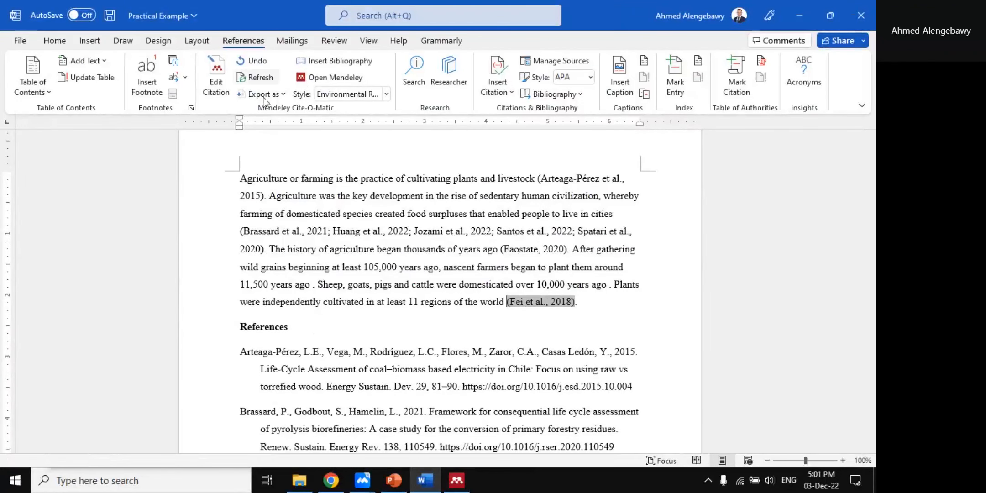
pyautogui.moveTo(512, 300); pyautogui.dragTo(548, 302)
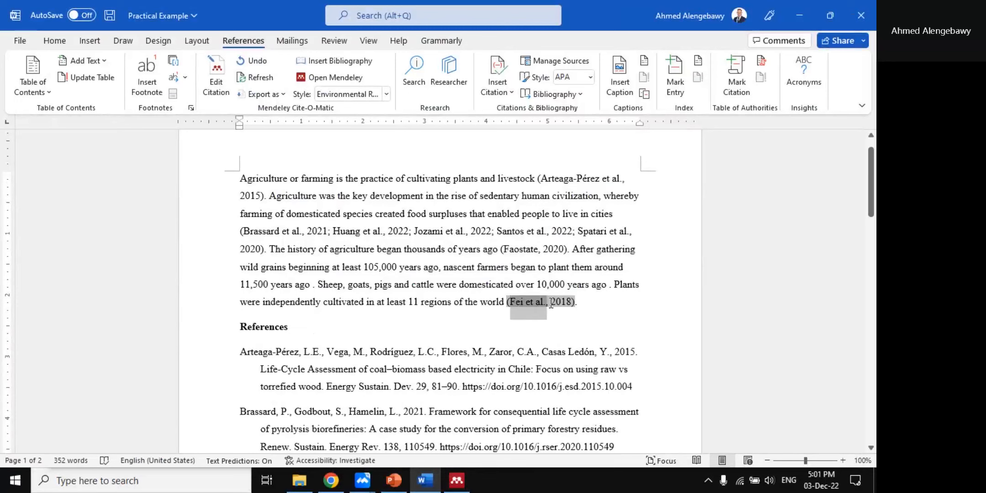
pyautogui.click(566, 302)
# - Find the biochar adsorption article in the bibliography, select its reference and place the cursor after its DOI link
pyautogui.scroll(-6, 313, 221)
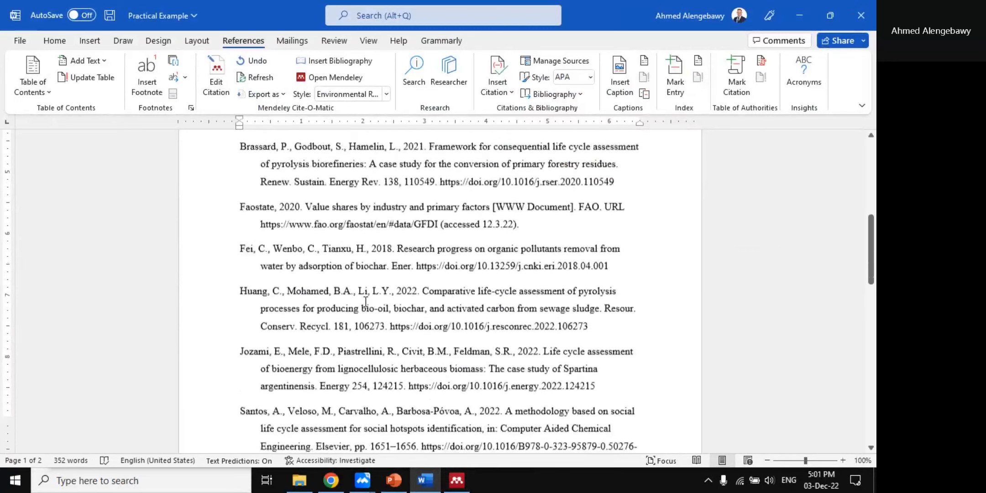
pyautogui.click(278, 209)
pyautogui.moveTo(240, 206)
pyautogui.mouseDown()
pyautogui.moveTo(633, 206)
pyautogui.moveTo(611, 221)
pyautogui.mouseUp()
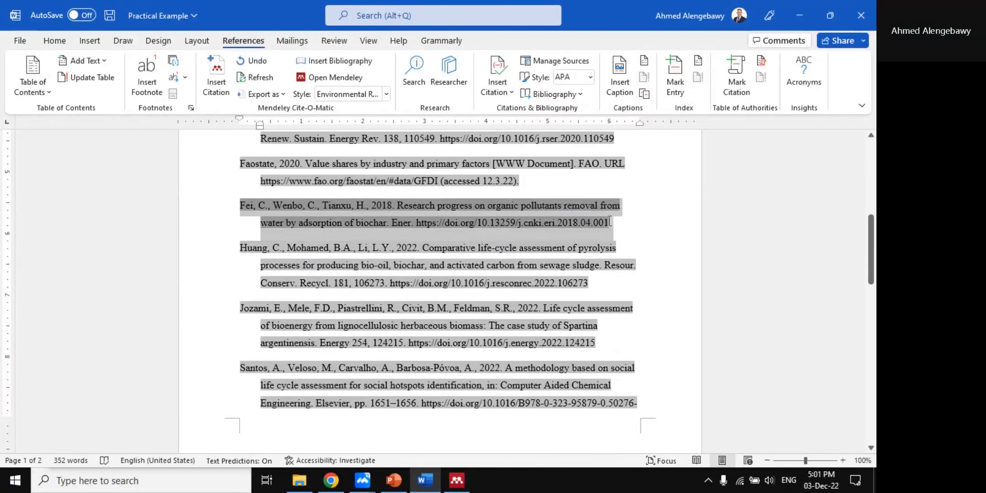
pyautogui.click(609, 224)
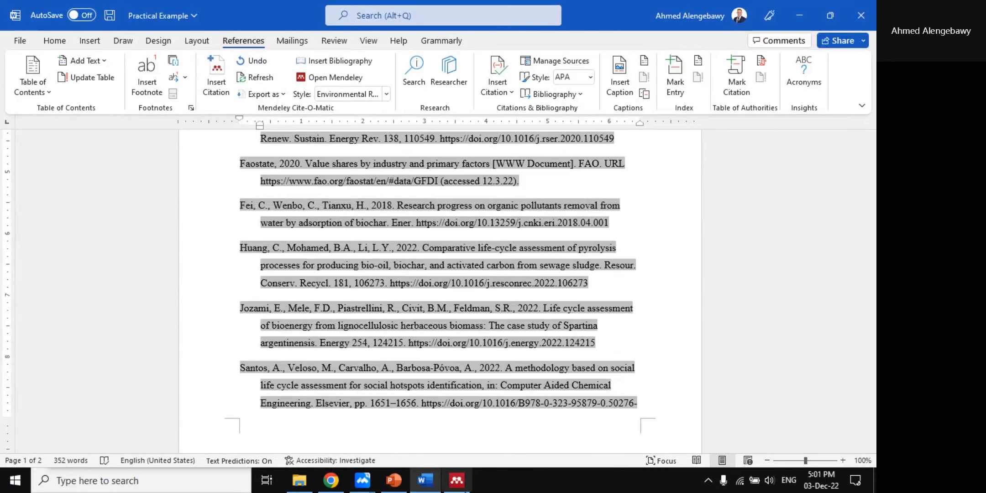
# - In Mendeley, append a period and a bracketed note marking the article as Chinese to the biochar entry's DOI, then return to Word
pyautogui.click(456, 481)
pyautogui.scroll(-3, 763, 293)
pyautogui.scroll(-1, 761, 298)
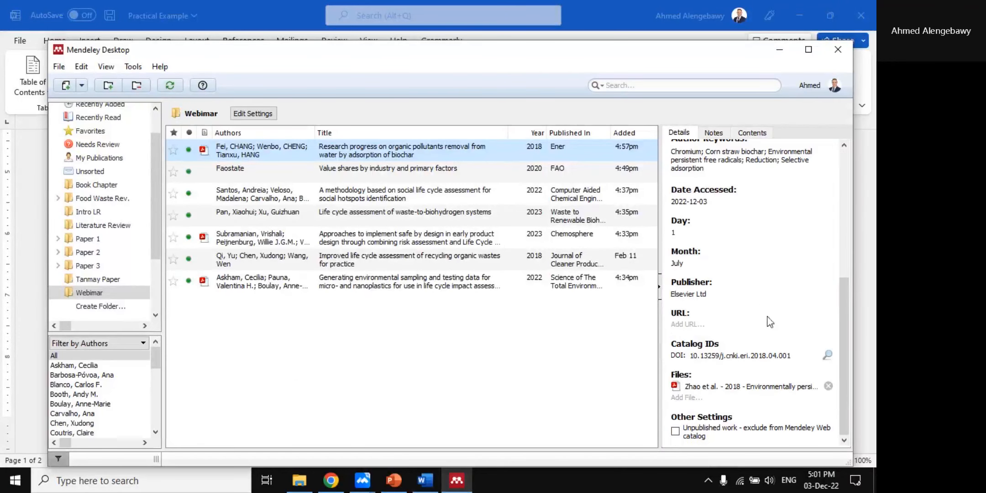
pyautogui.click(793, 356)
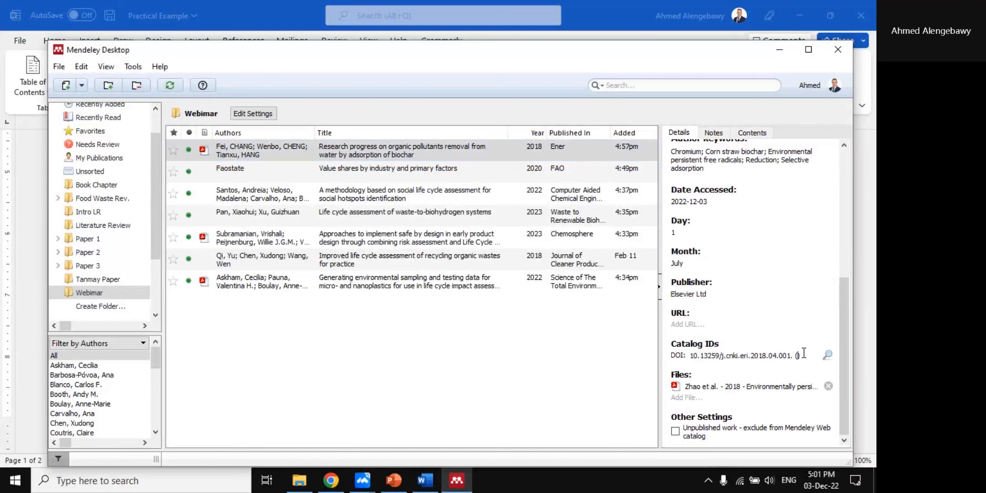
pyautogui.click(425, 481)
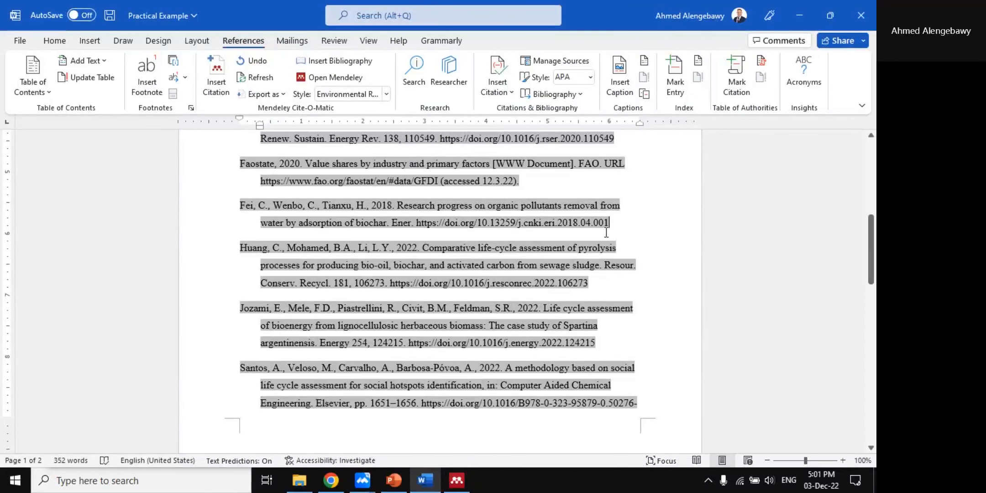
pyautogui.click(456, 480)
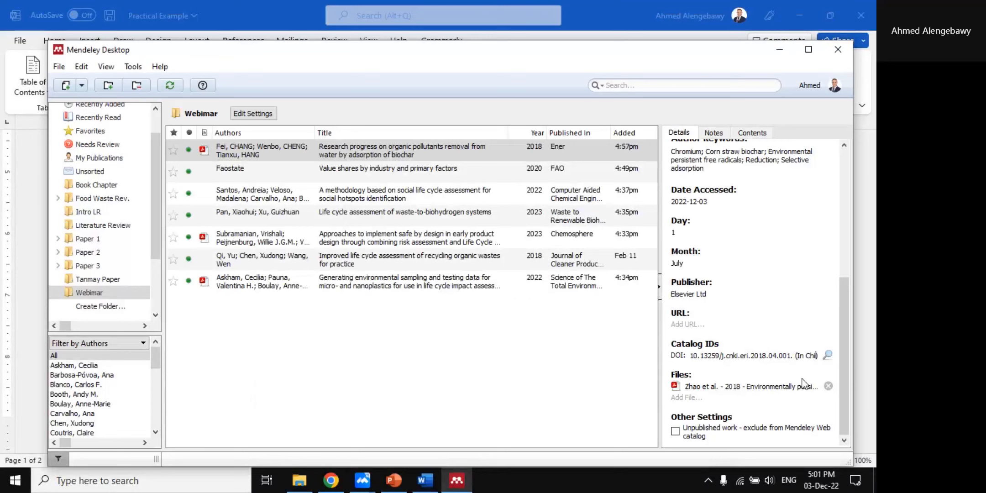
pyautogui.click(540, 386)
pyautogui.click(425, 481)
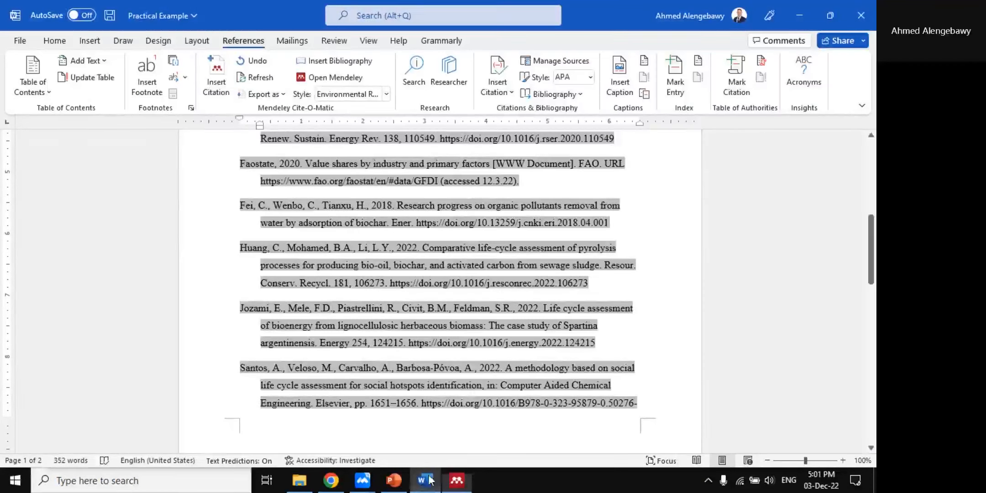
# - Refresh the Mendeley citations and select the "(In Chinese)" note at the end of the biochar adsorption reference
pyautogui.click(256, 76)
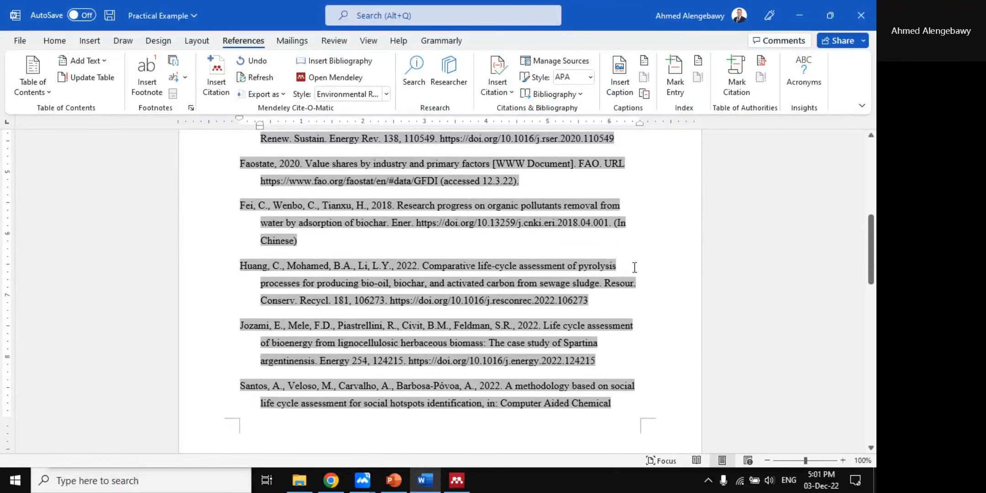
pyautogui.moveTo(615, 223); pyautogui.dragTo(354, 247)
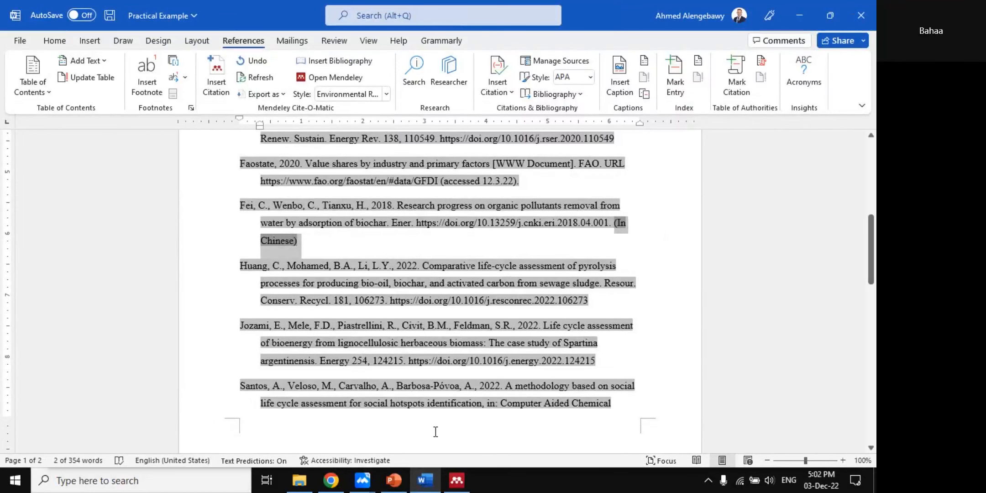
# - Switch to Mendeley Desktop and change the biochar adsorption entry's document type to Patent, then check its title and inventor details
pyautogui.moveTo(445, 482)
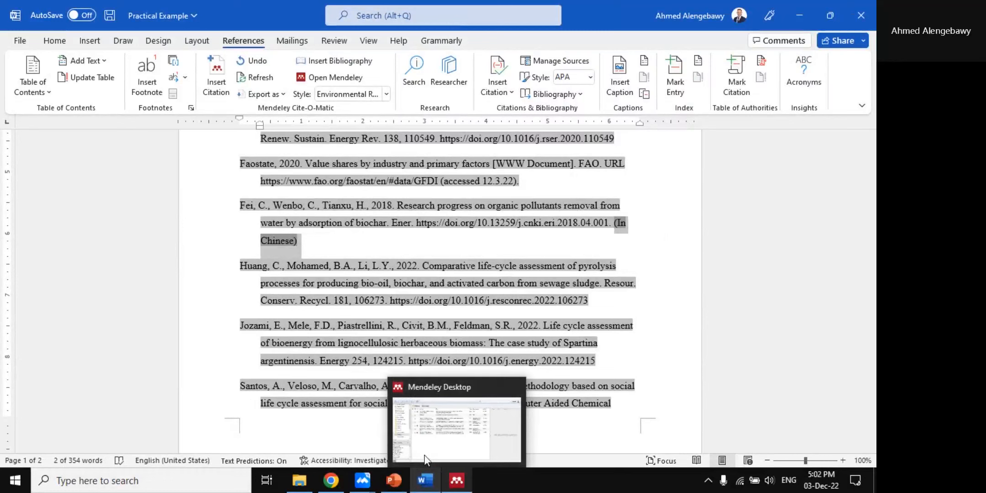
pyautogui.moveTo(396, 483)
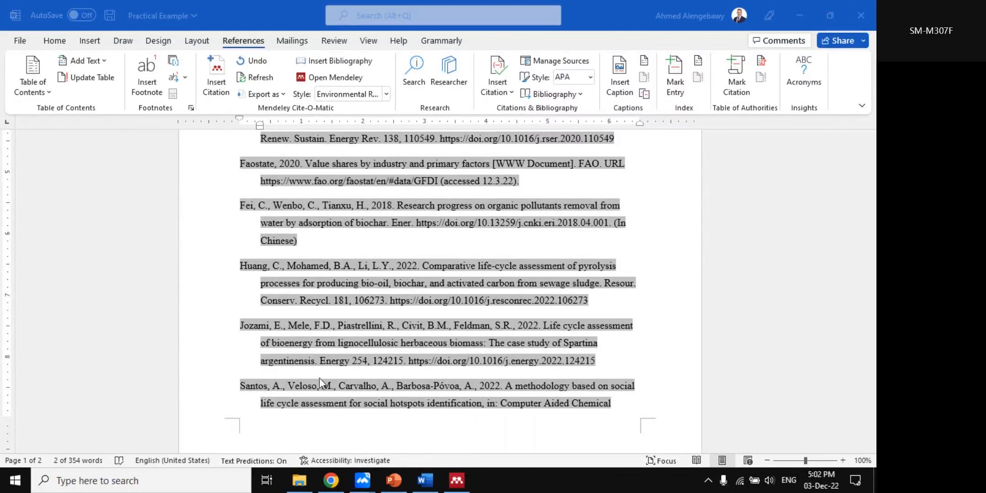
pyautogui.moveTo(328, 483)
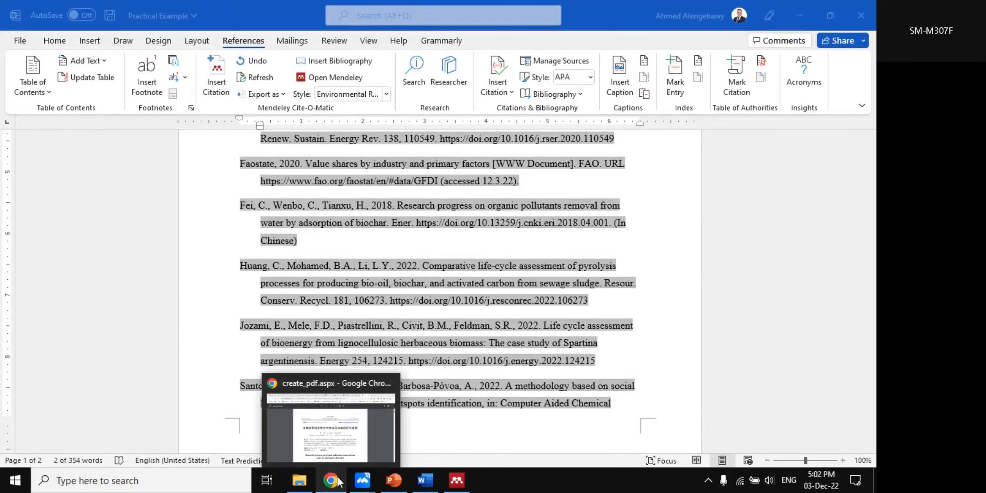
pyautogui.click(454, 481)
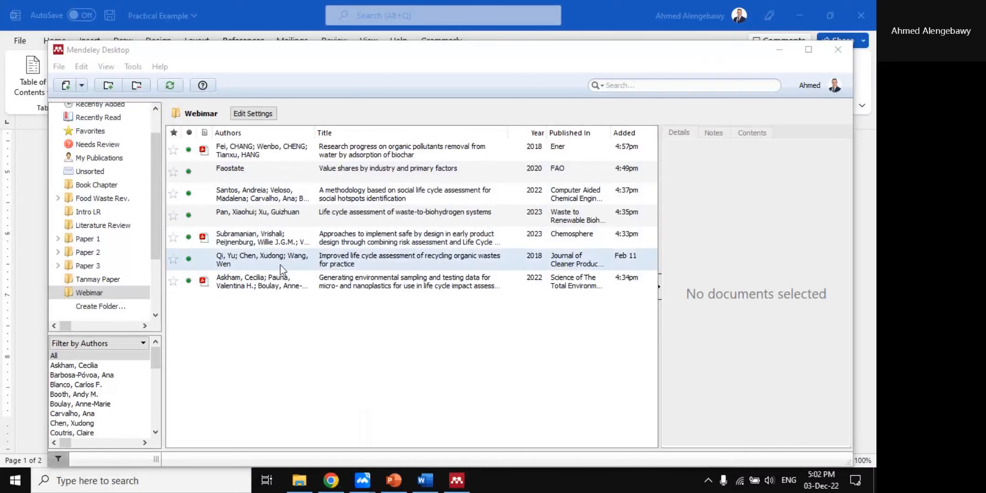
pyautogui.click(343, 156)
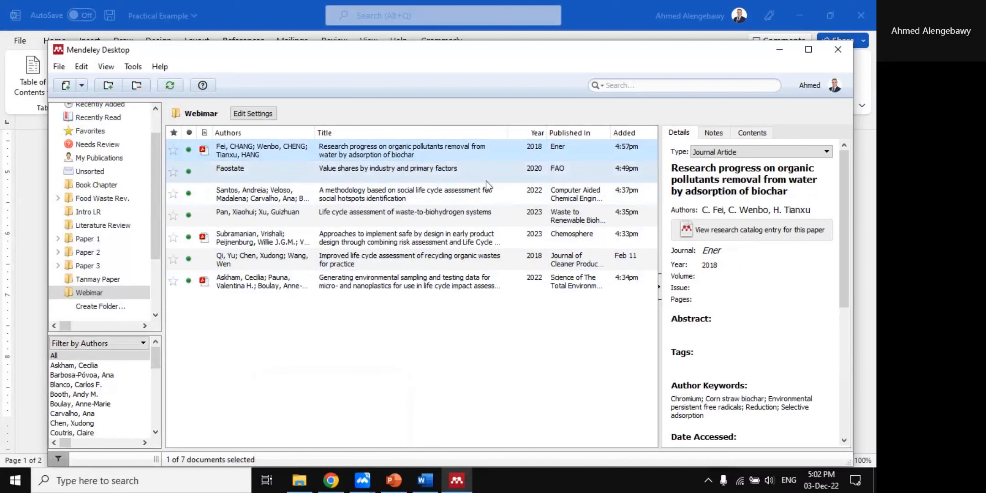
pyautogui.click(741, 154)
pyautogui.scroll(-3, 741, 214)
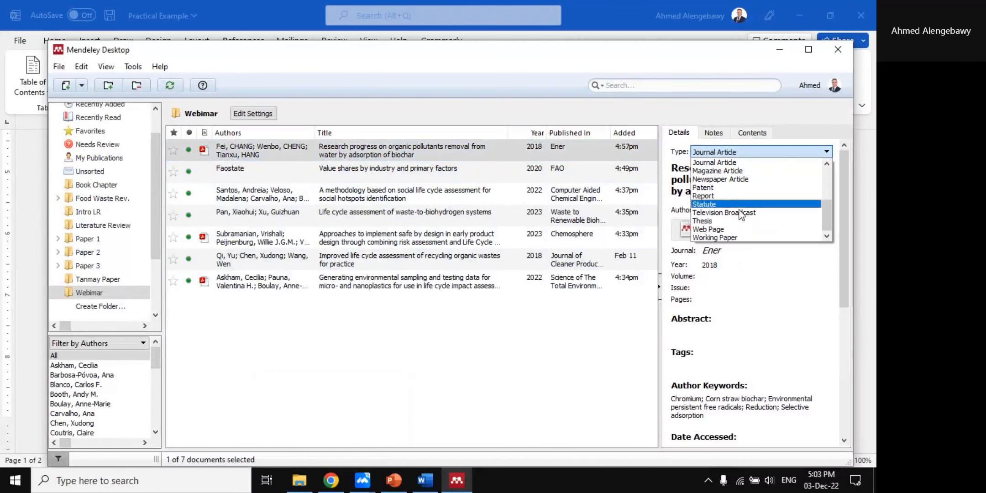
pyautogui.click(711, 188)
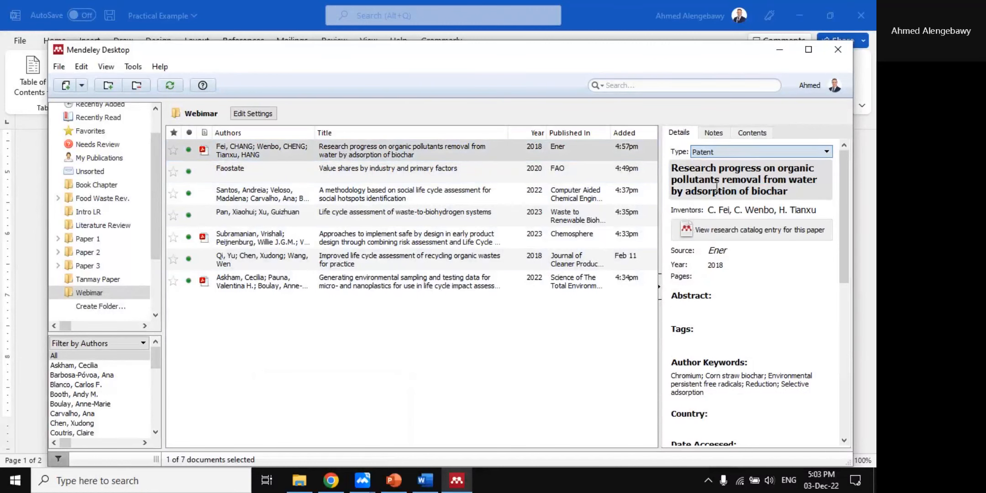
pyautogui.click(720, 174)
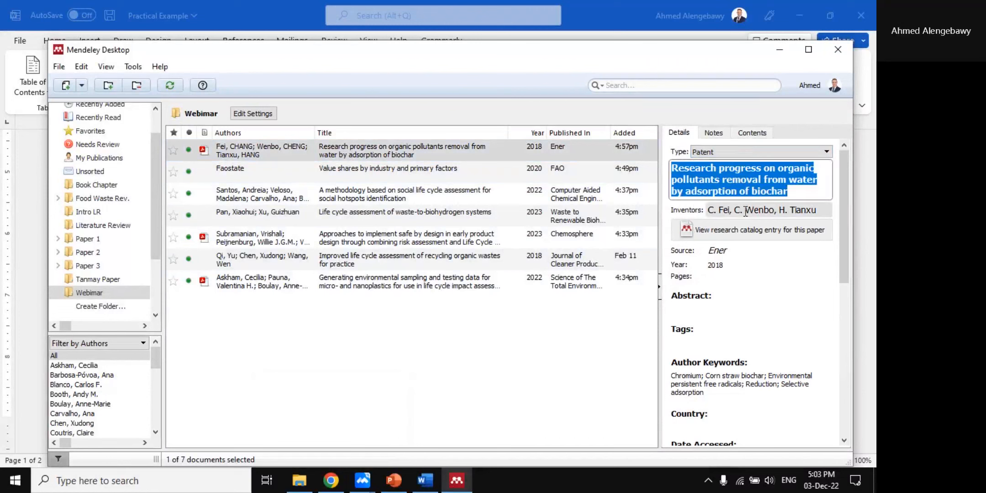
pyautogui.click(337, 169)
pyautogui.click(336, 154)
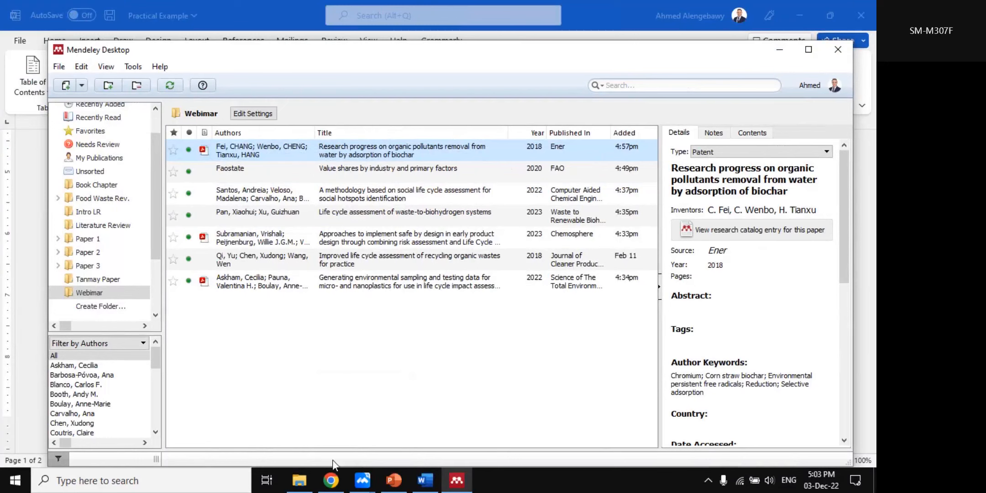
# - Switch to Chrome, highlight the title of the safe-by-design ScienceDirect article and show its references in the Mendeley Web Importer
pyautogui.click(325, 488)
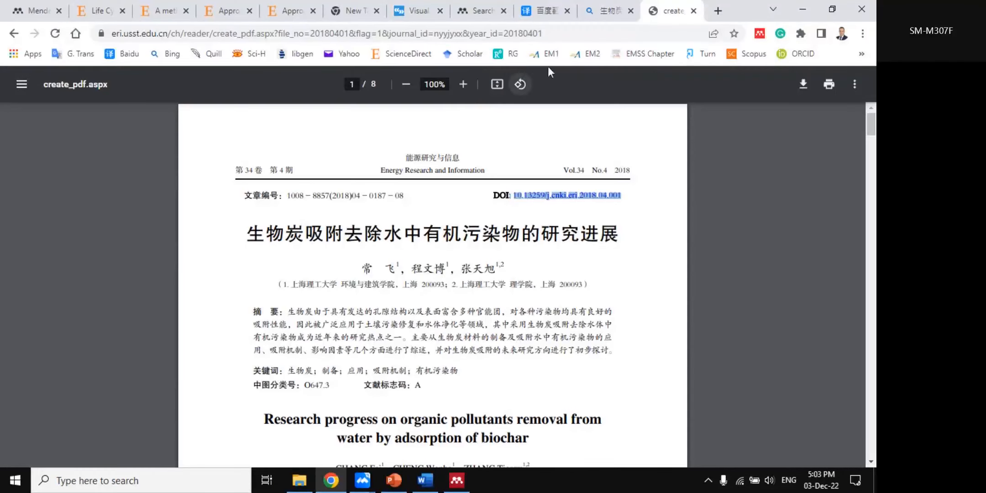
pyautogui.click(605, 11)
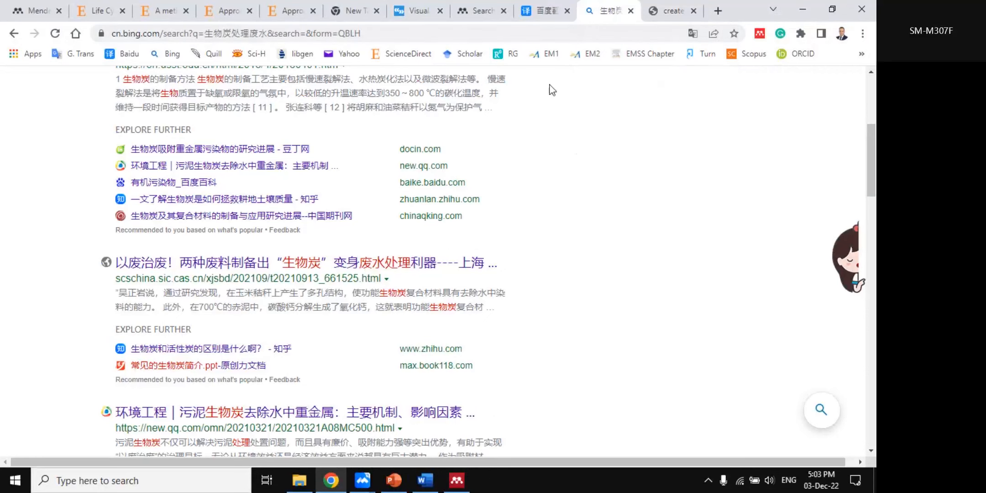
pyautogui.click(289, 11)
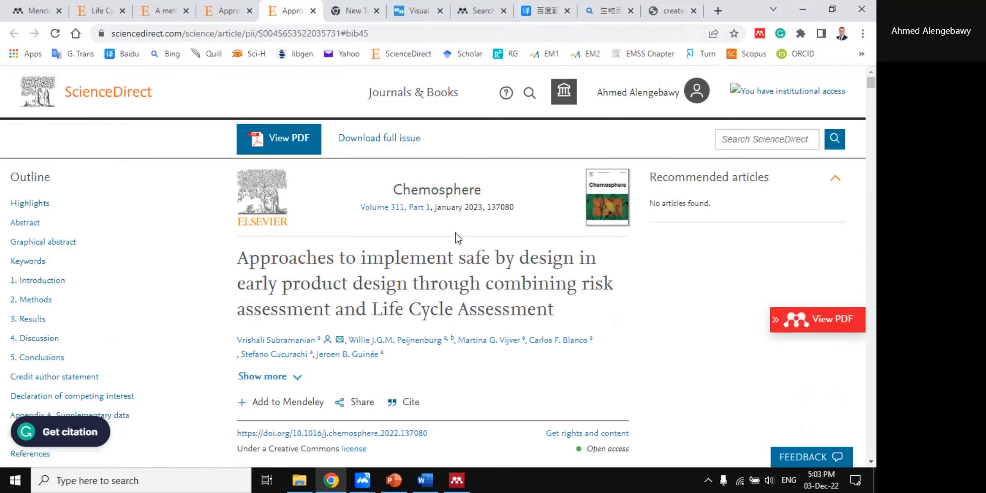
pyautogui.moveTo(236, 264); pyautogui.dragTo(602, 316)
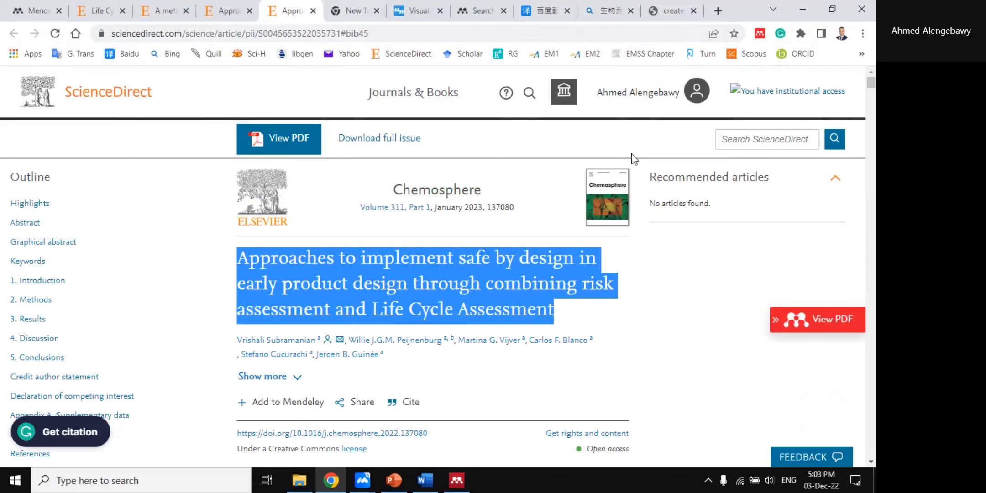
pyautogui.click(760, 33)
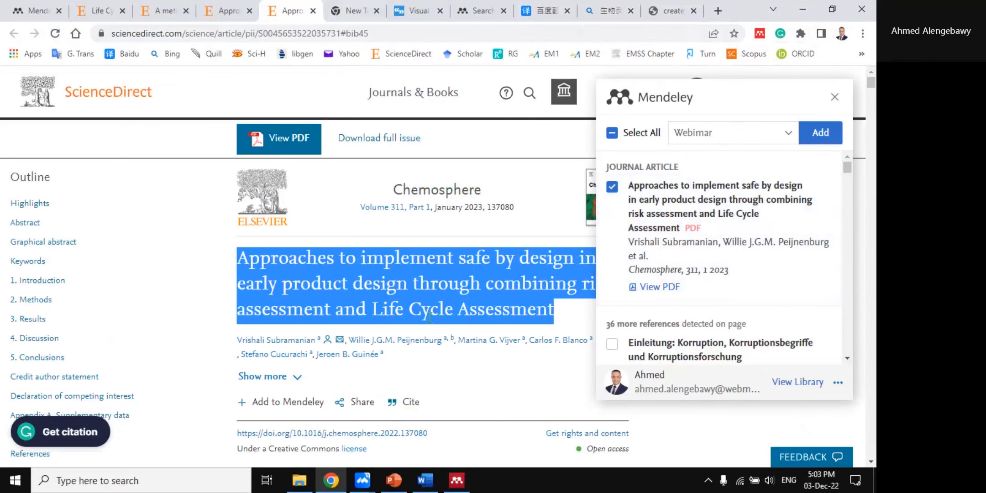
# - In Mendeley Desktop, start a manual entry, set its type to Patent to review the available fields, and discard it
pyautogui.click(456, 480)
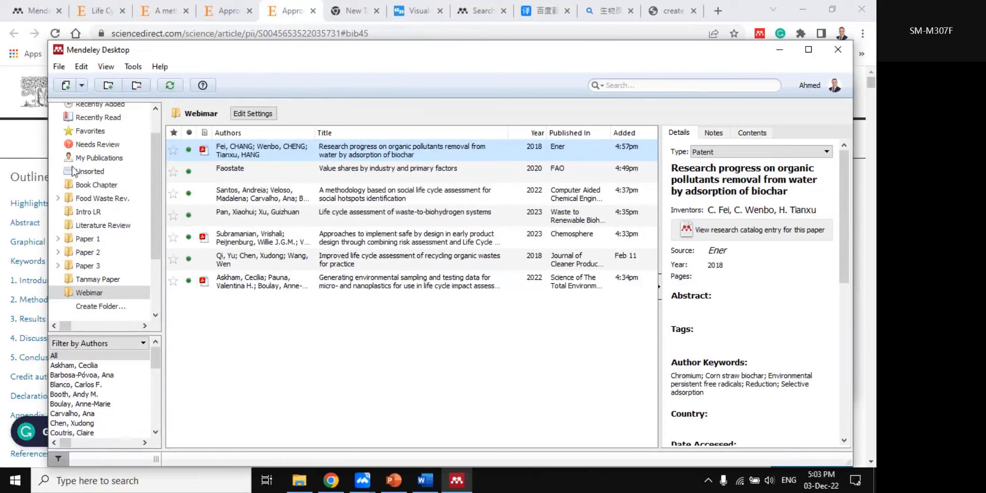
pyautogui.click(58, 68)
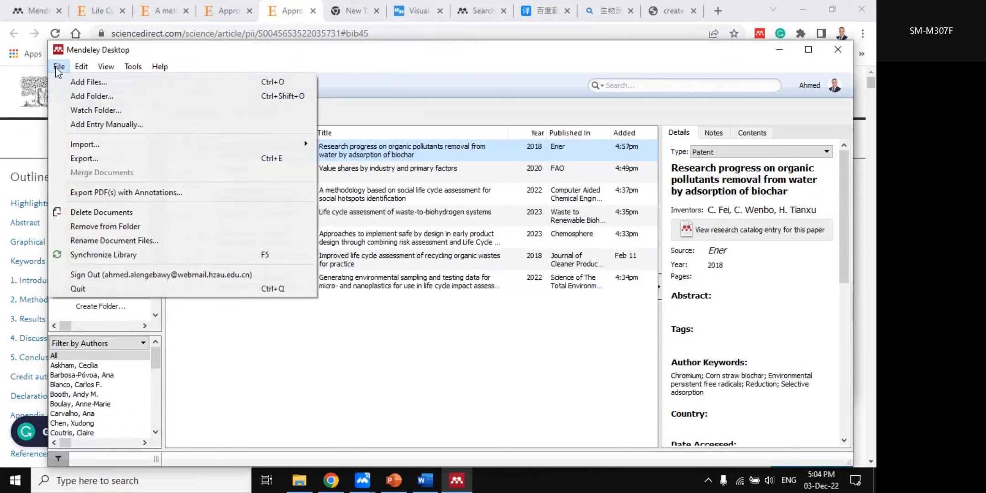
pyautogui.click(110, 124)
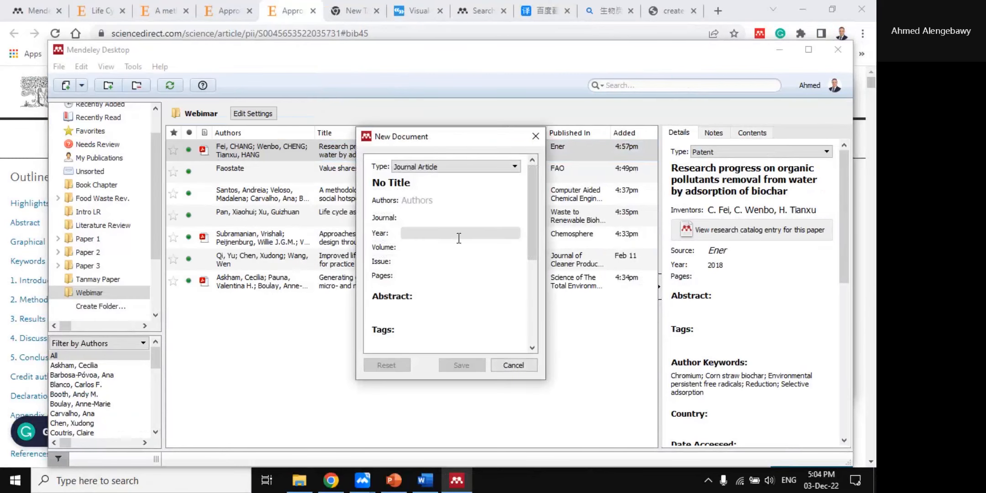
pyautogui.scroll(-5, 468, 243)
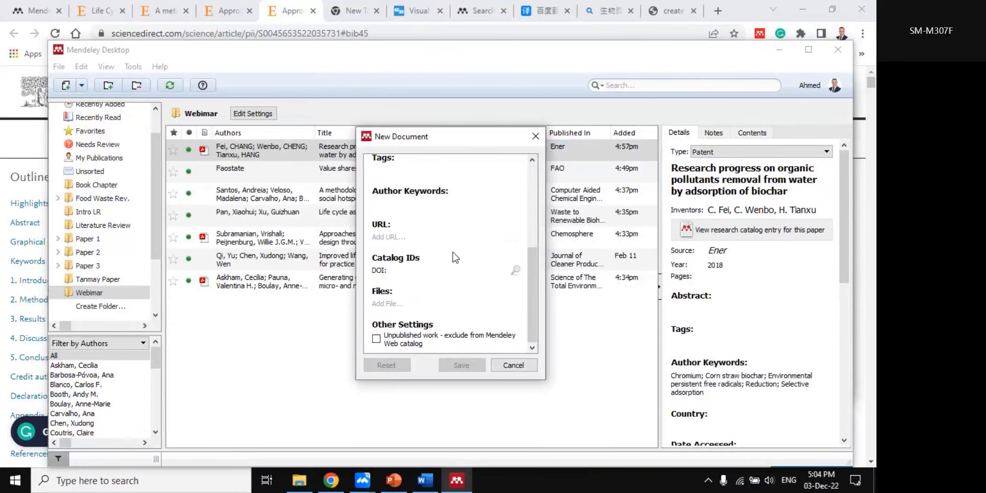
pyautogui.scroll(5, 453, 260)
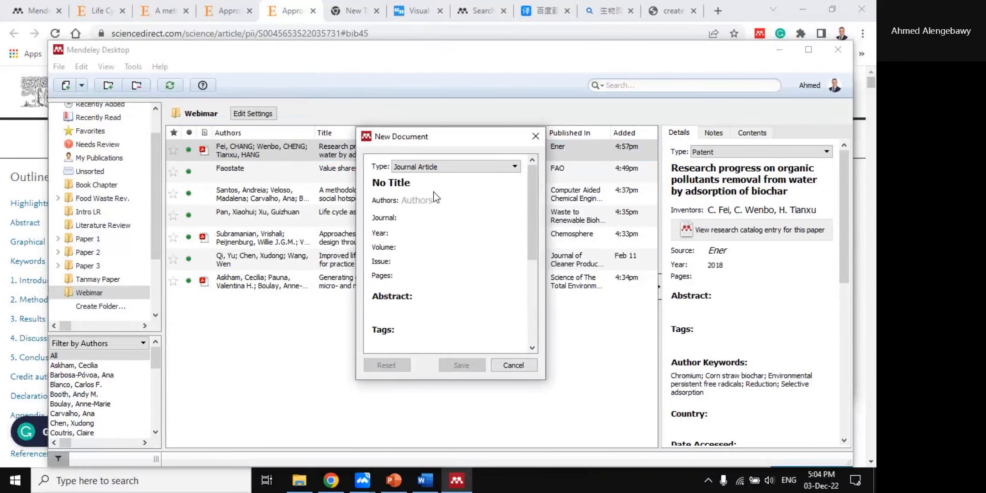
pyautogui.click(464, 168)
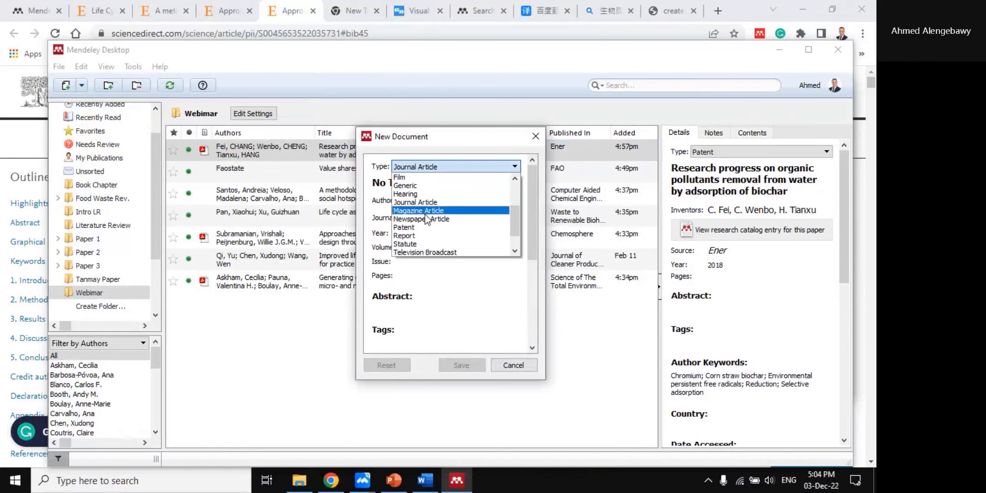
pyautogui.click(427, 227)
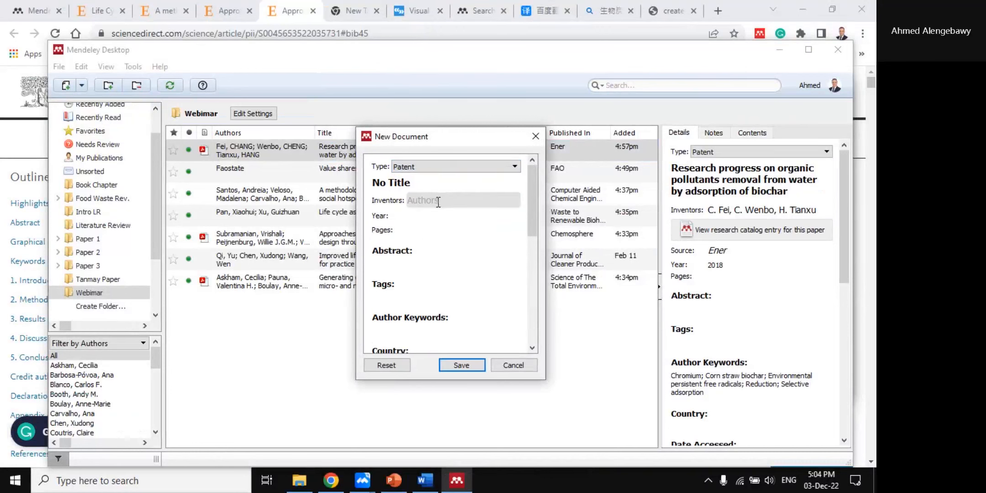
pyautogui.click(438, 202)
pyautogui.click(414, 217)
pyautogui.click(418, 237)
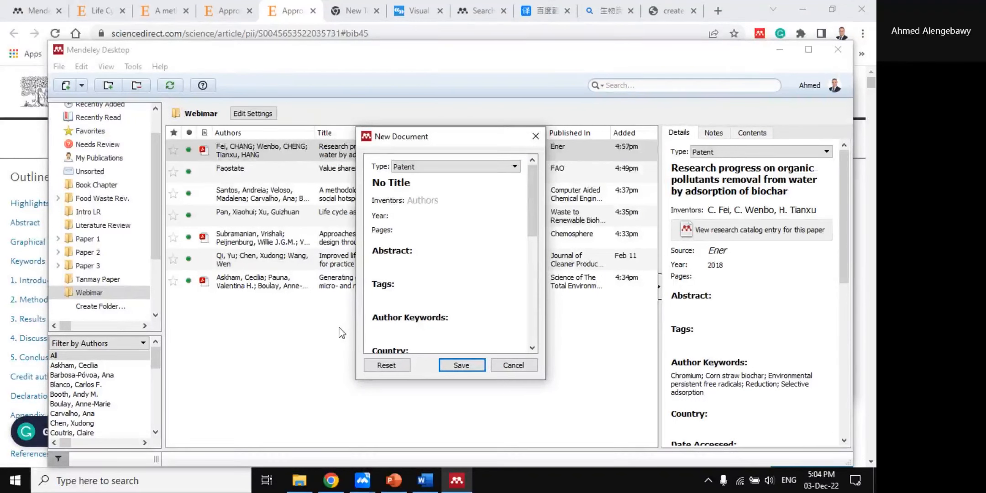
pyautogui.click(512, 365)
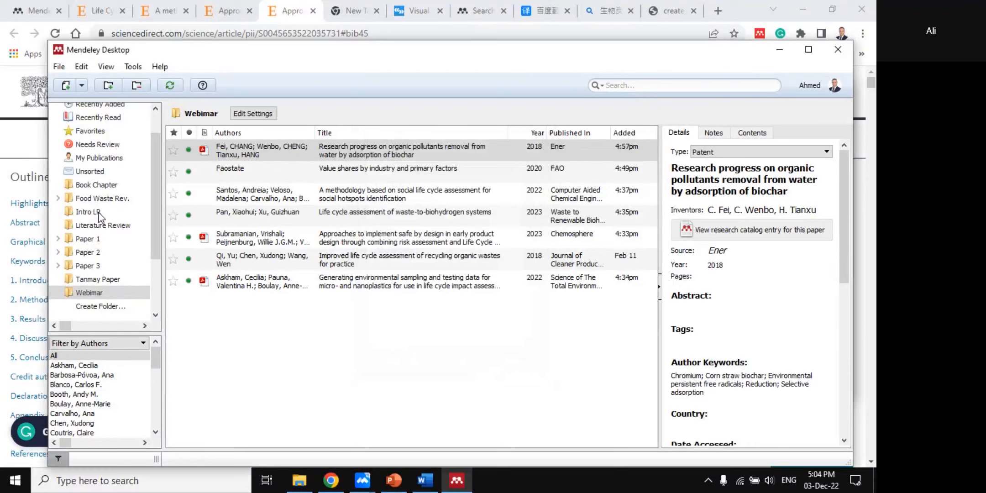
# - Open the Web Importer installation page from Mendeley Desktop, try to reach its Chrome extension listing, and go back to the installation page
pyautogui.click(46, 156)
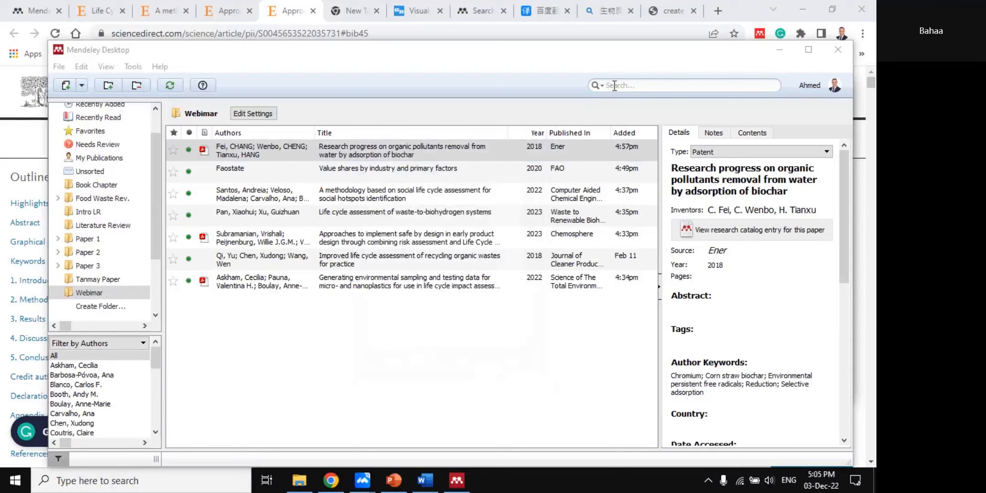
pyautogui.click(133, 67)
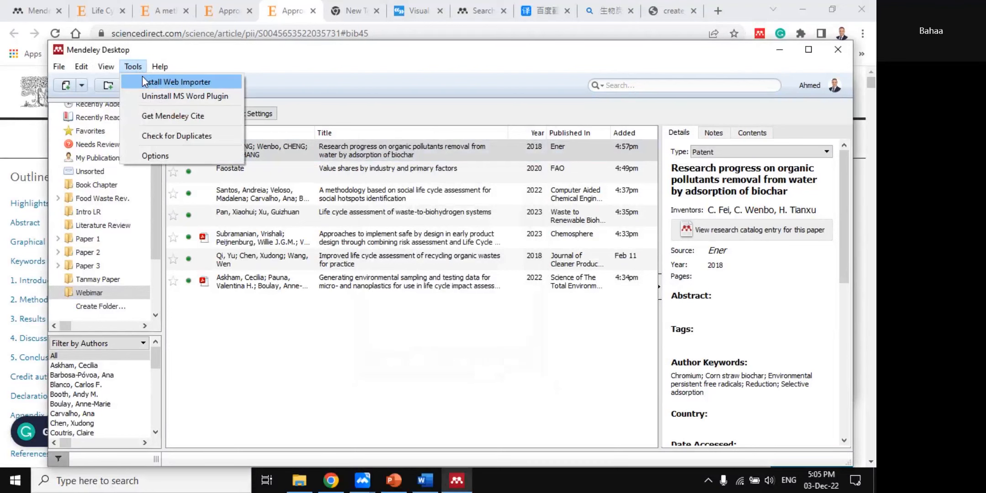
pyautogui.click(175, 82)
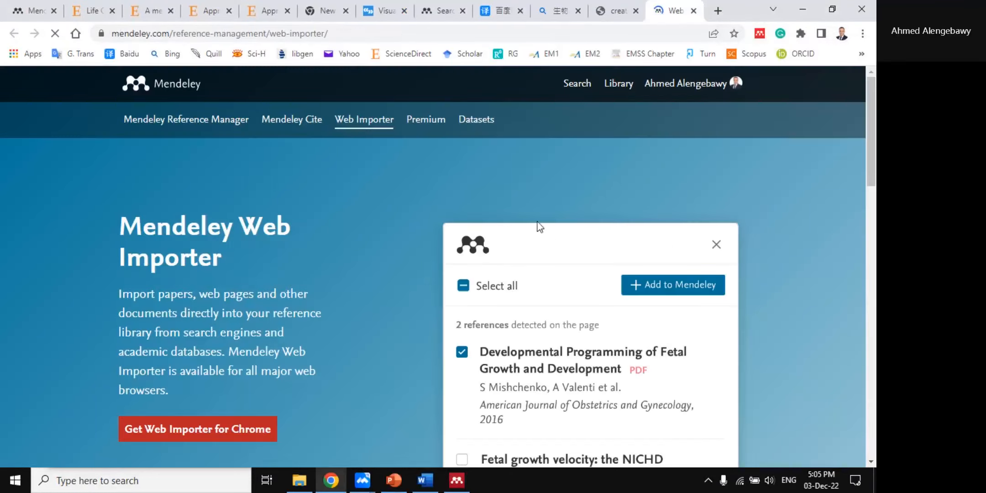
pyautogui.scroll(-2, 418, 242)
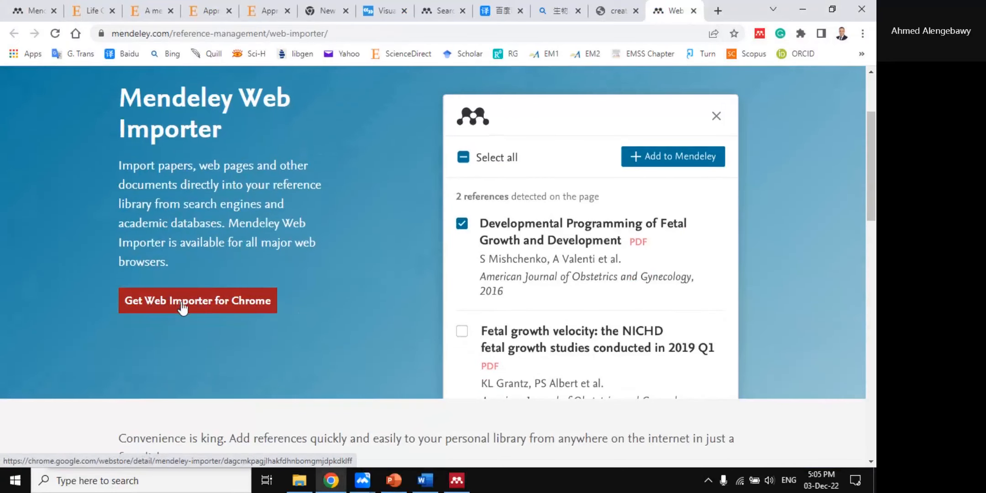
pyautogui.click(207, 307)
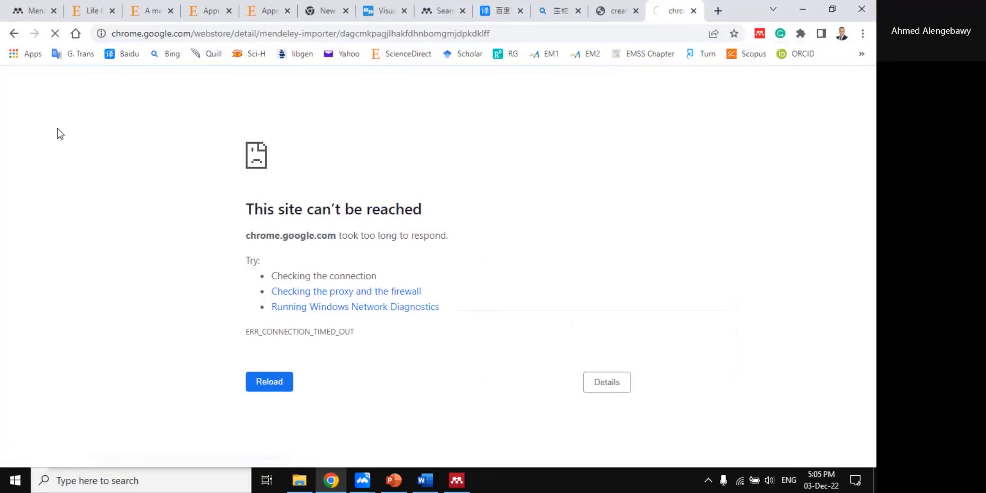
pyautogui.click(11, 34)
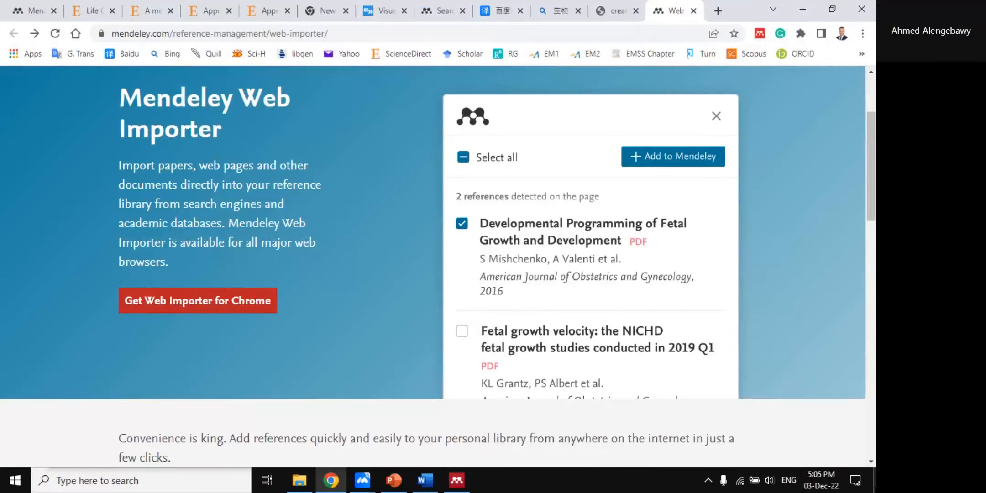
# - Connect the EasierLife VPN from the desktop, return to Chrome and open the Mendeley Web Importer's Chrome Web Store listing
pyautogui.click(875, 488)
pyautogui.doubleClick(116, 228)
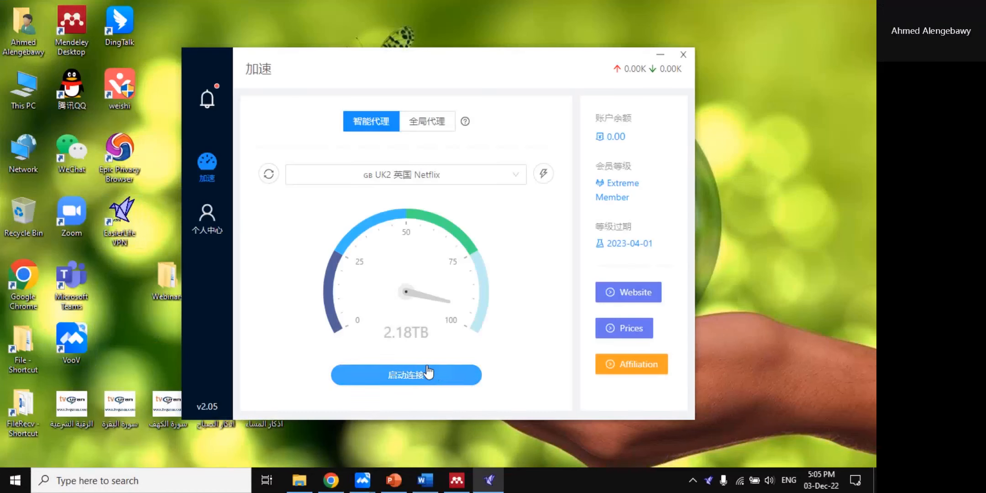
pyautogui.click(429, 374)
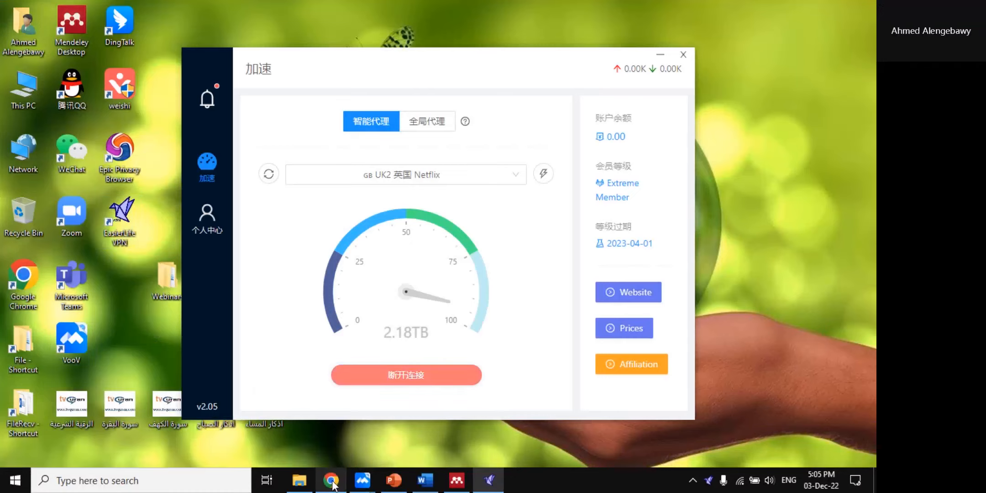
pyautogui.click(332, 481)
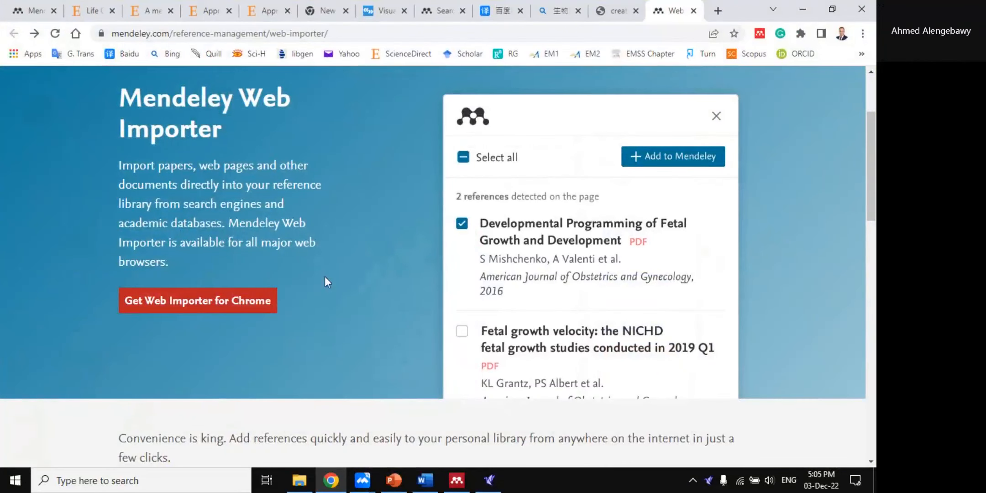
pyautogui.click(185, 311)
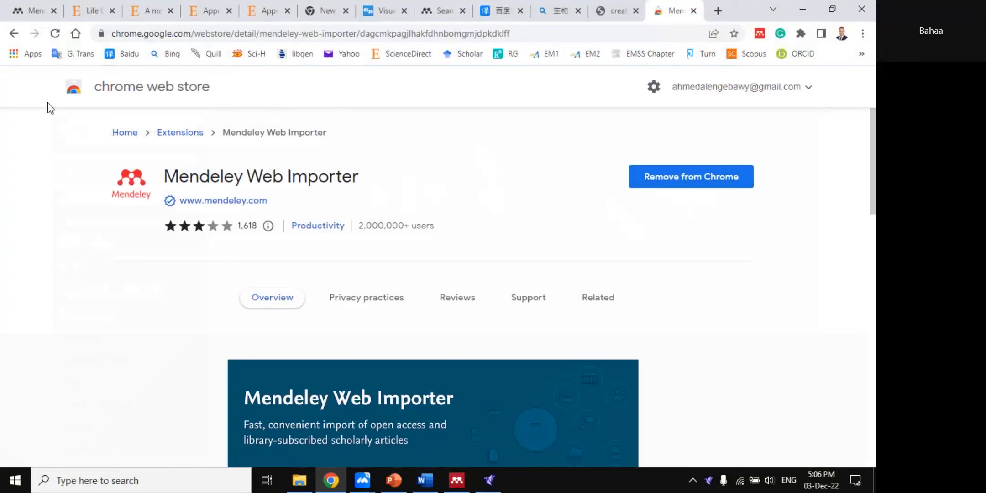
# - Leave the Web Importer's Chrome Web Store listing and search Google for "epic browser"
pyautogui.click(14, 34)
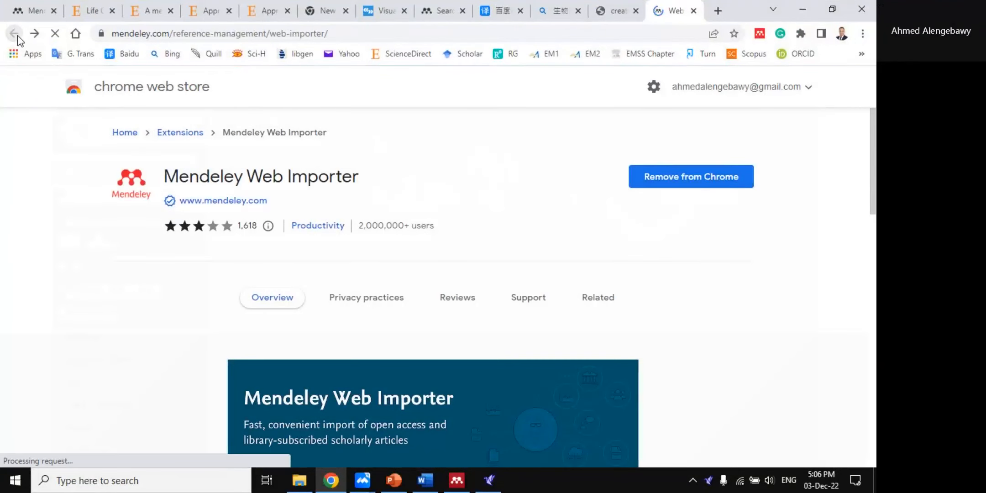
pyautogui.click(52, 36)
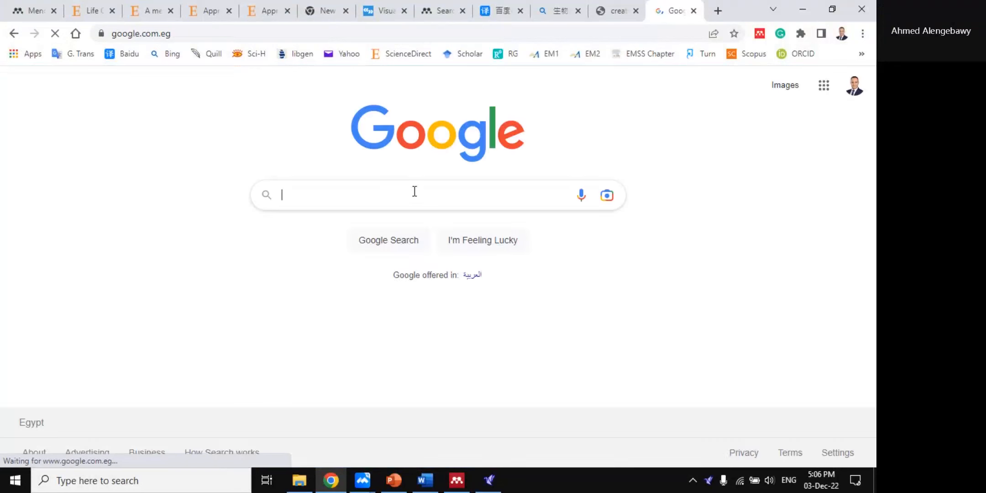
pyautogui.click(407, 191)
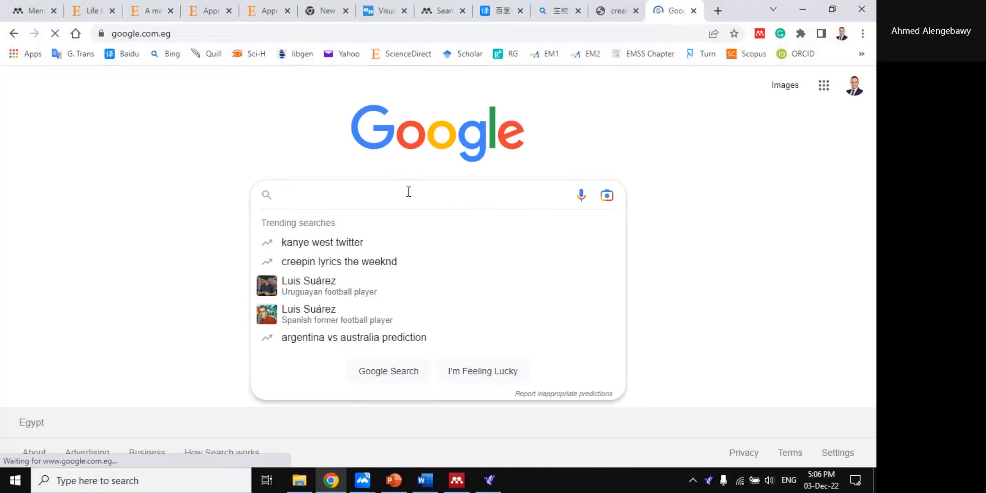
pyautogui.write('epi')
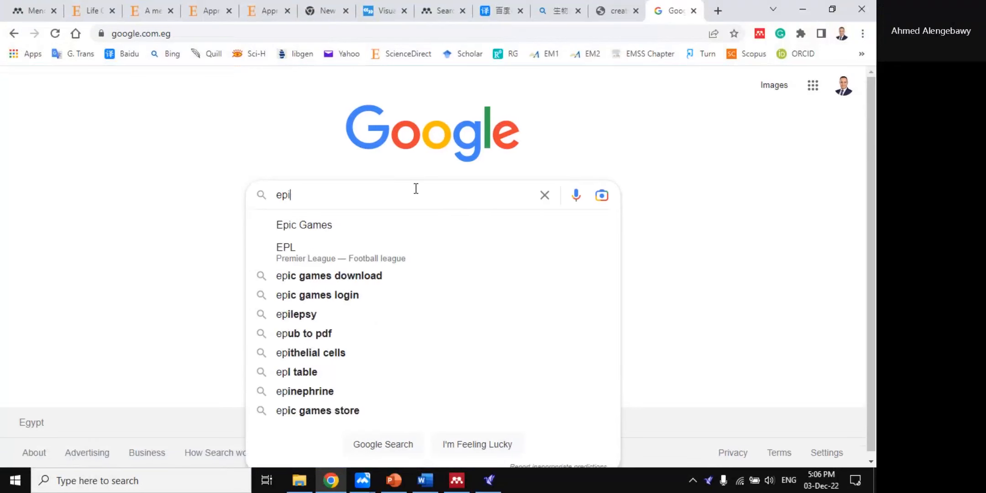
pyautogui.write('c br')
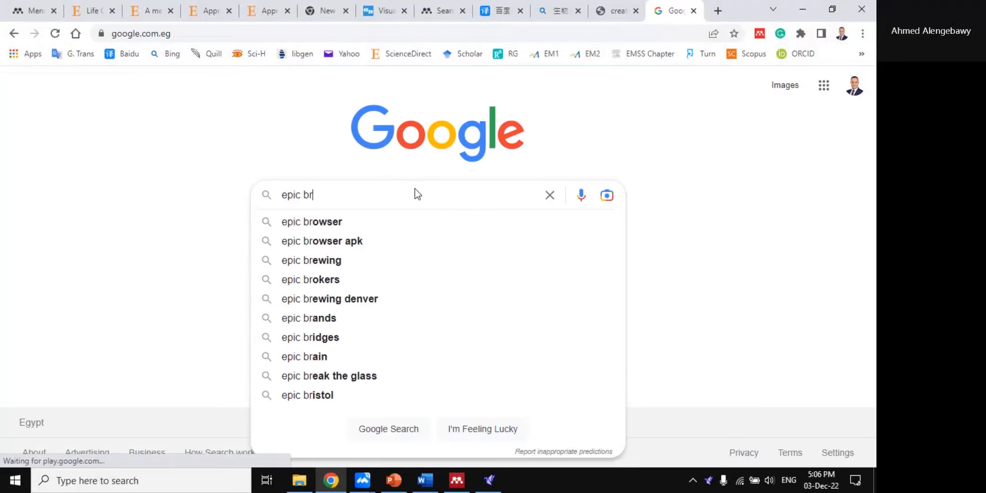
pyautogui.click(357, 222)
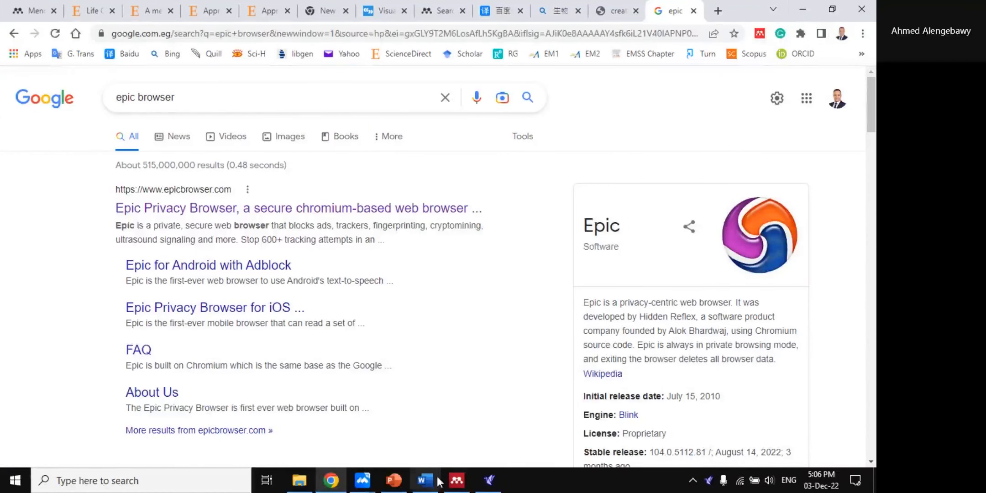
# - Switch to Mendeley Desktop and review the details of the organic pollutants removal patent entry down to its catalog IDs and files
pyautogui.click(397, 483)
pyautogui.click(457, 482)
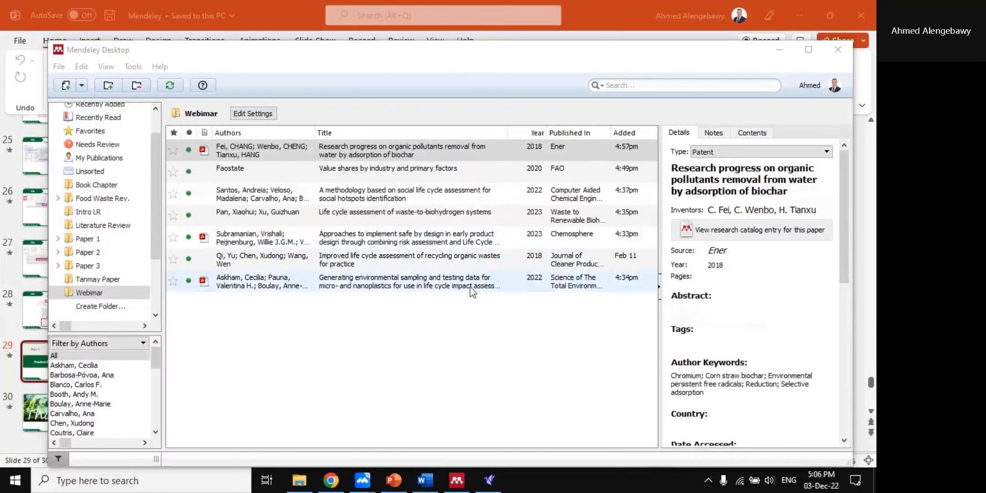
pyautogui.scroll(-5, 740, 371)
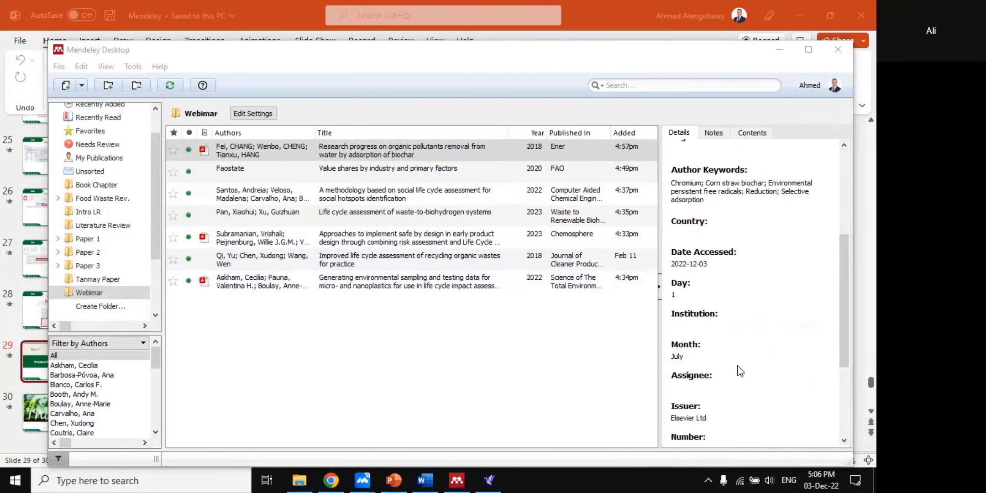
pyautogui.scroll(-3, 742, 370)
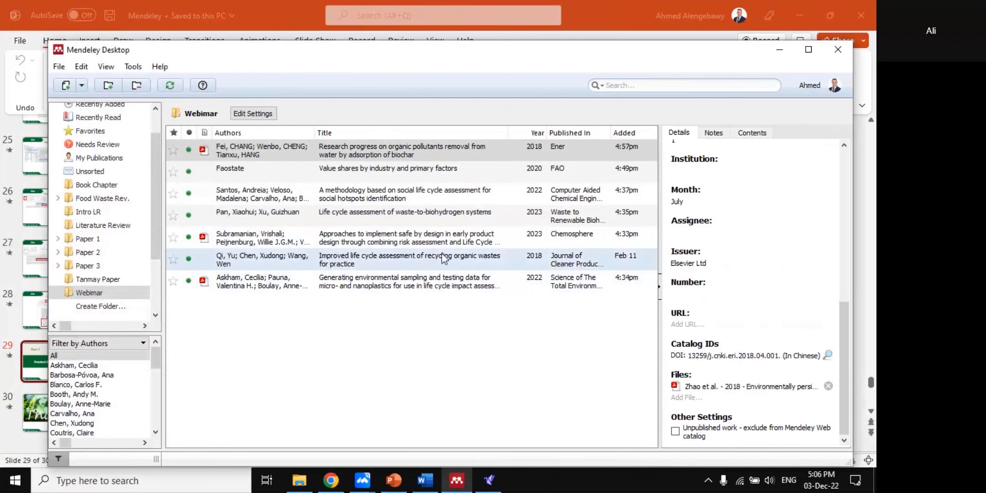
# - Copy the DOI from the details of the 2022 entry on social life cycle assessment for social hotspots identification
pyautogui.click(412, 194)
pyautogui.scroll(-3, 781, 371)
pyautogui.scroll(-1, 782, 371)
pyautogui.click(717, 355)
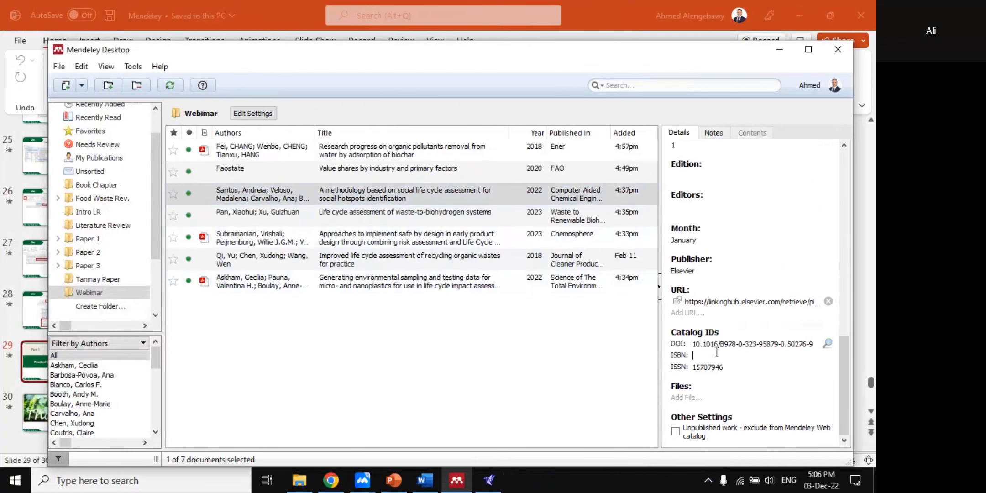
pyautogui.click(728, 343)
pyautogui.hotkey('ctrl', 'c')
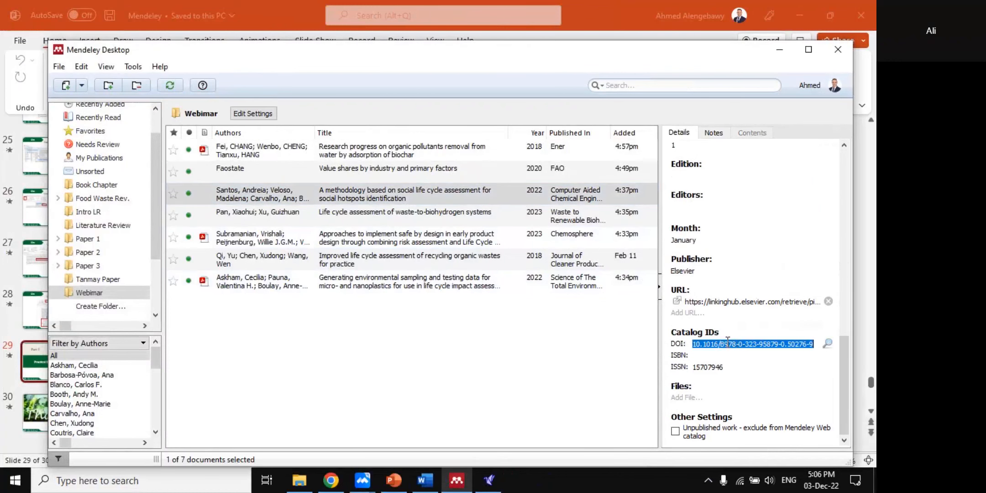
pyautogui.click(376, 429)
pyautogui.scroll(1, 105, 139)
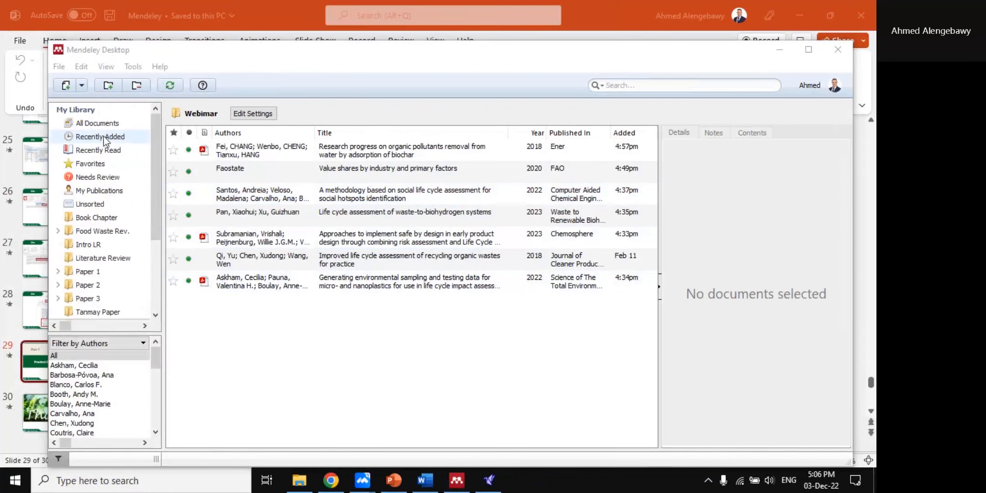
pyautogui.click(101, 124)
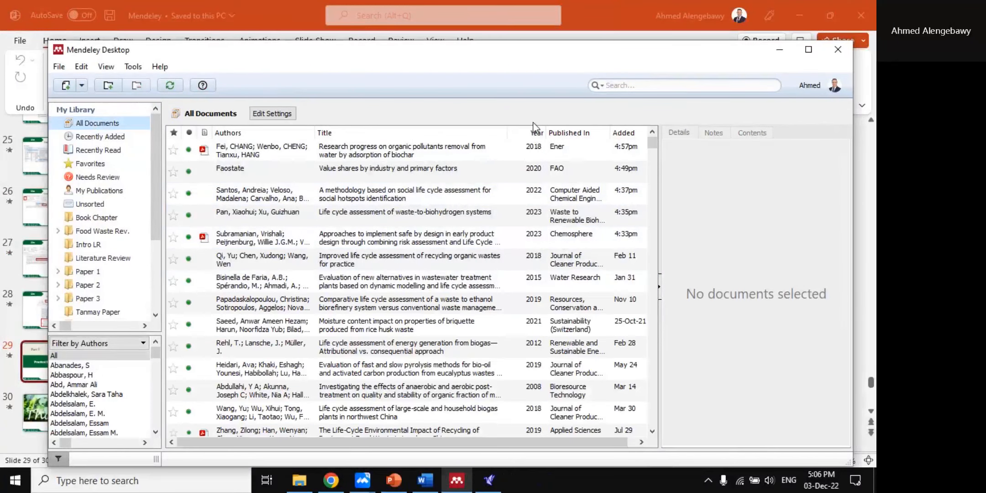
pyautogui.click(637, 85)
pyautogui.hotkey('ctrl', 'v')
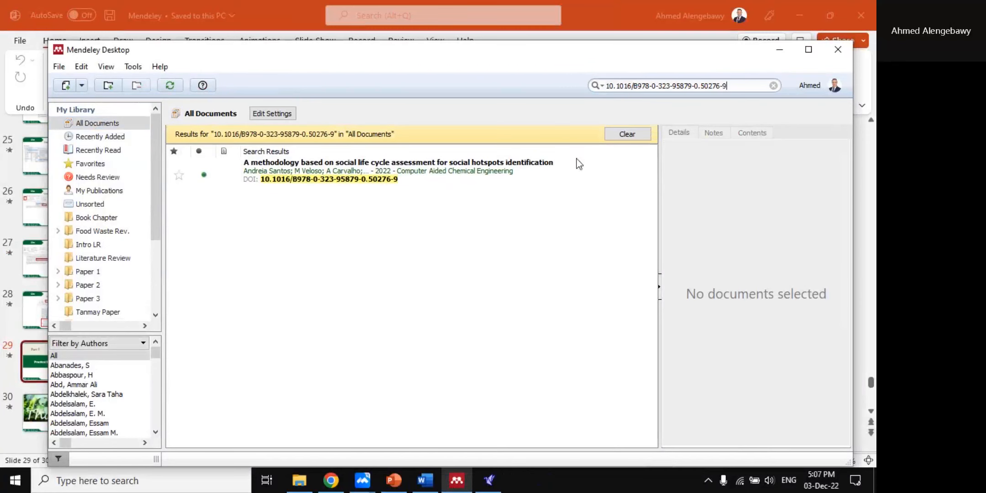
pyautogui.click(326, 170)
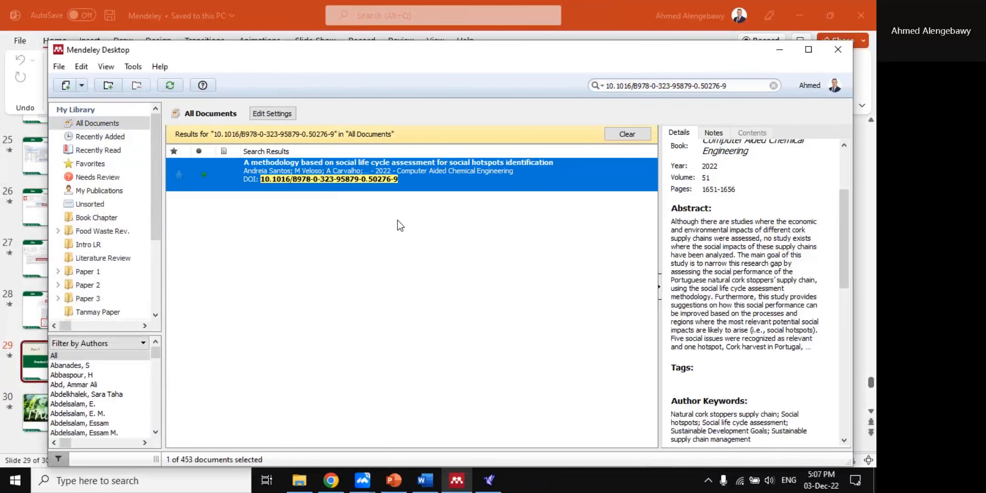
# - Highlight the searched DOI and review the found entry's details from its abstract back up to its type and title
pyautogui.moveTo(733, 86); pyautogui.dragTo(605, 86)
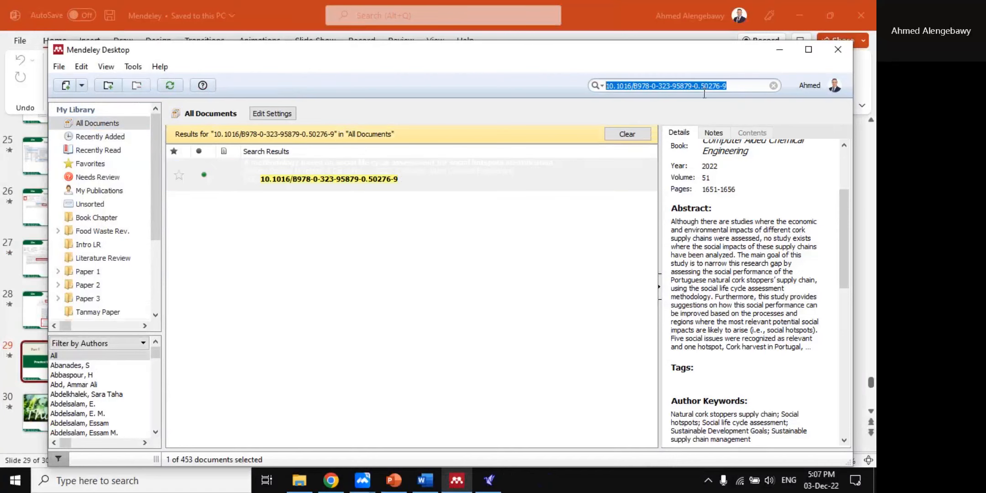
pyautogui.click(450, 277)
pyautogui.click(399, 188)
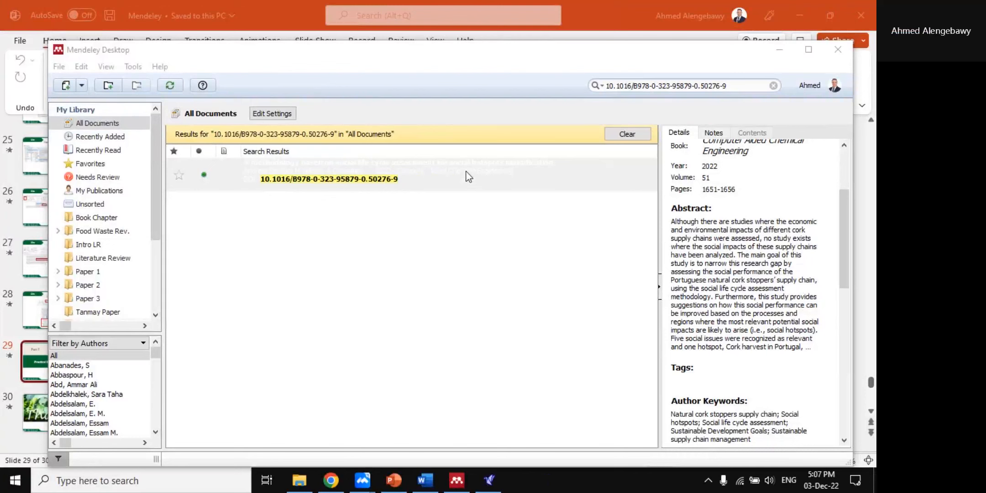
pyautogui.scroll(3, 748, 262)
pyautogui.scroll(2, 747, 262)
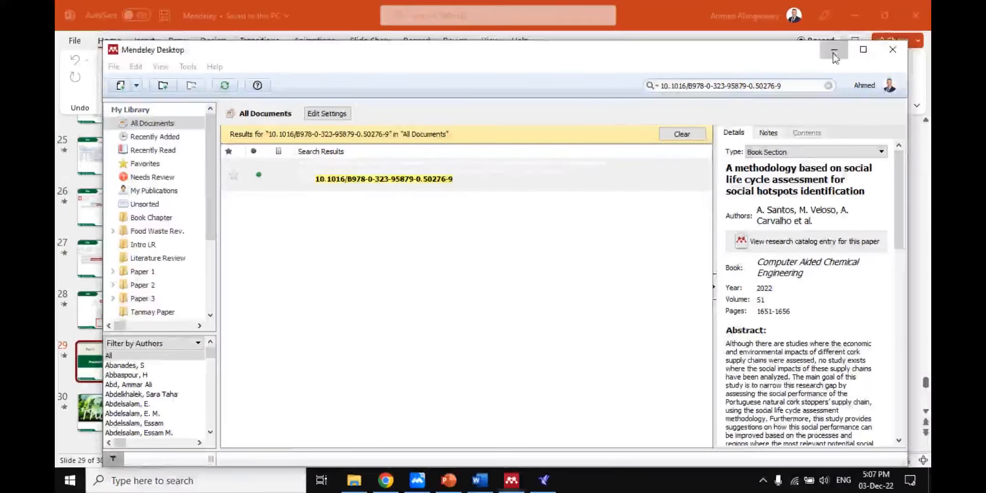
# - Minimize Mendeley Desktop to reveal the PowerPoint presentation and open the meeting's chat window
pyautogui.click(780, 50)
pyautogui.click(412, 36)
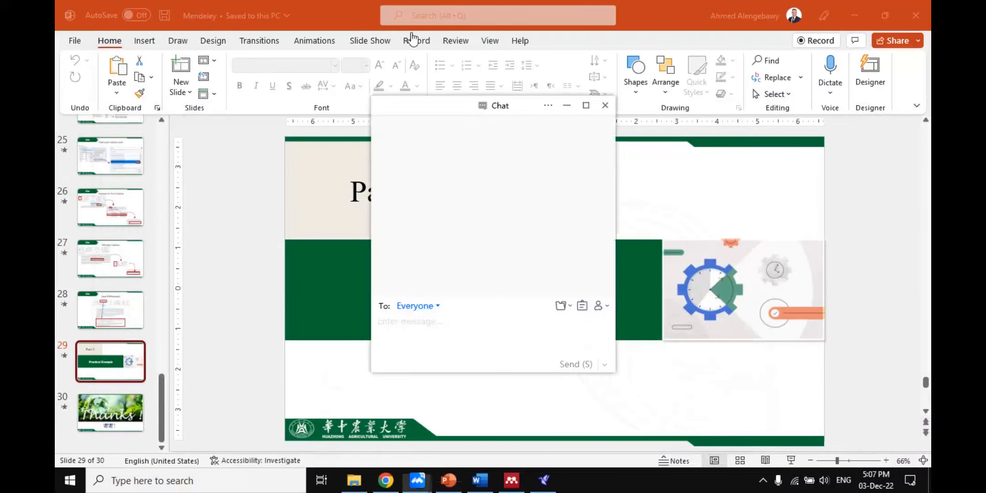